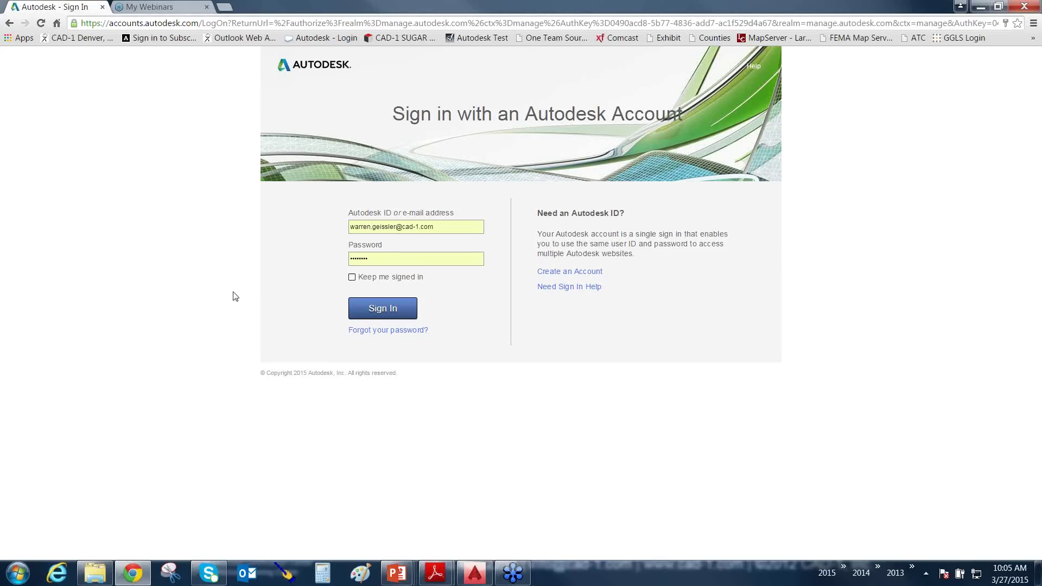
drag(712, 421, 701, 392)
drag(677, 357, 610, 282)
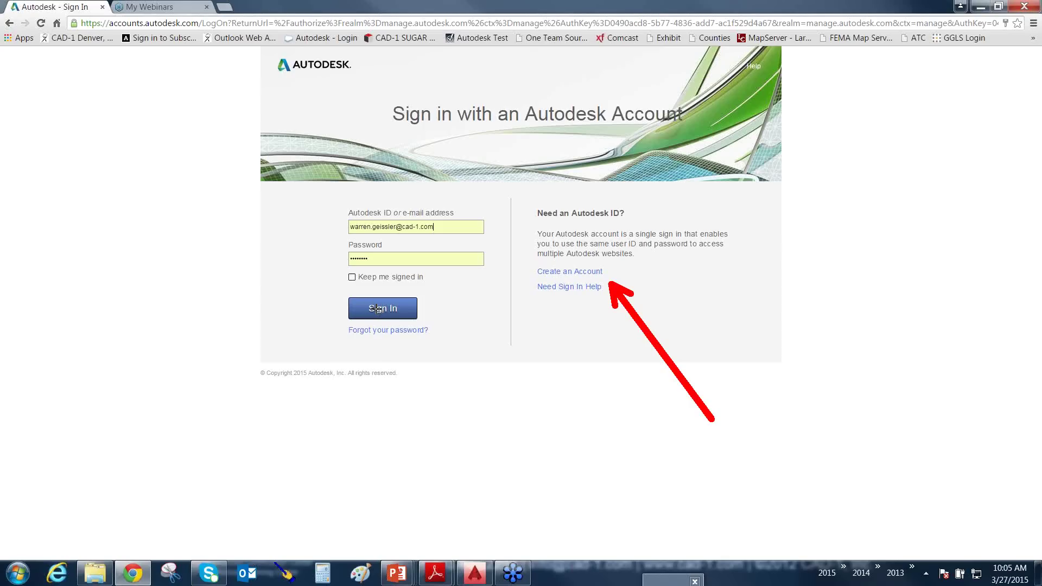
drag(272, 355, 351, 331)
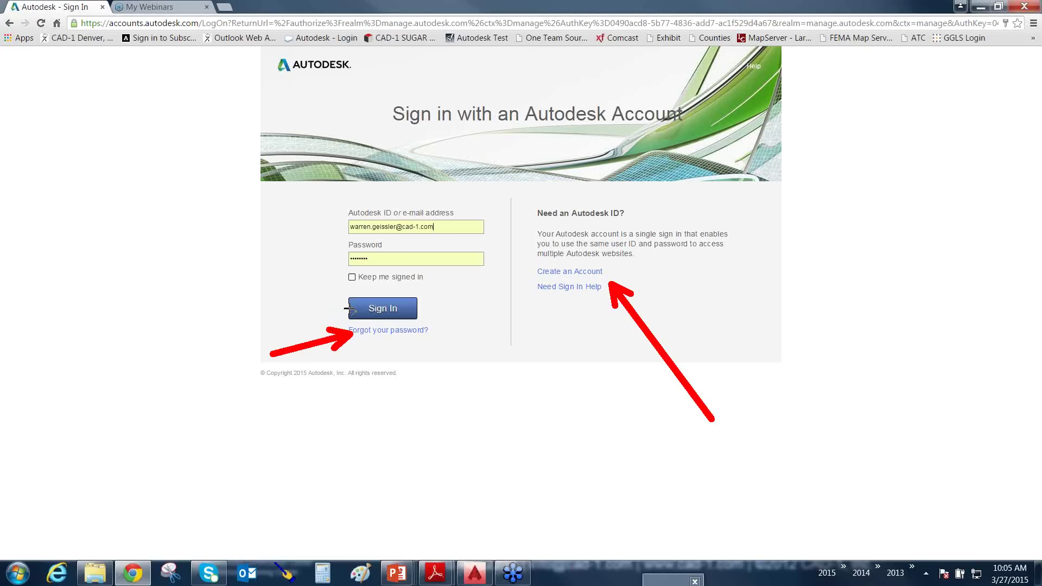
key(Escape)
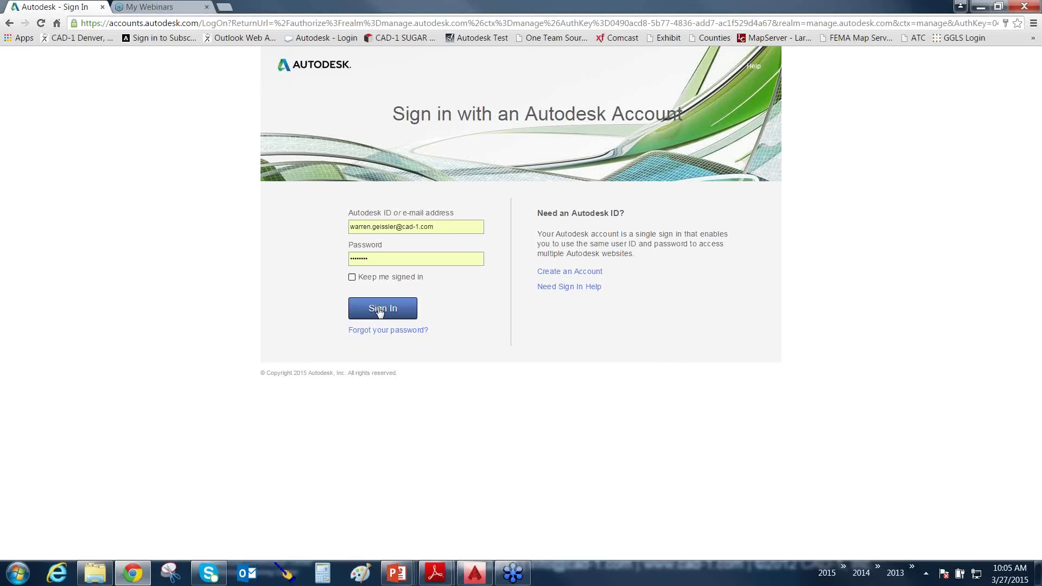
key(ctrl+2)
mouse_move(498, 337)
ctrl+shift+mouse_down()
mouse_move(431, 305)
mouse_move(417, 310)
ctrl+shift+mouse_up()
key(Escape)
Sign in to the Autodesk account with the credentials already filled in
click(385, 309)
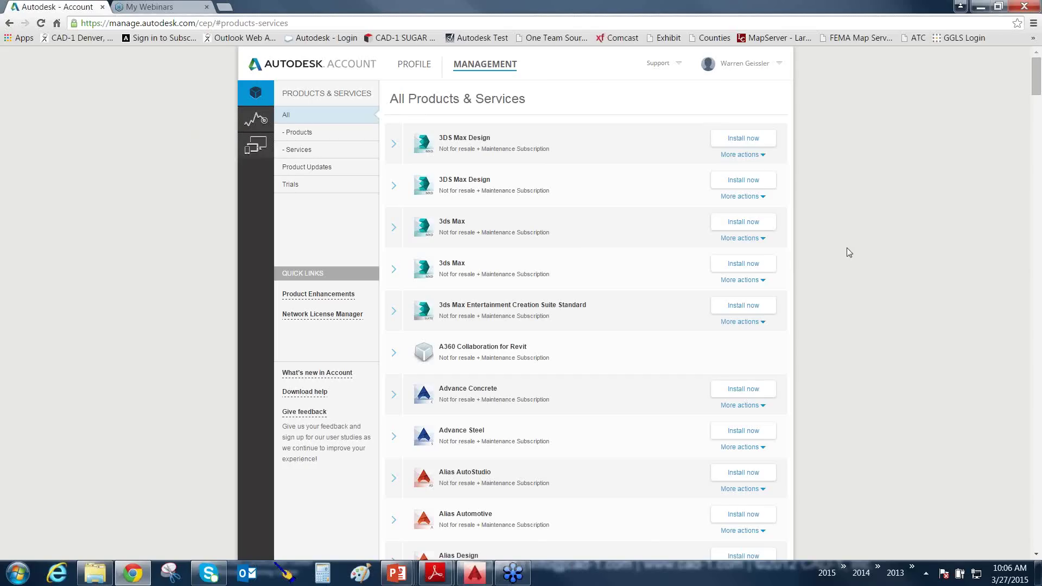
Look through the All Products & Services list as far as the CFD products and return to its beginning
scroll(862, 272, down, 6)
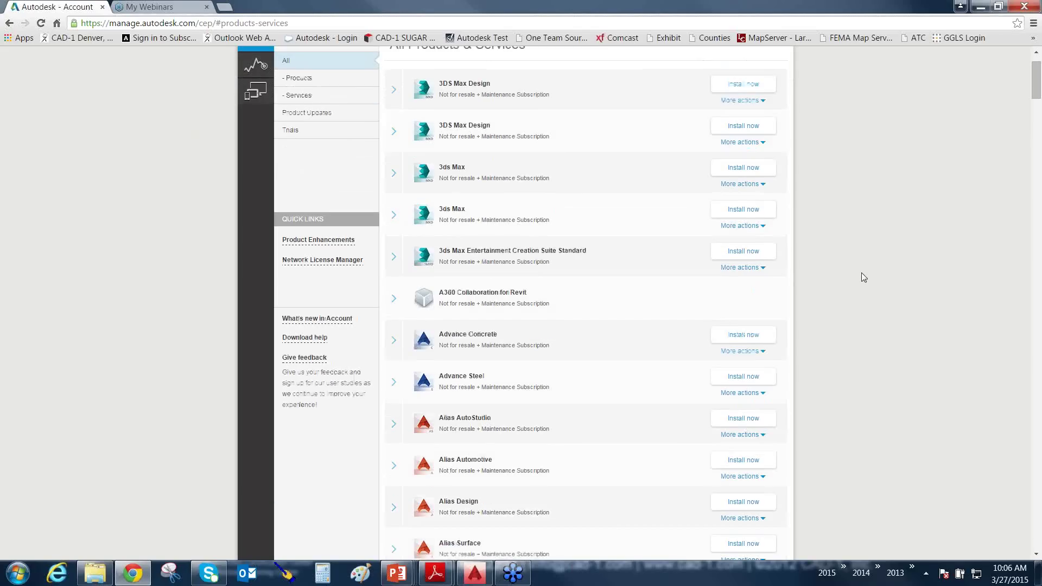
scroll(863, 277, down, 11)
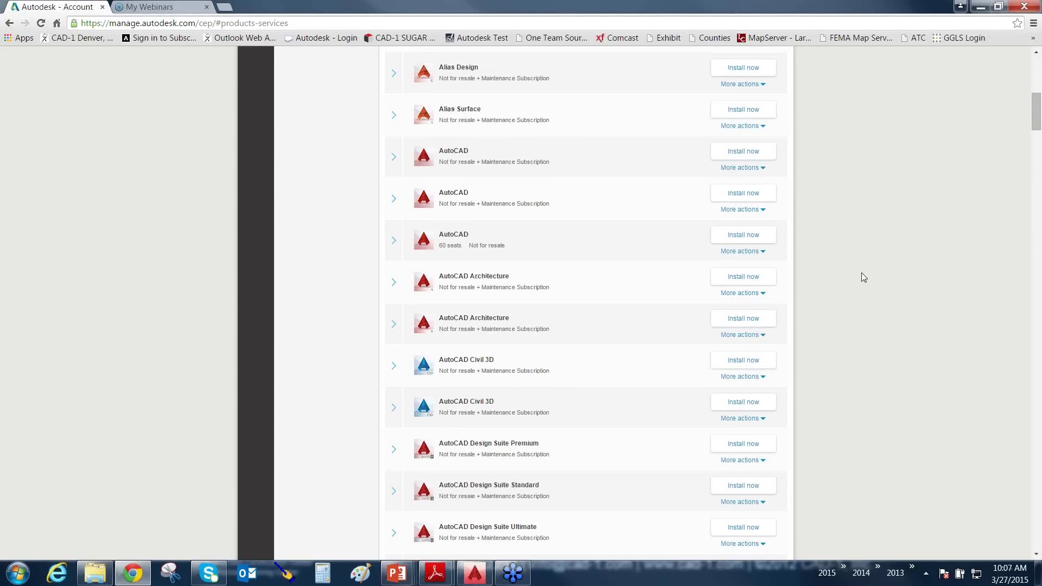
scroll(861, 272, down, 13)
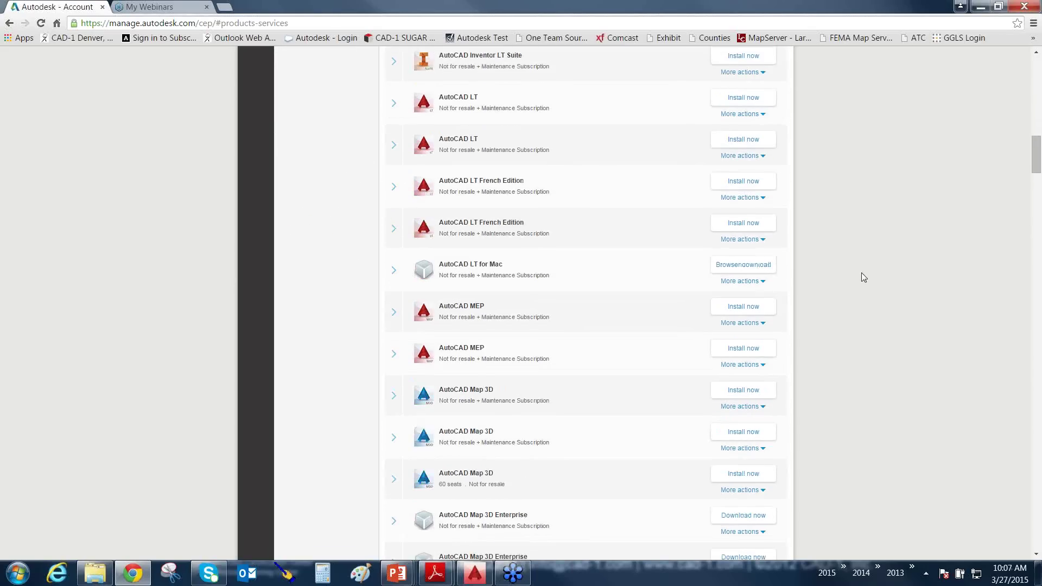
scroll(864, 283, down, 14)
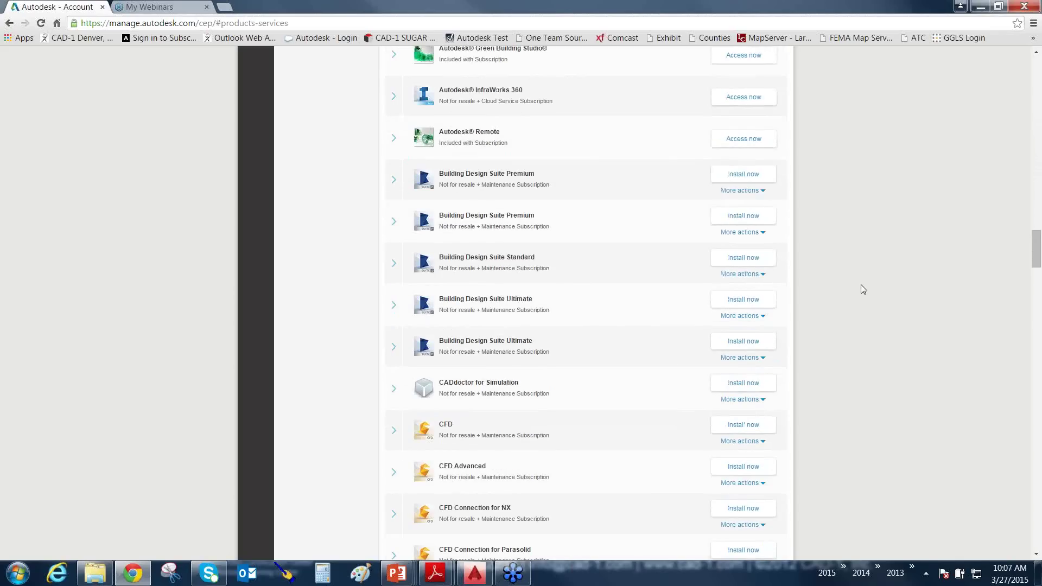
scroll(863, 287, down, 4)
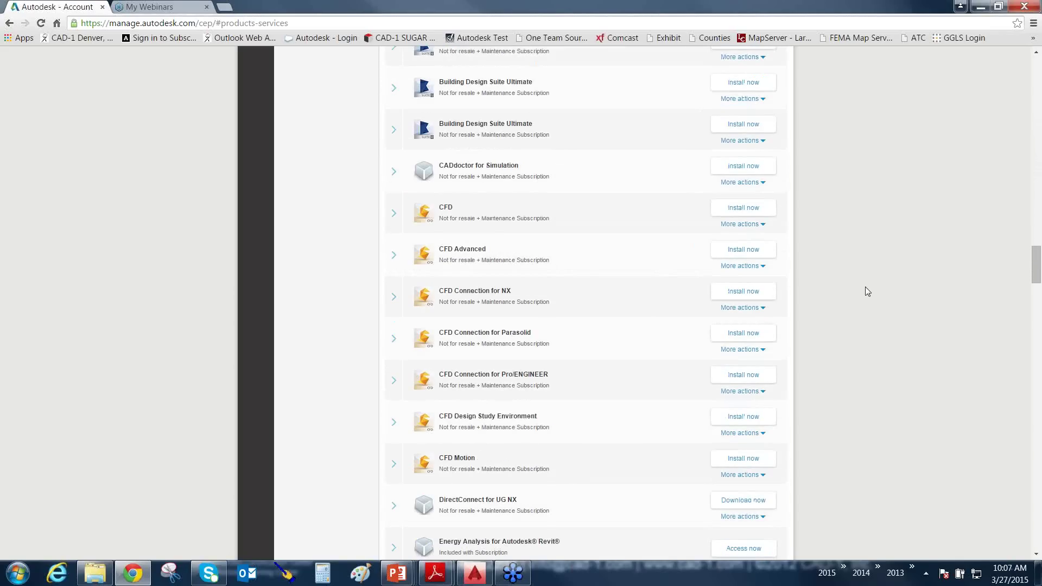
scroll(871, 287, up, 10)
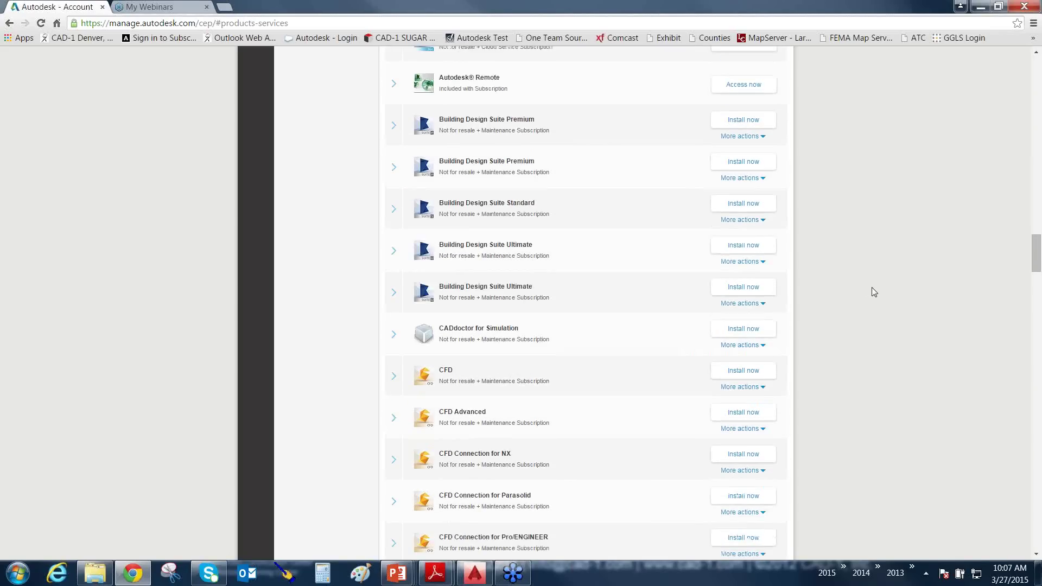
scroll(872, 287, up, 20)
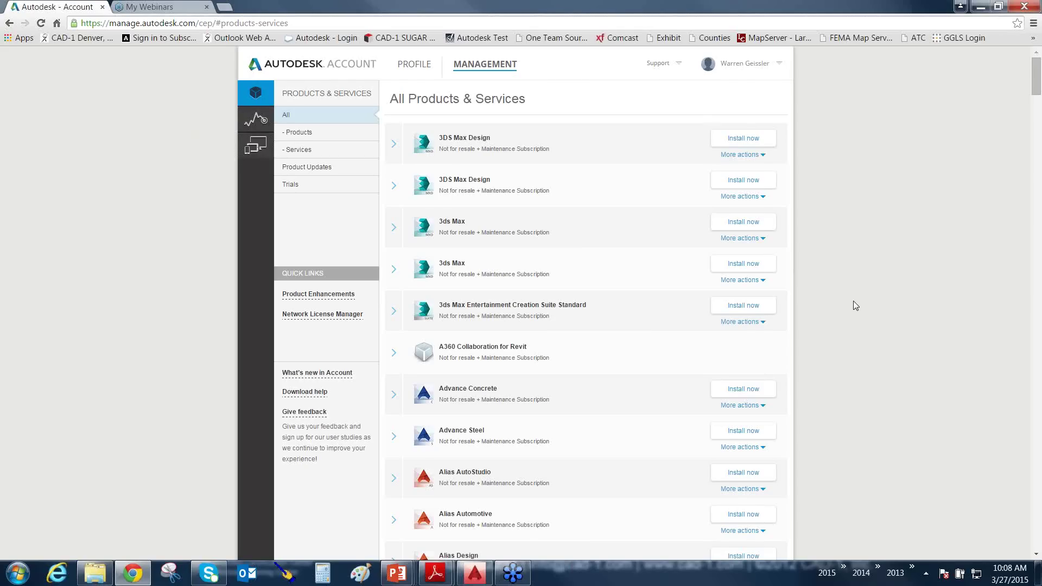
Find the Rendering service in the product list and expand its subscription info and description
scroll(853, 302, down, 20)
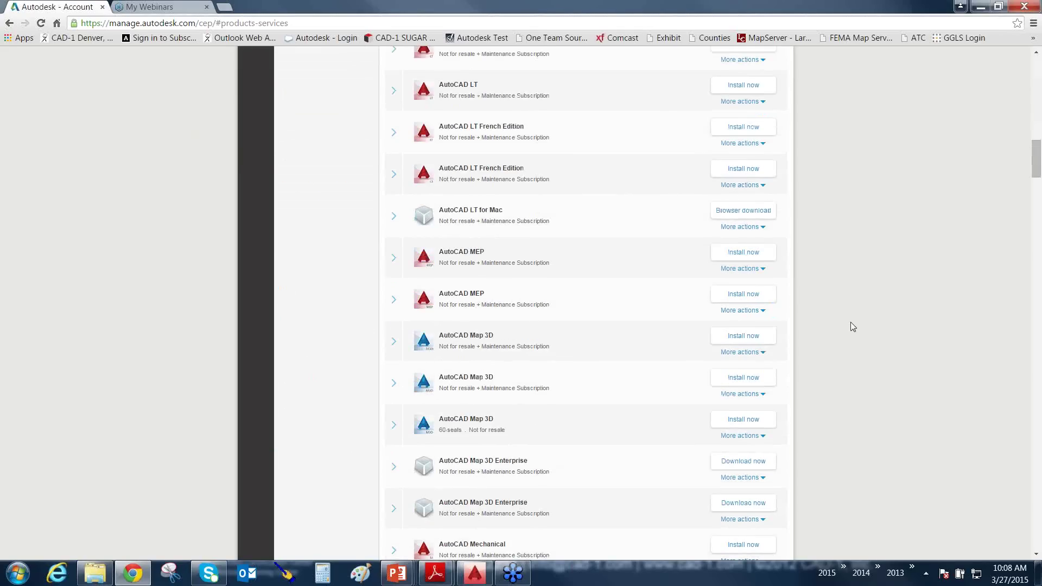
scroll(850, 322, down, 20)
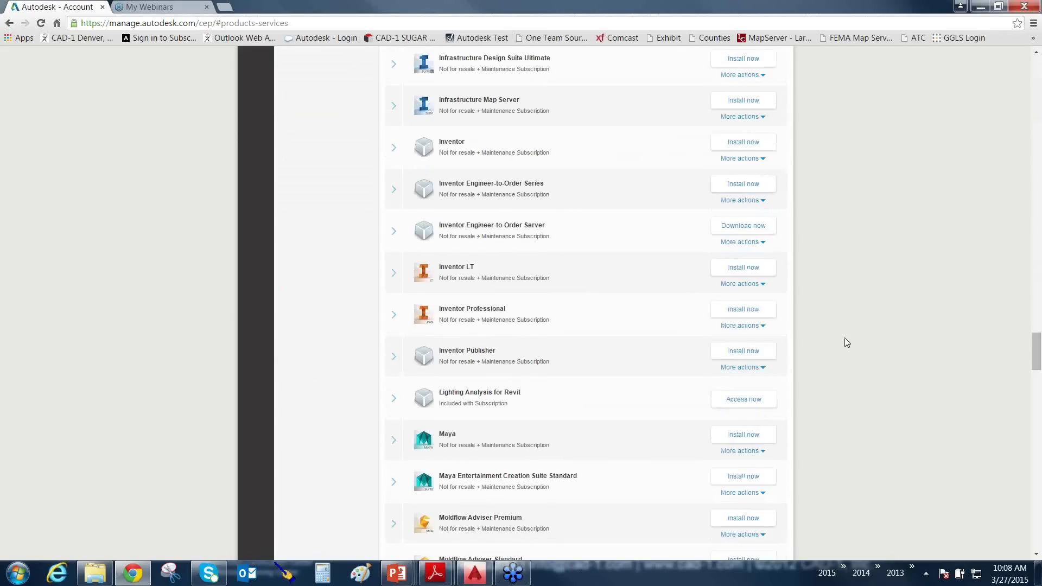
scroll(846, 343, down, 20)
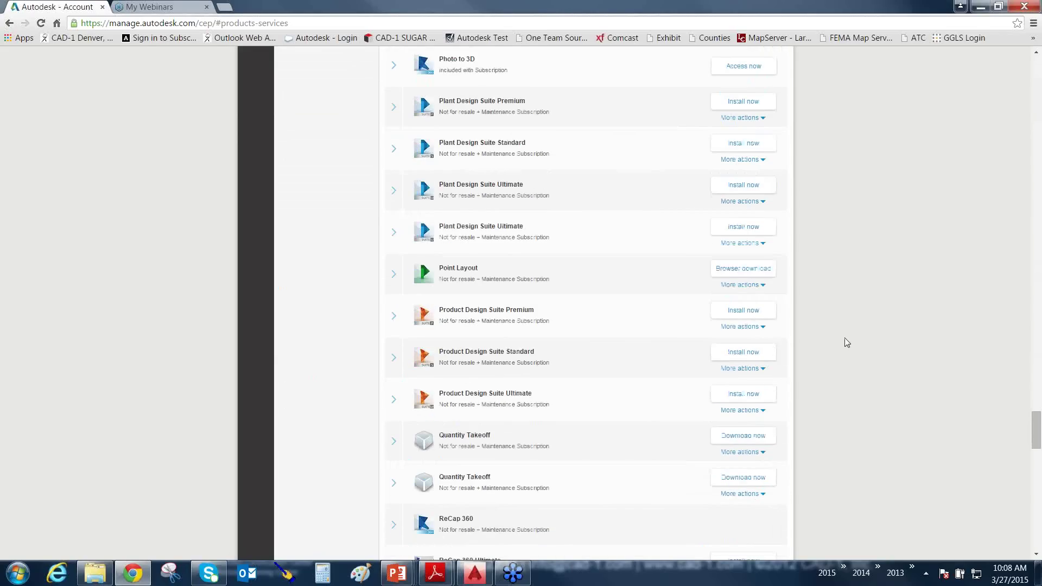
scroll(846, 342, down, 4)
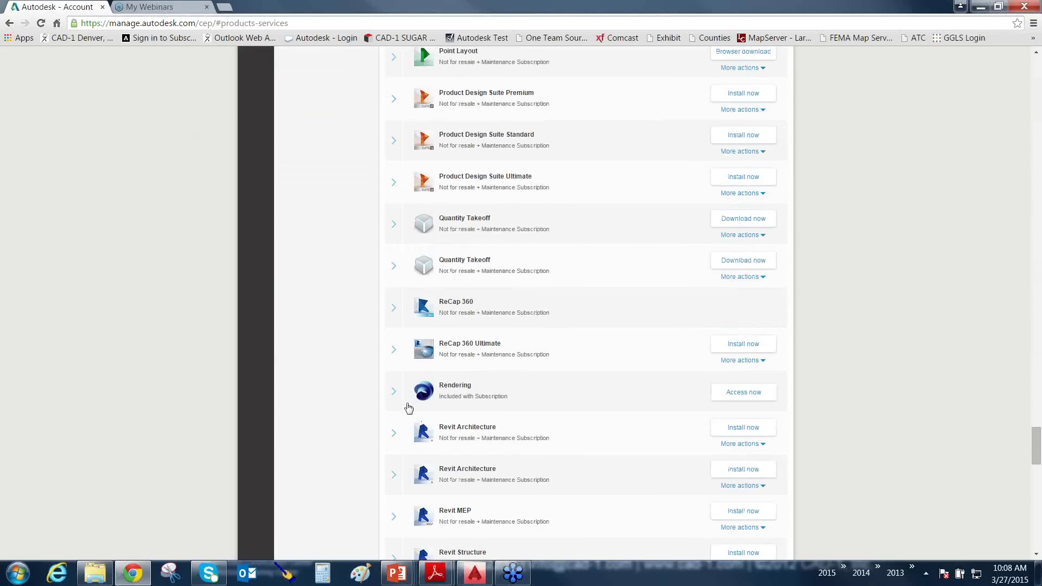
click(394, 398)
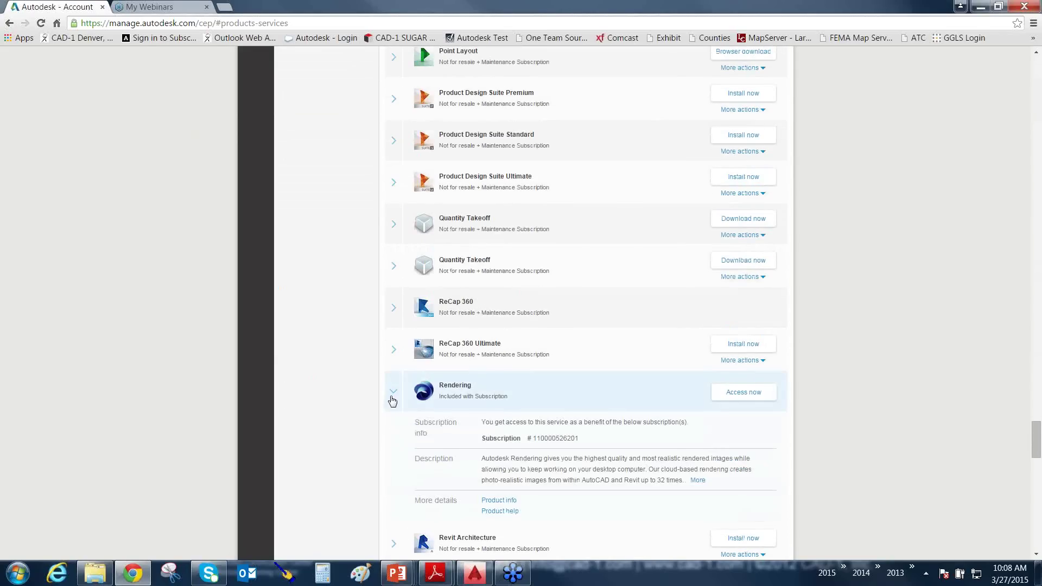
scroll(353, 404, down, 1)
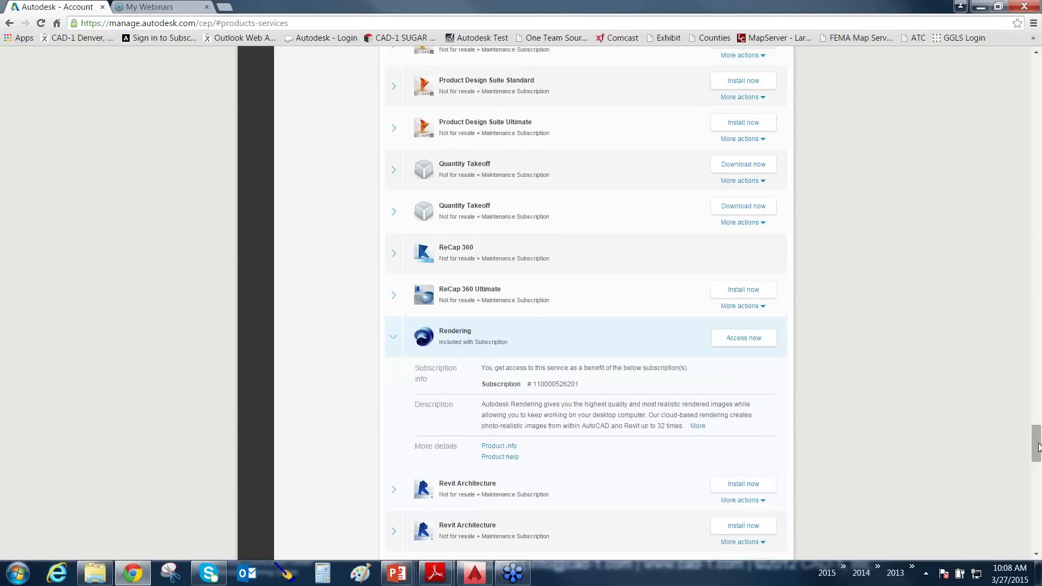
Open the Cloud Services Usage report in the Reporting section
drag(1037, 446, 1029, 62)
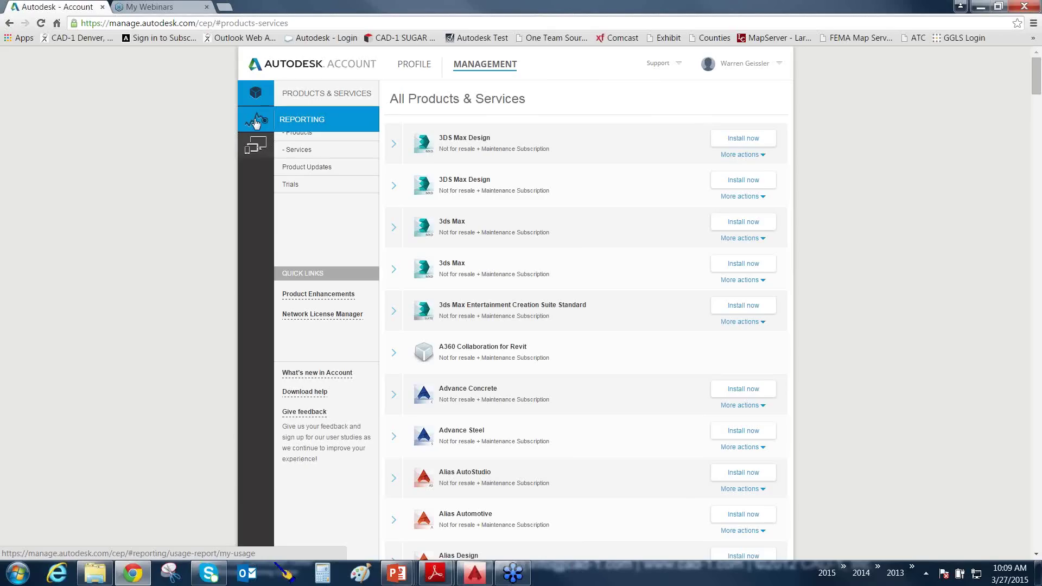
click(256, 122)
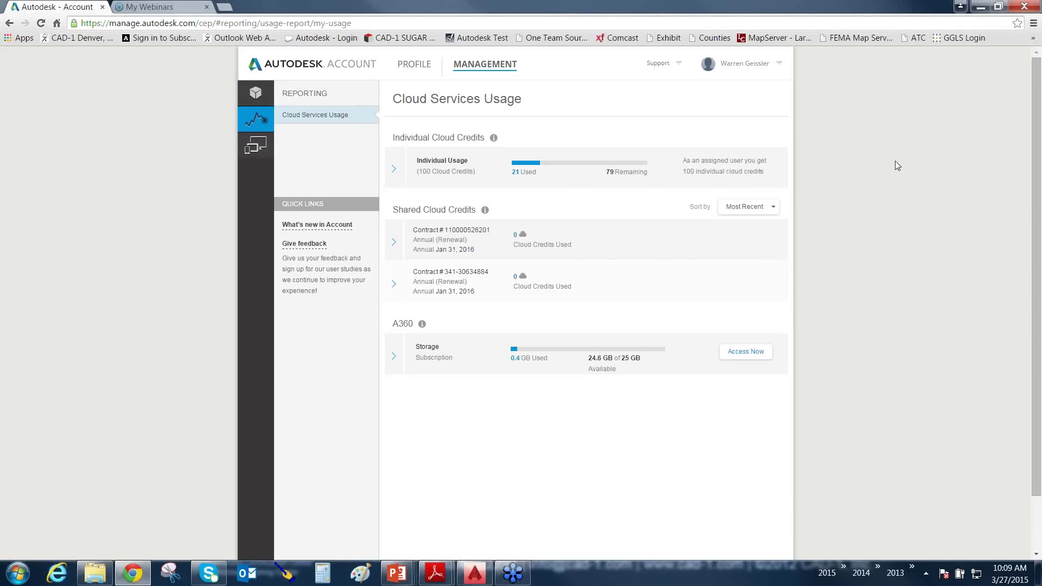
drag(910, 149, 779, 156)
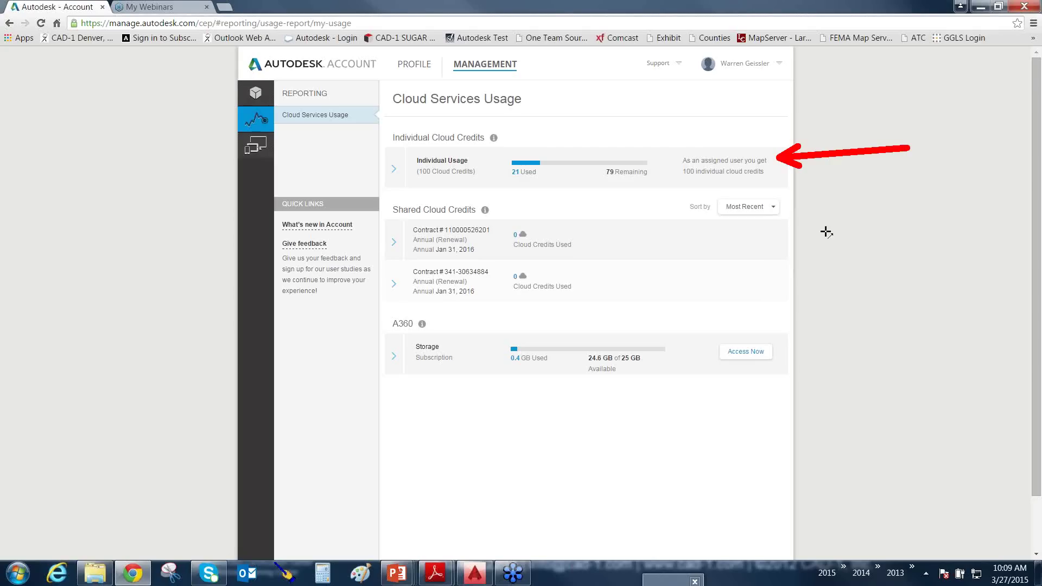
mouse_move(899, 254)
mouse_down()
mouse_move(670, 249)
mouse_move(670, 284)
mouse_up()
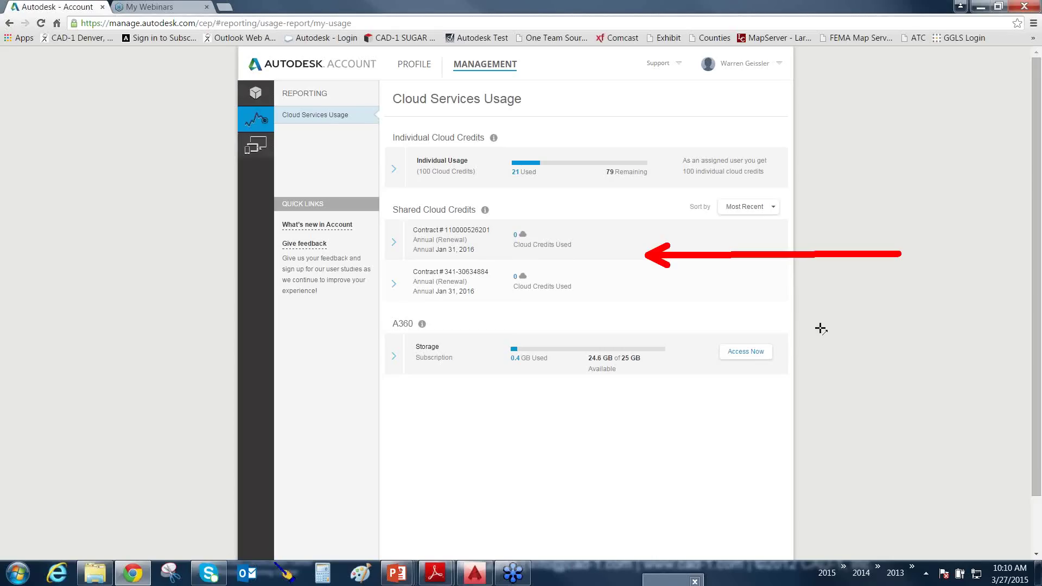
key(Escape)
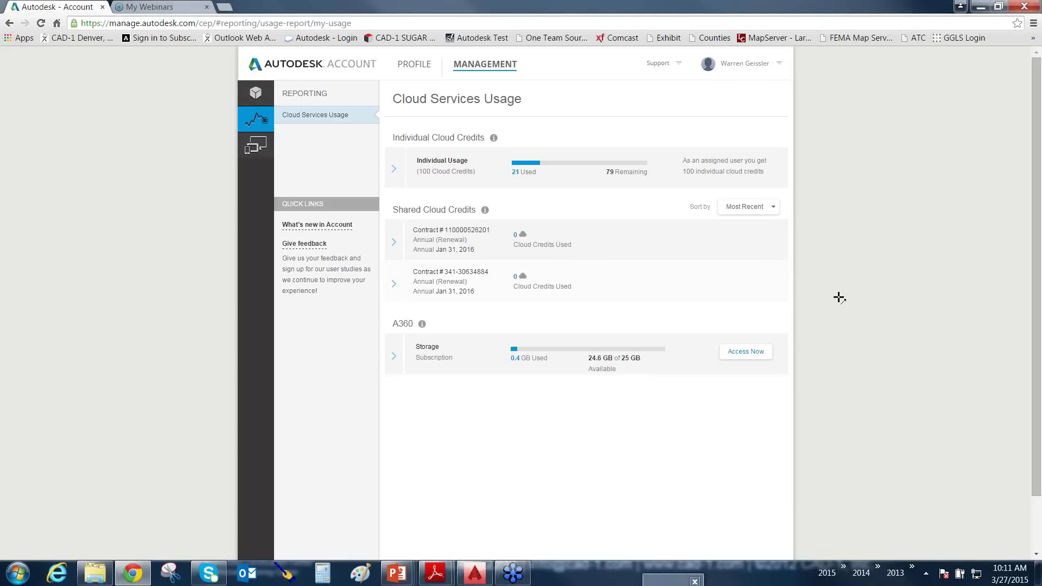
drag(890, 168, 705, 160)
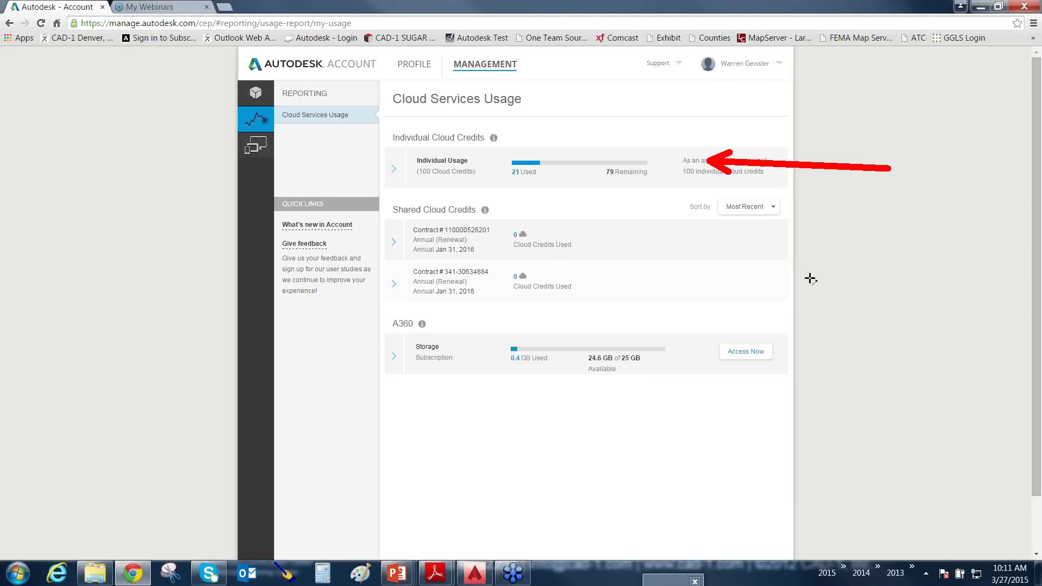
mouse_move(873, 286)
mouse_down()
mouse_move(822, 289)
mouse_move(679, 329)
mouse_up()
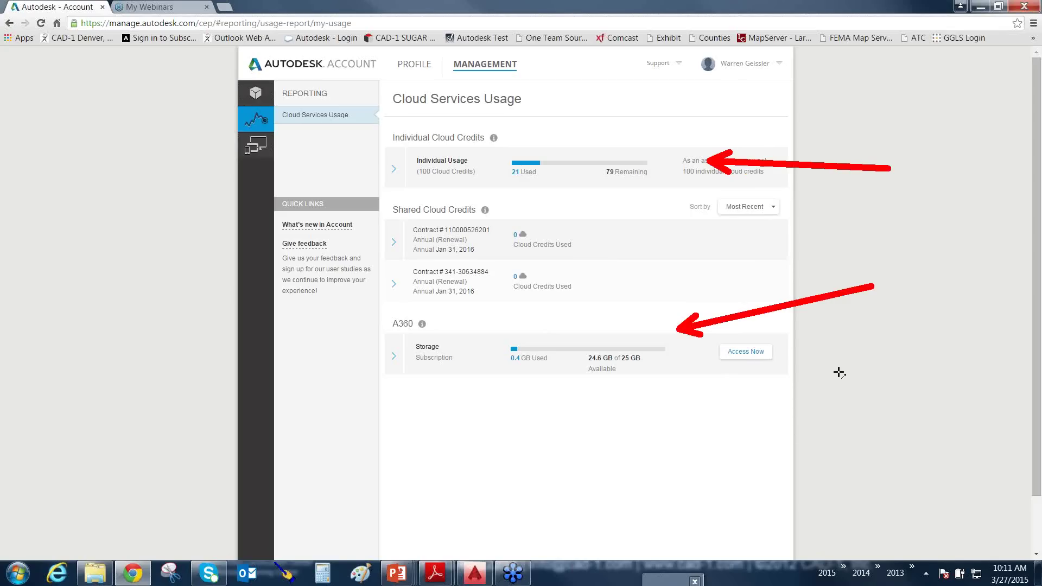
key(Escape)
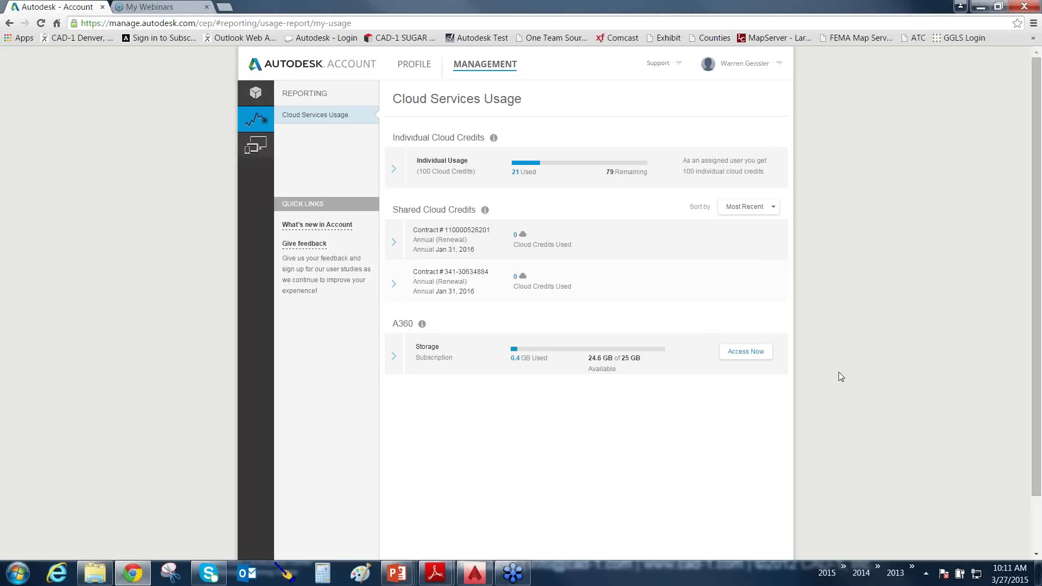
Return to All Products & Services and expand the serial number details of the 60-seat AutoCAD entry
click(261, 101)
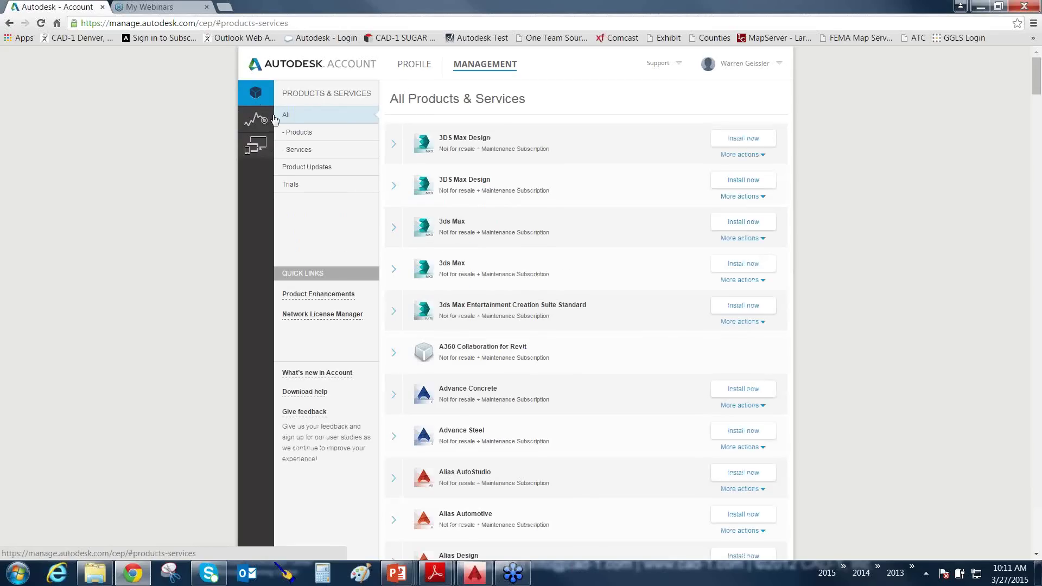
scroll(828, 320, down, 1)
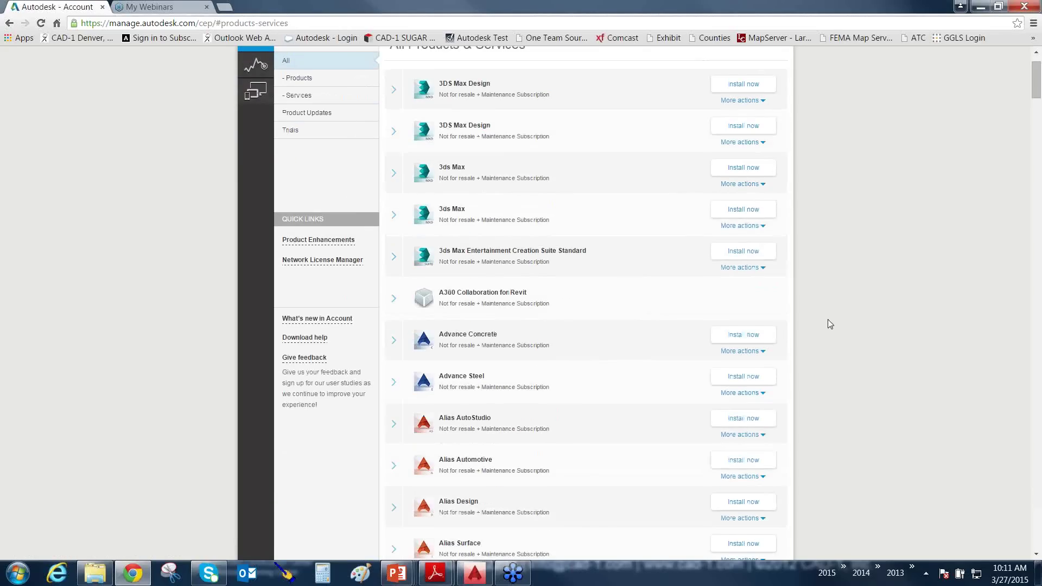
scroll(828, 324, down, 5)
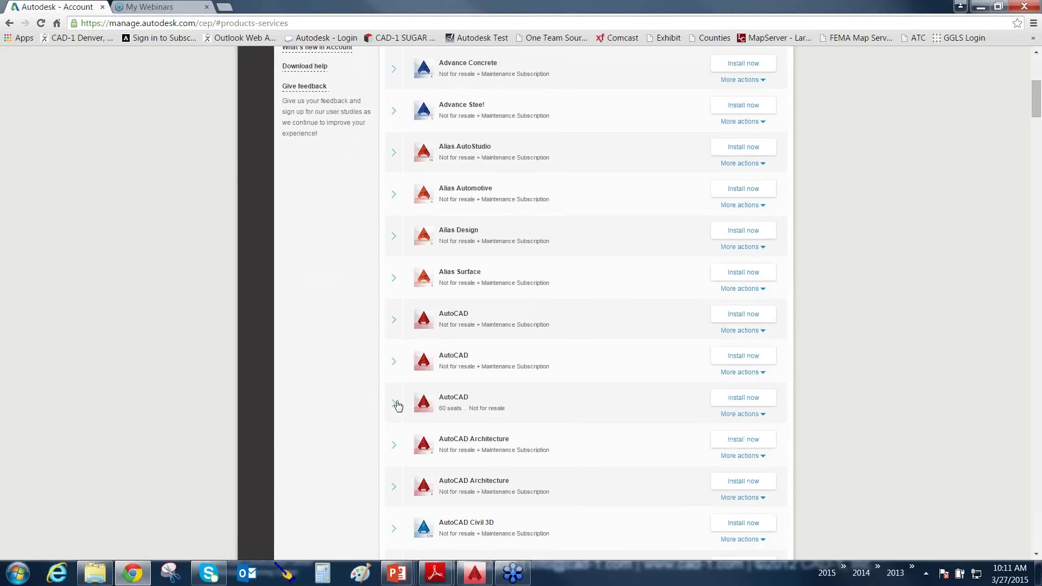
click(395, 404)
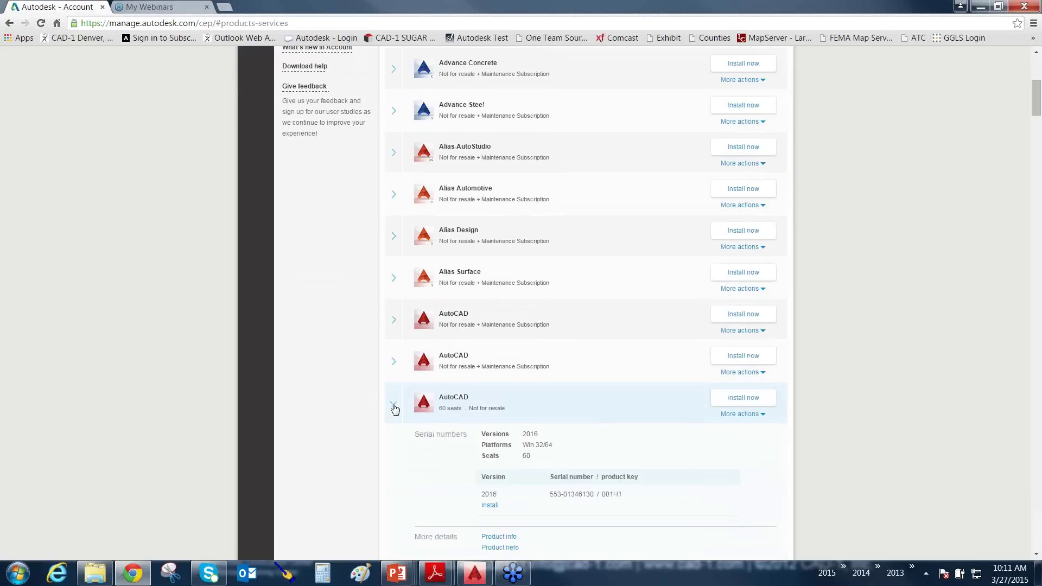
Inspect the serial number details of the AutoCAD maintenance subscription entry directly above the 60-seat one, and collapse it again
scroll(341, 374, down, 2)
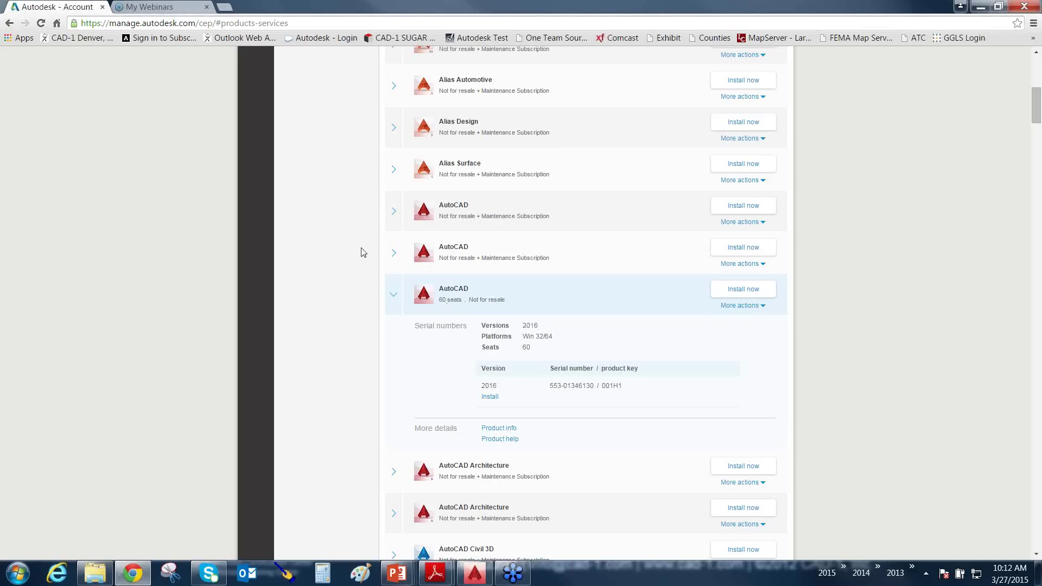
click(394, 254)
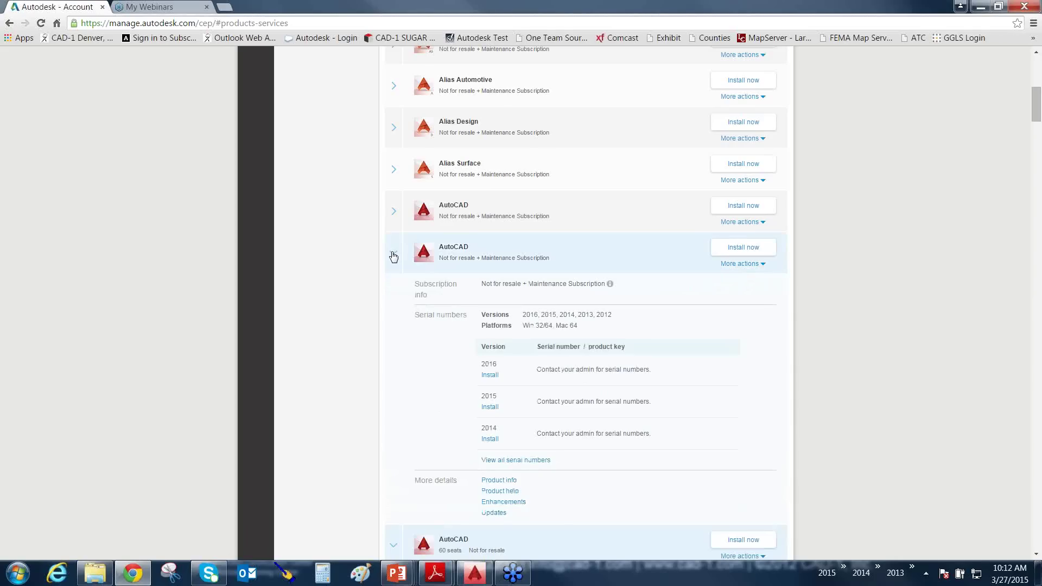
drag(815, 345, 661, 371)
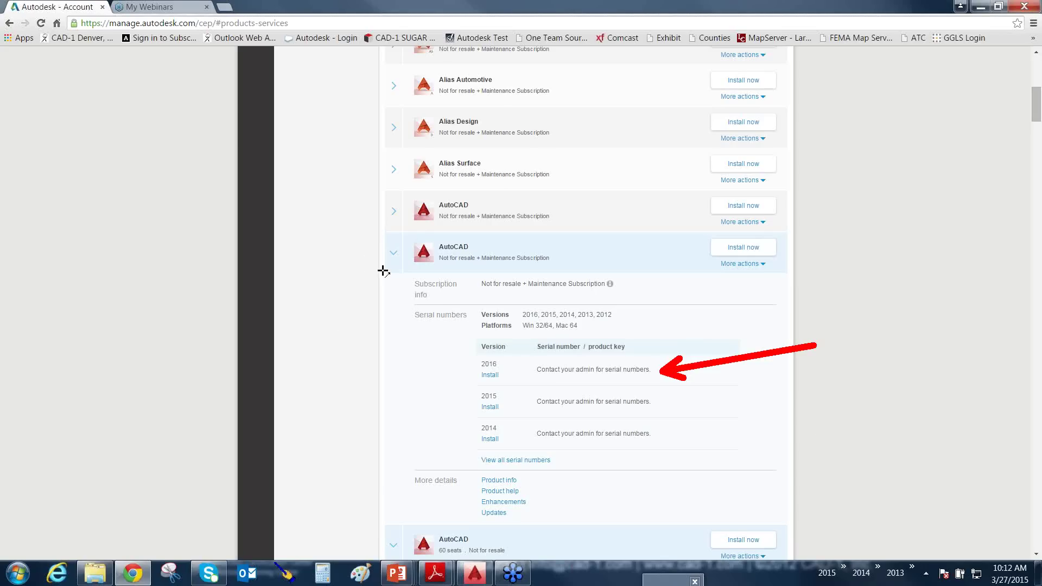
click(394, 258)
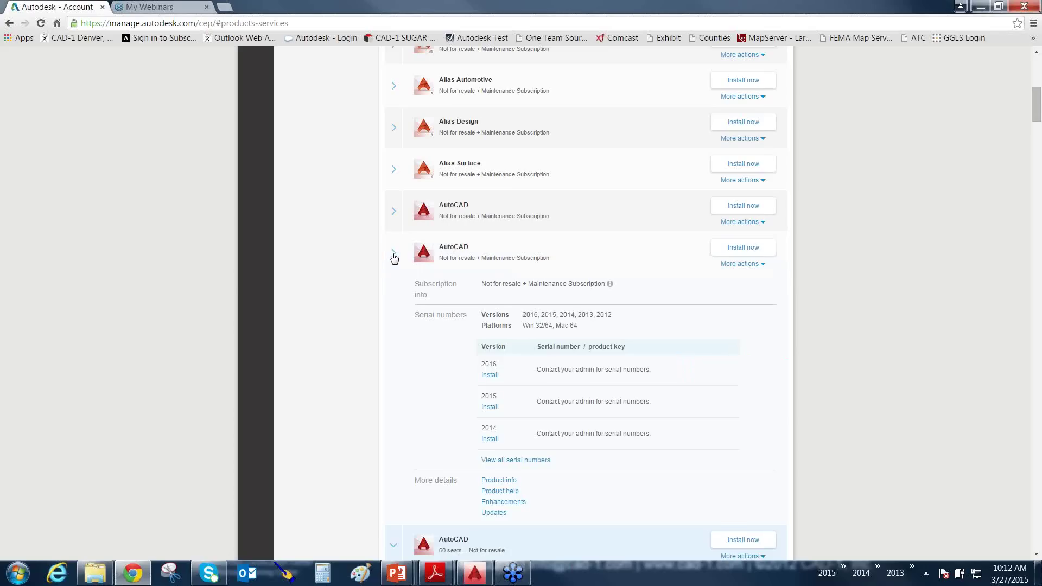
Show the additional download and install options for the 60-seat AutoCAD entry
drag(782, 363, 667, 384)
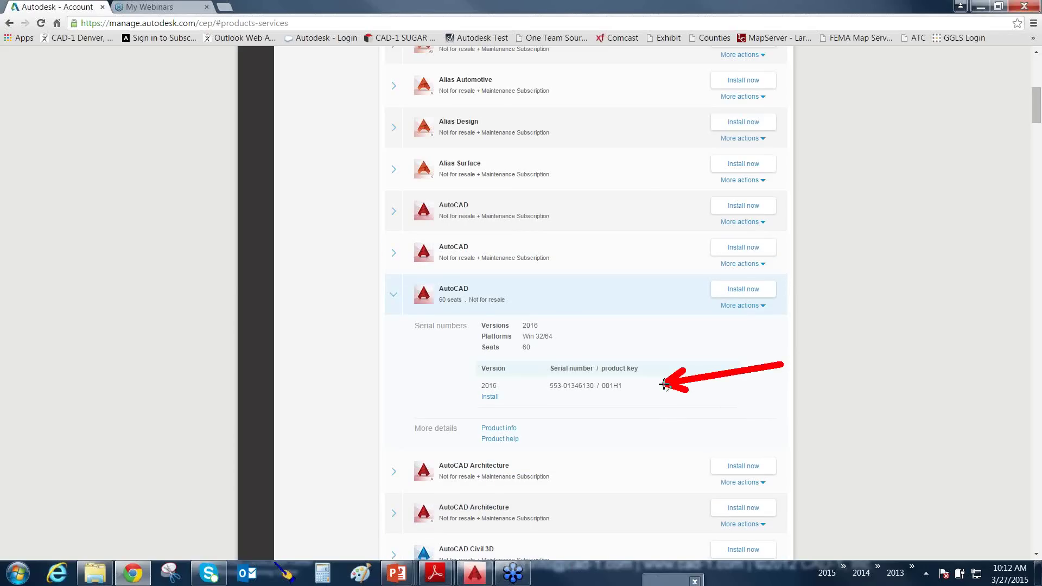
click(764, 308)
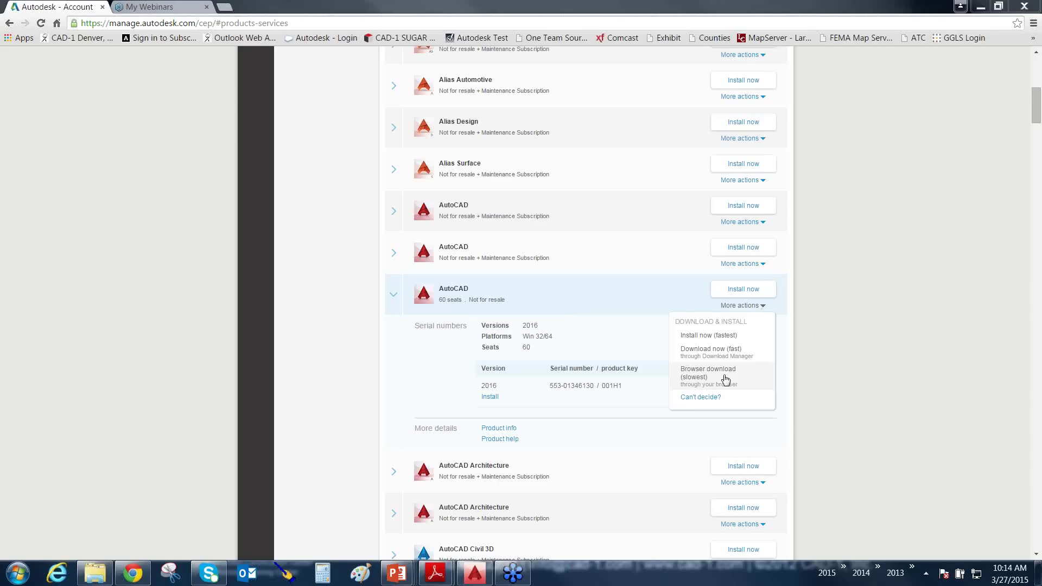
Close and reopen the download and install options of the 60-seat AutoCAD entry
click(841, 378)
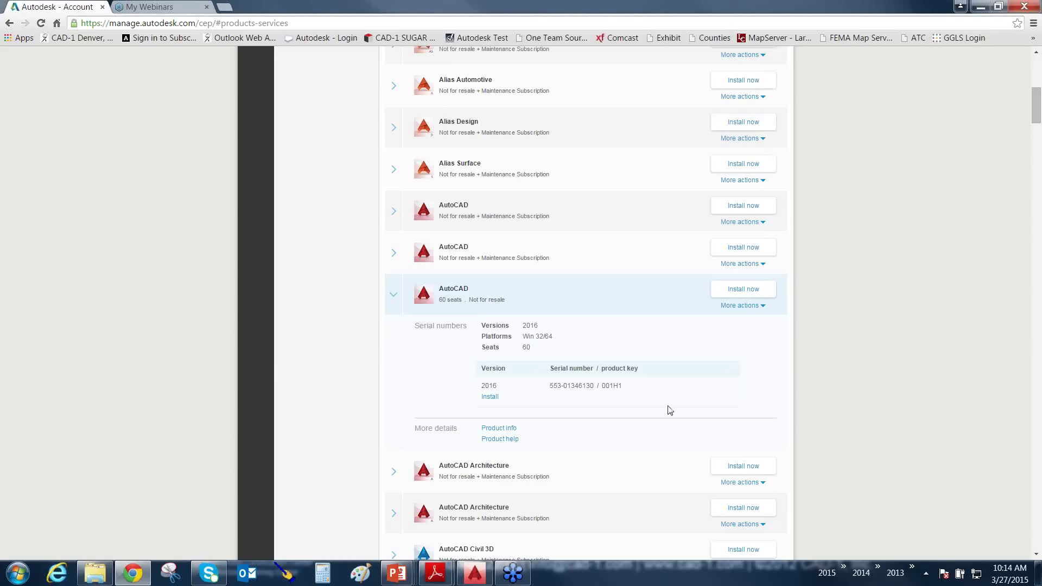
click(645, 430)
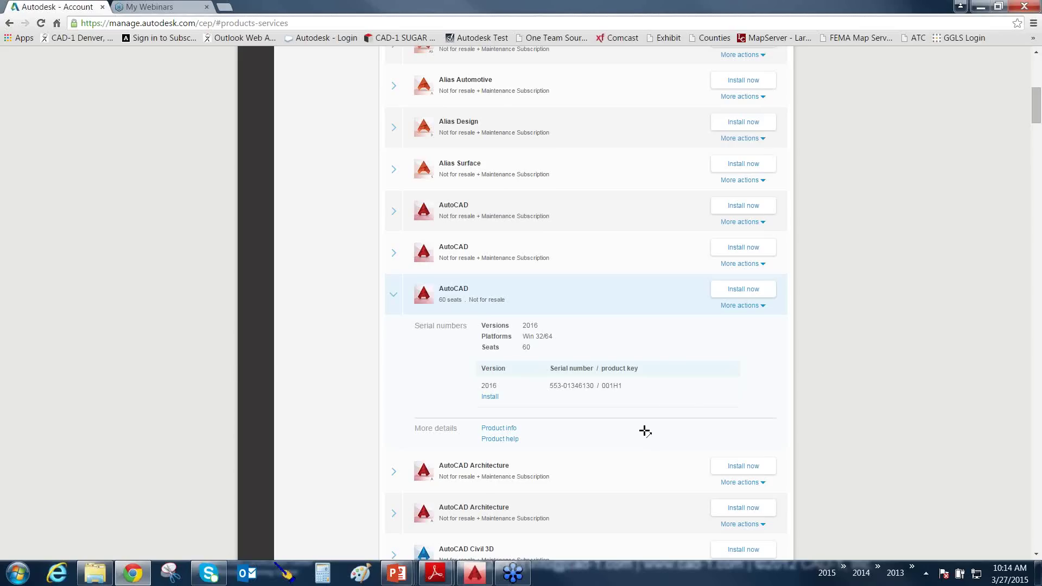
click(762, 307)
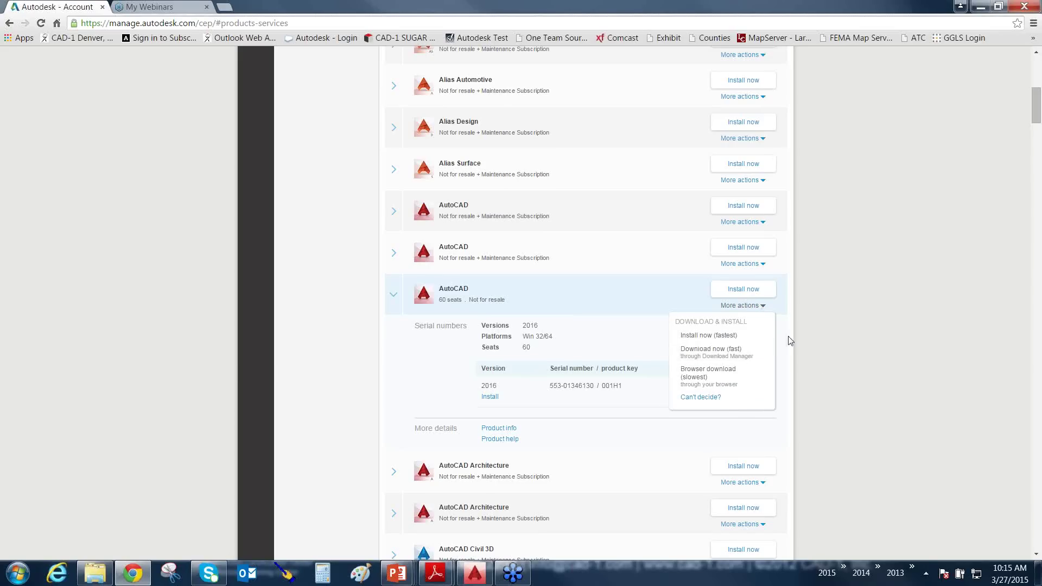
Compare the download and install options of the first AutoCAD Architecture, both AutoCAD maintenance, Alias Surface and Alias Design entries
click(762, 483)
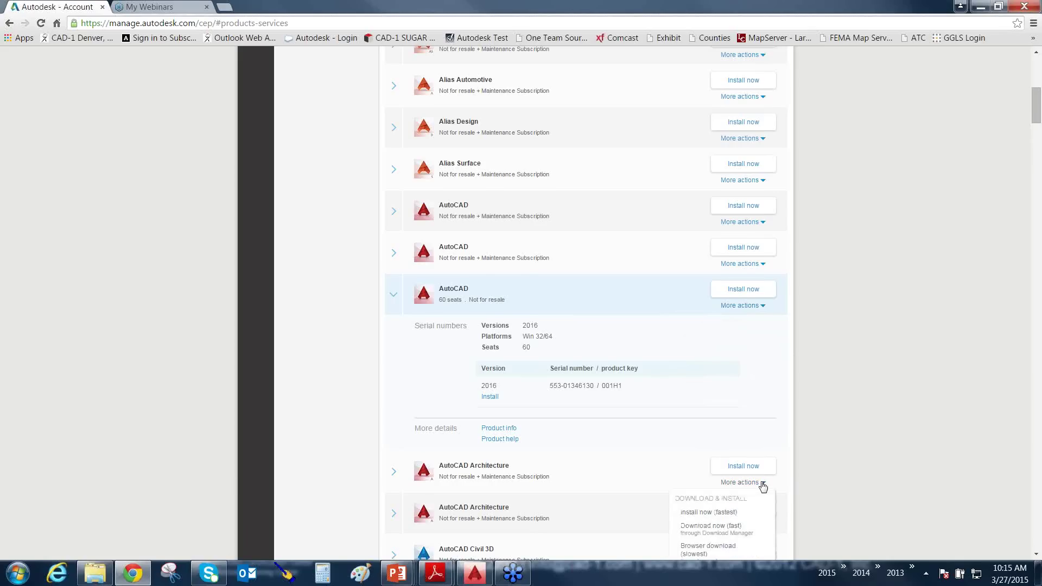
scroll(763, 487, down, 1)
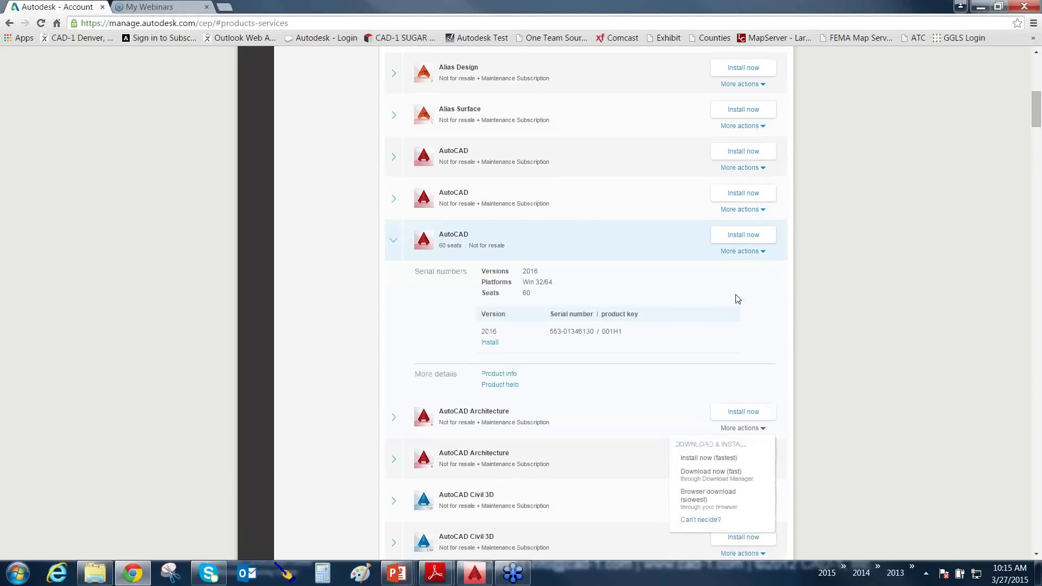
click(763, 210)
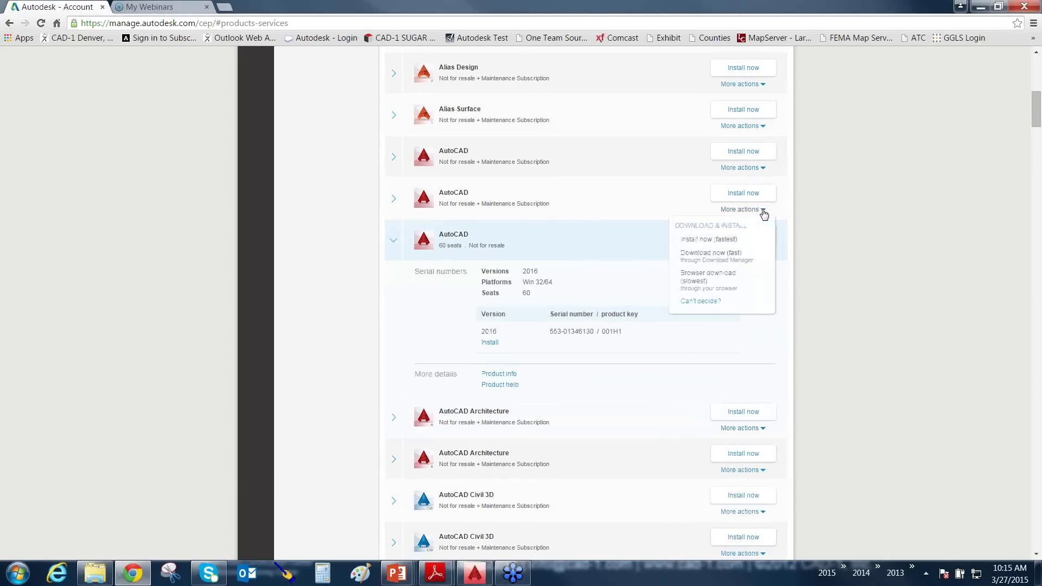
click(762, 169)
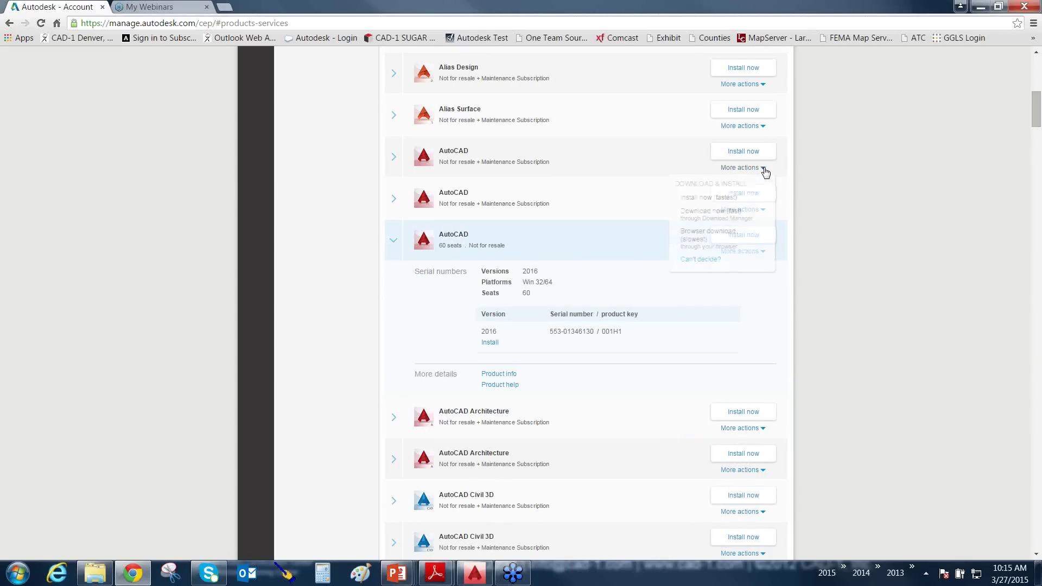
click(764, 128)
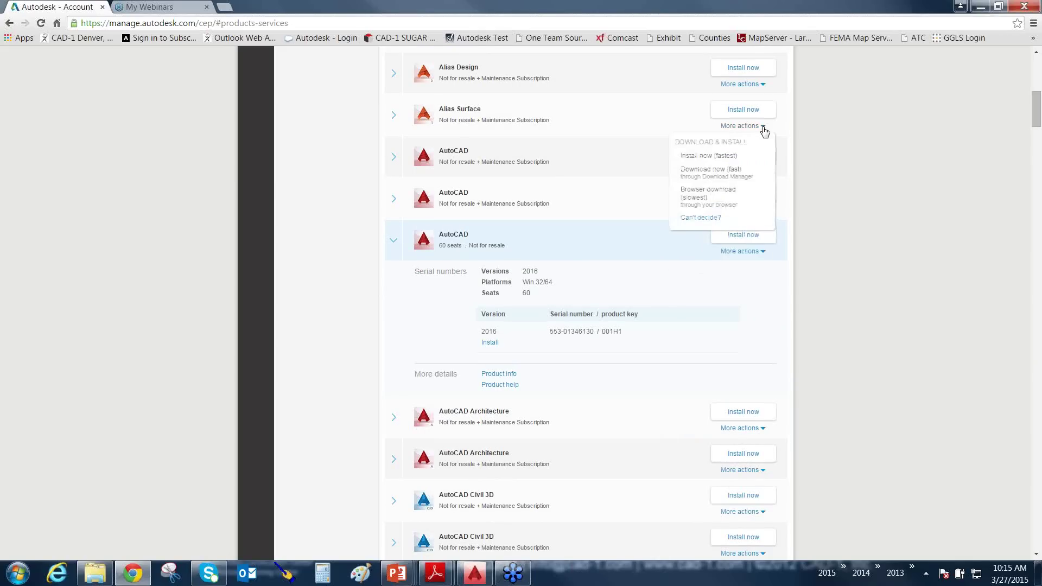
click(763, 86)
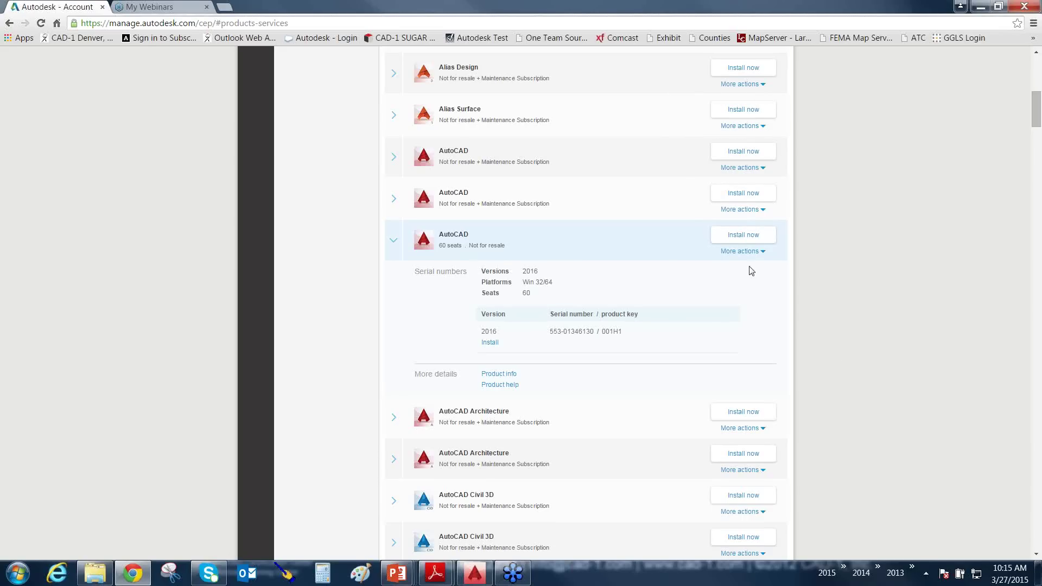
Show the 60-seat AutoCAD entry's download and install options once more and dismiss them
click(763, 252)
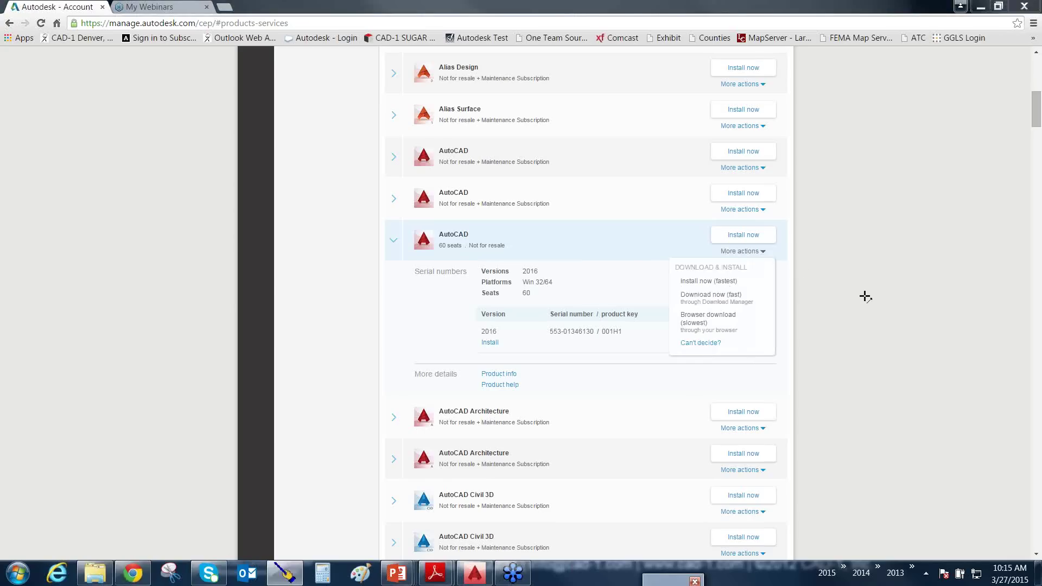
drag(934, 325, 781, 260)
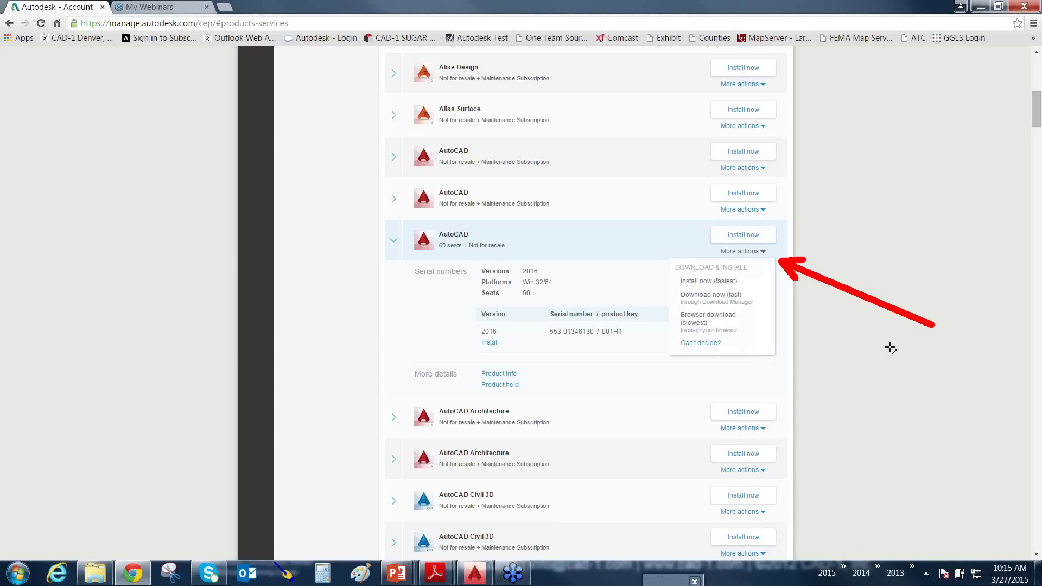
click(890, 352)
Return to the beginning of All Products & Services and examine the What's new in Account and Product Enhancements links
scroll(891, 352, up, 4)
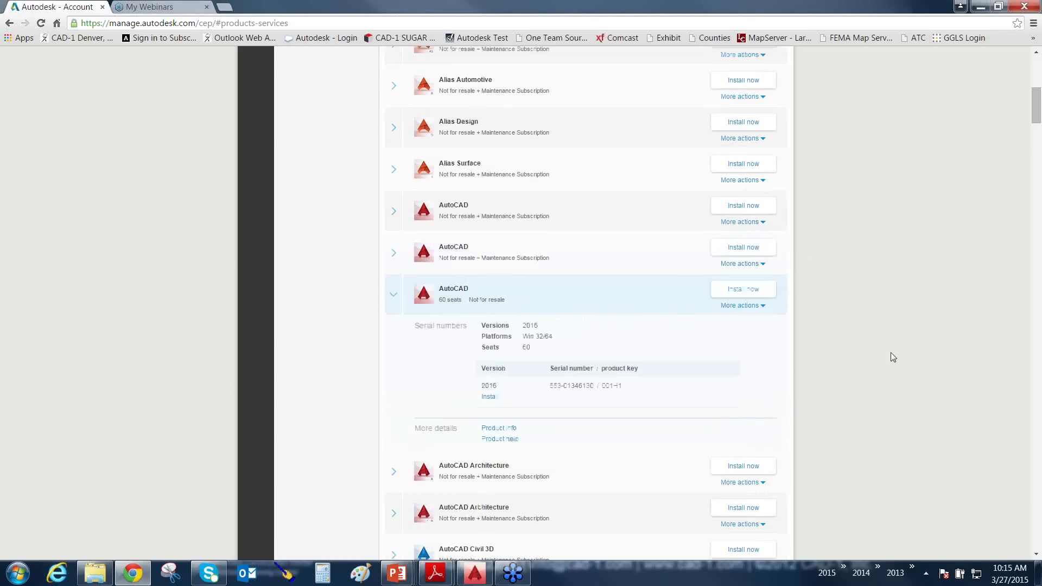
scroll(891, 353, up, 5)
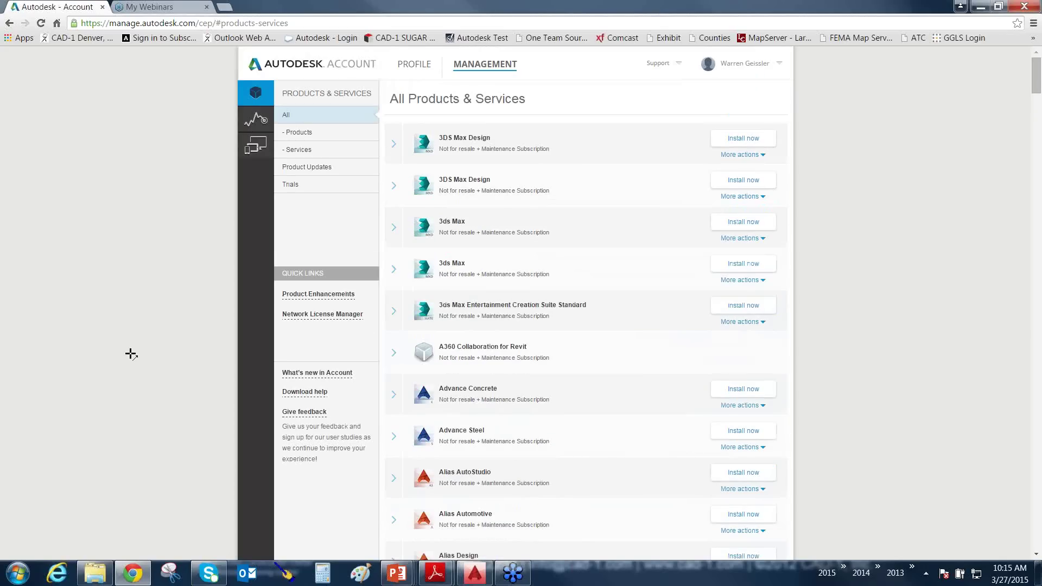
drag(104, 341, 270, 372)
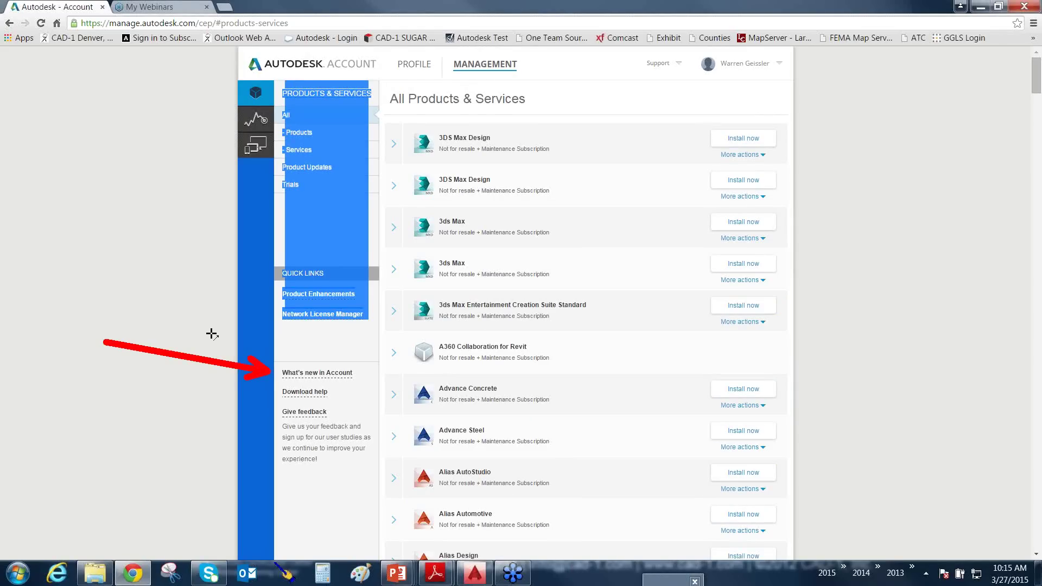
key(Escape)
click(188, 312)
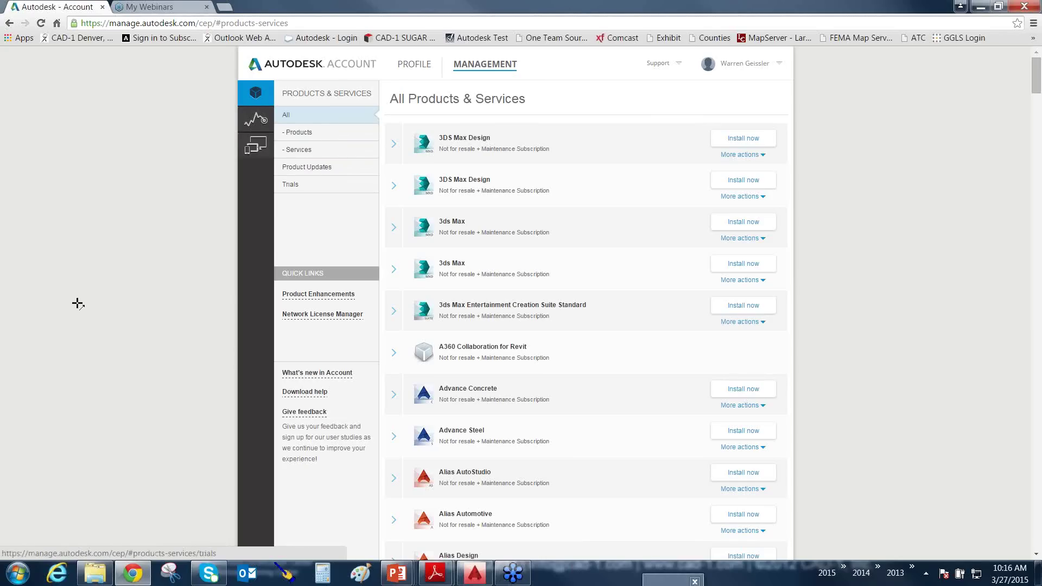
drag(57, 308, 265, 295)
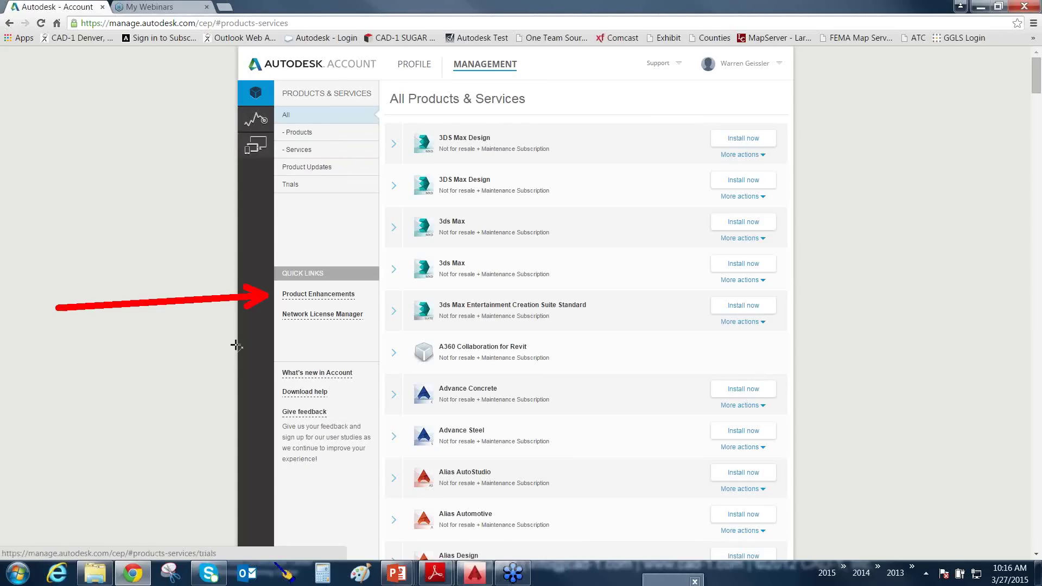
key(Escape)
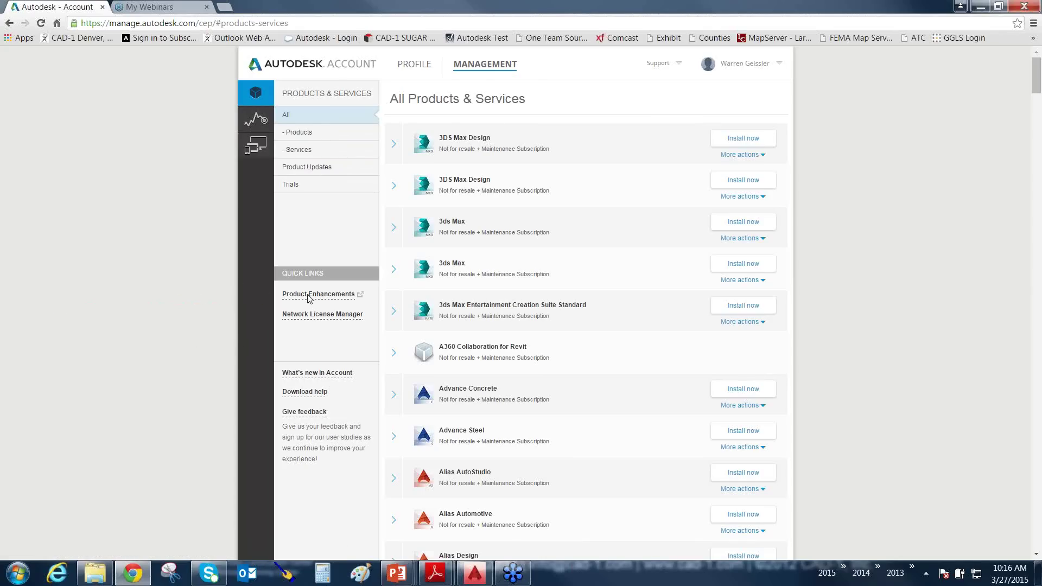
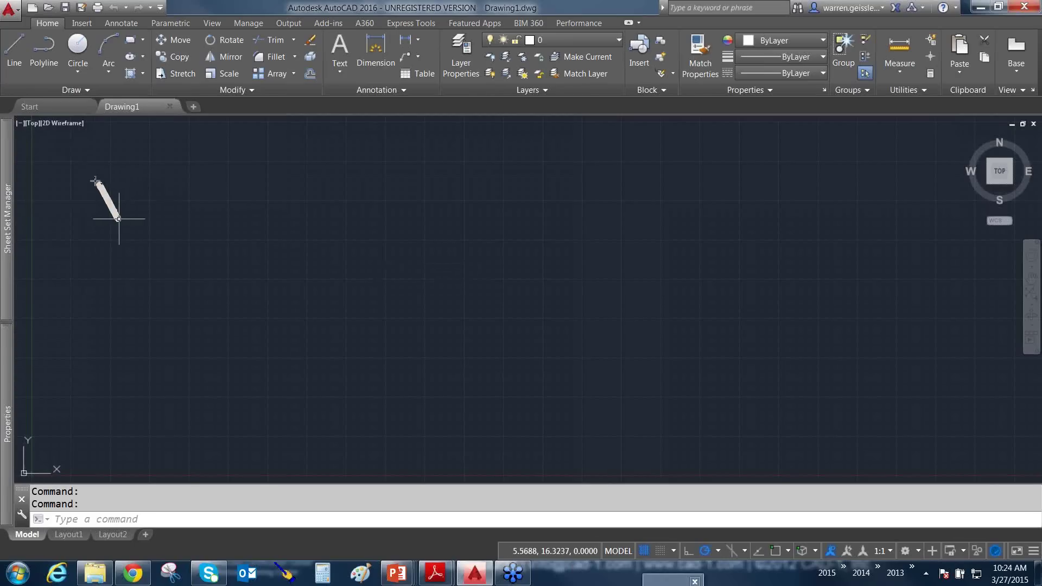
Create two new drawings alongside Drawing1, viewing the Start page before and after, and return to the newest drawing
click(62, 105)
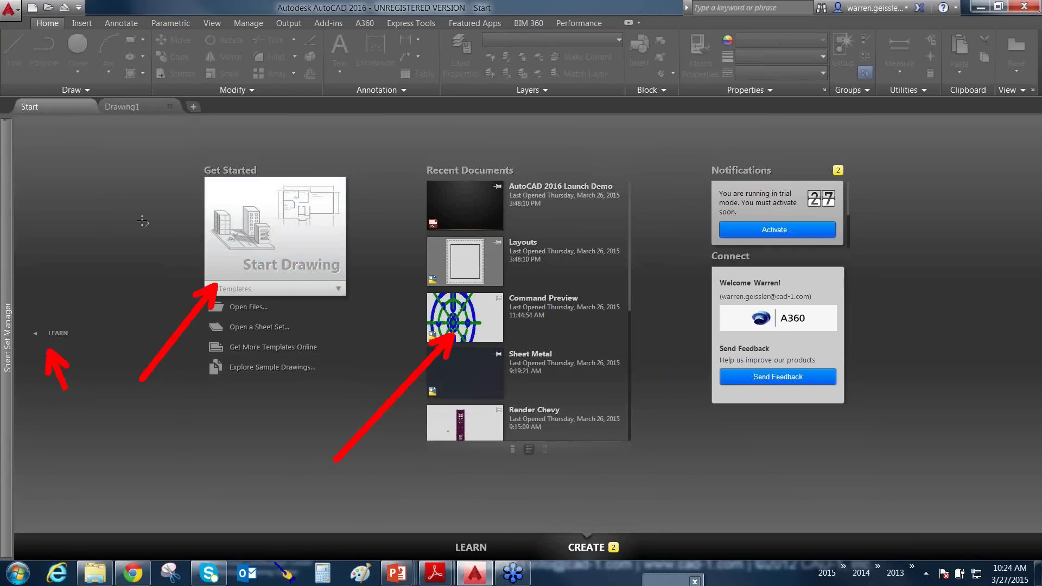
click(132, 108)
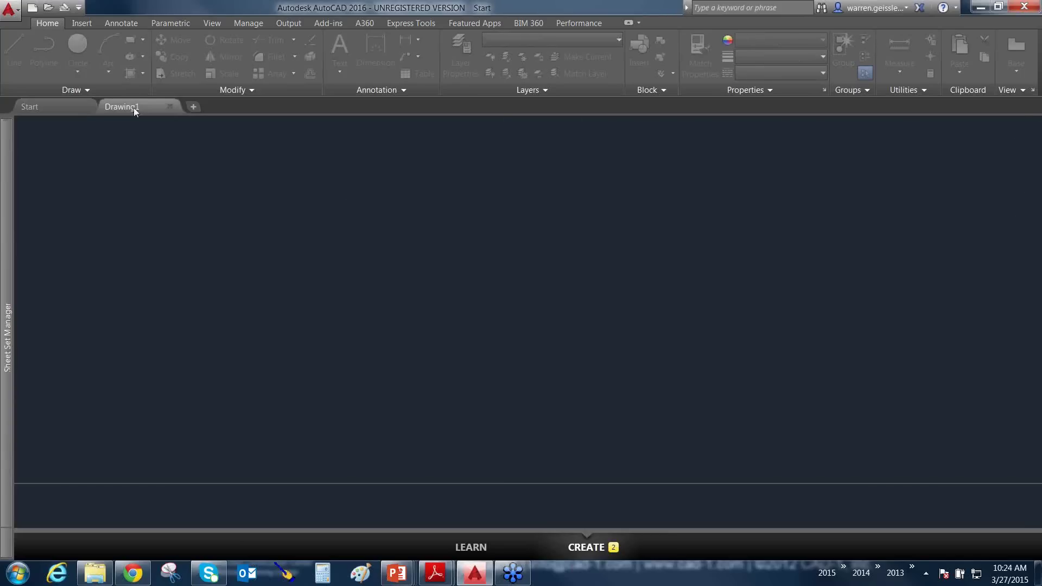
click(194, 107)
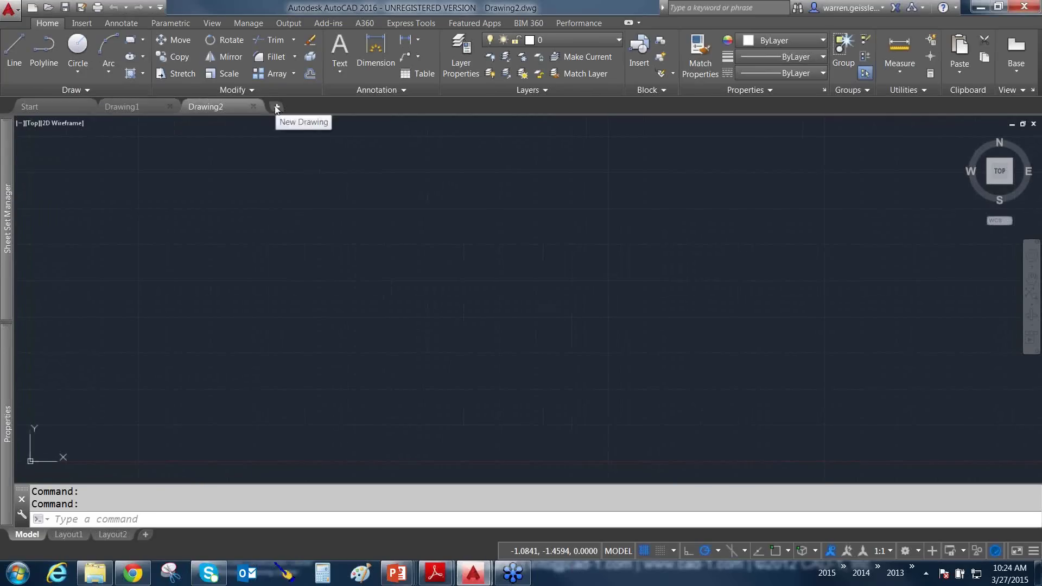
click(276, 107)
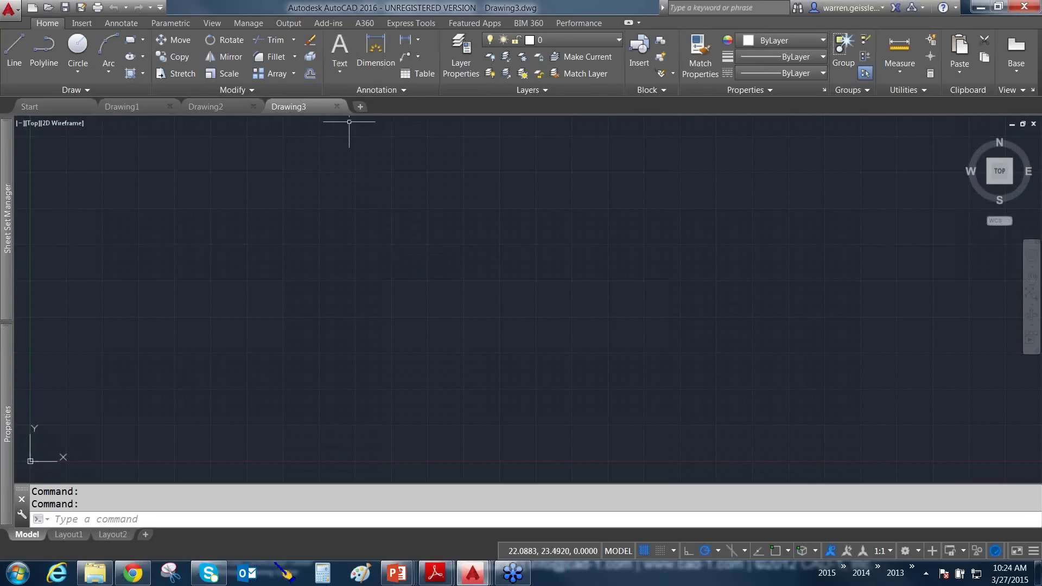
click(65, 107)
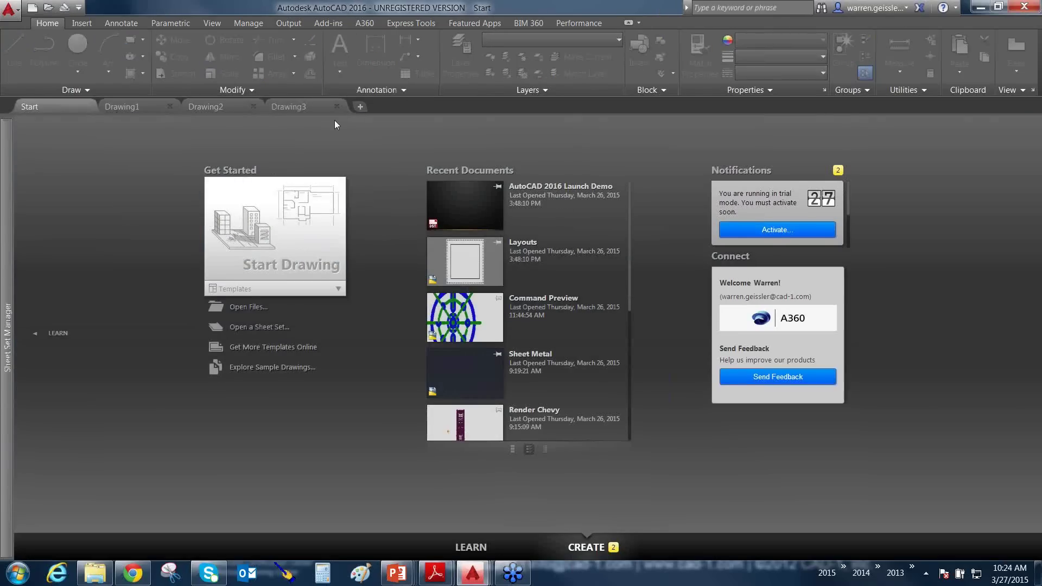
click(308, 107)
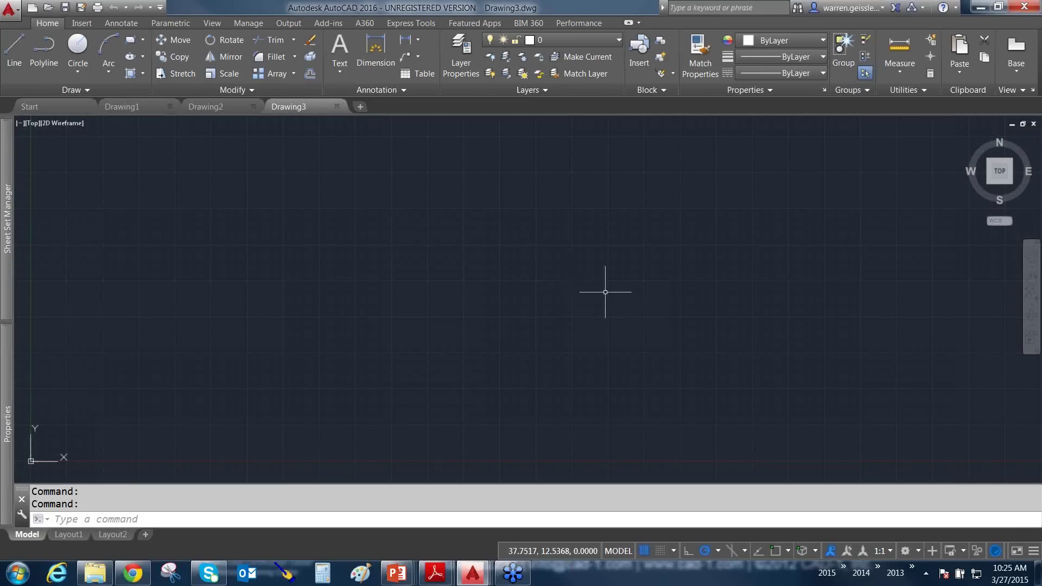
Show the 3D object snap options with the Object Snap Settings entry, and dismiss them without changes
drag(832, 344, 852, 544)
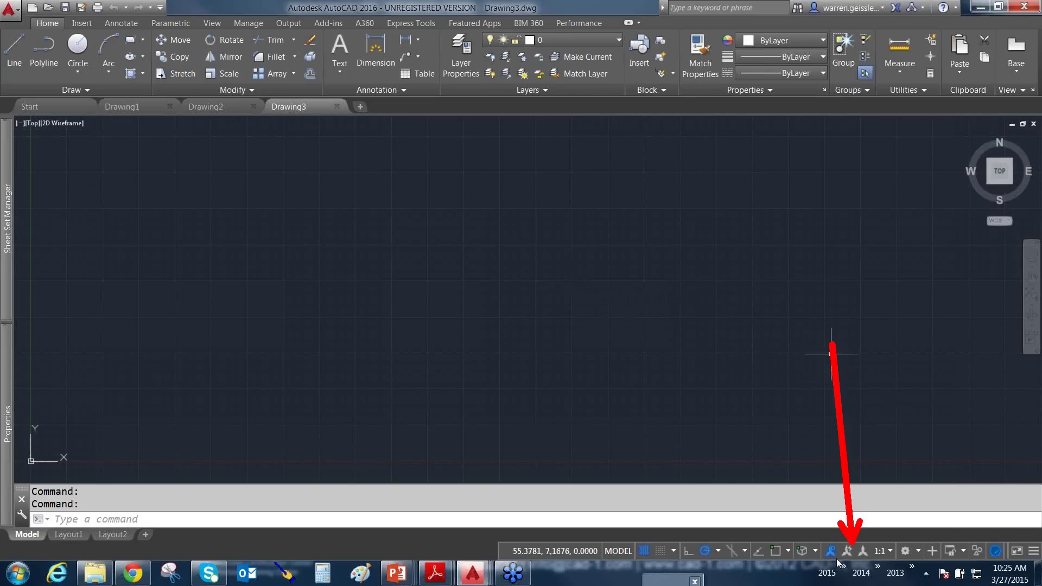
key(Escape)
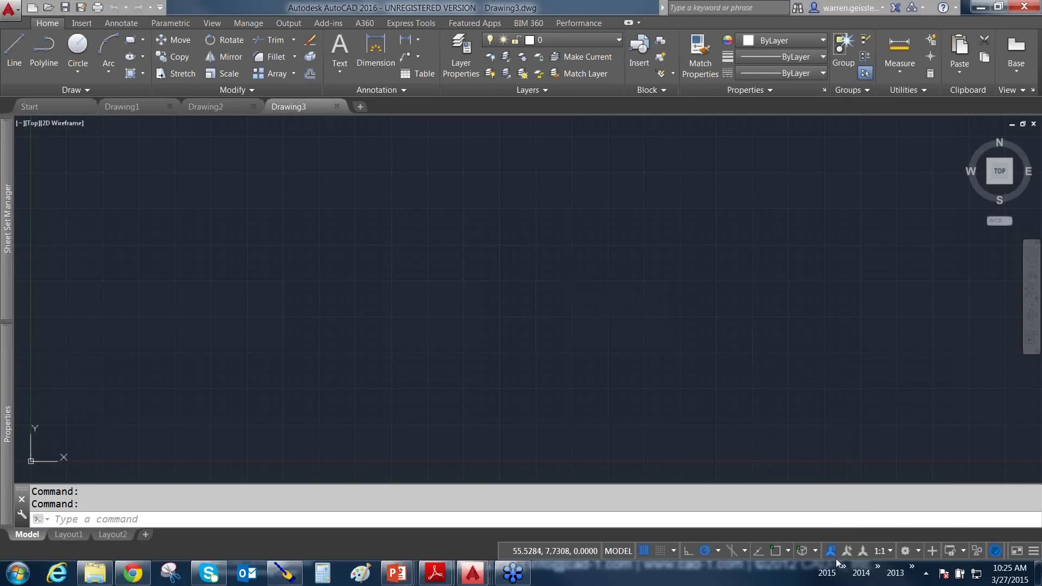
right_click(802, 552)
mouse_move(716, 491)
mouse_down()
mouse_move(748, 515)
mouse_move(788, 522)
mouse_up()
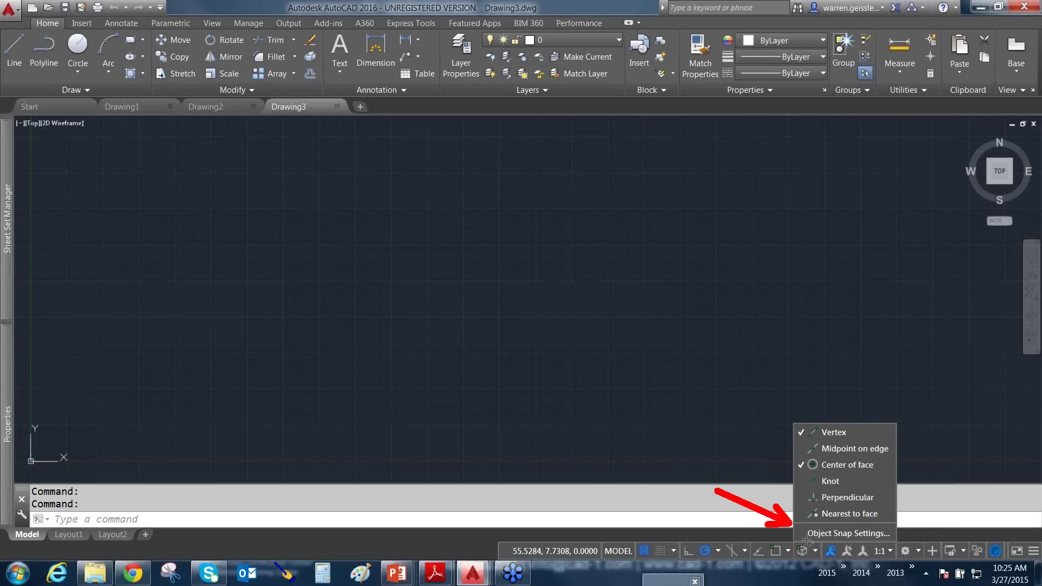
key(Escape)
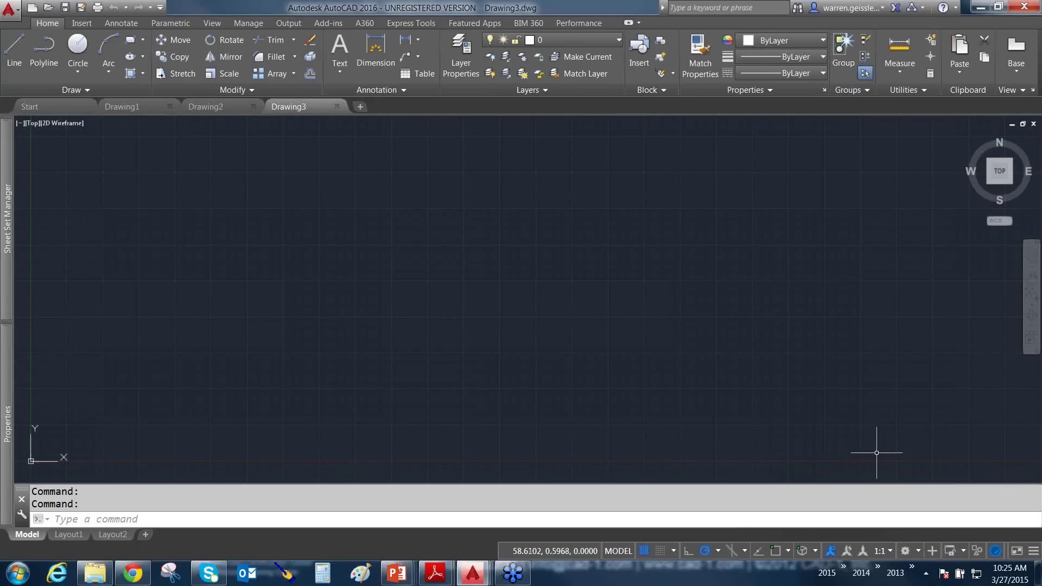
Review the user interface lock options and the status bar customization list, including its Lock UI and 3D Object Snap entries
click(963, 551)
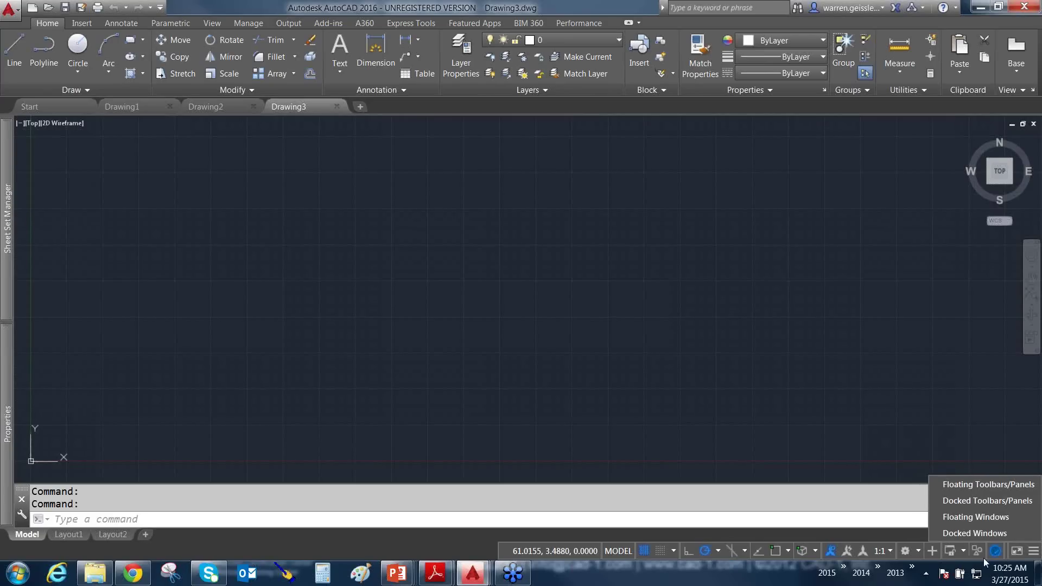
click(949, 439)
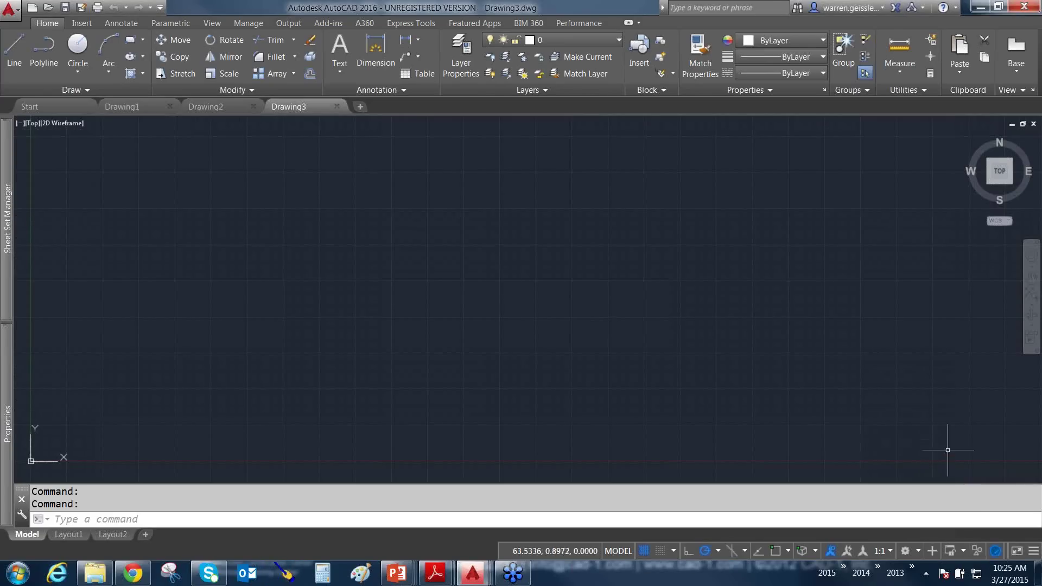
click(1035, 552)
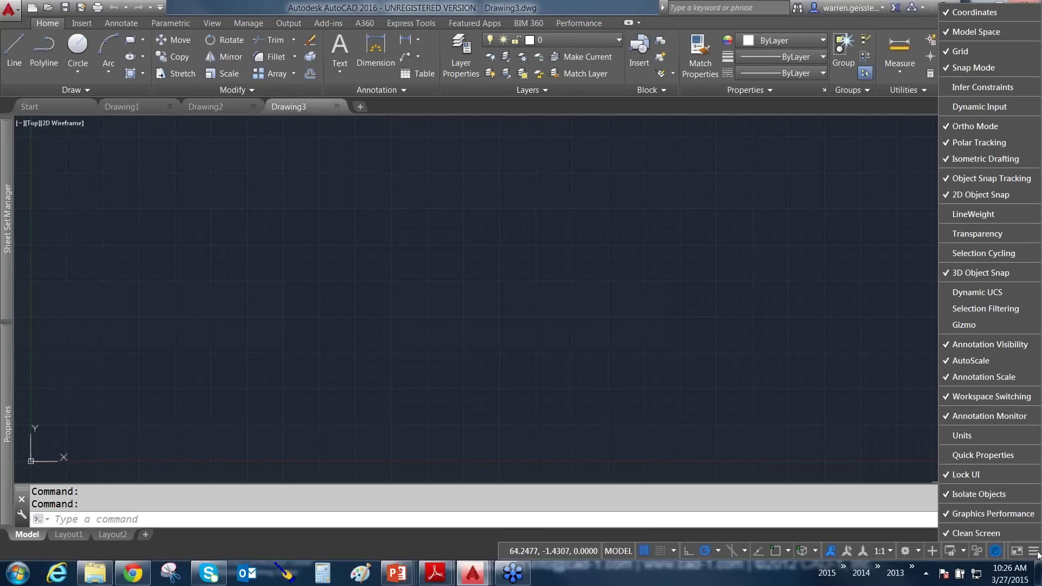
mouse_move(791, 428)
mouse_down()
mouse_move(931, 451)
mouse_move(938, 480)
mouse_move(878, 496)
mouse_move(860, 544)
mouse_up()
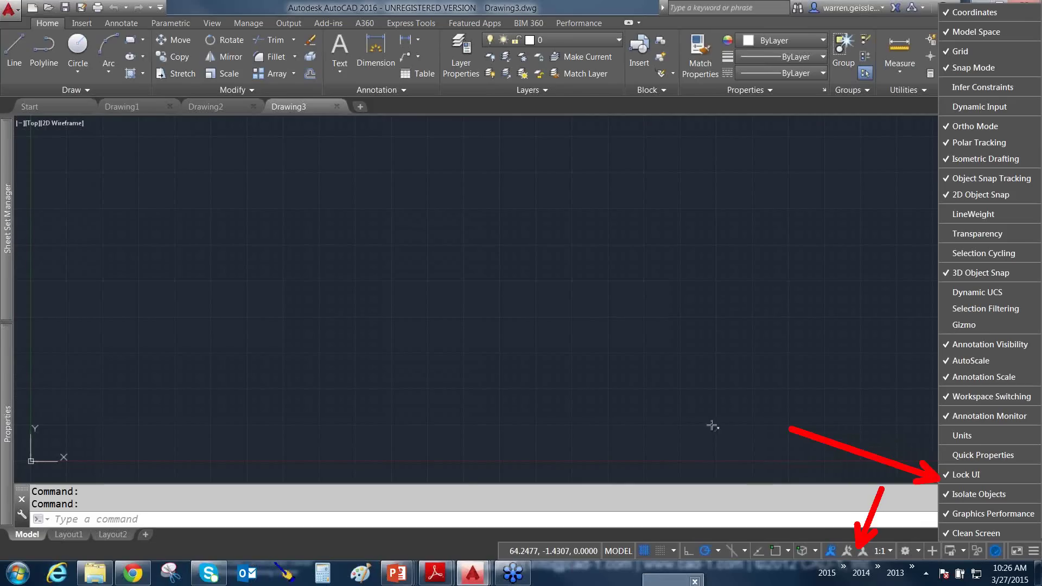
drag(861, 297, 933, 273)
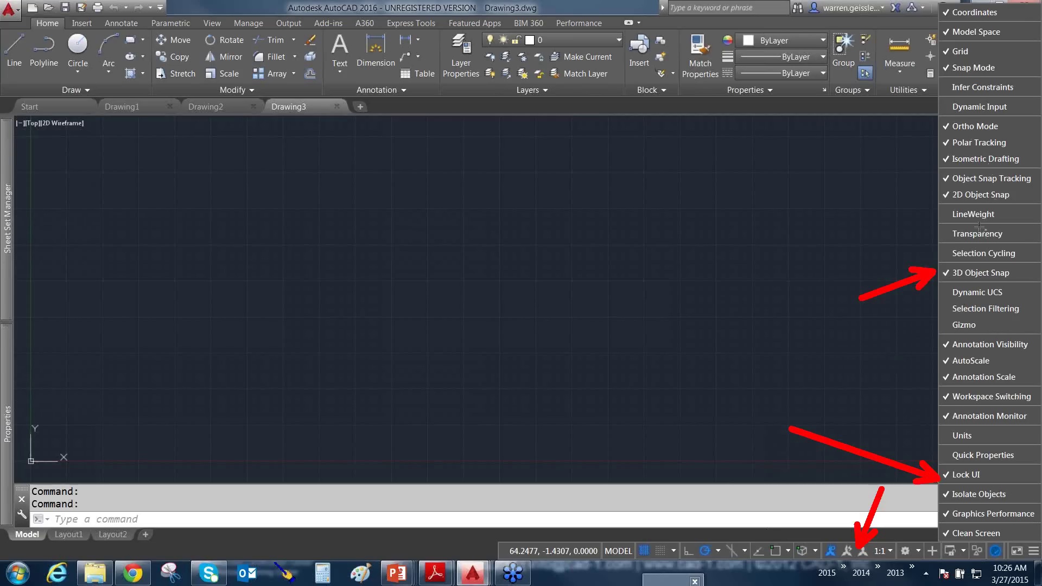
click(922, 260)
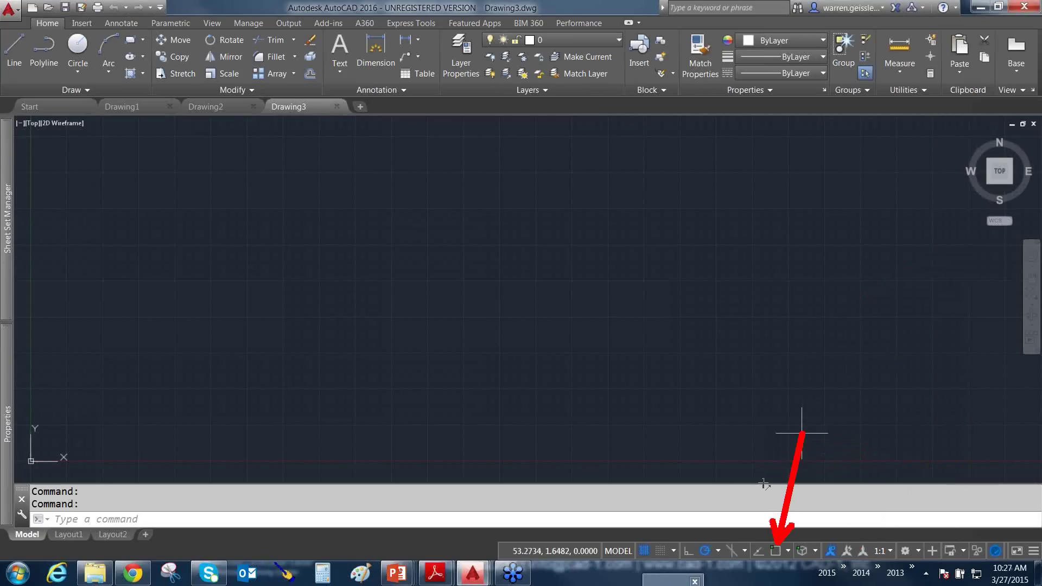
Turn on 2D object snap for the current drawing
click(774, 552)
click(776, 550)
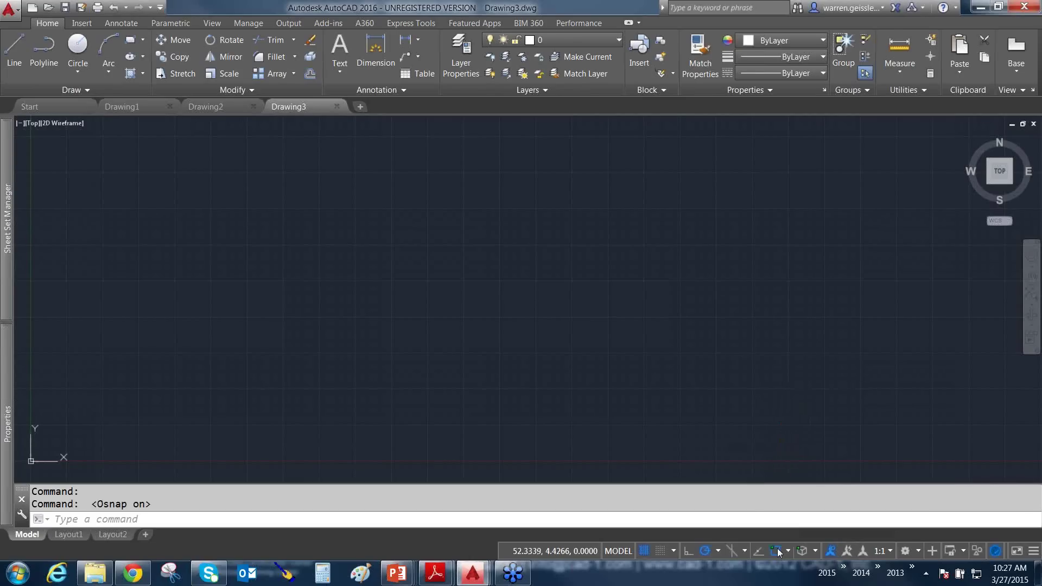
Turn off 2D object snap for the current drawing
click(777, 549)
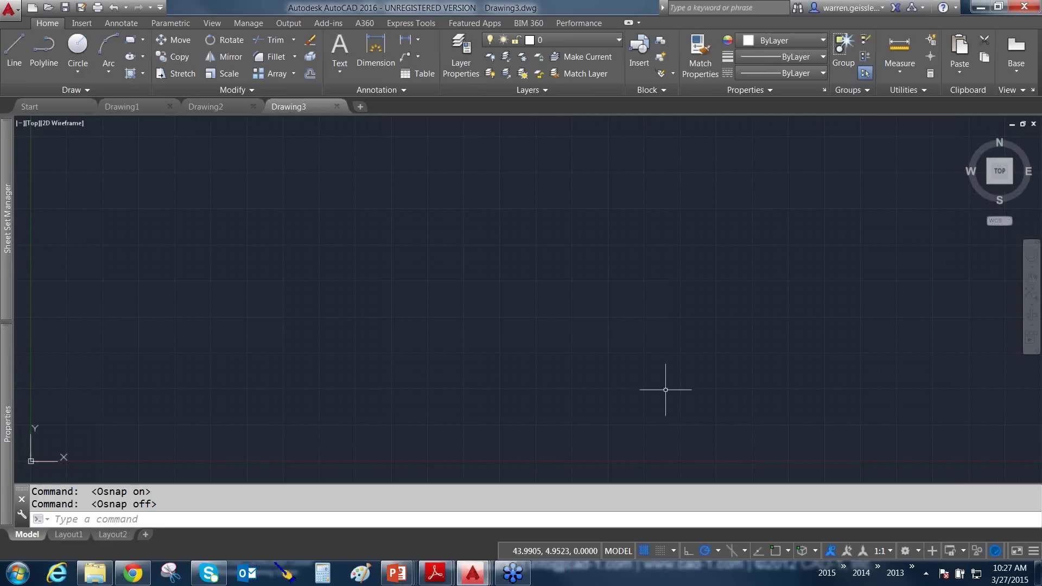
Load the recent AutoCAD 2016 Launch Demo sheet set and open its Layouts sheet
mouse_move(6, 220)
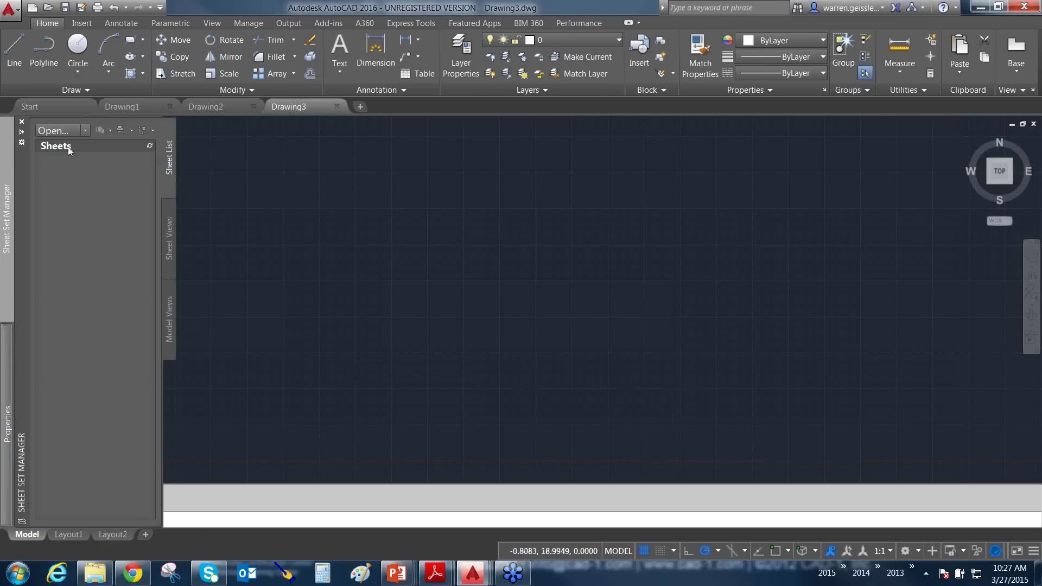
click(85, 131)
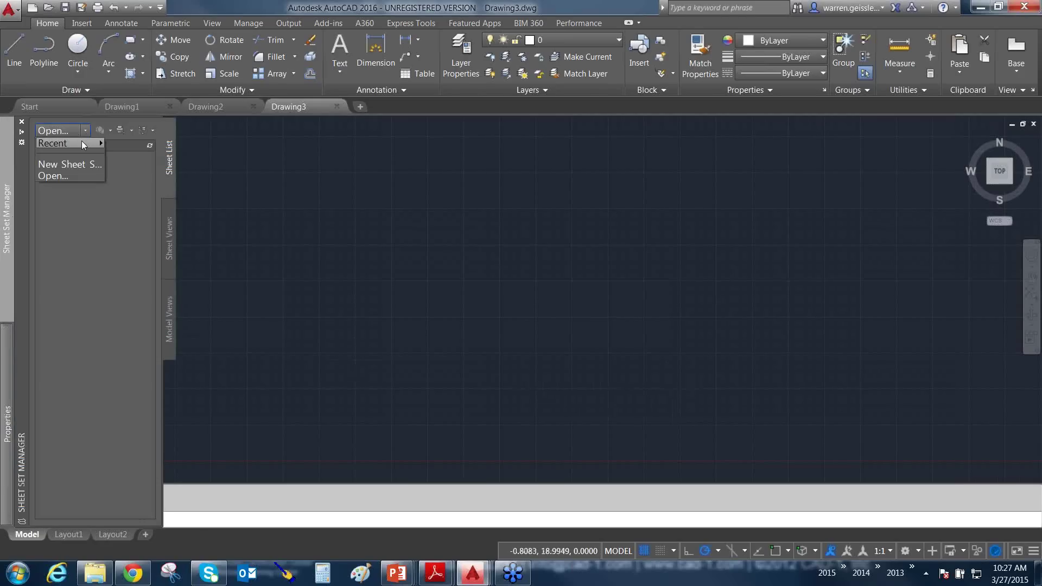
mouse_move(84, 143)
click(162, 146)
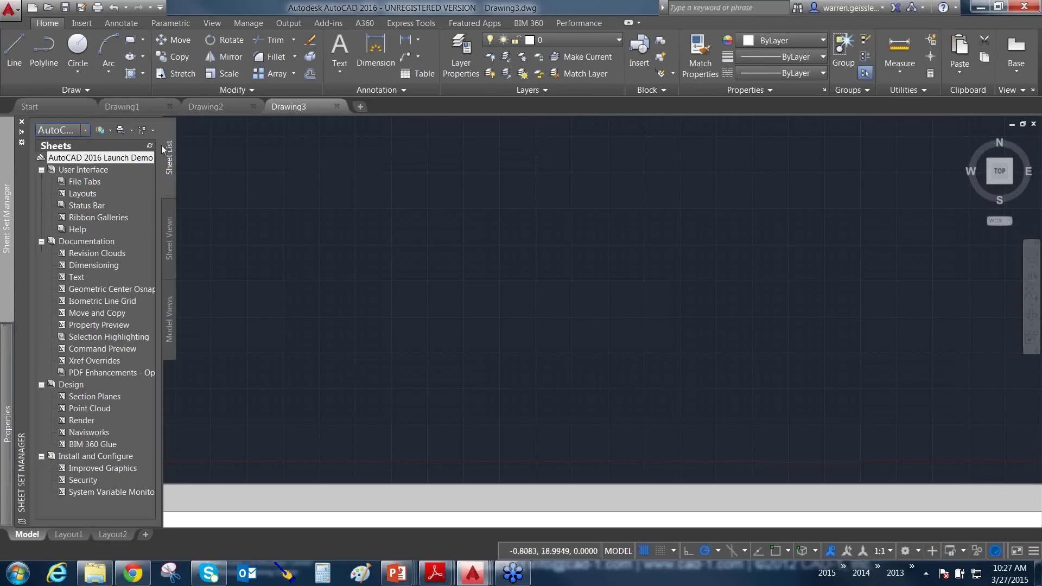
double_click(79, 194)
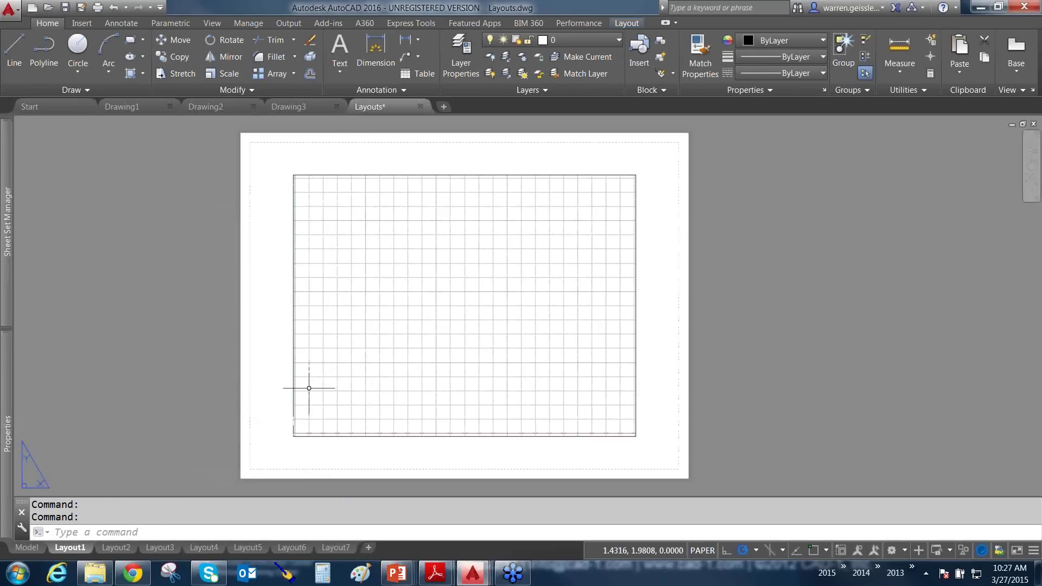
drag(400, 381, 347, 534)
drag(617, 402, 706, 544)
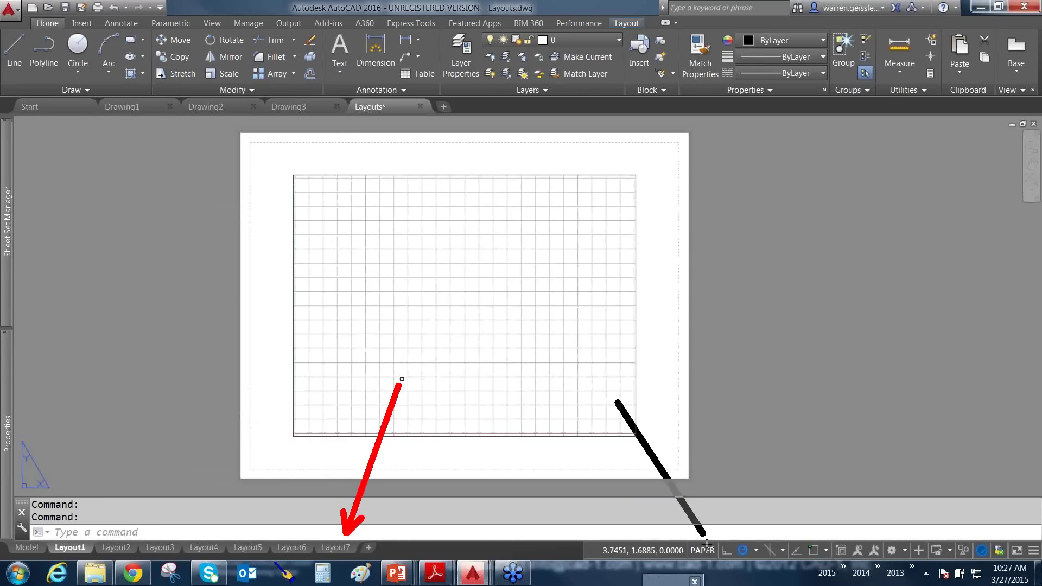
key(Escape)
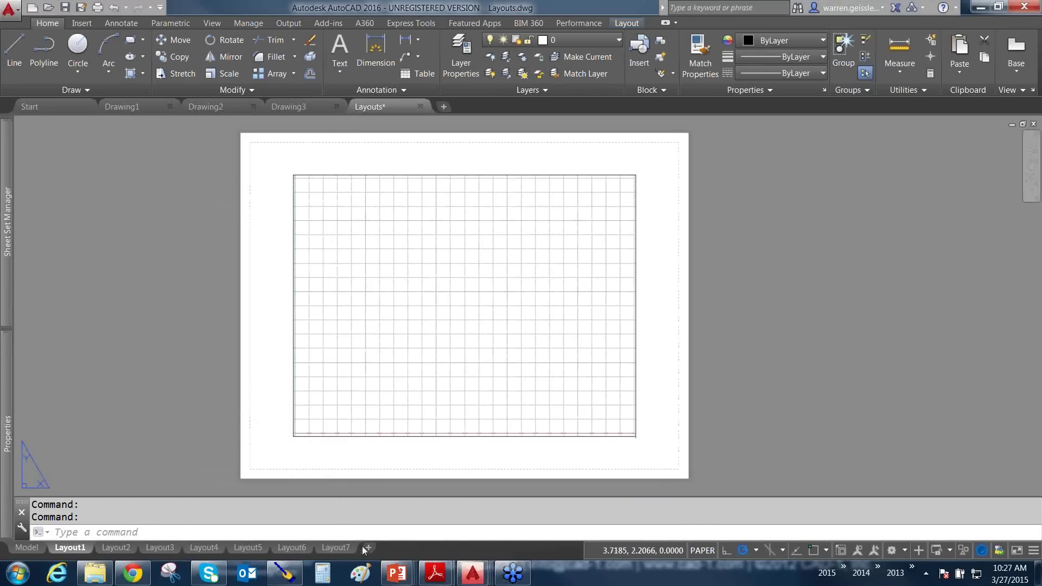
Add six new layouts after Layout7 in the Layouts drawing
click(368, 549)
click(412, 548)
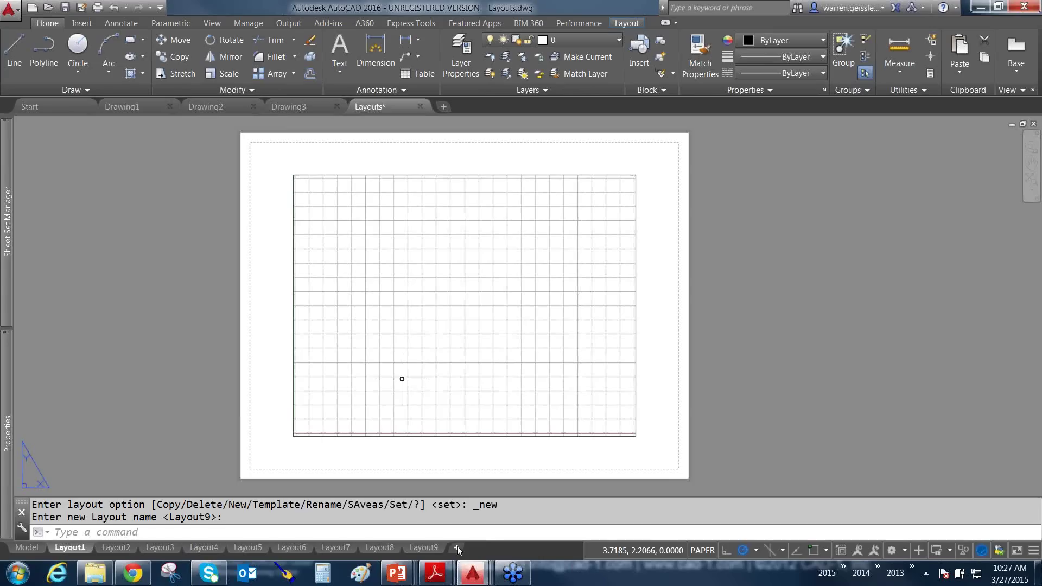
click(457, 548)
click(504, 548)
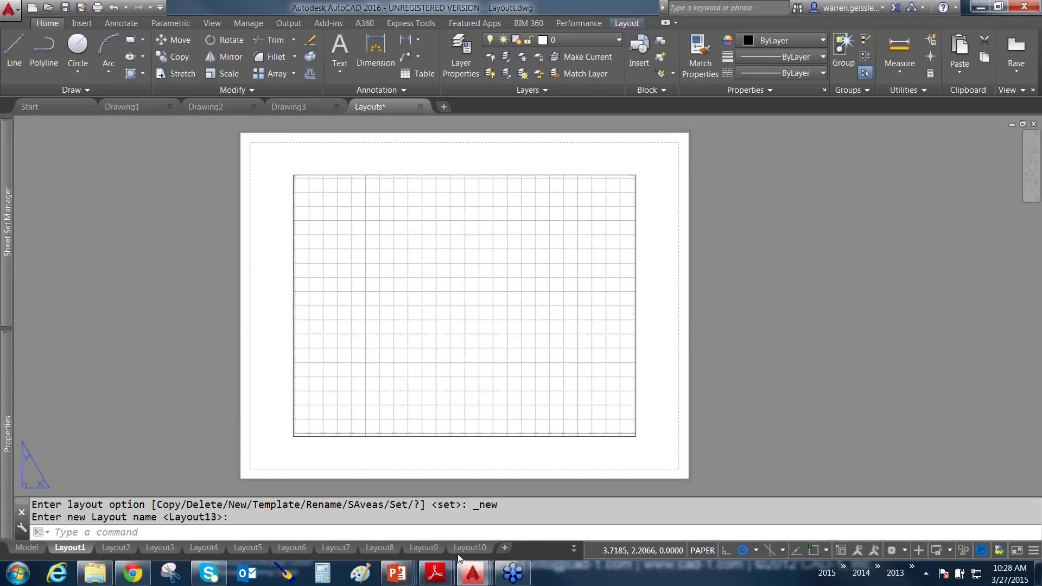
Show the overflow list of all layouts and dismiss it without switching layouts
drag(569, 411, 569, 546)
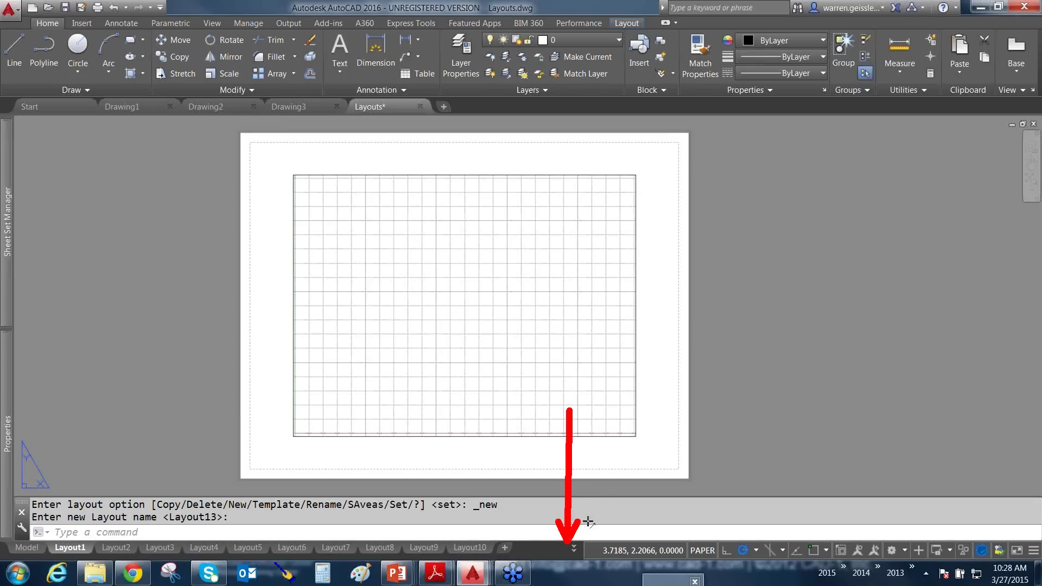
key(Escape)
click(573, 550)
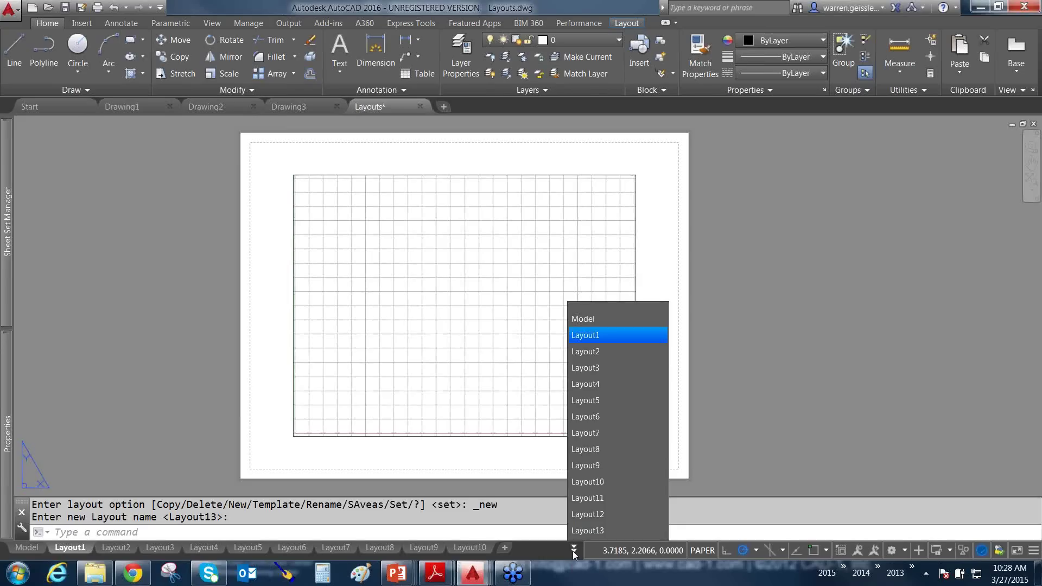
click(558, 548)
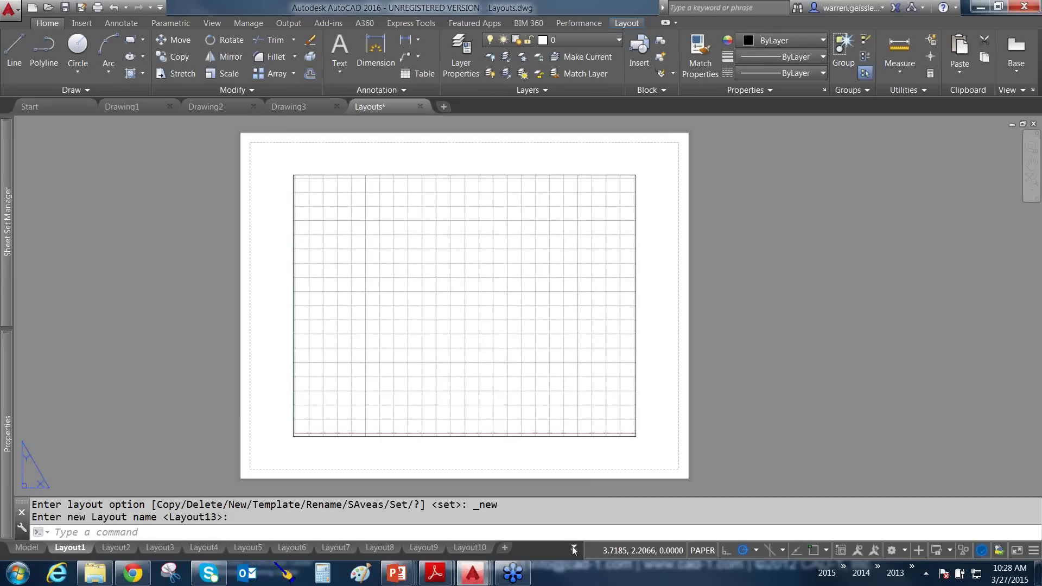
Review the layout tab options and dock the layout tabs above the status bar
right_click(476, 547)
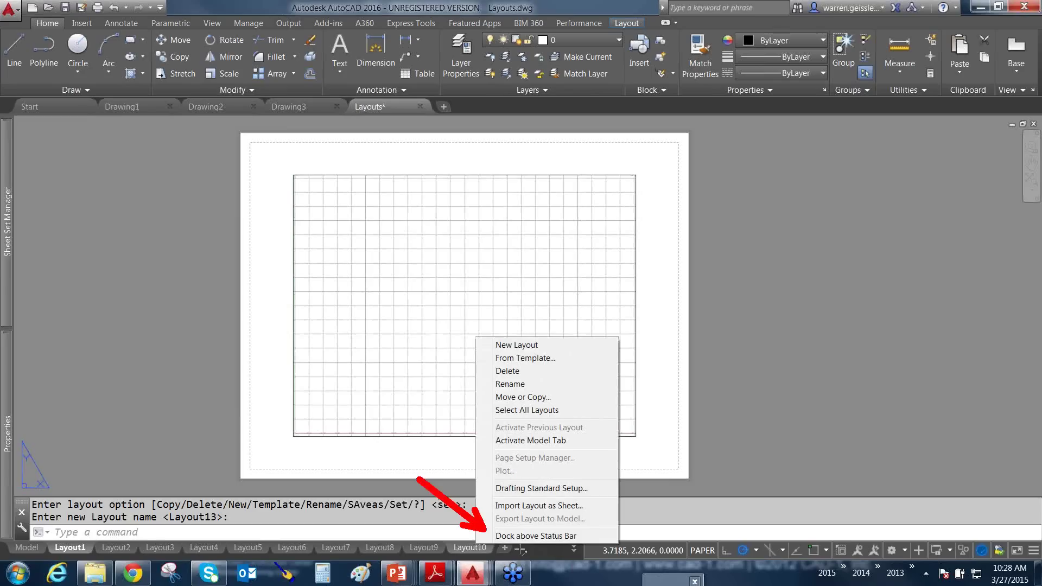
key(Escape)
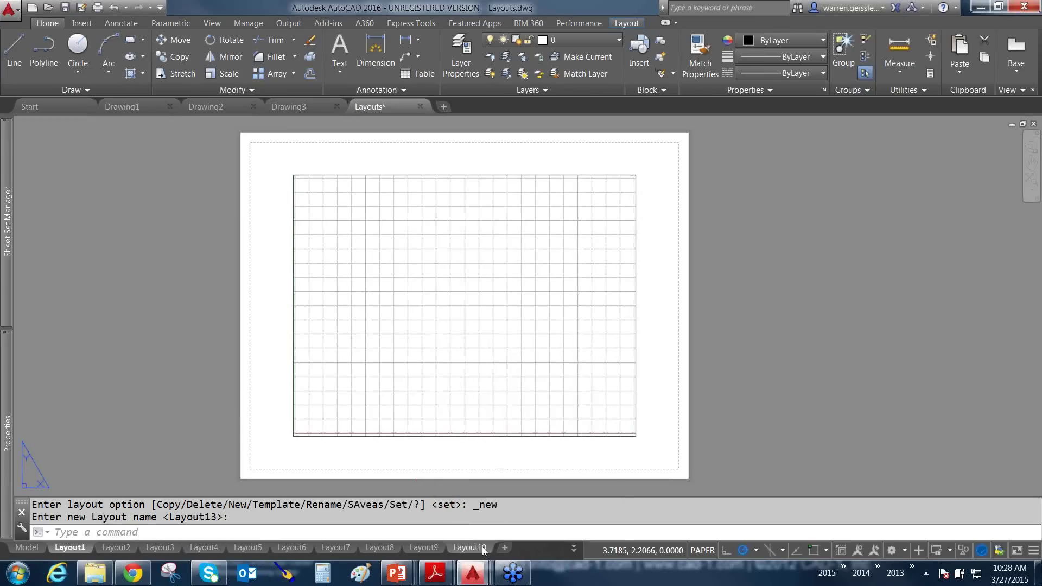
right_click(486, 546)
click(521, 537)
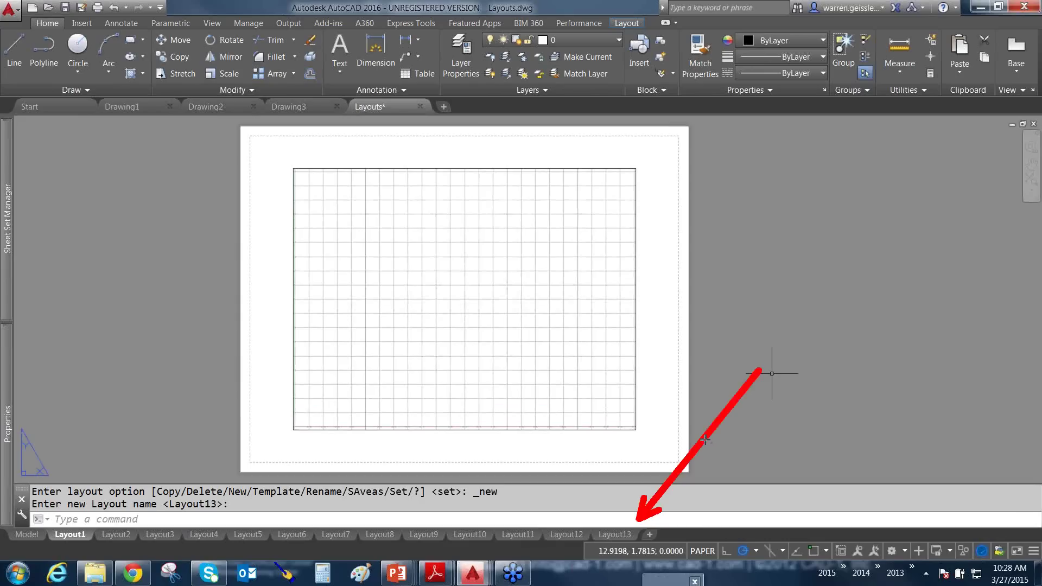
Dock the layout tabs inline with the status bar, and move them back above it
right_click(634, 531)
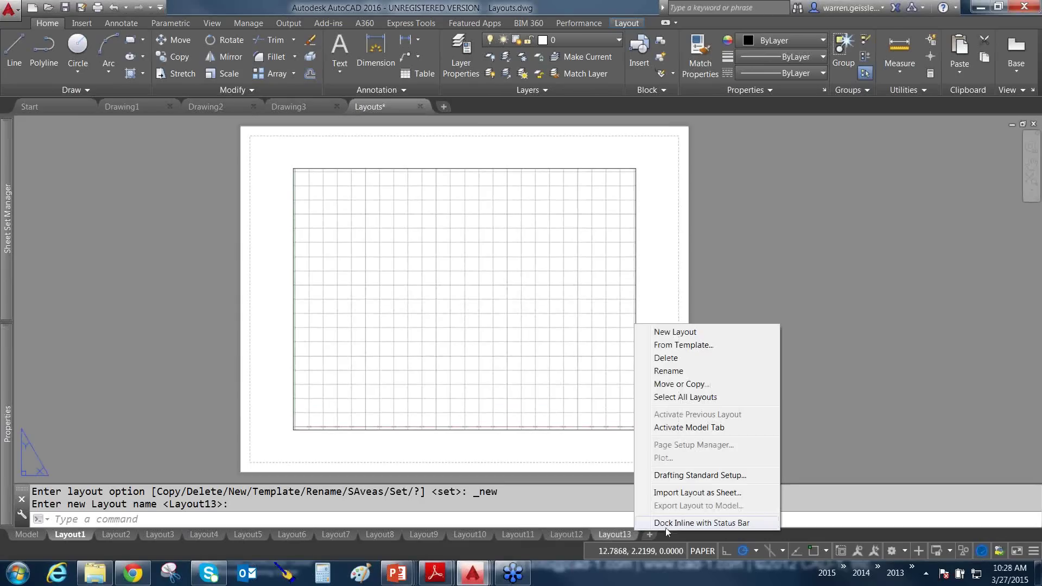
click(668, 524)
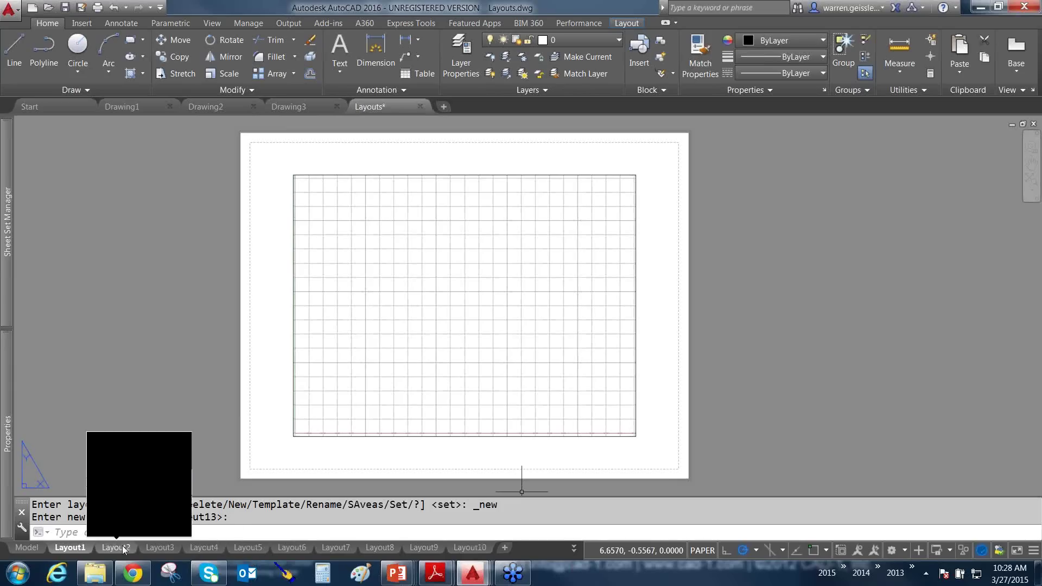
right_click(471, 547)
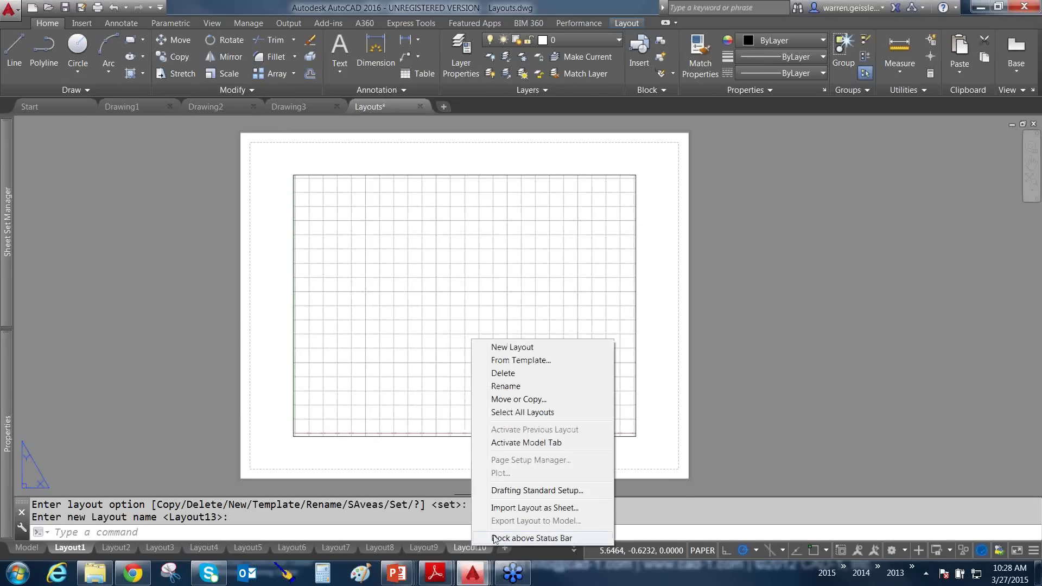
click(494, 538)
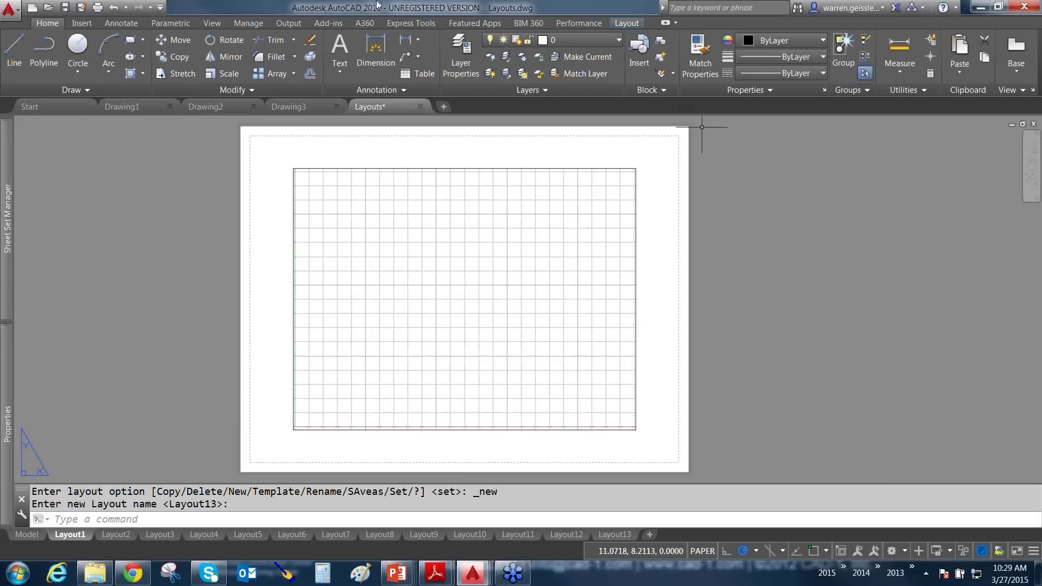
Open the Ribbon Galleries sheet from the sheet set
mouse_move(7, 220)
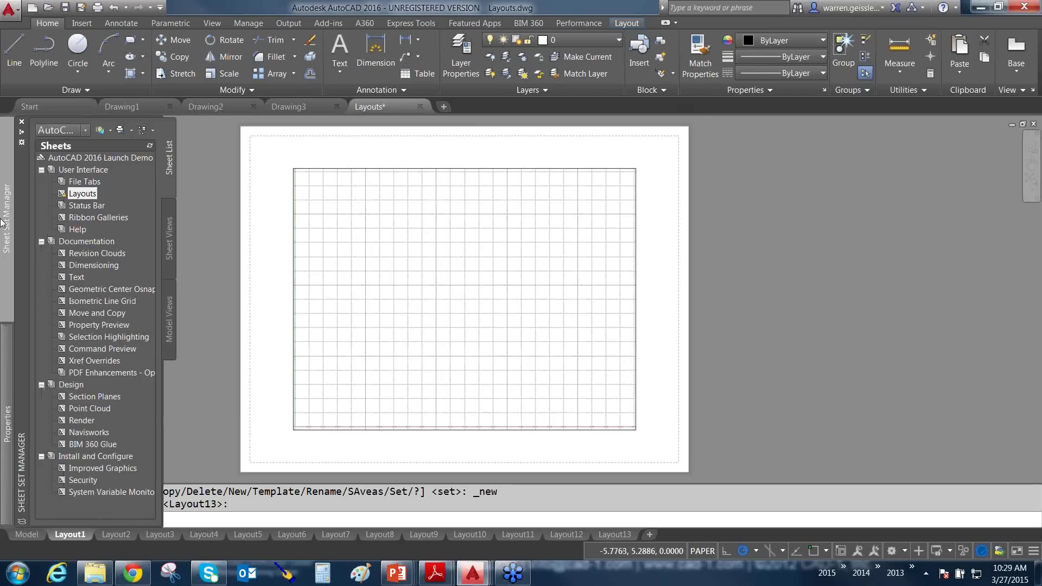
double_click(84, 217)
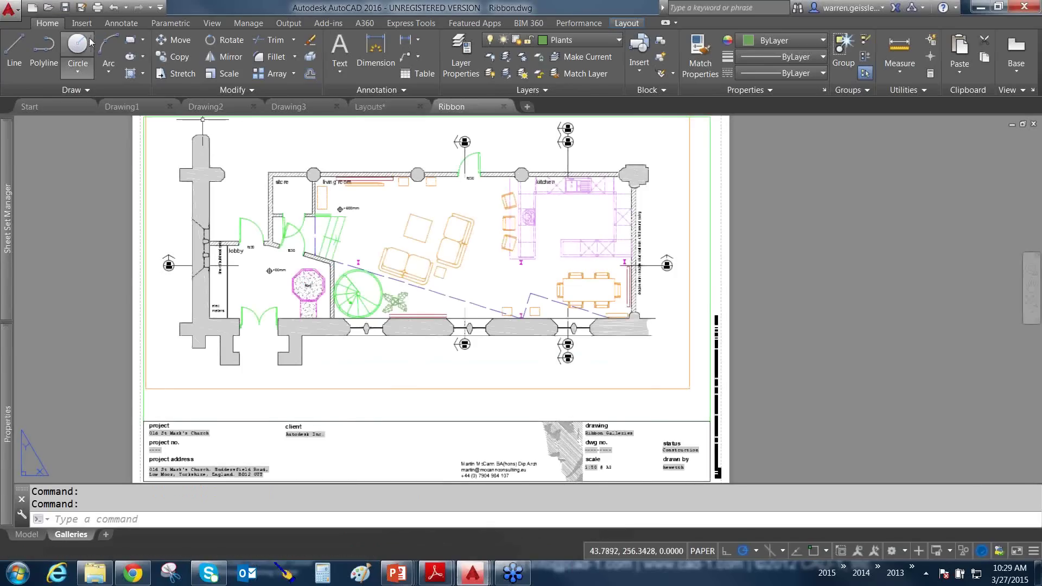
Browse the block previews in the Insert gallery and close it without inserting a block
click(81, 23)
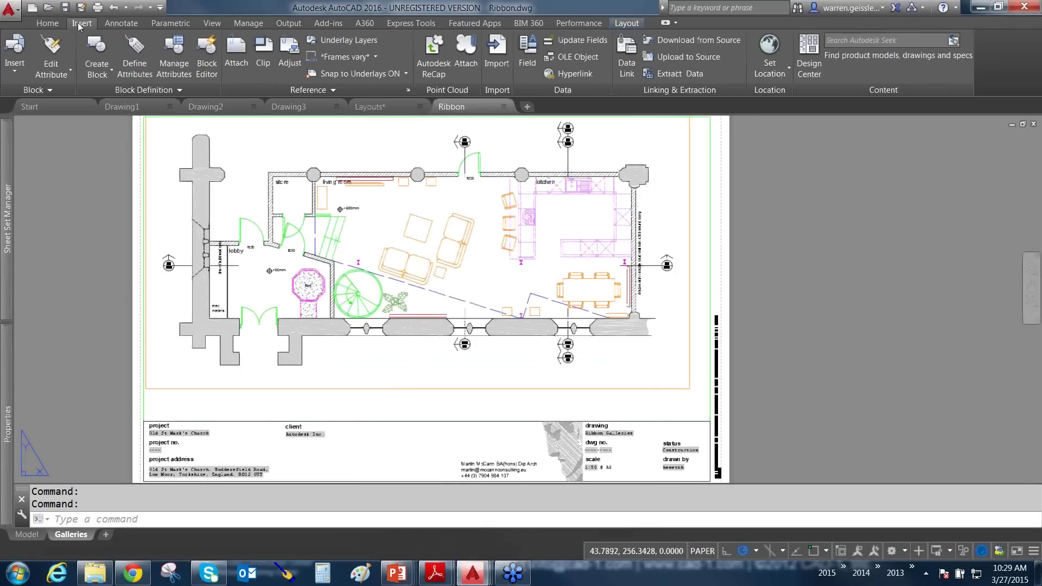
click(12, 72)
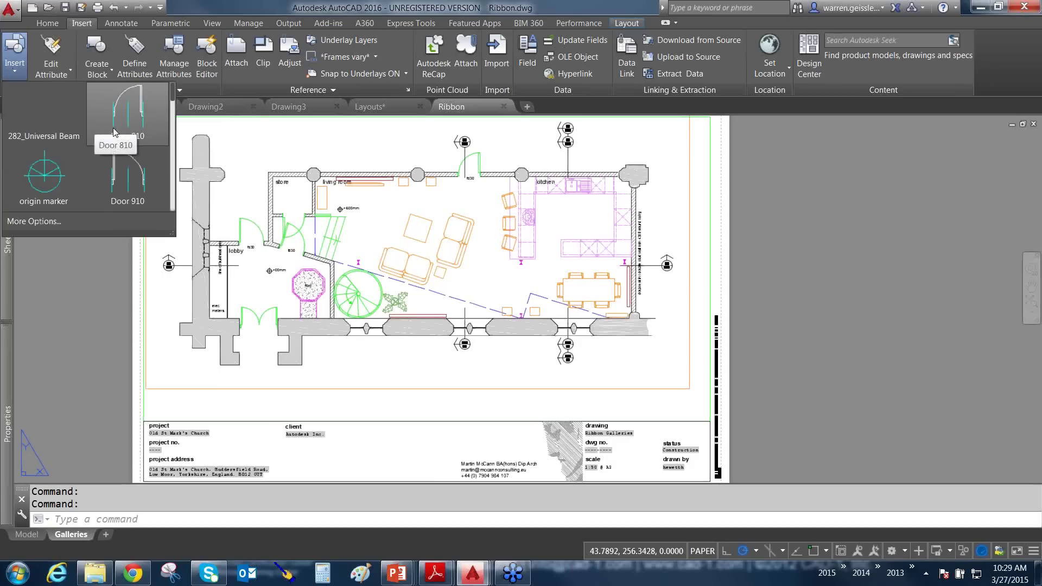
scroll(118, 156, down, 1)
scroll(118, 159, down, 3)
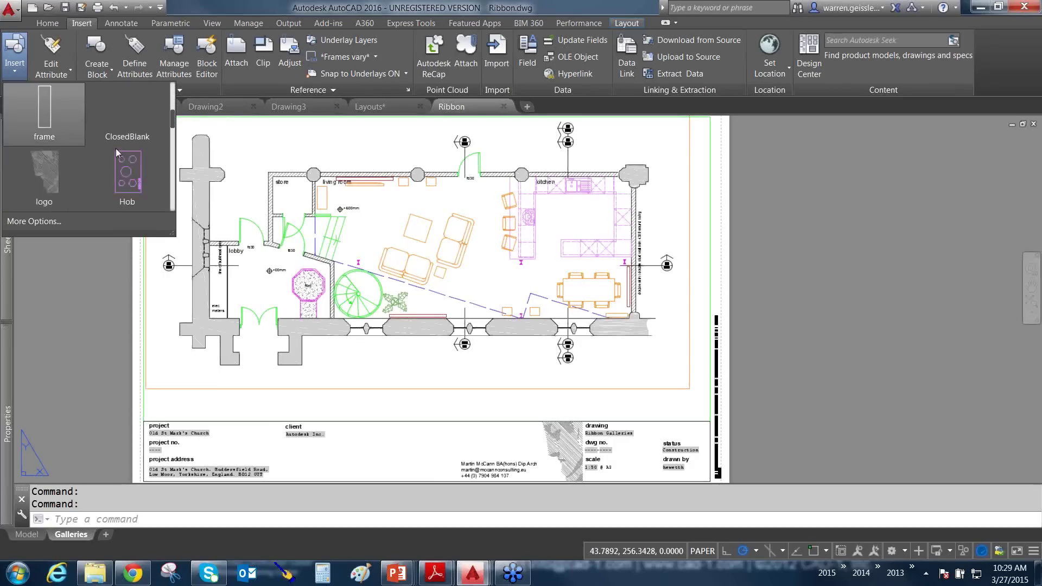
click(99, 275)
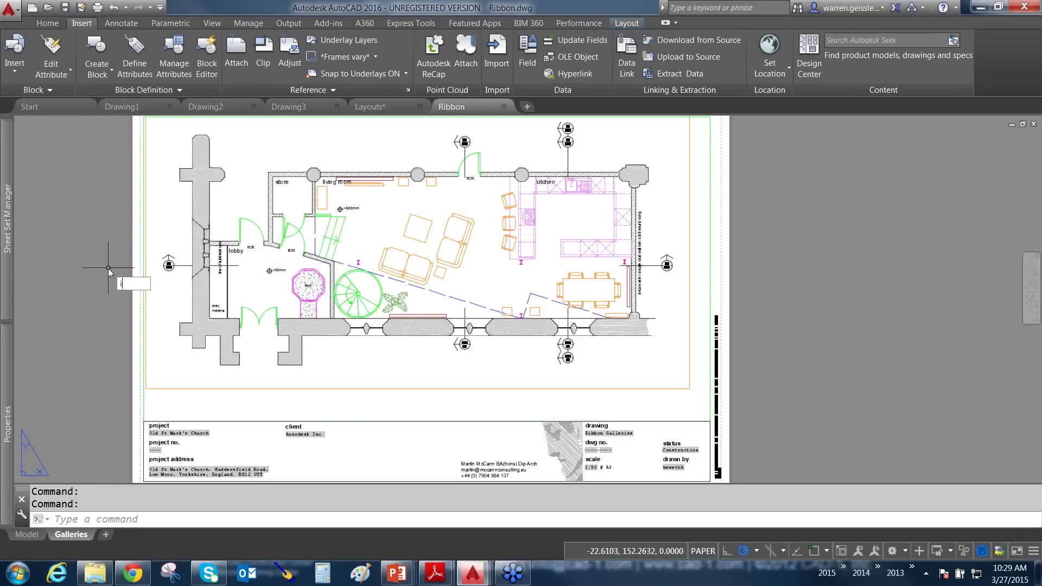
Show the Insert dialog using the I command alias, and cancel it without placing a block
text(i)
key(Return)
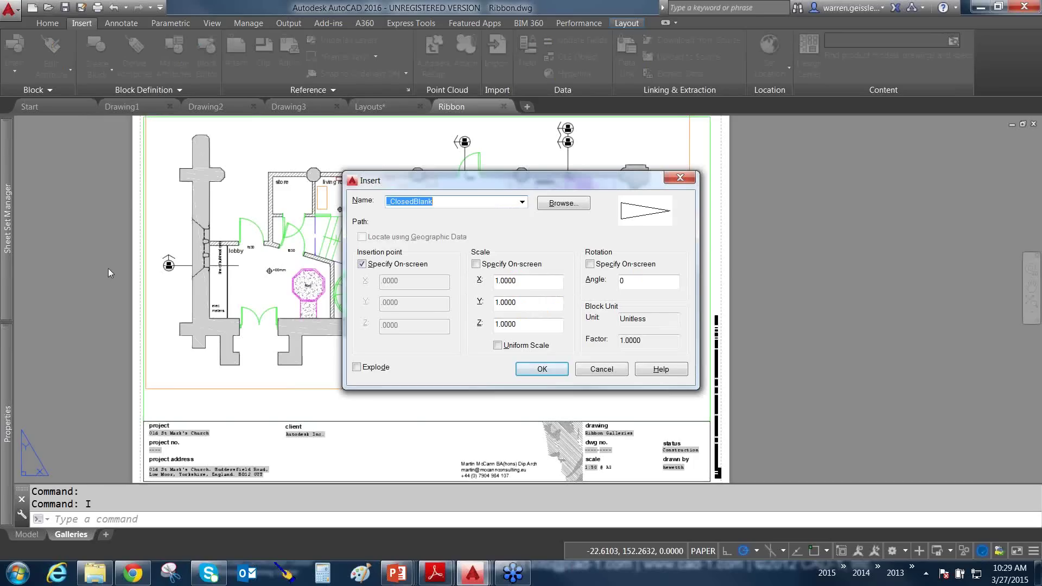
click(598, 369)
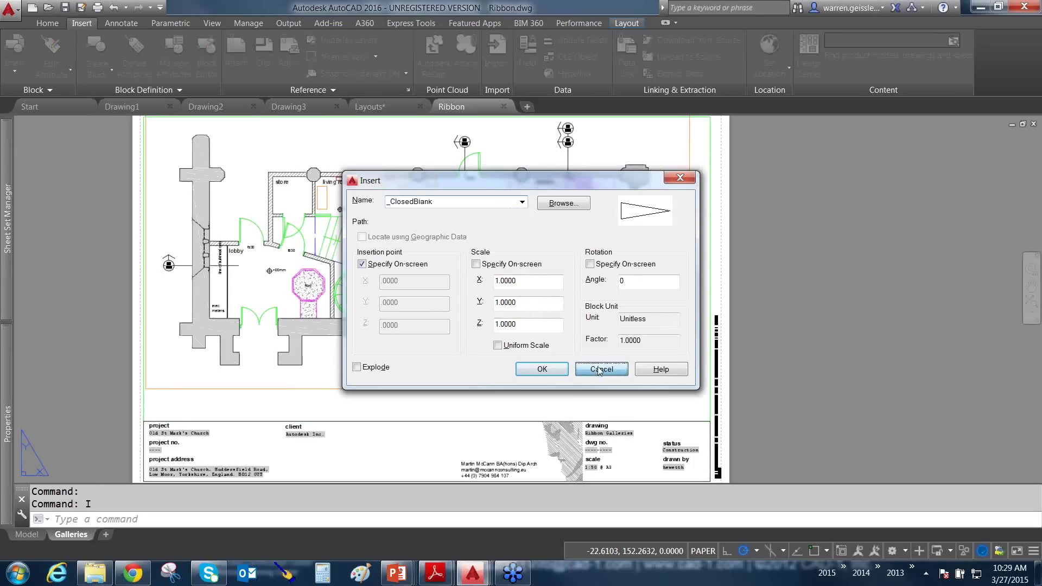
Browse the dimension style and multileader style galleries without changing the current styles
click(130, 24)
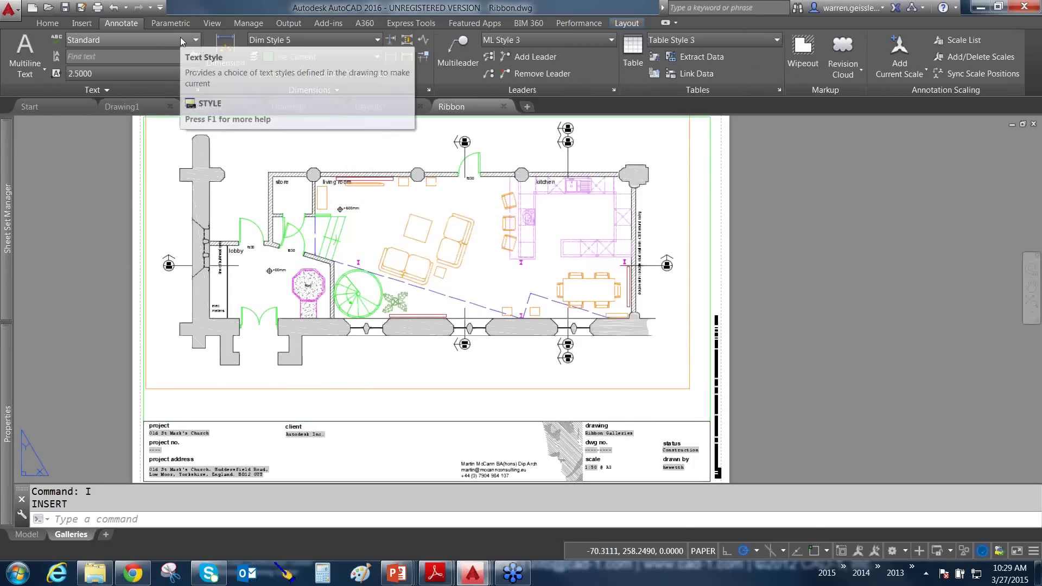
click(359, 40)
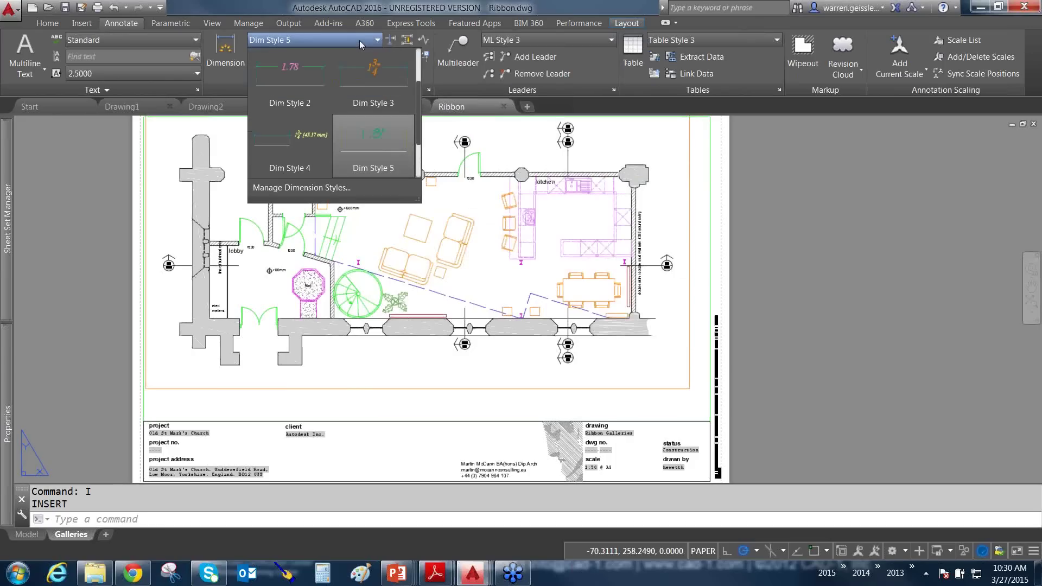
scroll(367, 62, up, 2)
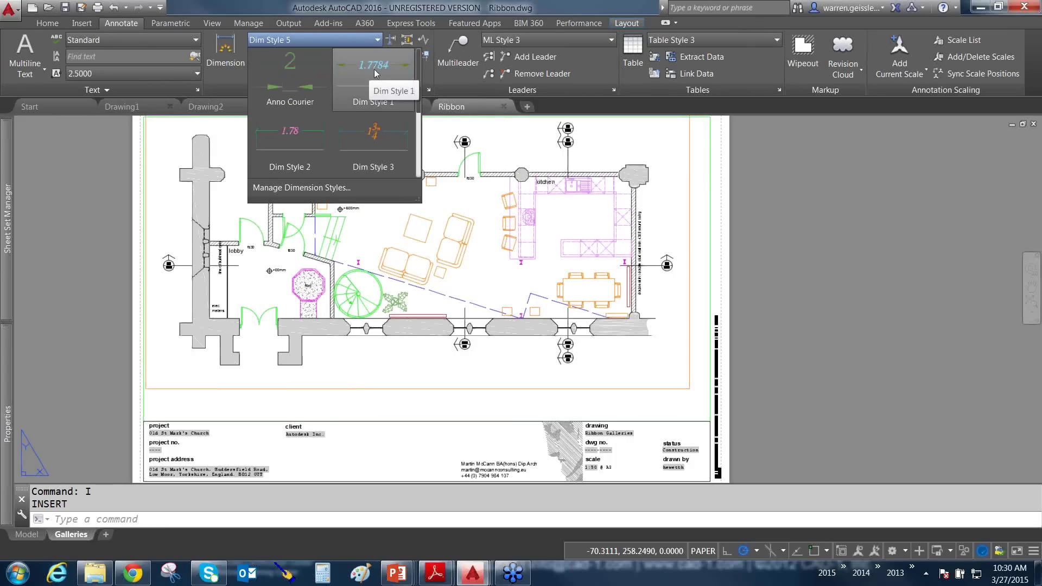
click(530, 43)
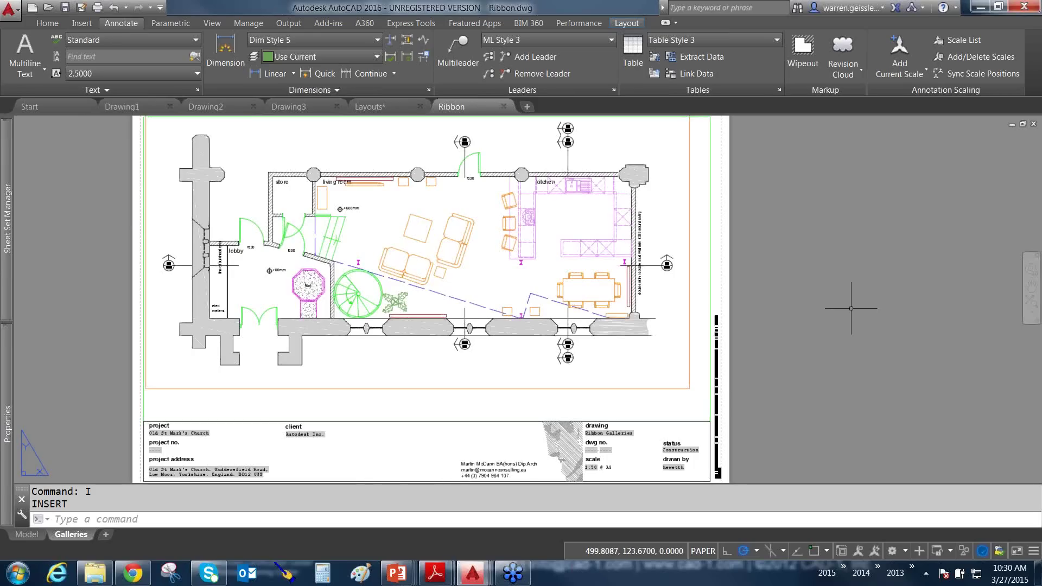
Set the GALLERYVIEW system variable to 0 to turn off the ribbon galleries
text(gal)
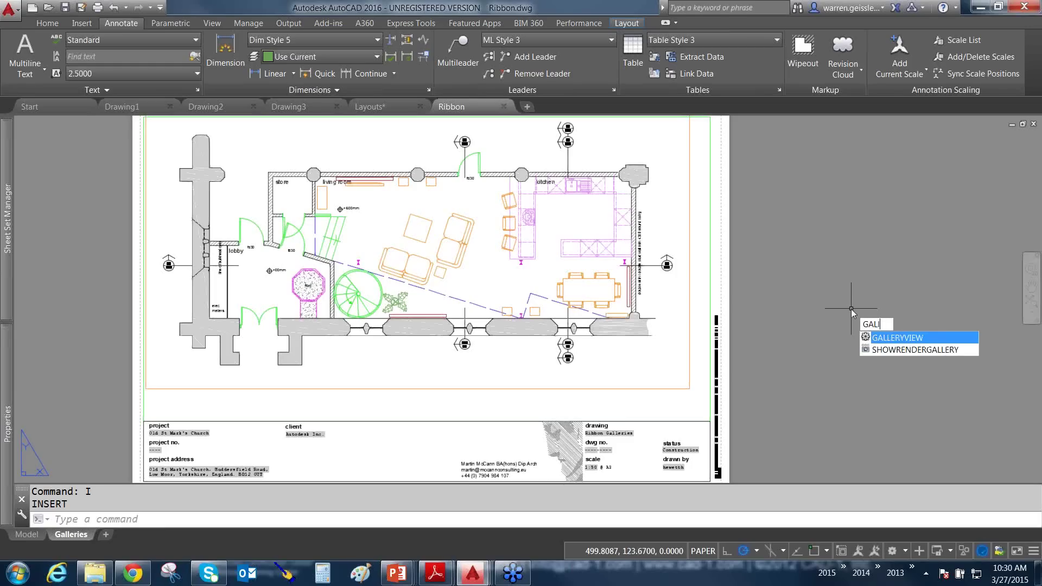
text(l)
click(887, 338)
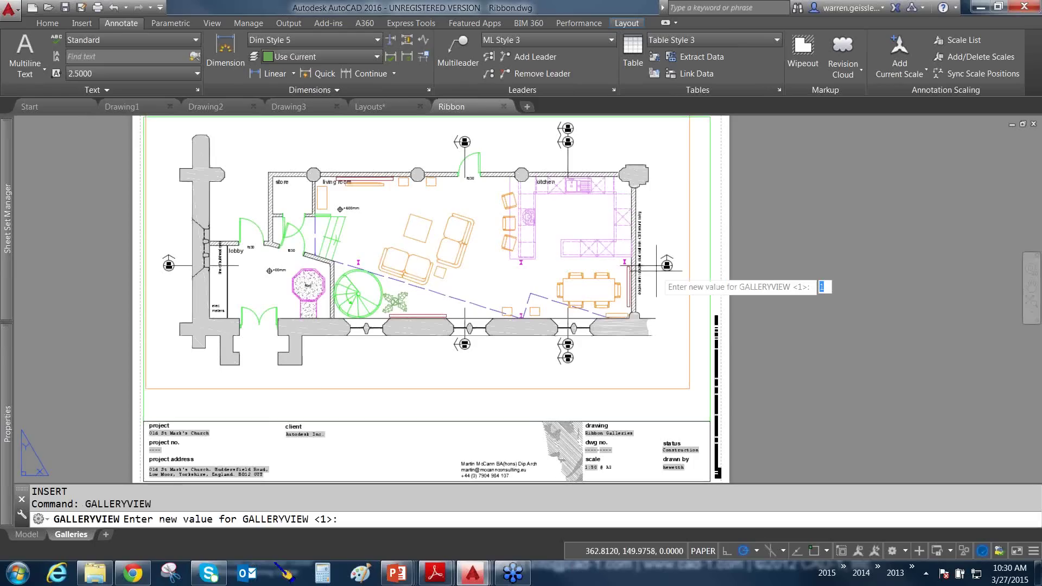
text(0)
key(Return)
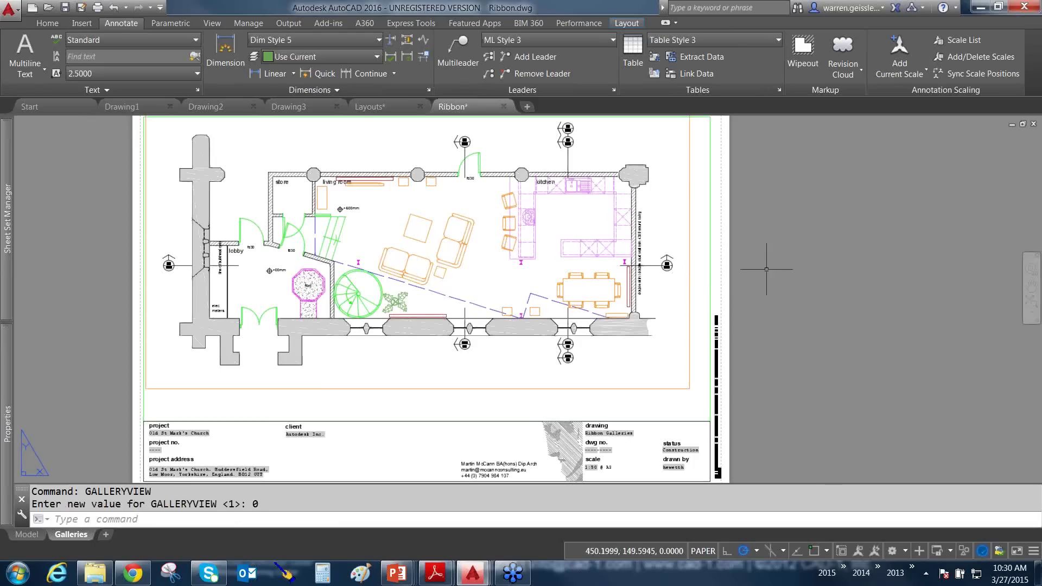
Show the Insert dialog from the ribbon's block tools, and close it without inserting a block
click(81, 23)
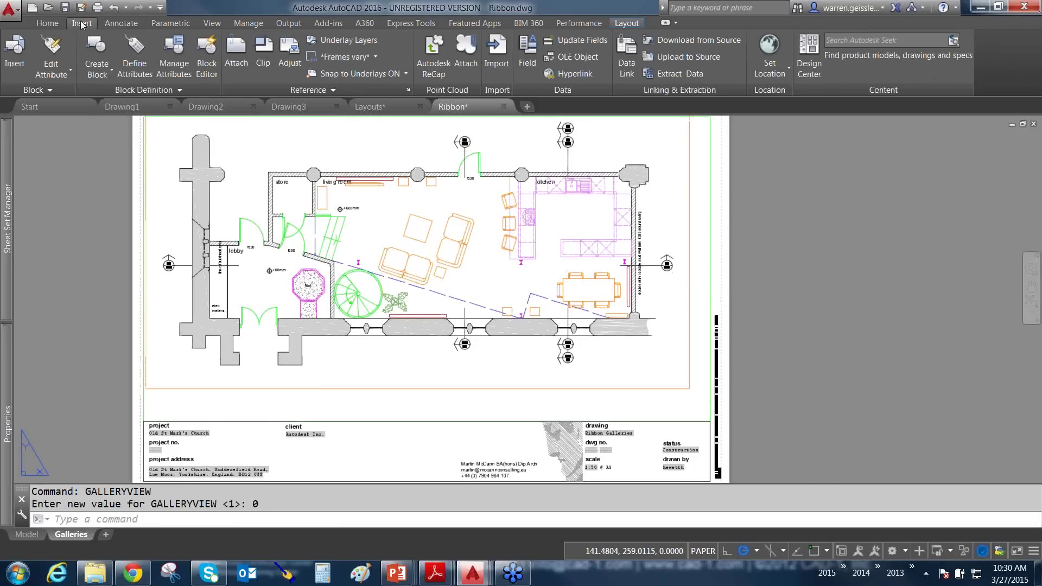
click(15, 54)
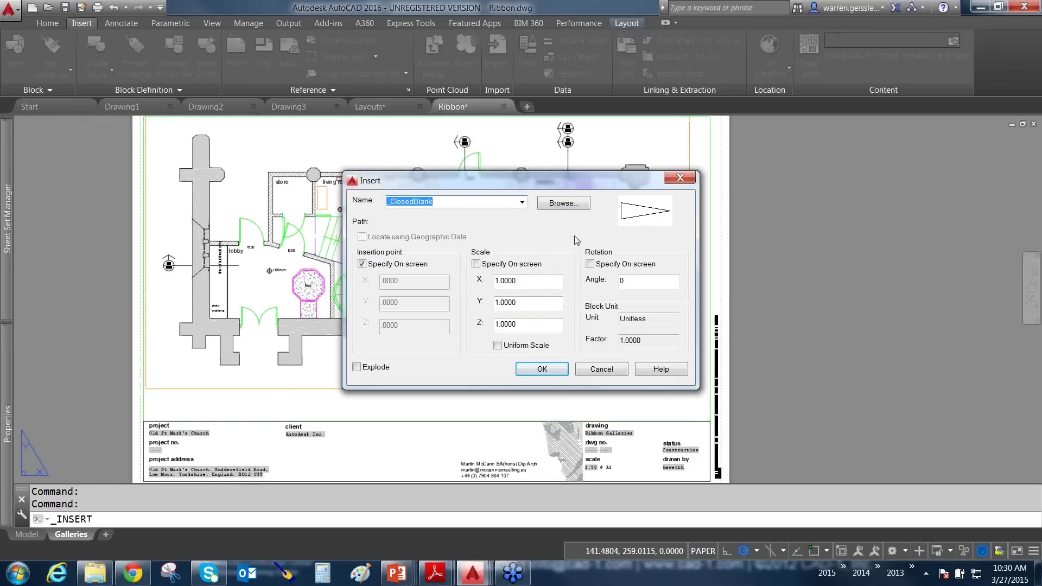
click(683, 182)
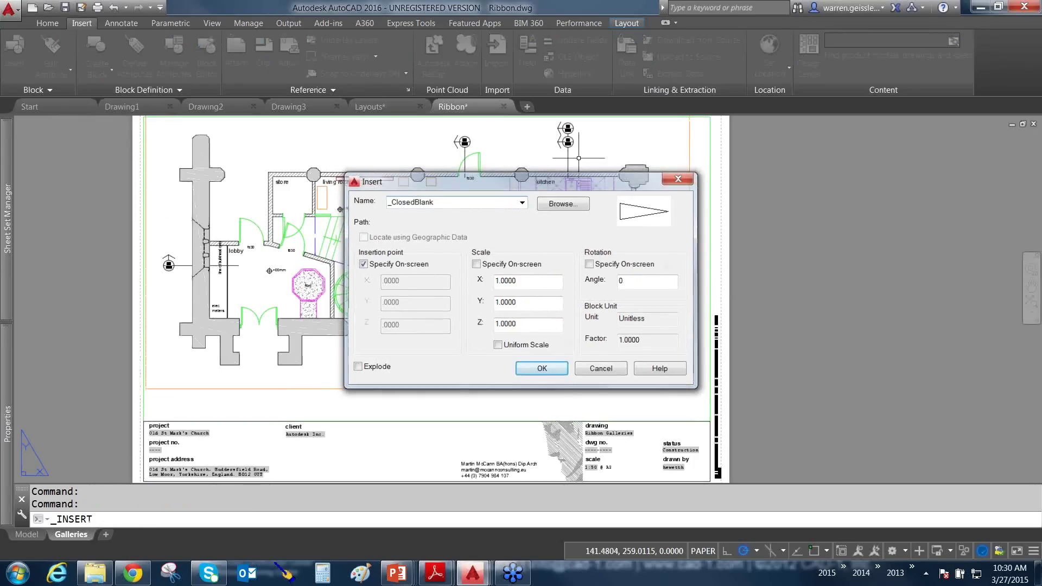
Show the plain list of dimension styles on the Annotate ribbon without changing the current style
click(128, 25)
click(312, 39)
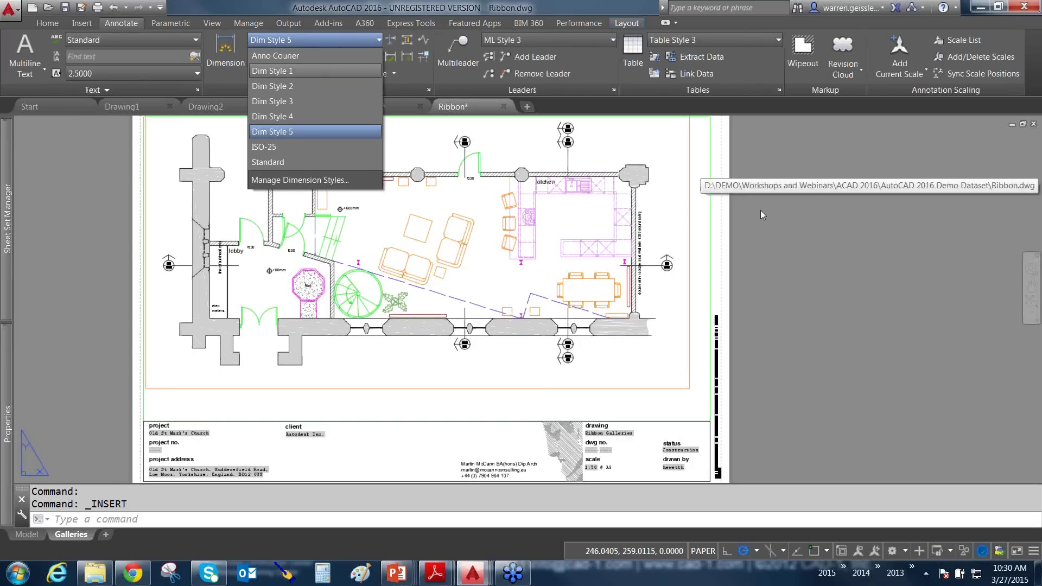
click(746, 212)
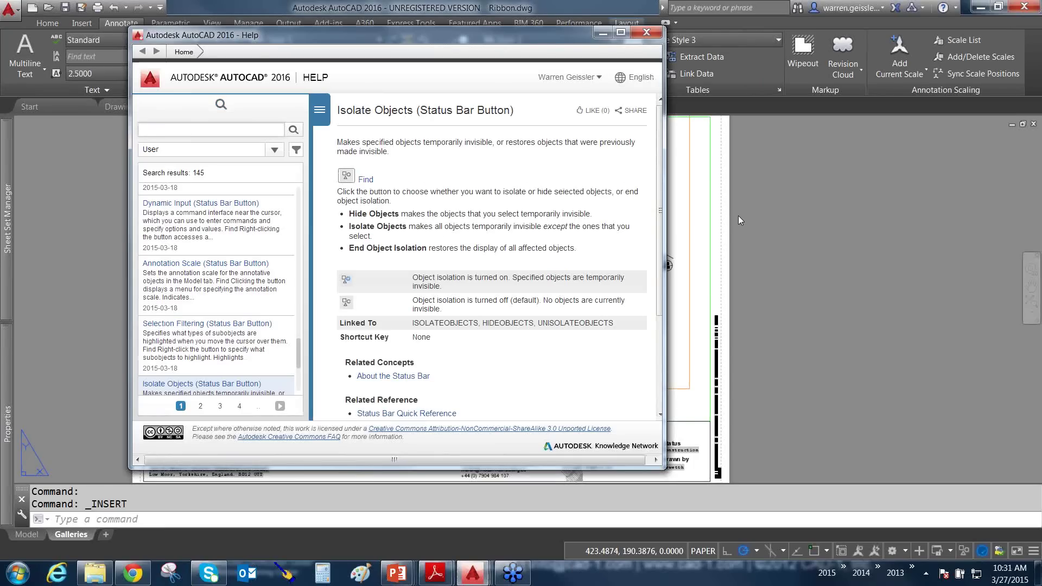
Search the Help for "whats new", and close the Help window
text(whats)
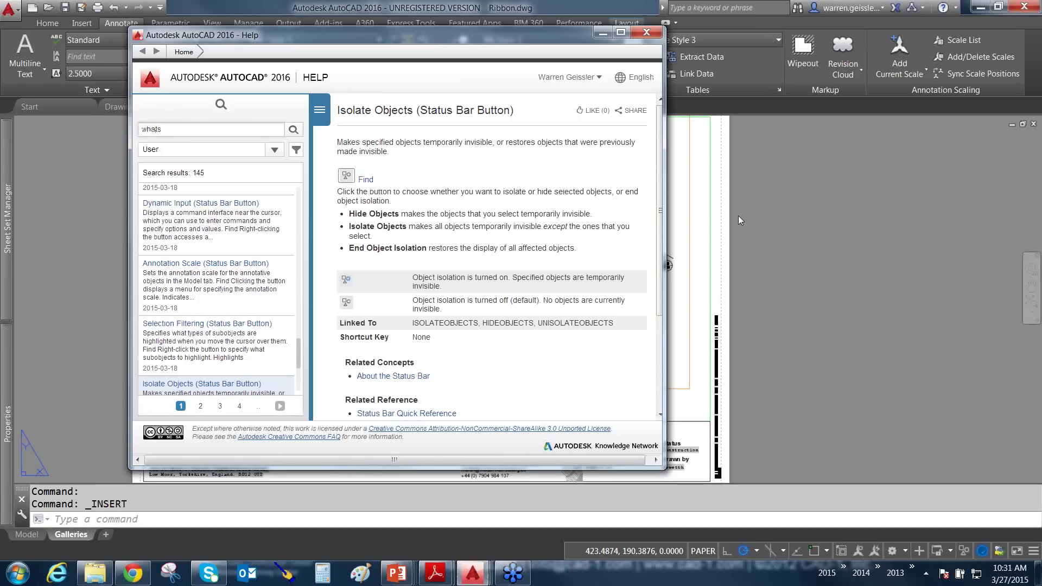
text( new)
key(Return)
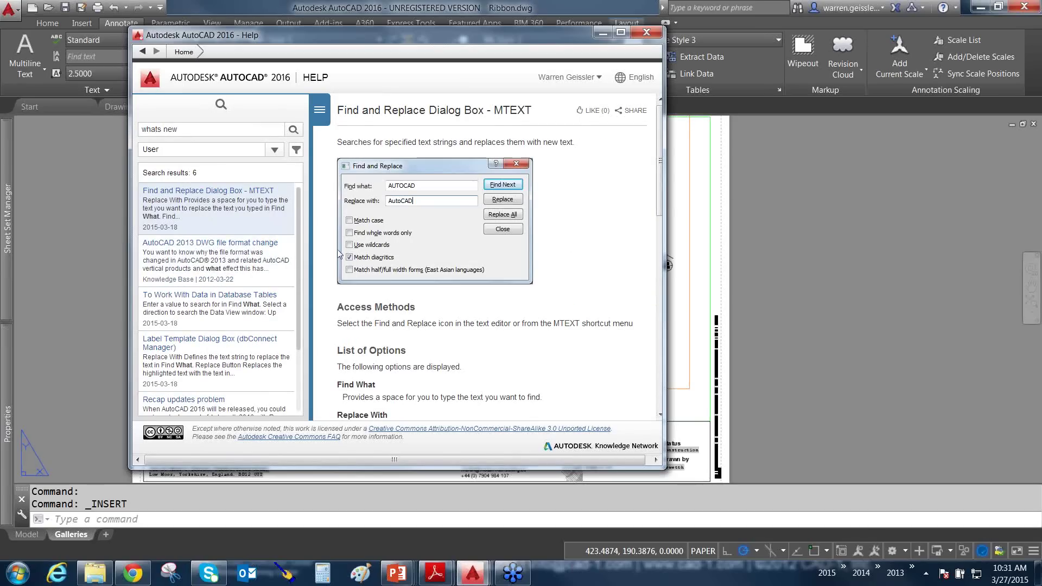
click(647, 33)
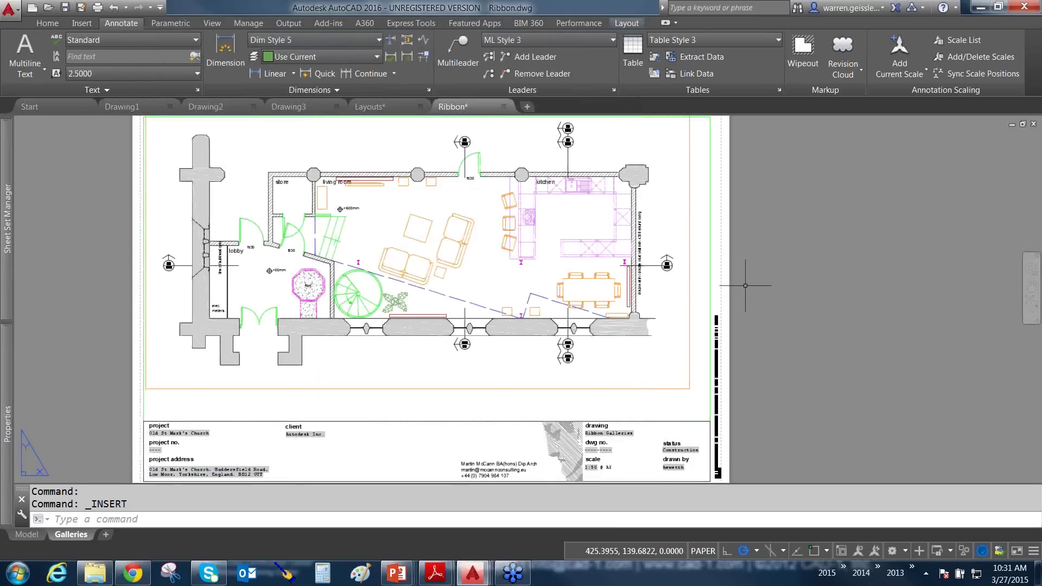
Set the GALLERYVIEW system variable to 1 to restore the ribbon galleries
text(INSERT)
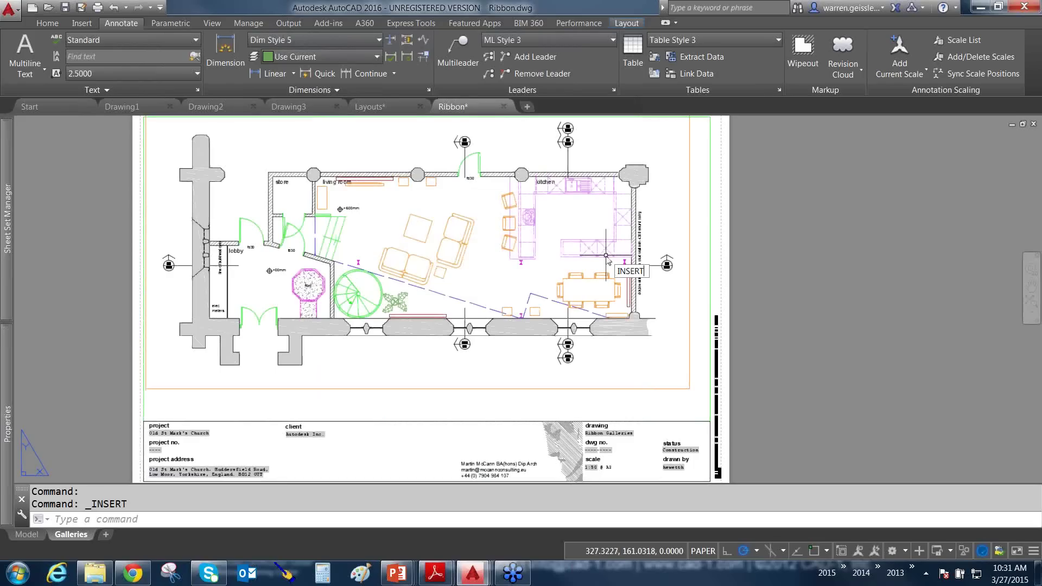
text(GALLERYVIEW)
key(Return)
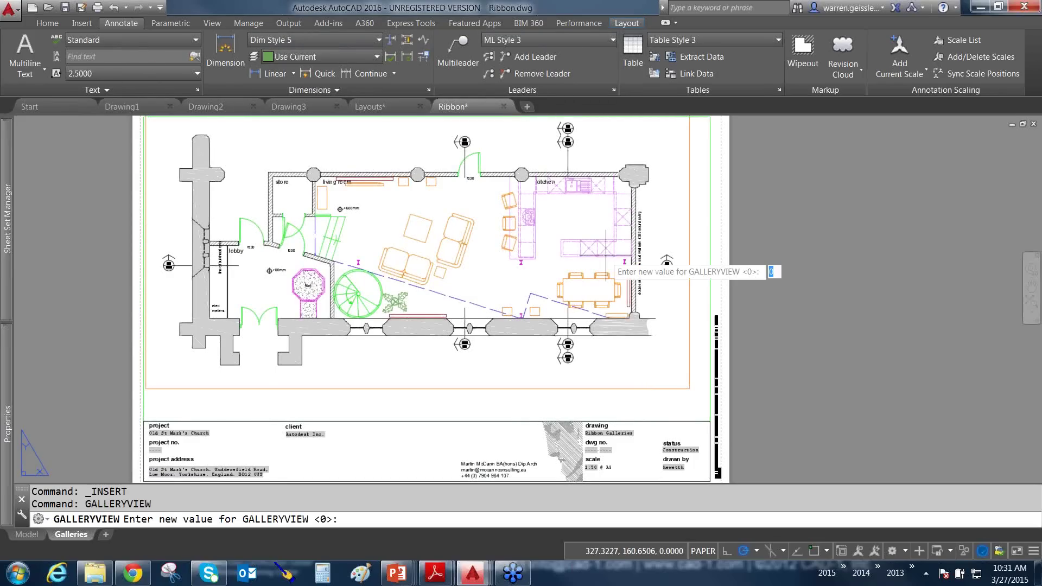
text(1)
key(Return)
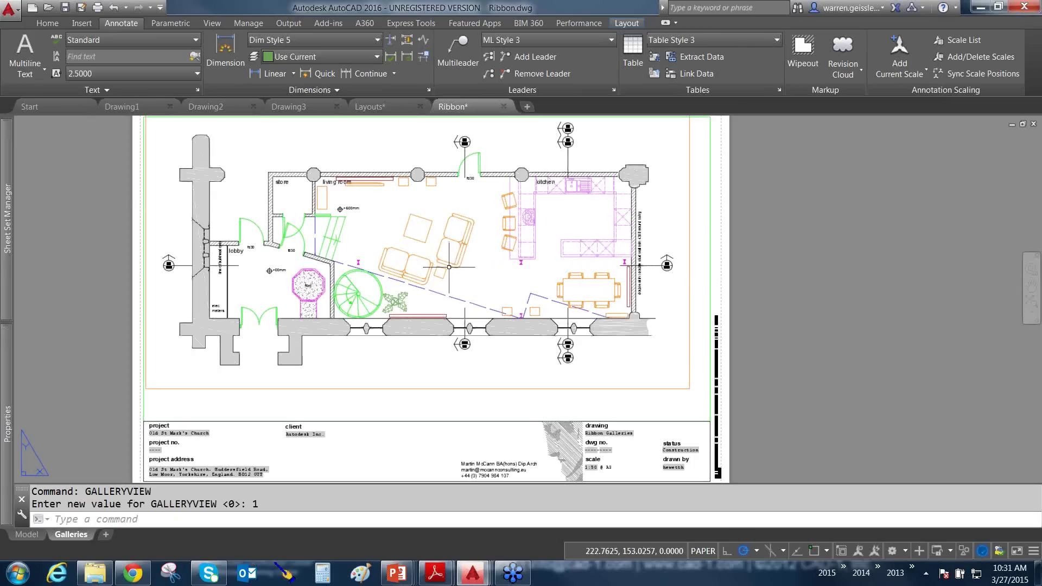
View the Start page, and look up the commands and variables beginning with START from the Ribbon drawing without running any
click(63, 107)
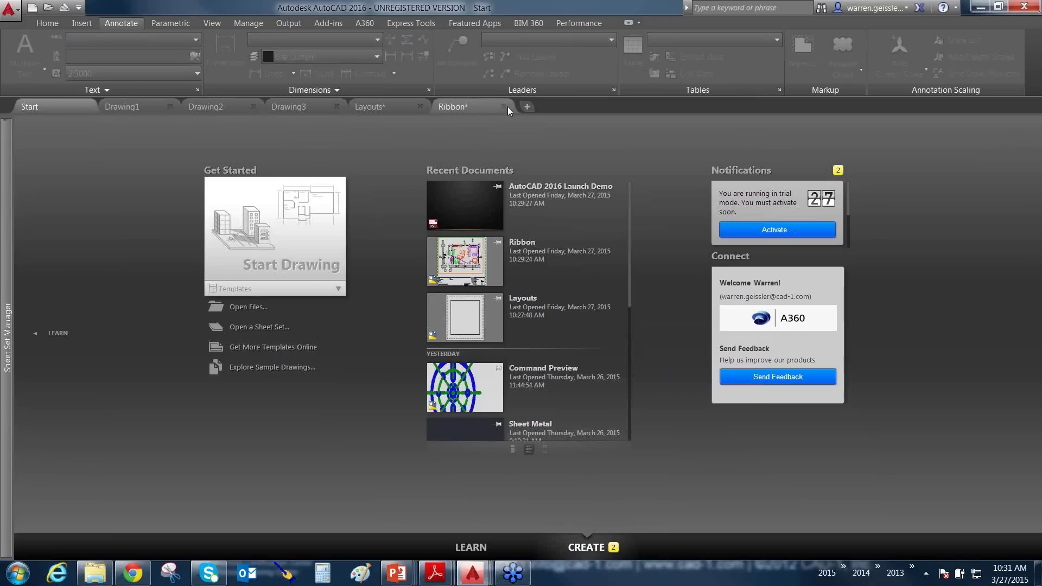
click(475, 105)
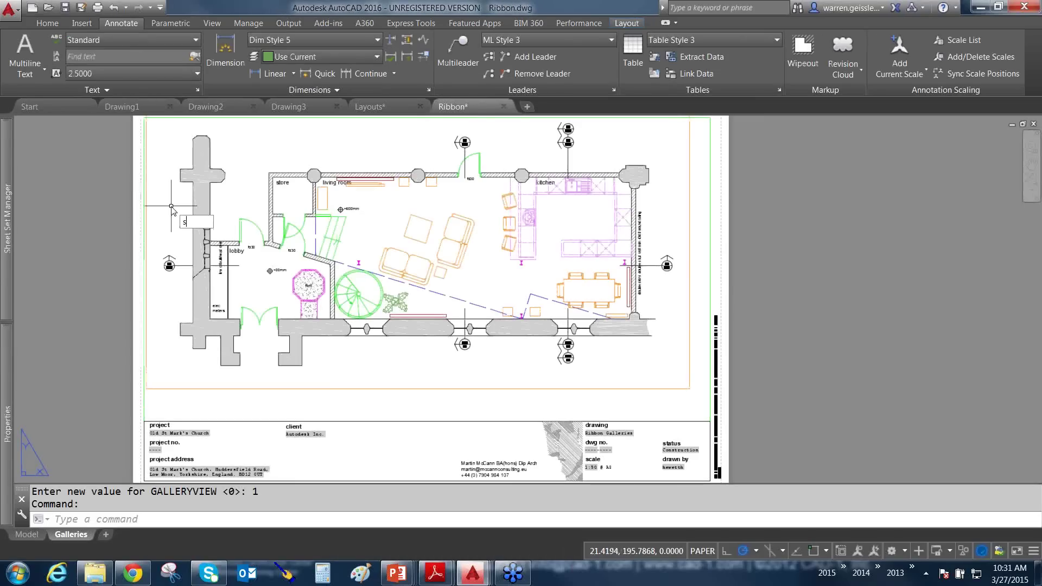
text(START)
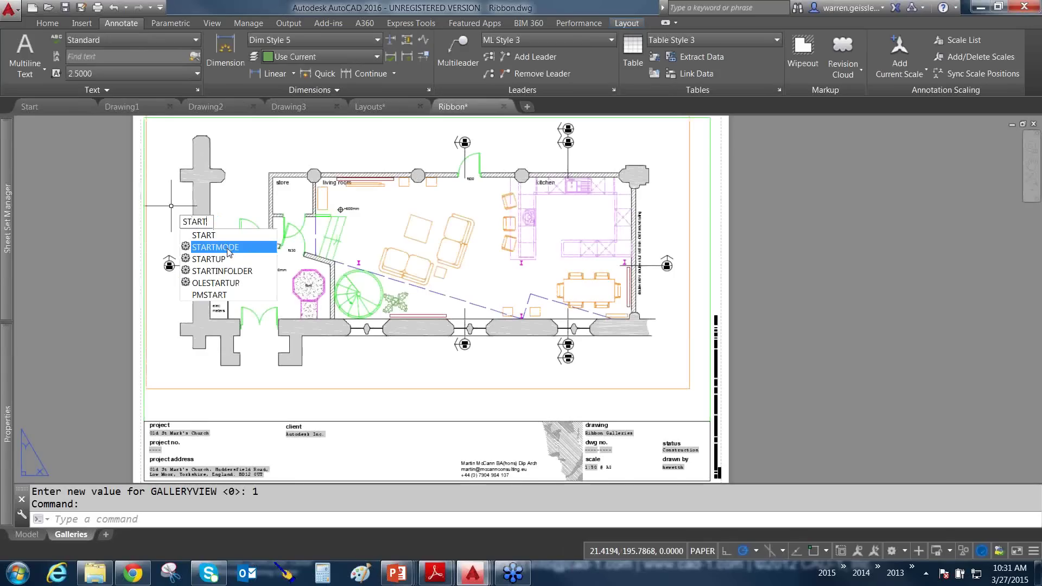
key(Escape)
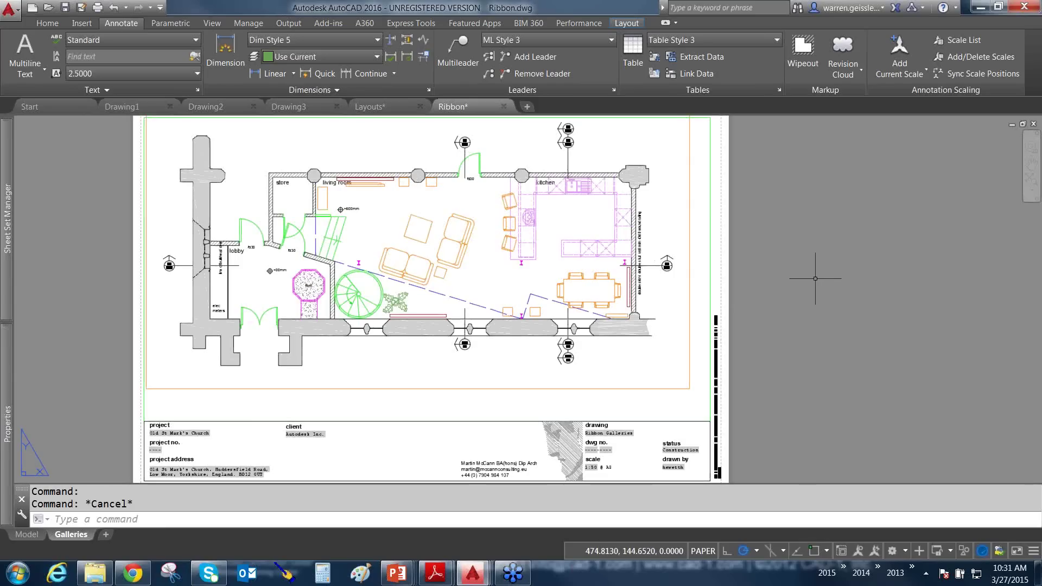
Look up "trim" in the Help and use the TRIM topic's Find link to locate the tool on the ribbon
key(F1)
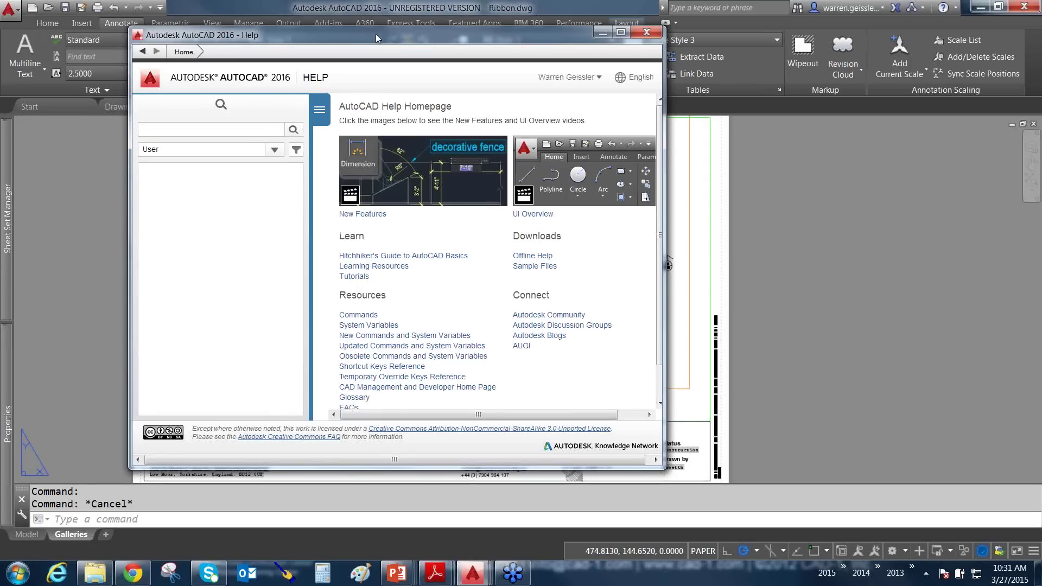
drag(375, 34, 562, 39)
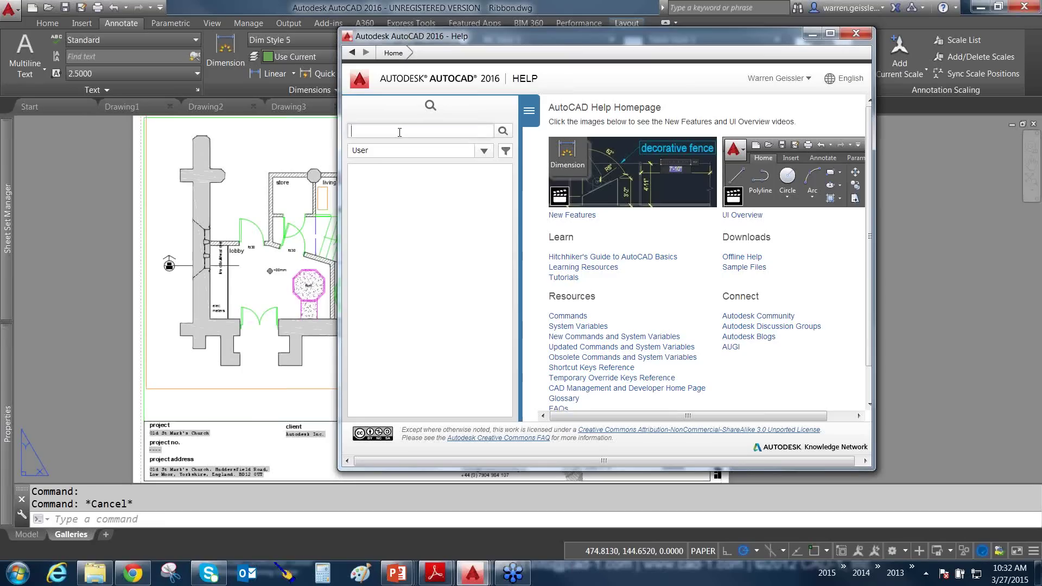
text(trim)
key(Return)
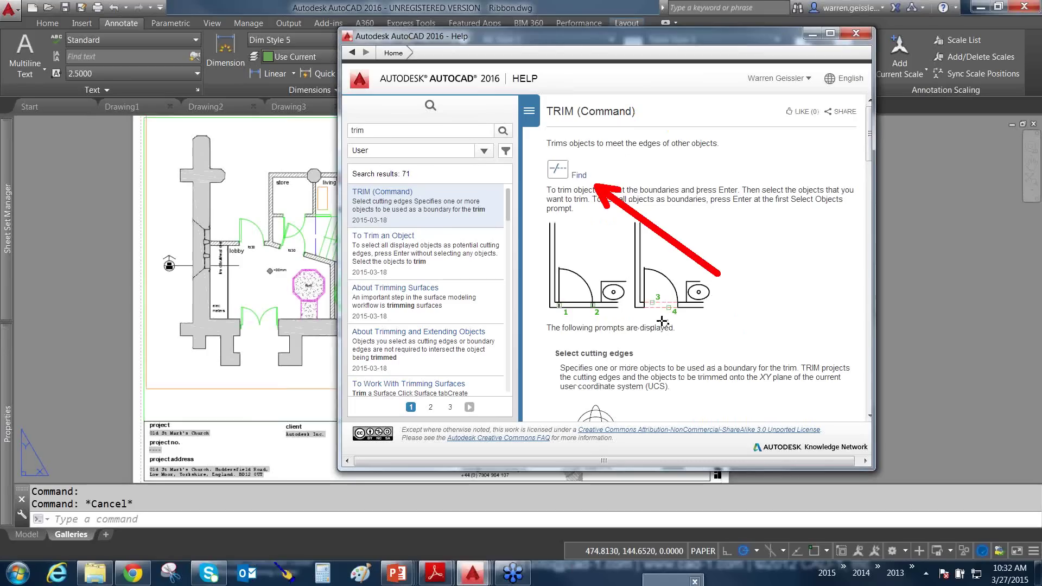
click(578, 176)
click(579, 176)
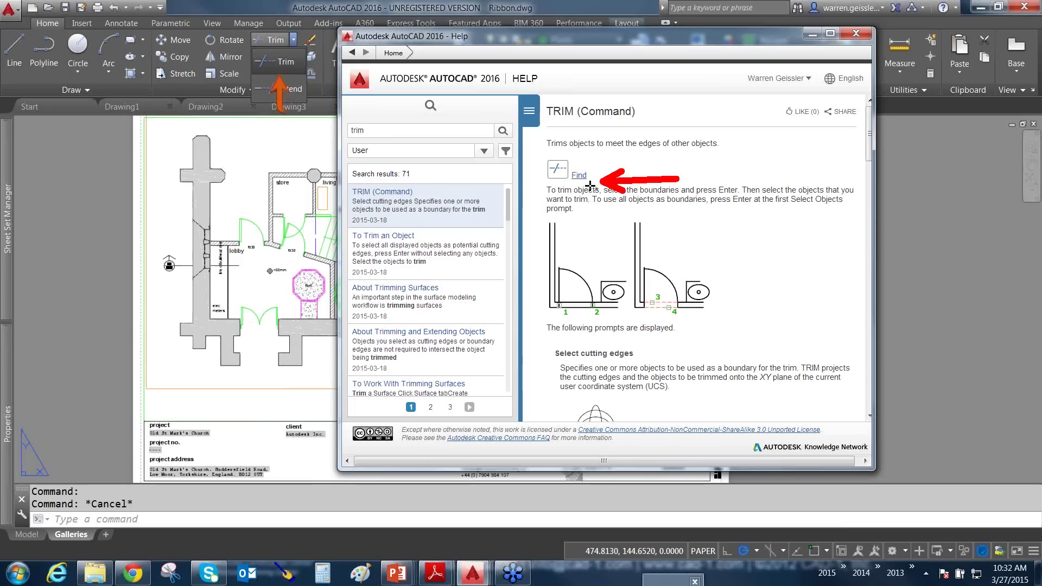
Search the Help for "osnap" and open the related reference topic Commands for Object Snap
click(405, 130)
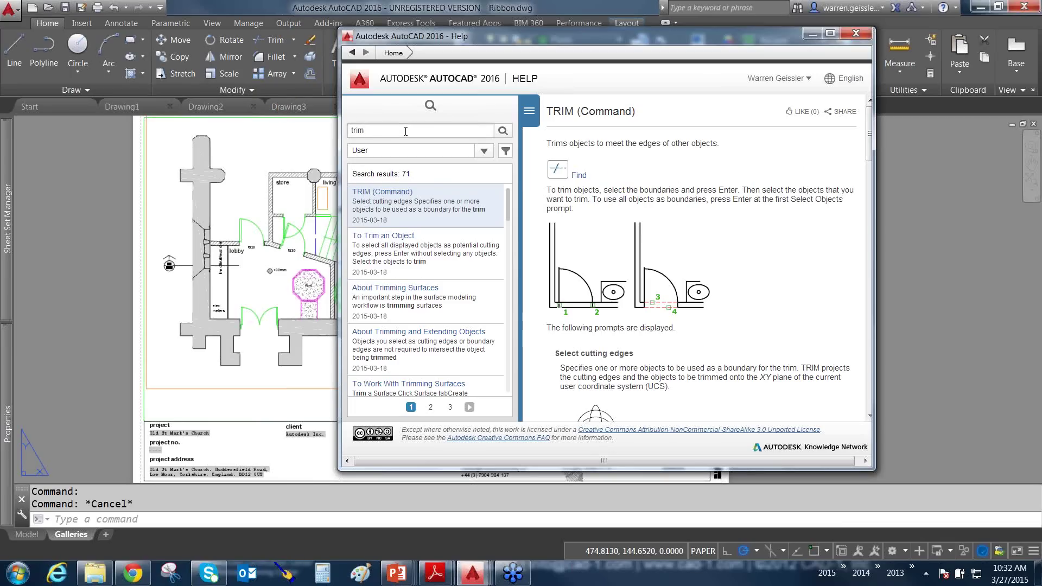
double_click(354, 130)
text(osnap)
key(Return)
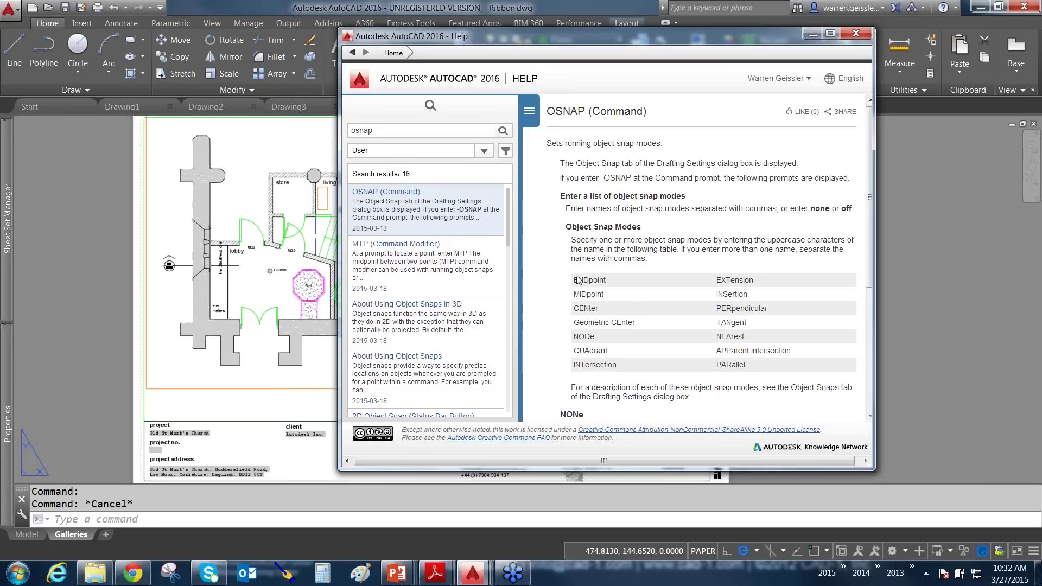
scroll(613, 281, down, 4)
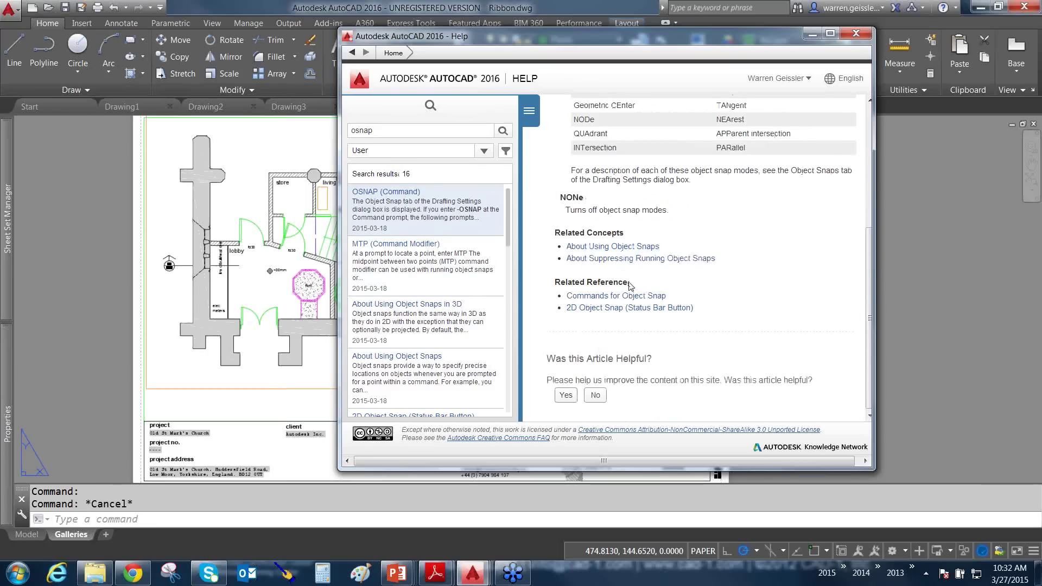
click(625, 297)
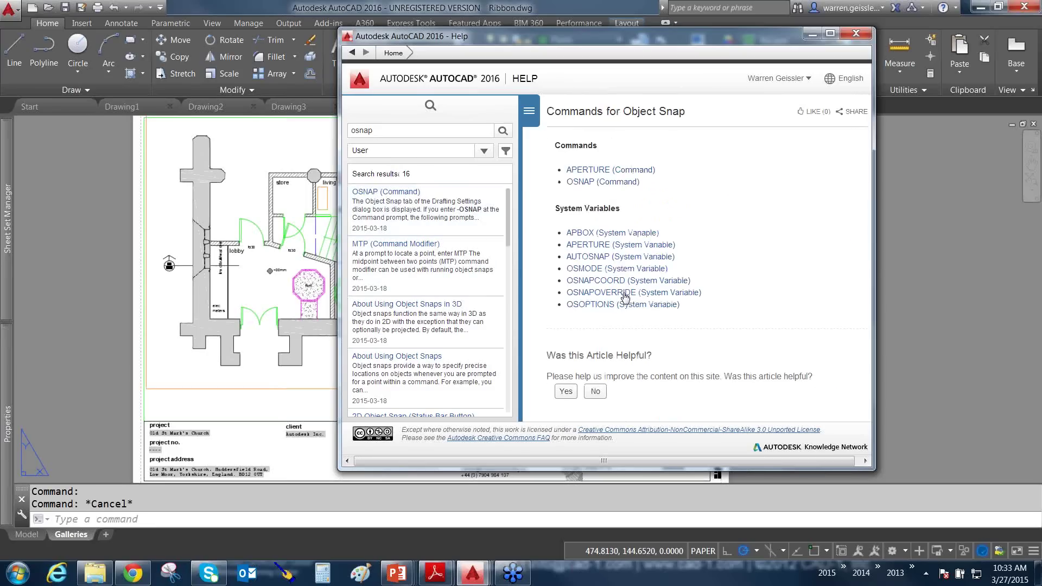
Search the Help for "status bar" and read through the About the Status Bar topic
click(386, 130)
double_click(386, 130)
text(statu)
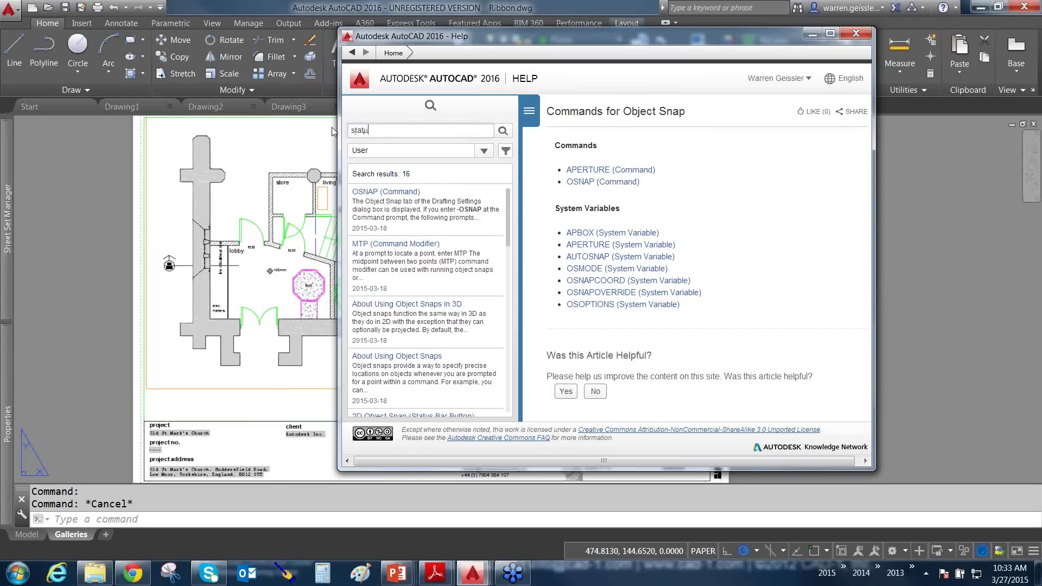
text(s bar)
key(Return)
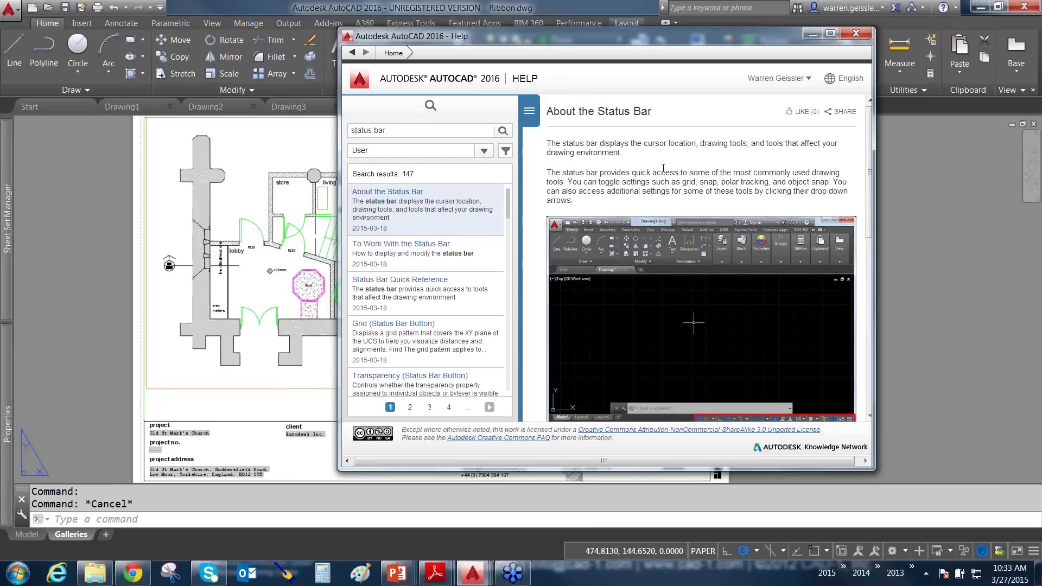
scroll(663, 169, down, 5)
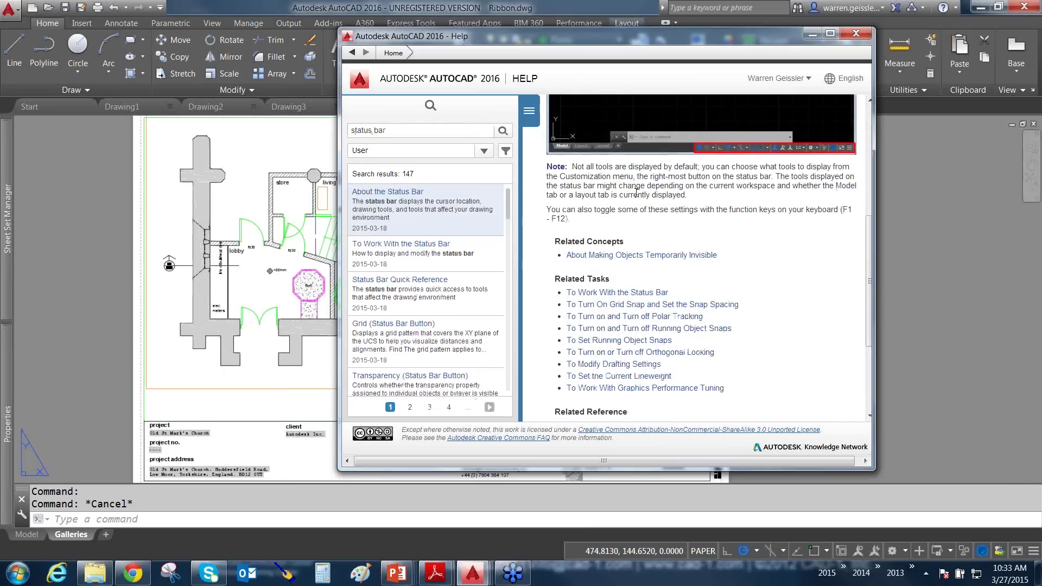
Follow the related topics To Work With the Status Bar and Commands for Working With the Application Window, and return to About the Status Bar
click(617, 293)
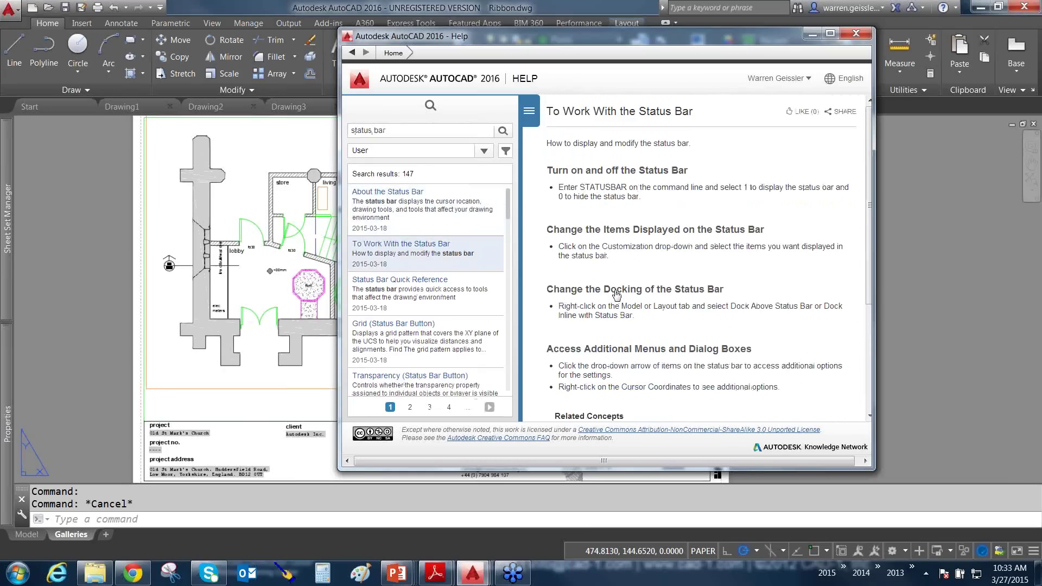
scroll(616, 295, down, 3)
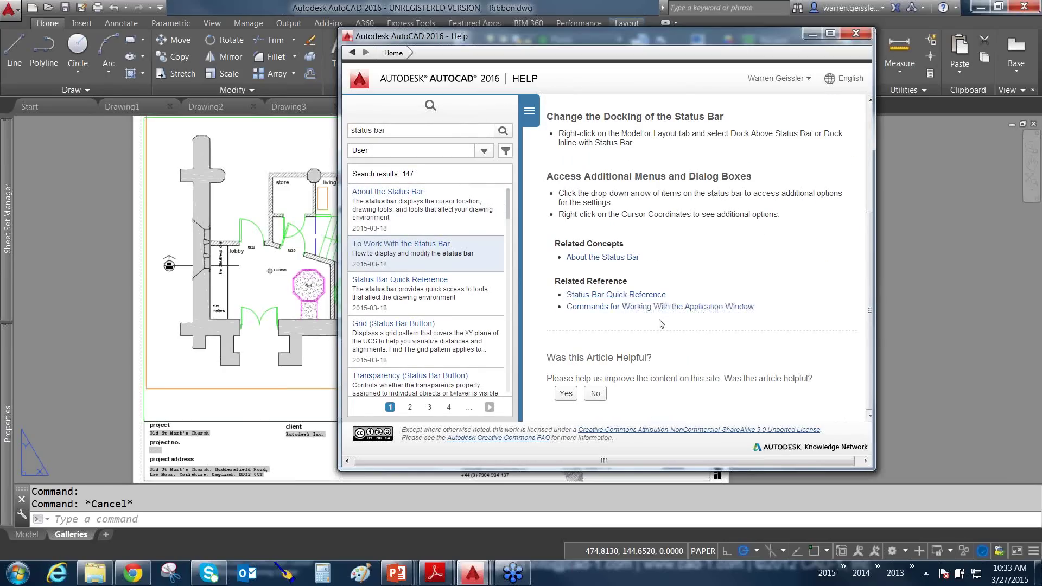
click(654, 307)
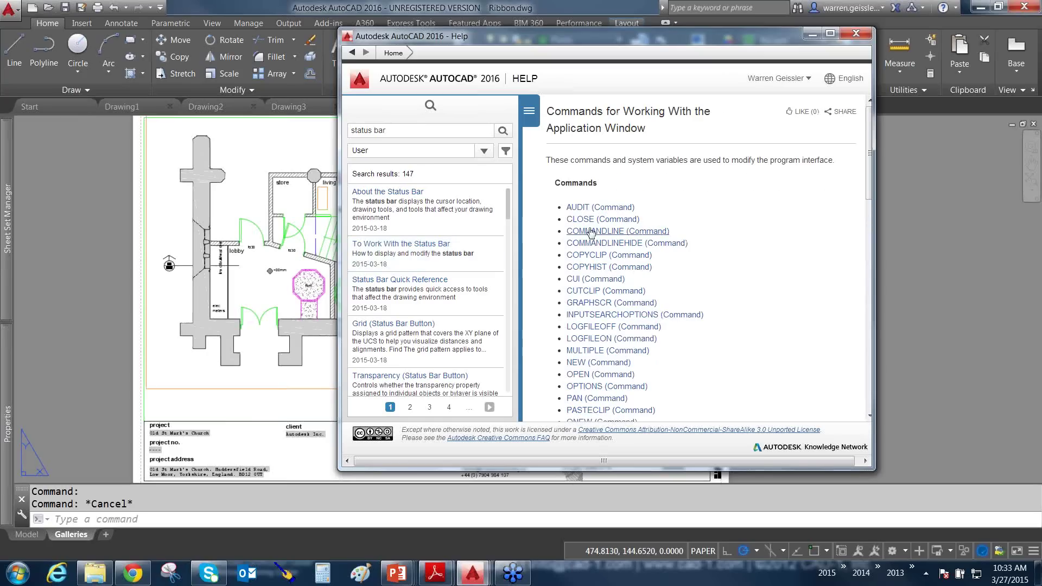
click(402, 194)
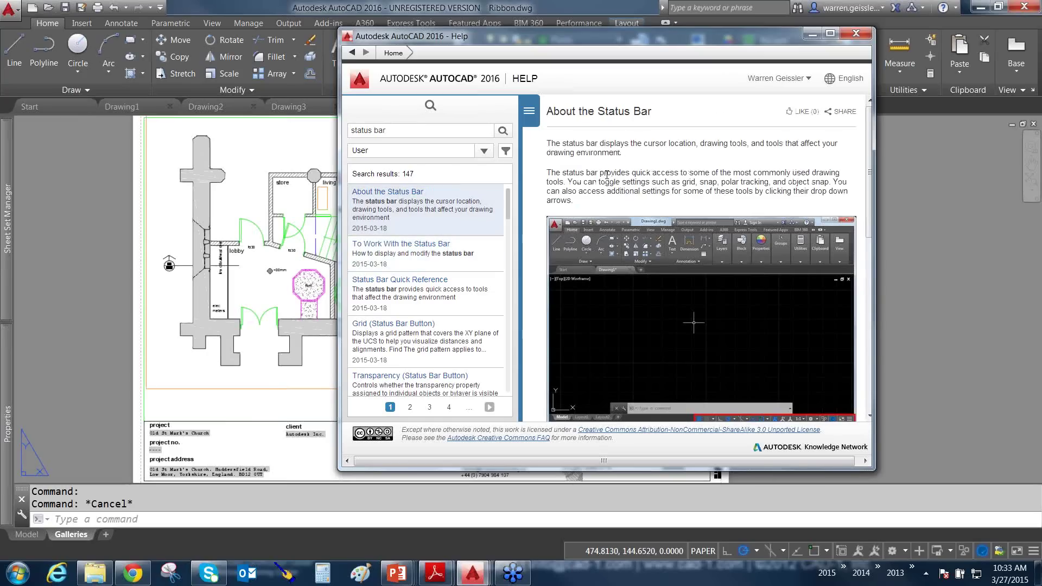
scroll(607, 174, down, 5)
scroll(605, 179, up, 5)
Search the Help for "osnap" again and read the related topic About Using Object Snaps down to its related links
triple_click(415, 131)
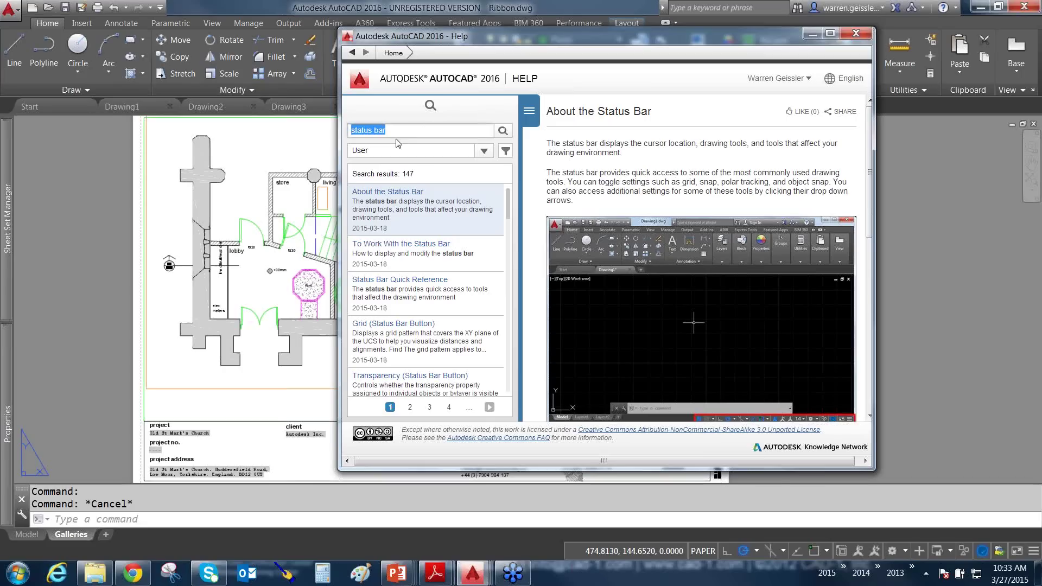
text(osnap)
key(Return)
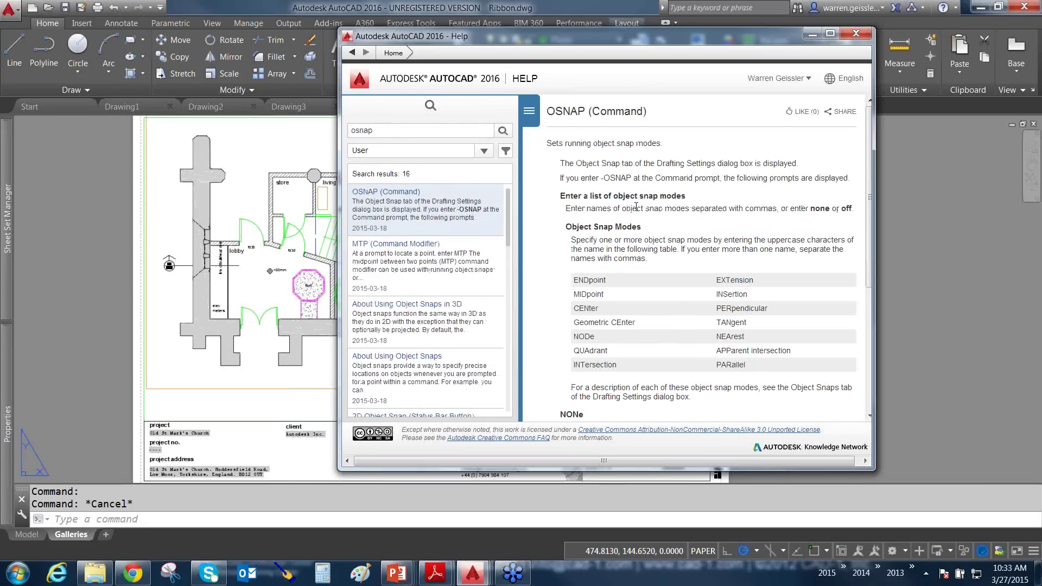
scroll(636, 206, down, 3)
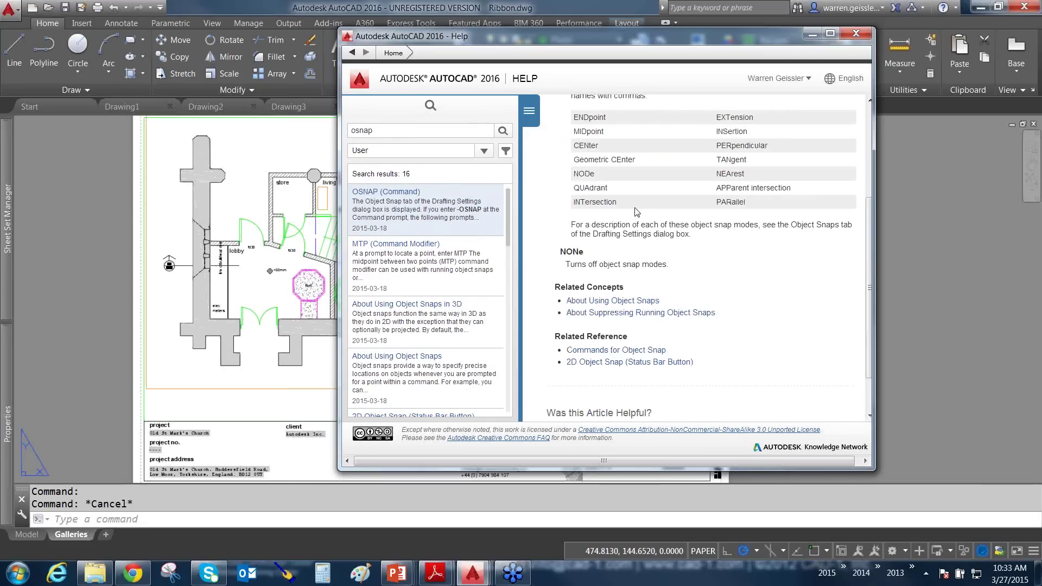
click(631, 301)
scroll(638, 304, down, 4)
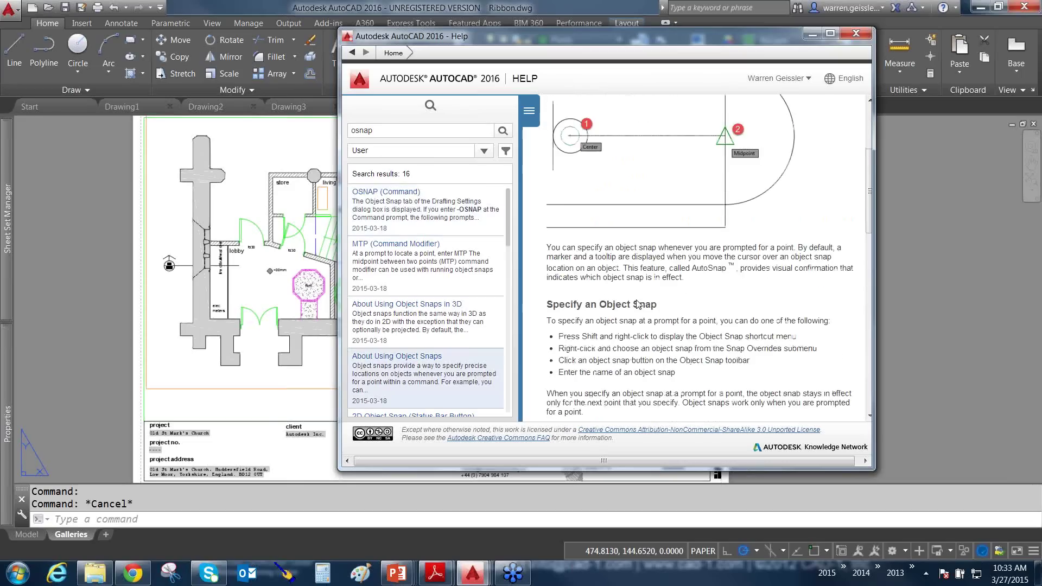
scroll(638, 304, down, 10)
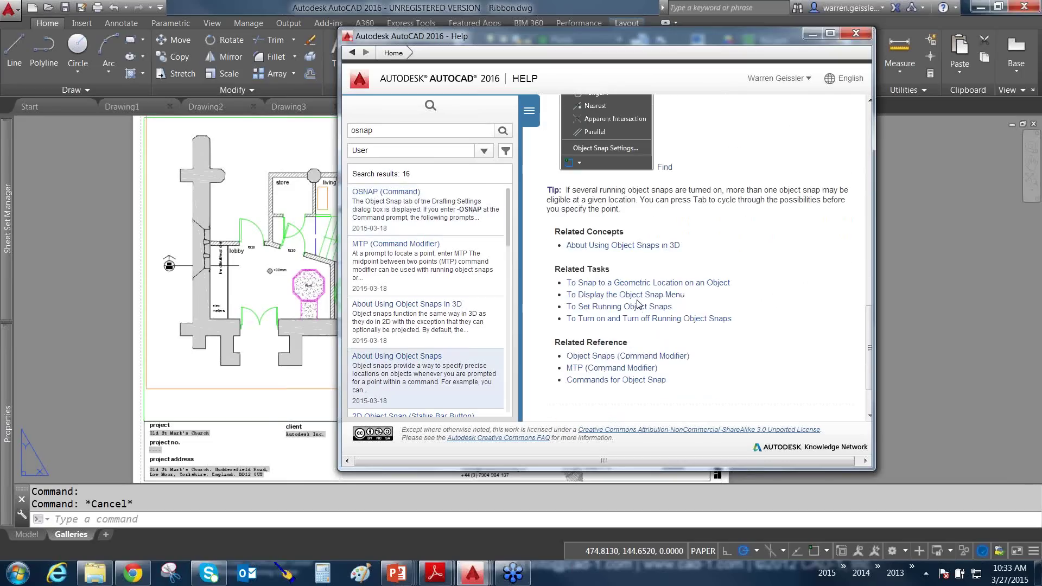
Use the Find link beneath the object snap menu image to locate the Object Snap control, and close the Help
scroll(639, 290, up, 2)
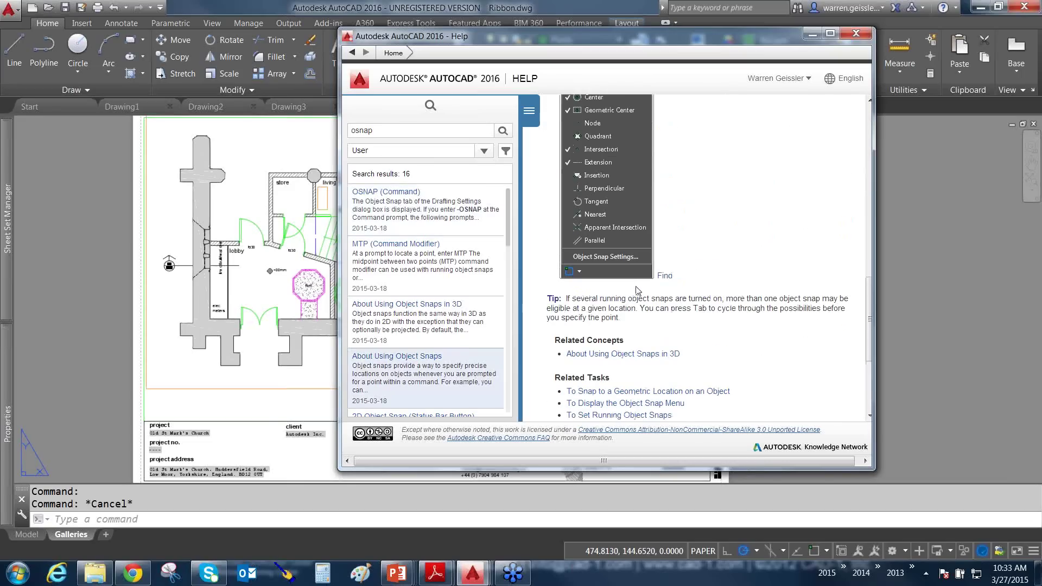
drag(808, 193, 677, 264)
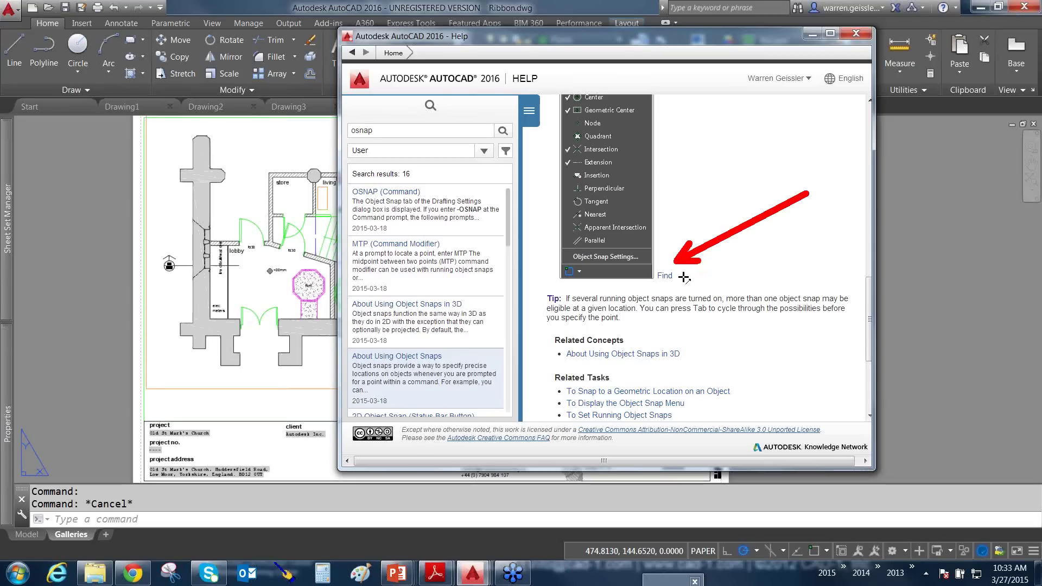
key(Escape)
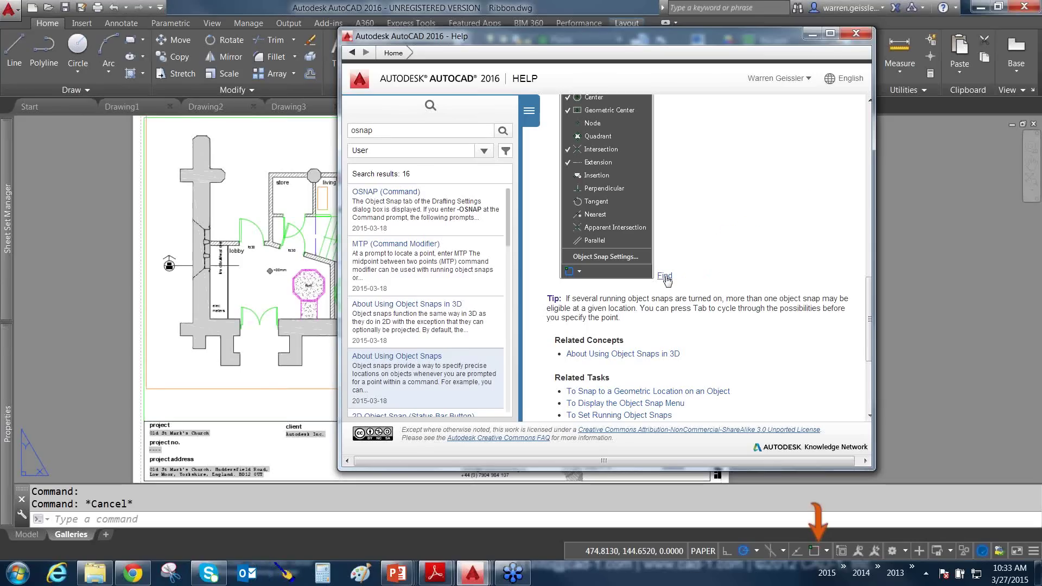
drag(780, 270, 793, 354)
drag(809, 413, 812, 502)
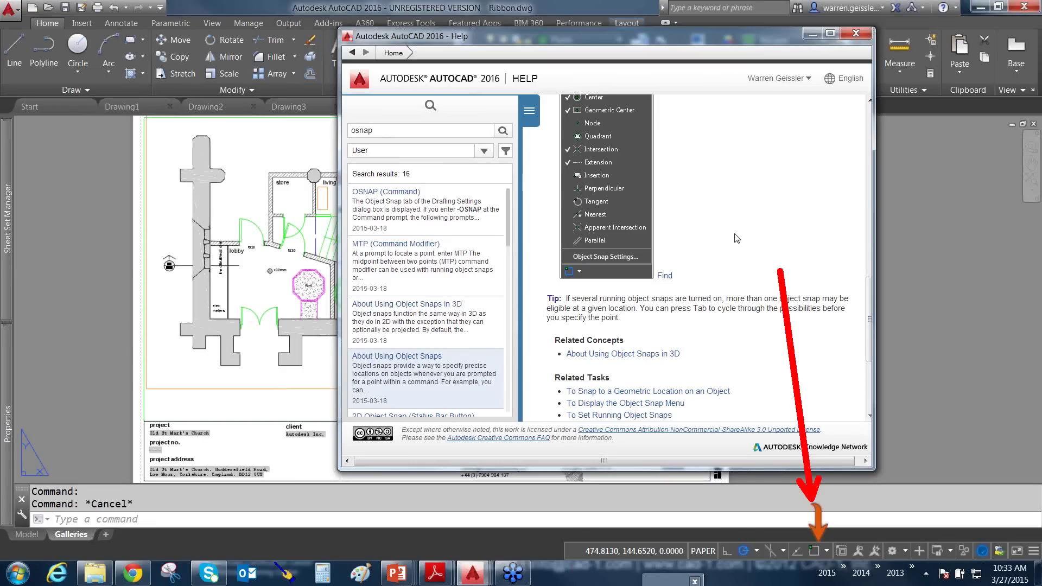
click(860, 33)
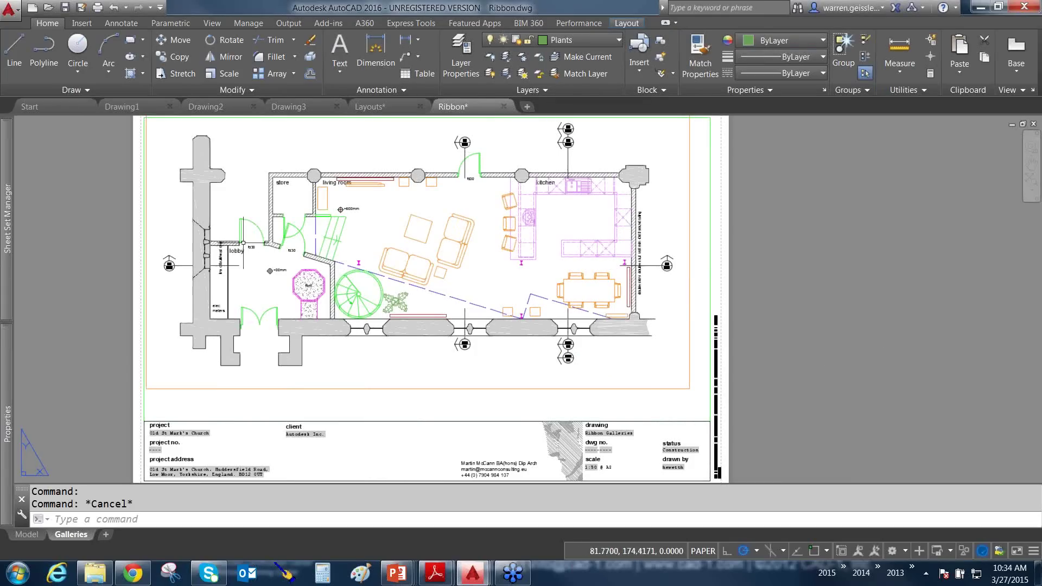
Open the Revision Clouds sheet from the sheet set and examine the clouded items in the sheet notes
mouse_move(7, 220)
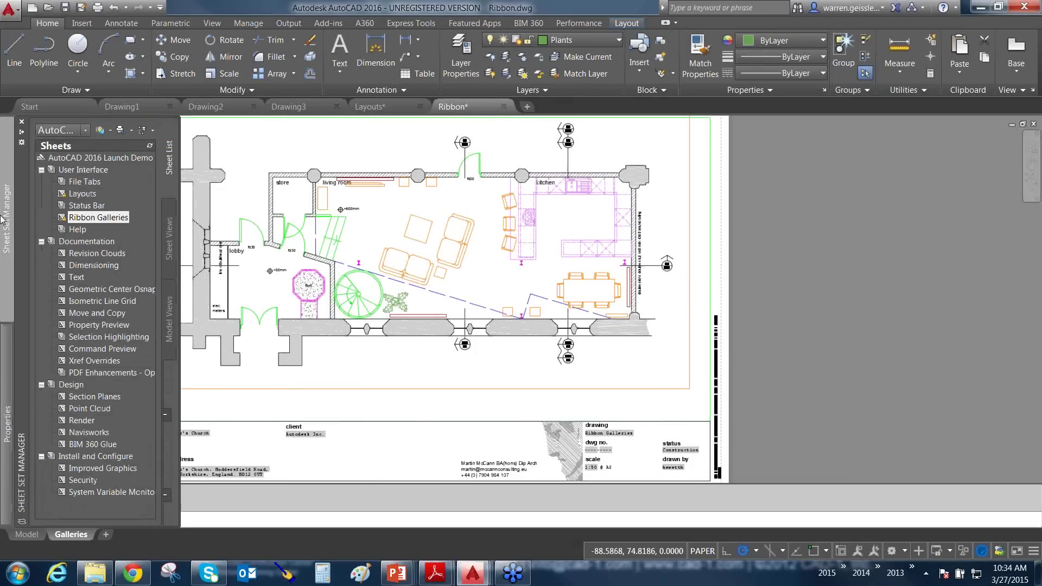
double_click(94, 254)
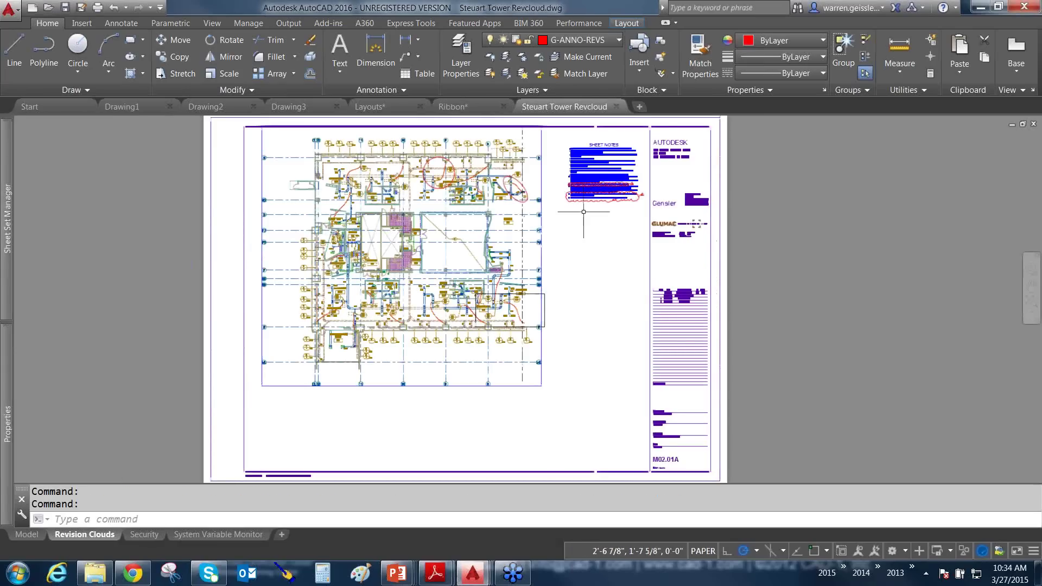
click(594, 195)
scroll(594, 194, up, 10)
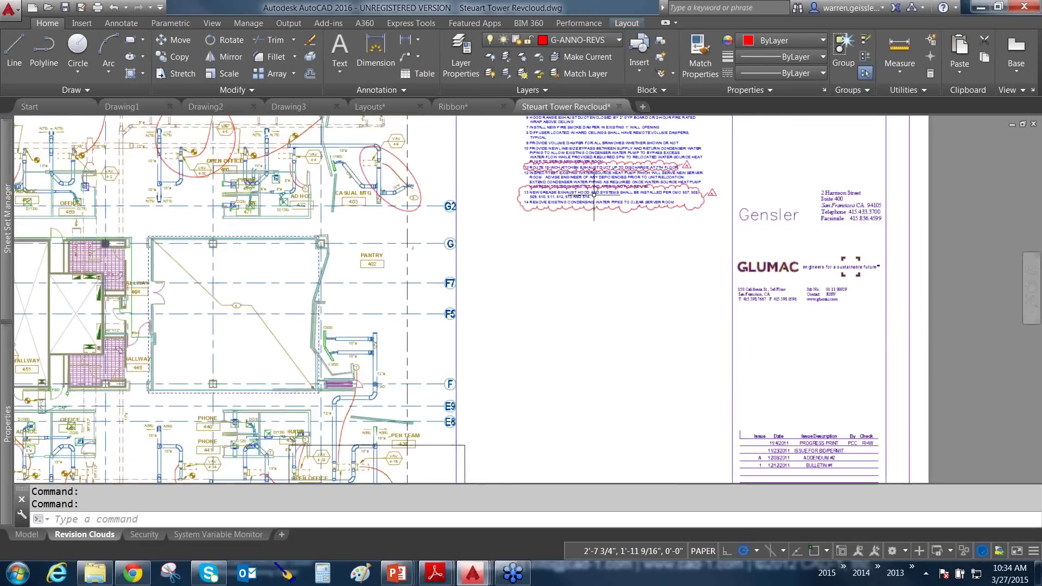
middle_drag(691, 273, 581, 352)
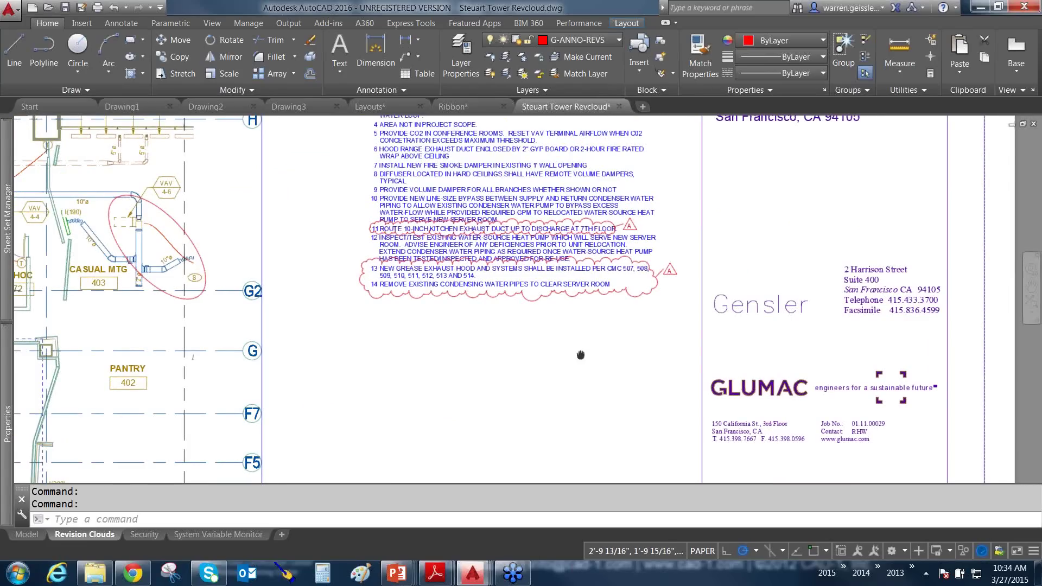
middle_drag(581, 352, 586, 351)
middle_drag(568, 391, 591, 296)
Draw a rectangular revision cloud across the G and F7 grid bubbles, just east of the Pantry
click(91, 91)
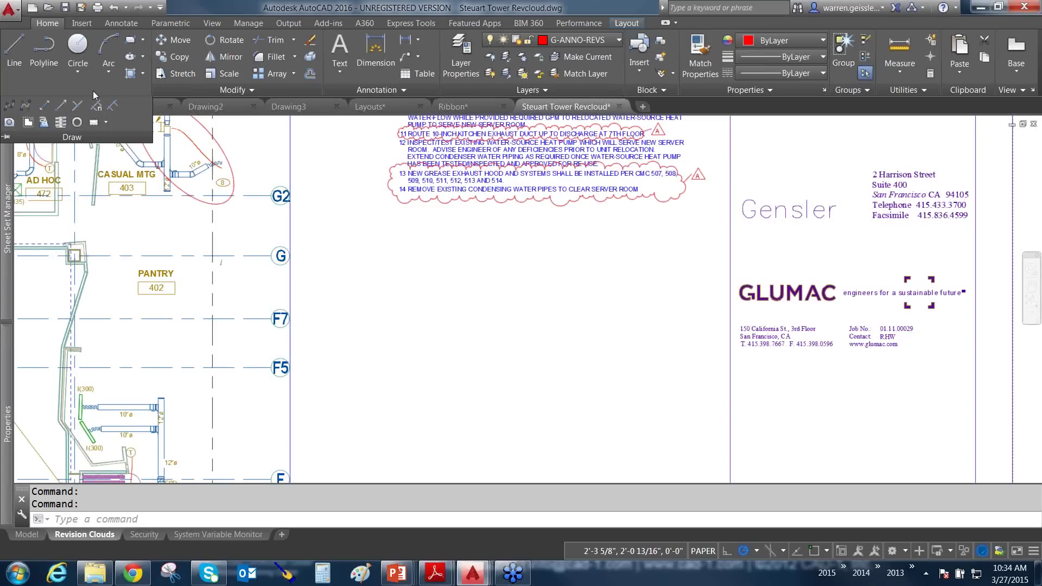
click(107, 123)
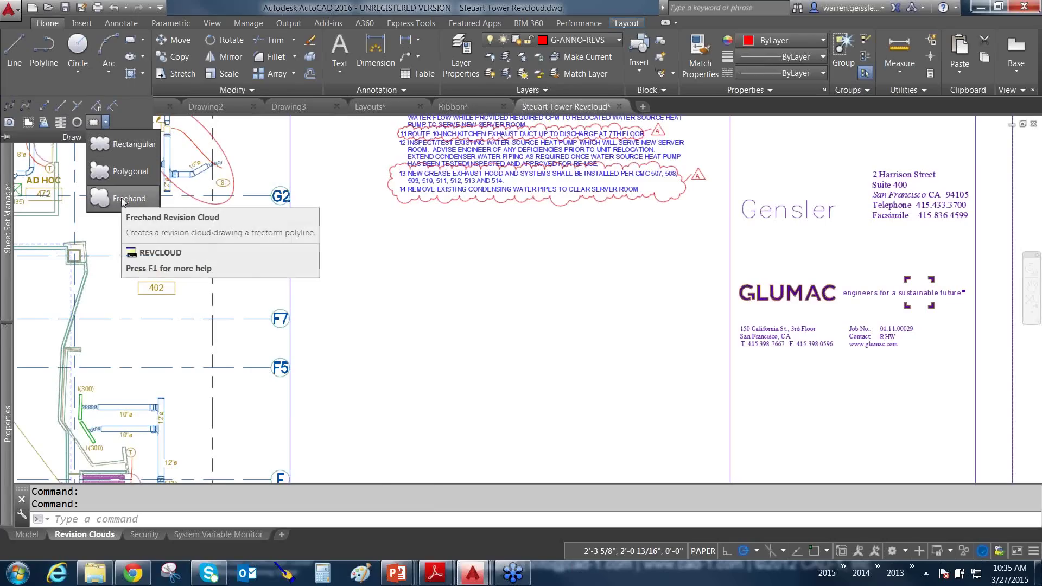
click(135, 152)
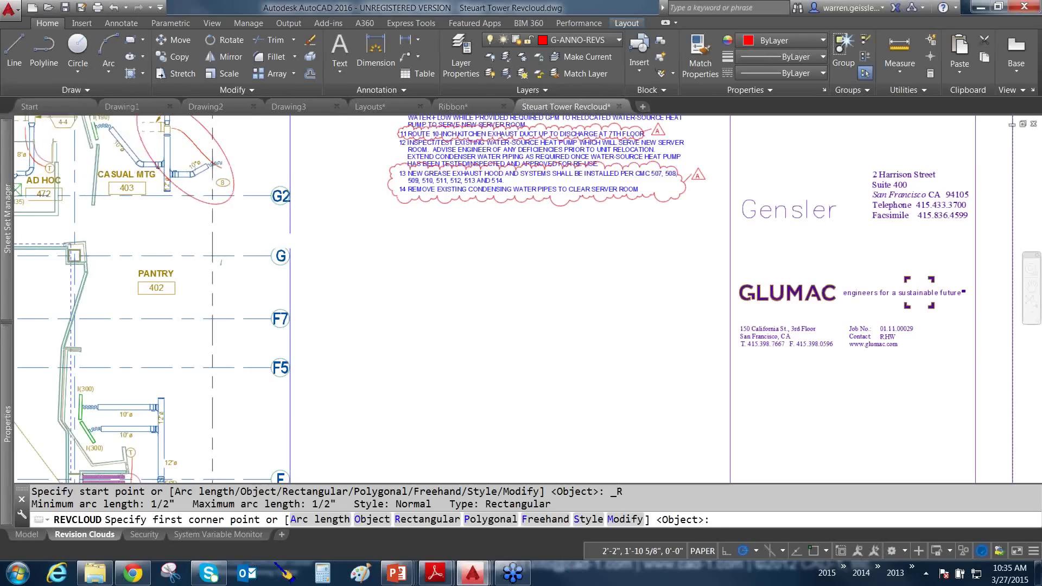
click(221, 222)
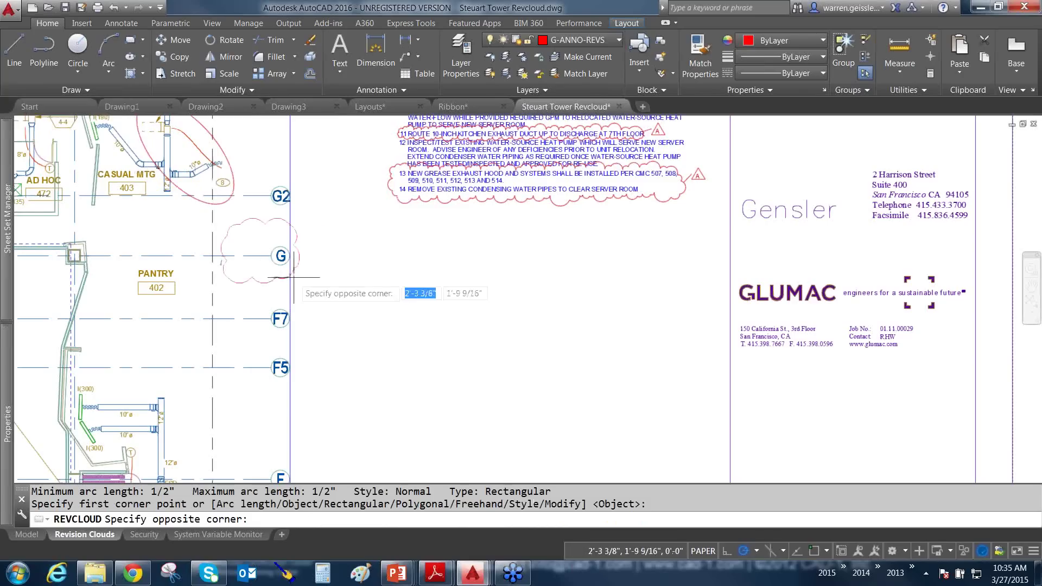
click(396, 314)
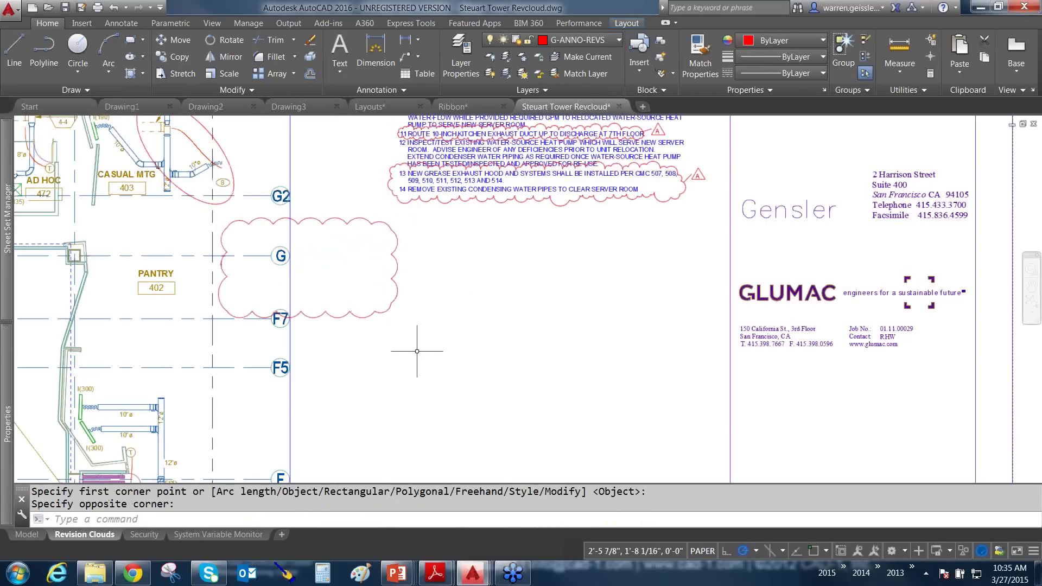
Draw a closed six-point polygonal revision cloud in the blank area below the sheet notes
click(90, 89)
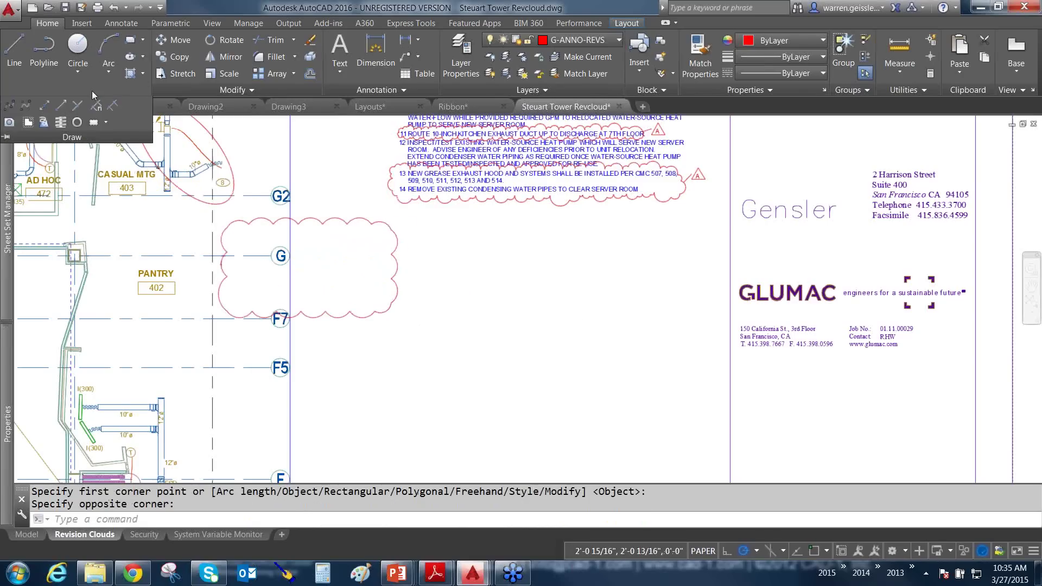
click(105, 122)
click(123, 173)
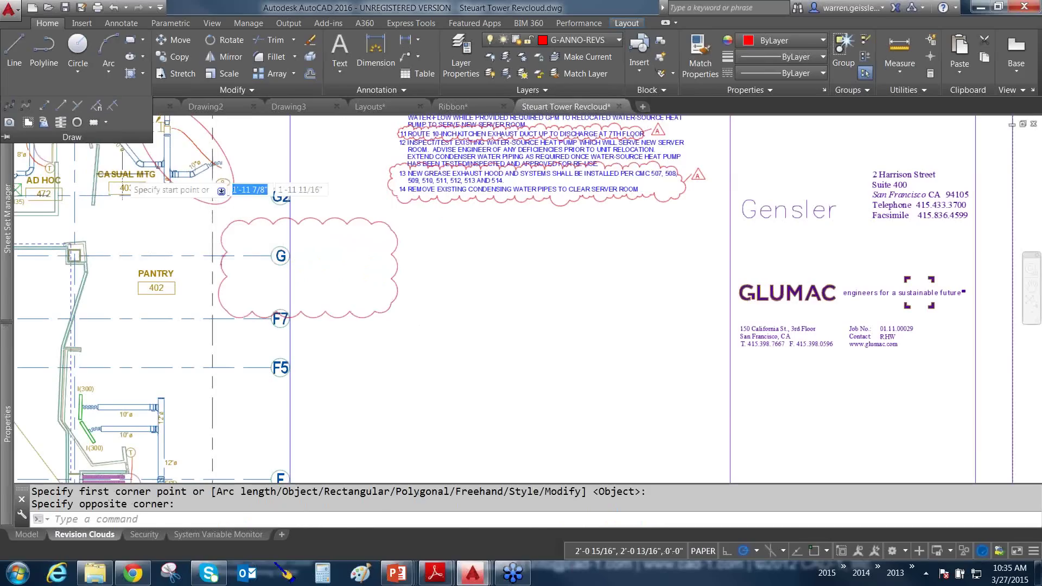
click(424, 351)
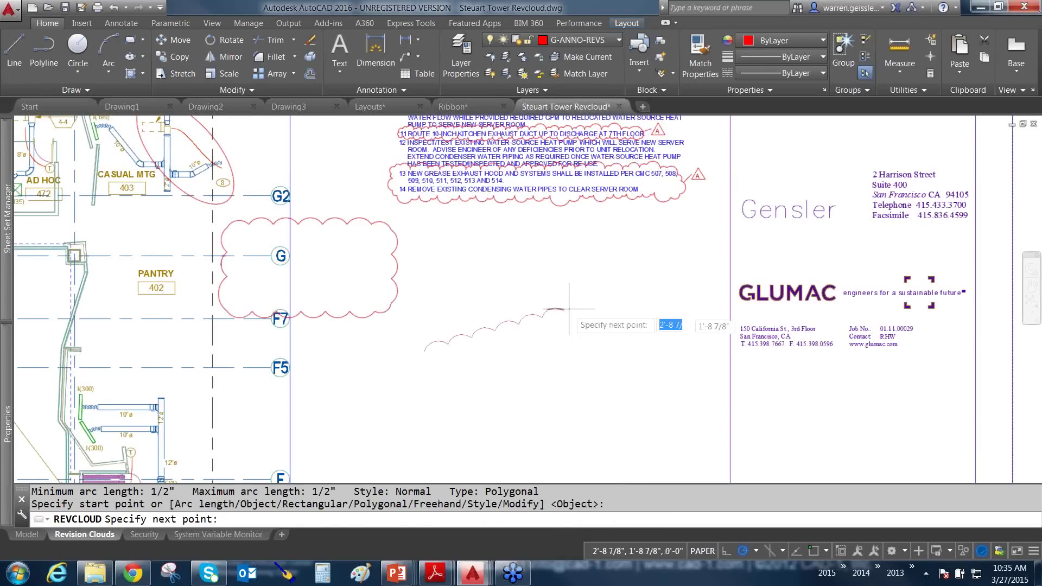
click(601, 281)
click(657, 393)
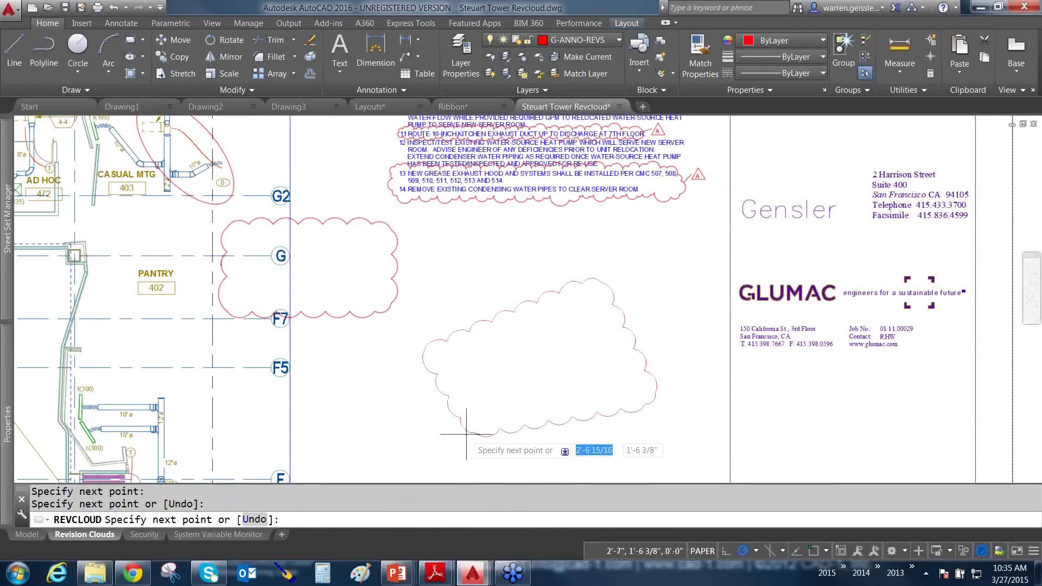
click(440, 438)
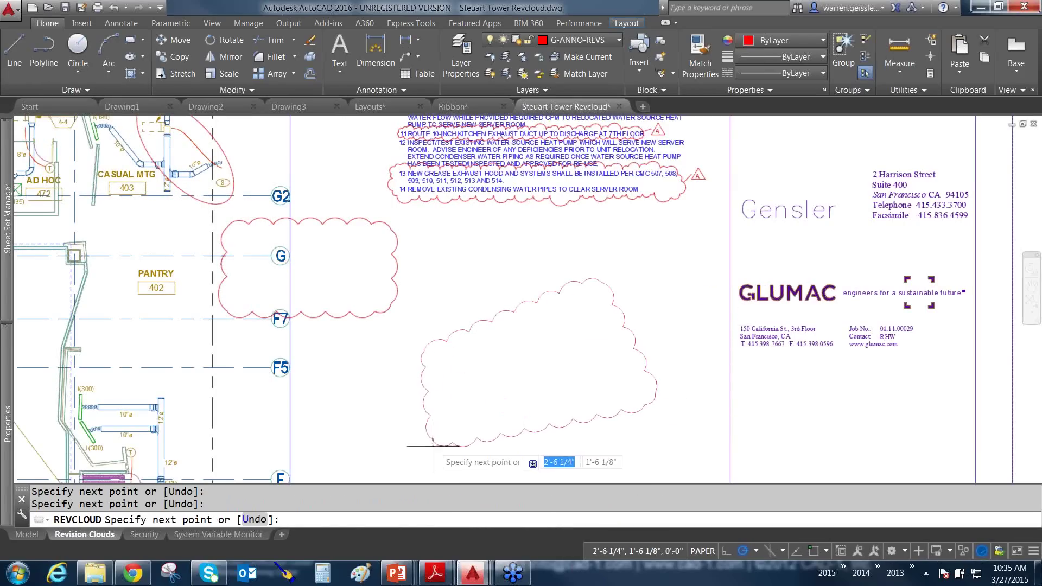
click(301, 383)
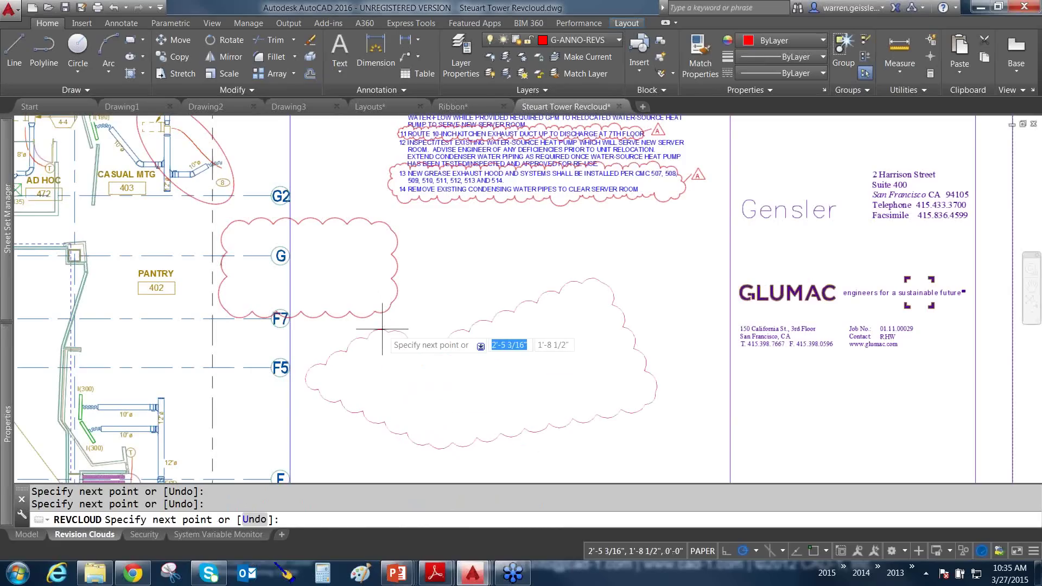
click(423, 350)
key(Return)
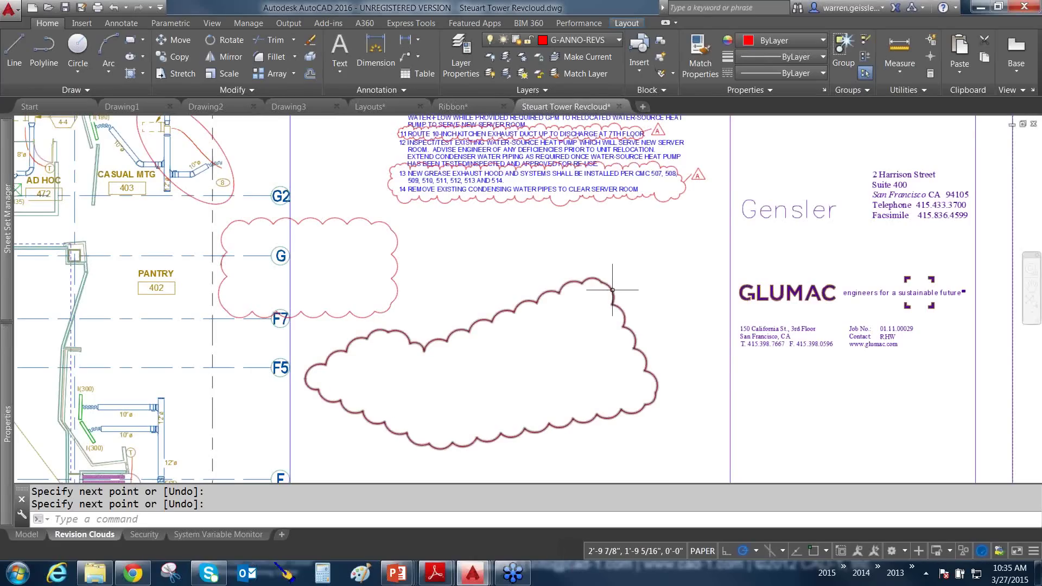
Add a vertex at the upper-right peak of the polygonal revision cloud, and remove a vertex there
click(612, 290)
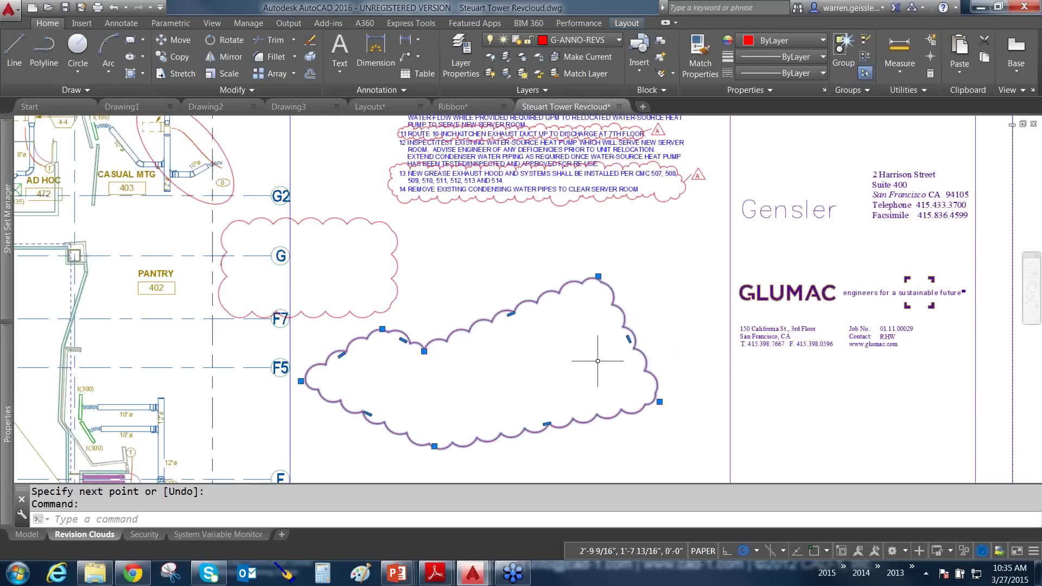
mouse_move(597, 277)
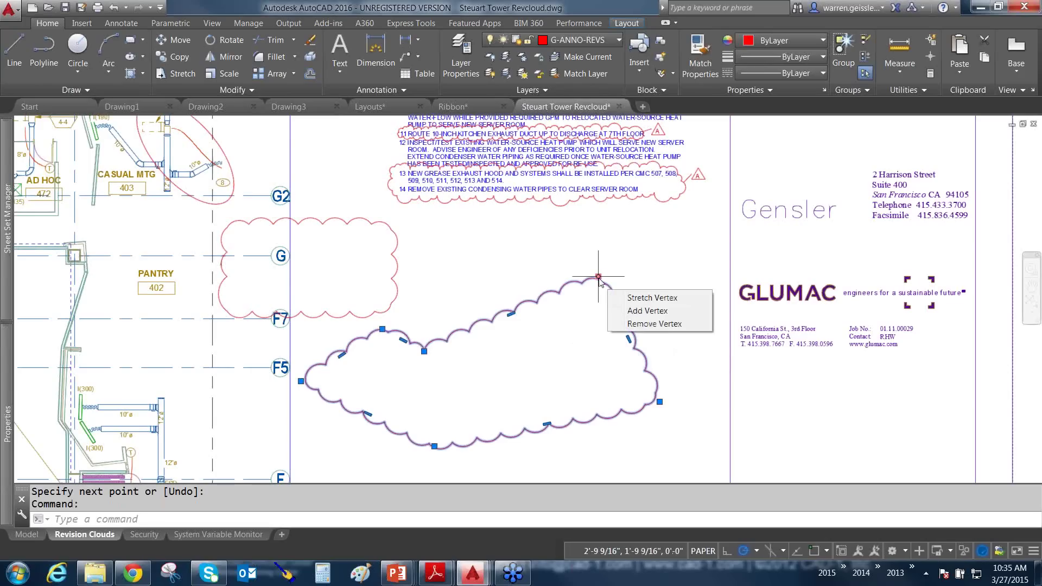
click(642, 311)
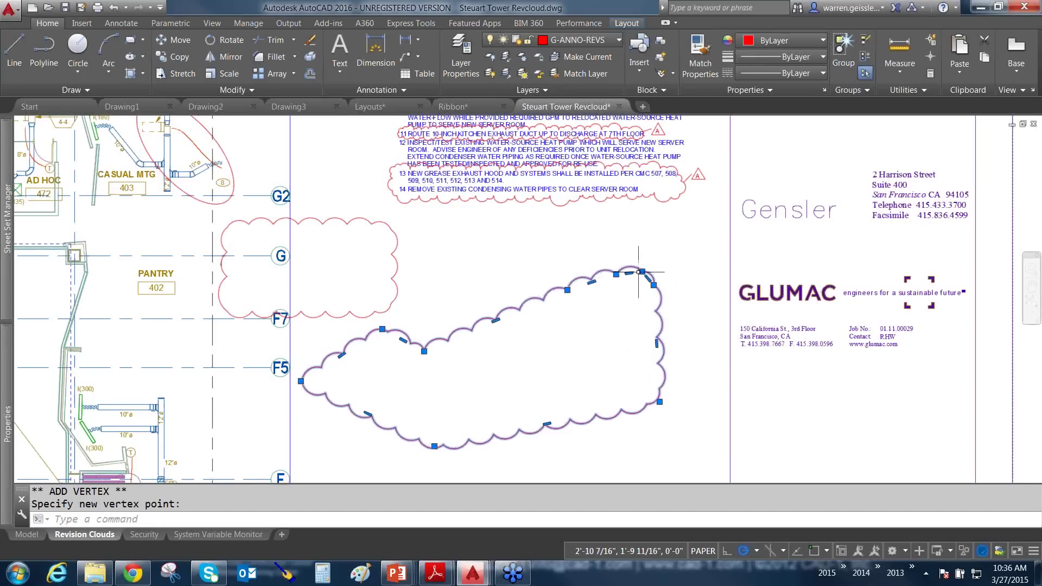
mouse_move(643, 272)
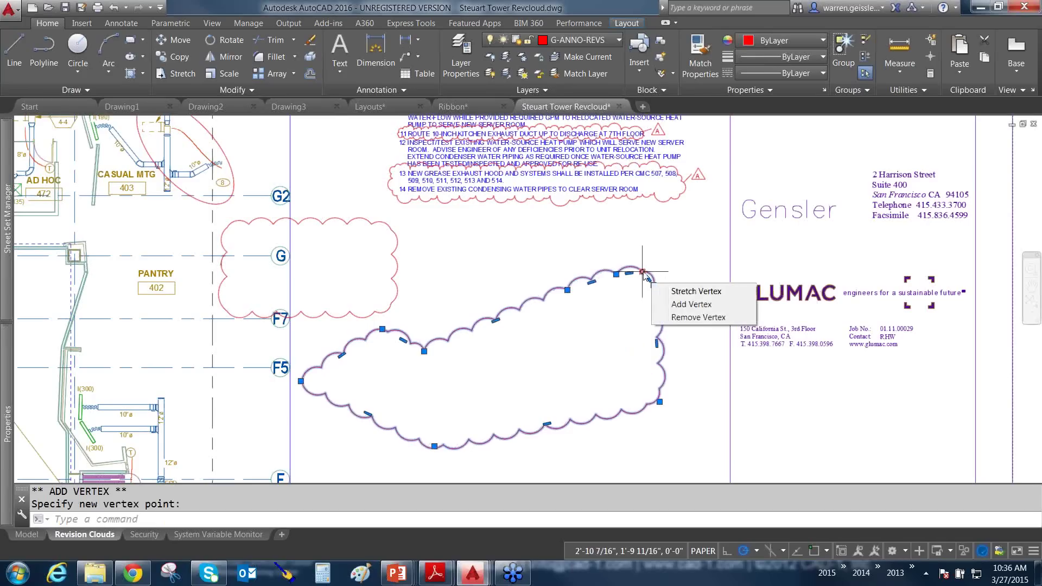
click(695, 317)
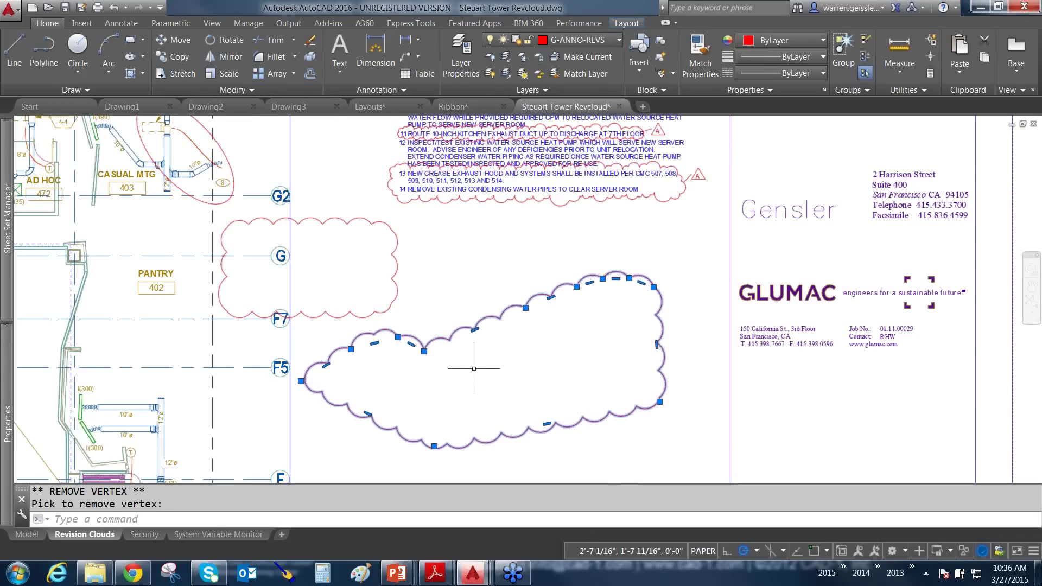
key(Escape)
Erase the polygonal revision cloud from the area below the sheet notes
scroll(597, 358, up, 2)
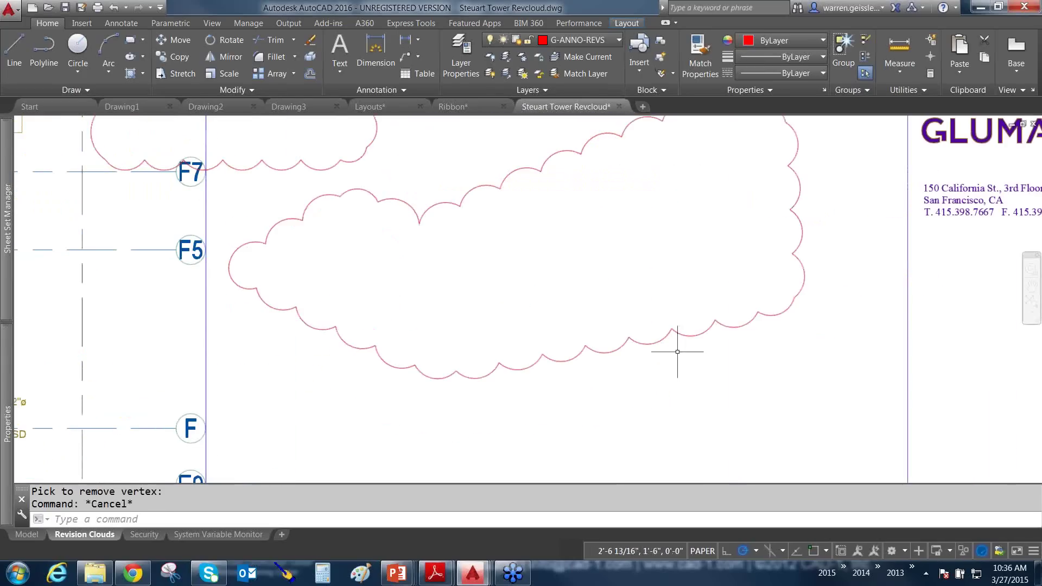
scroll(622, 250, down, 3)
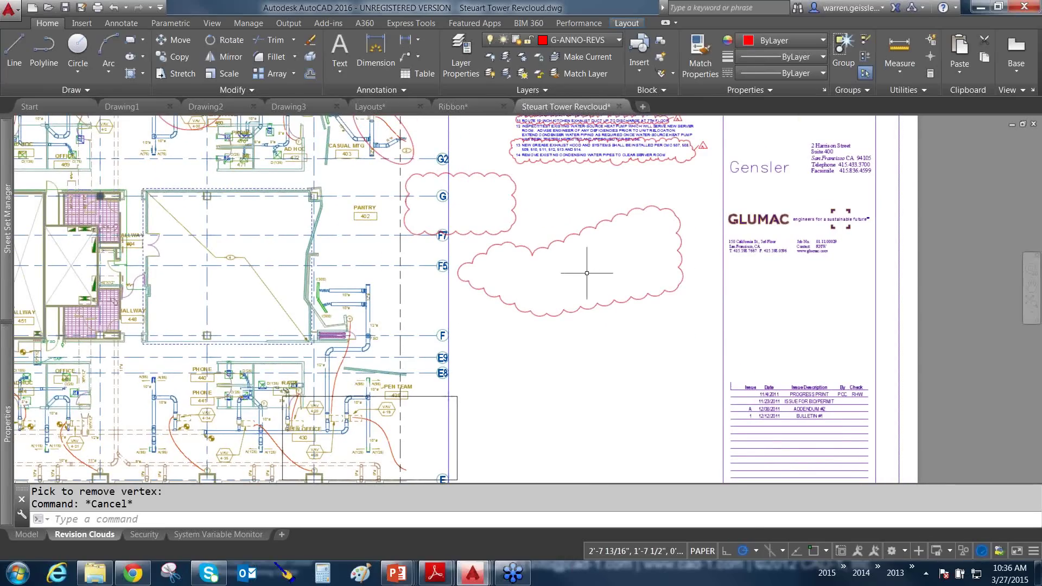
text(e)
key(Return)
click(594, 274)
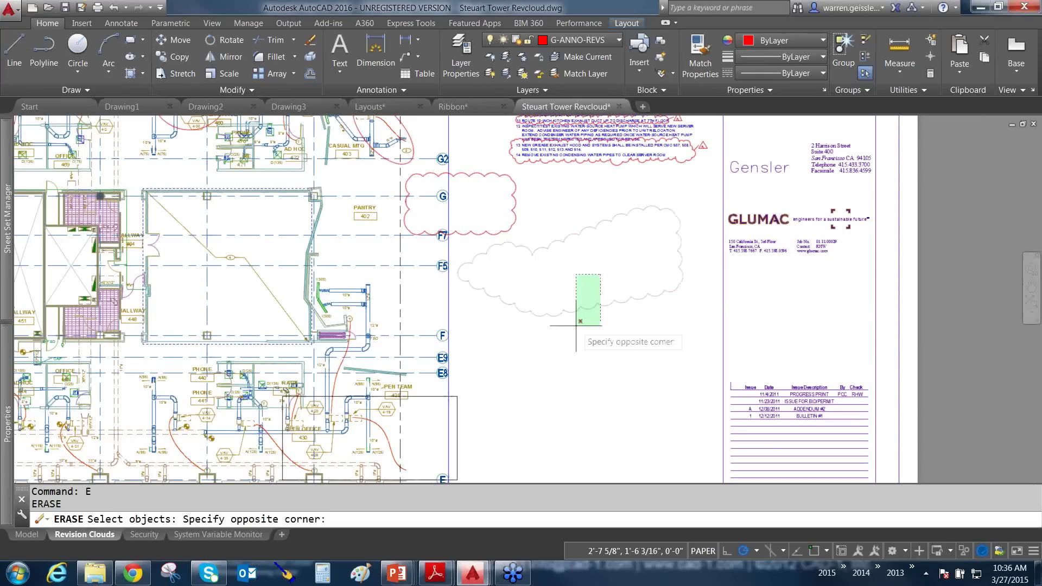
click(537, 326)
key(Return)
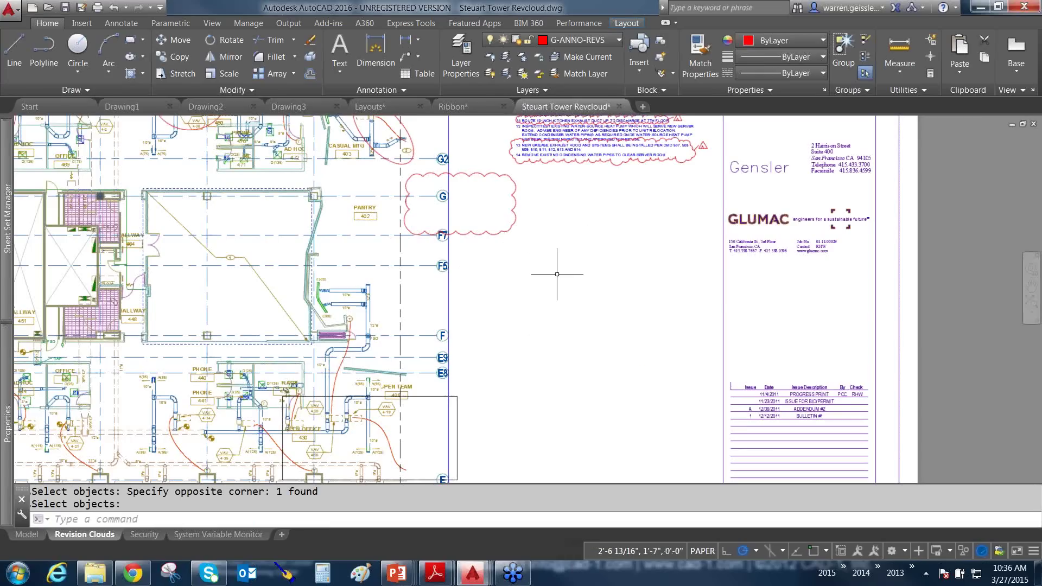
mouse_move(551, 259)
middle_down()
mouse_move(576, 267)
mouse_move(667, 344)
middle_up()
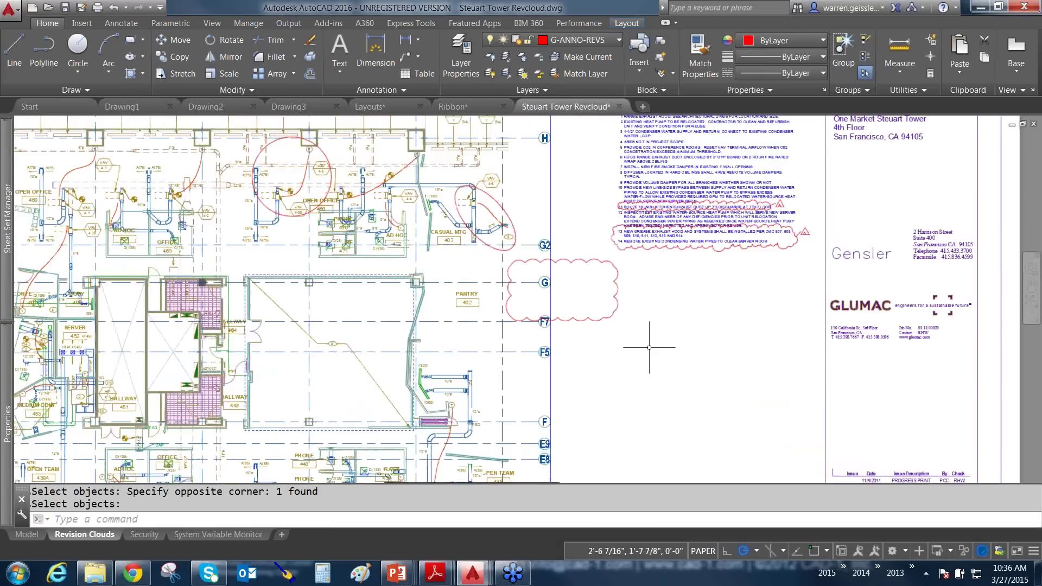
scroll(667, 344, up, 2)
middle_drag(612, 224, 605, 250)
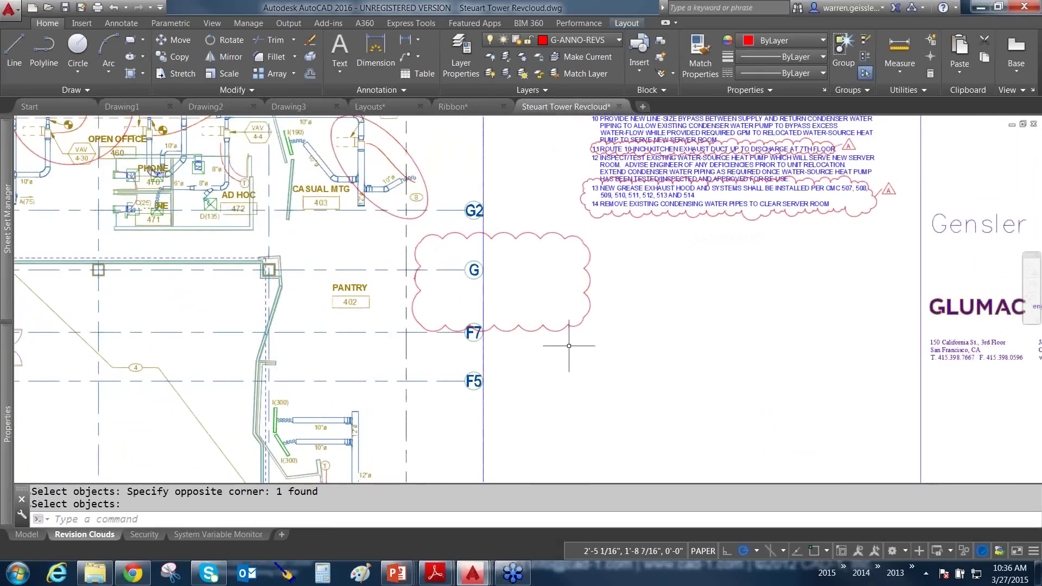
scroll(523, 356, up, 2)
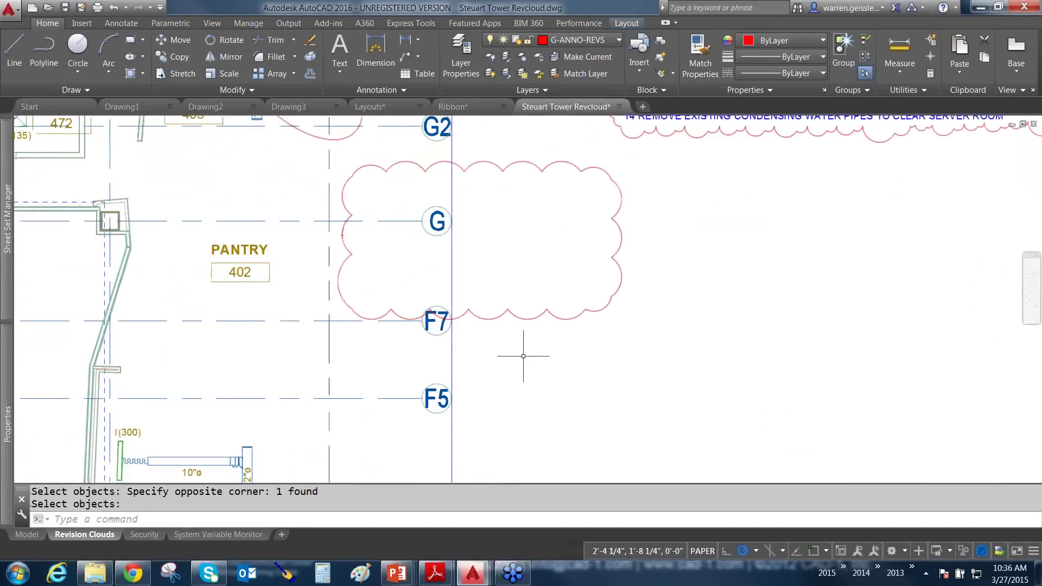
scroll(523, 356, down, 2)
middle_drag(511, 331, 530, 284)
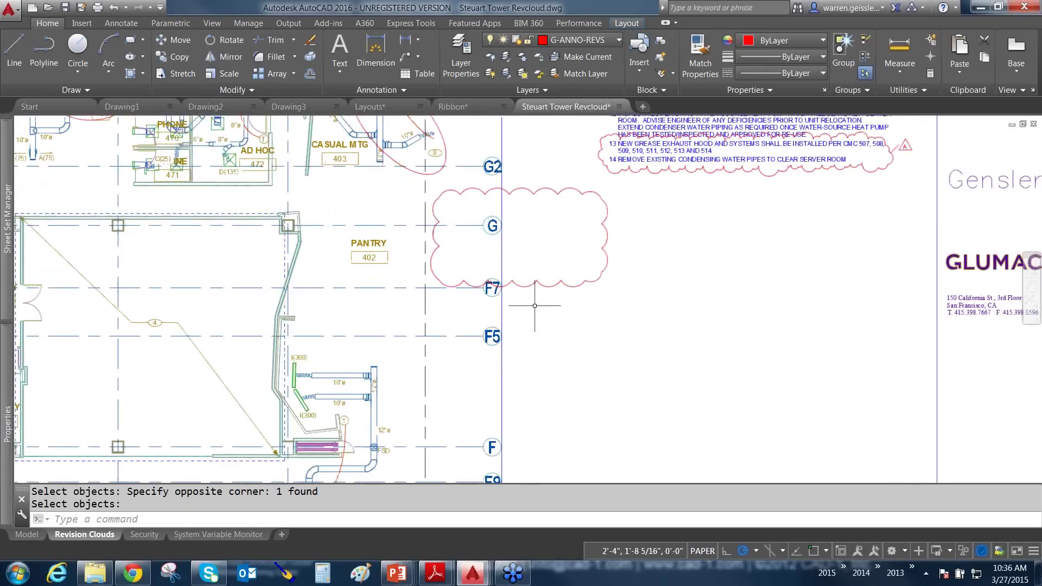
click(558, 290)
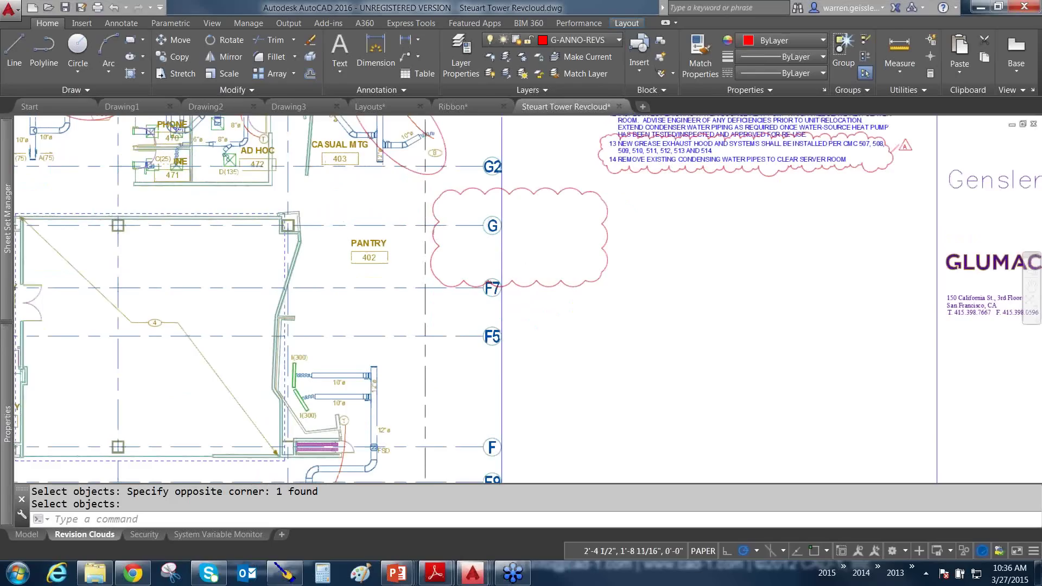
Extend the rectangular revision cloud southward past grid bubble F5 with the Modify option, erasing the shared side and keeping the arc direction
click(99, 87)
click(94, 123)
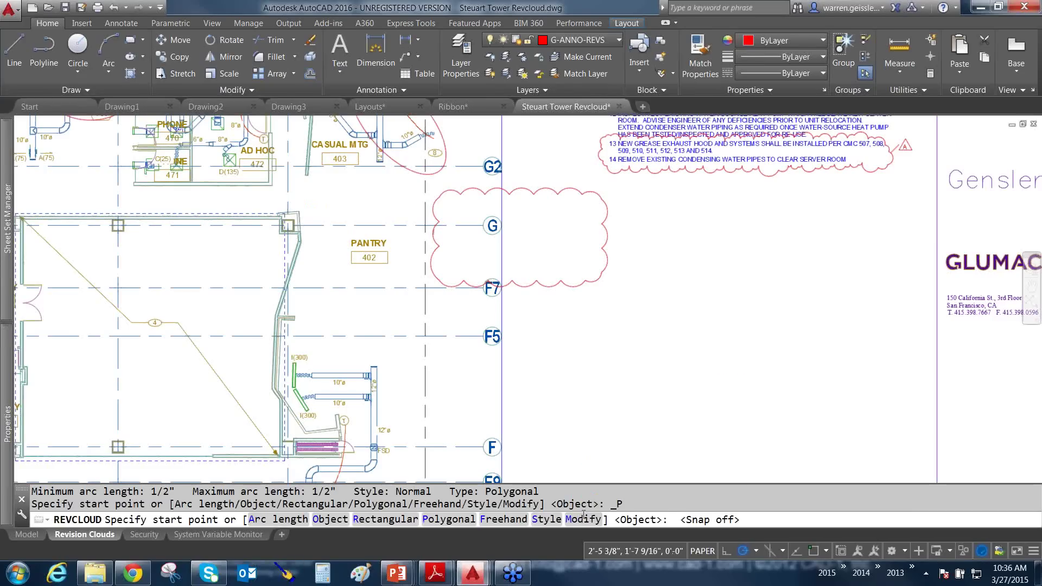
click(584, 520)
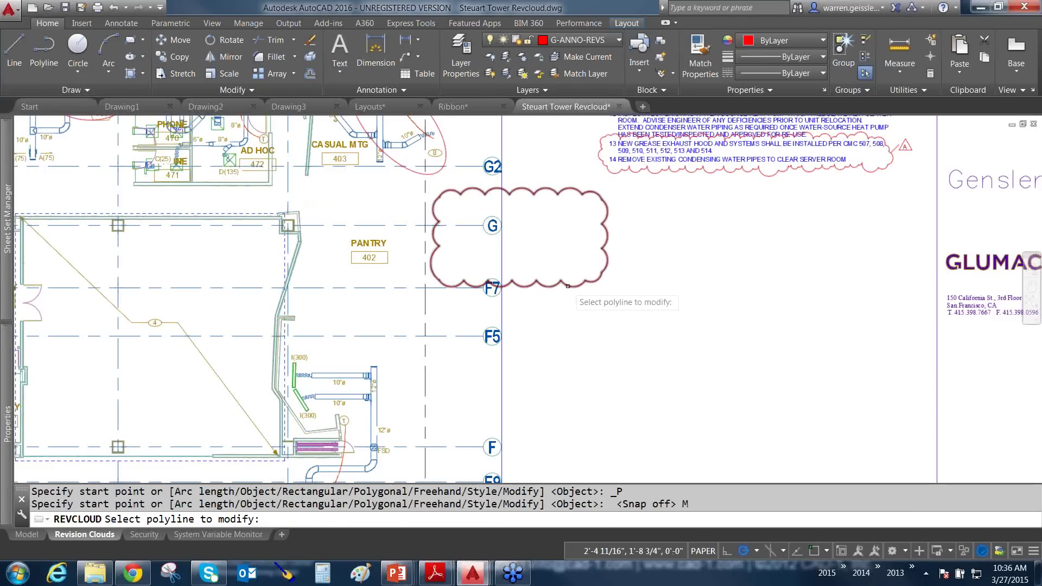
click(567, 286)
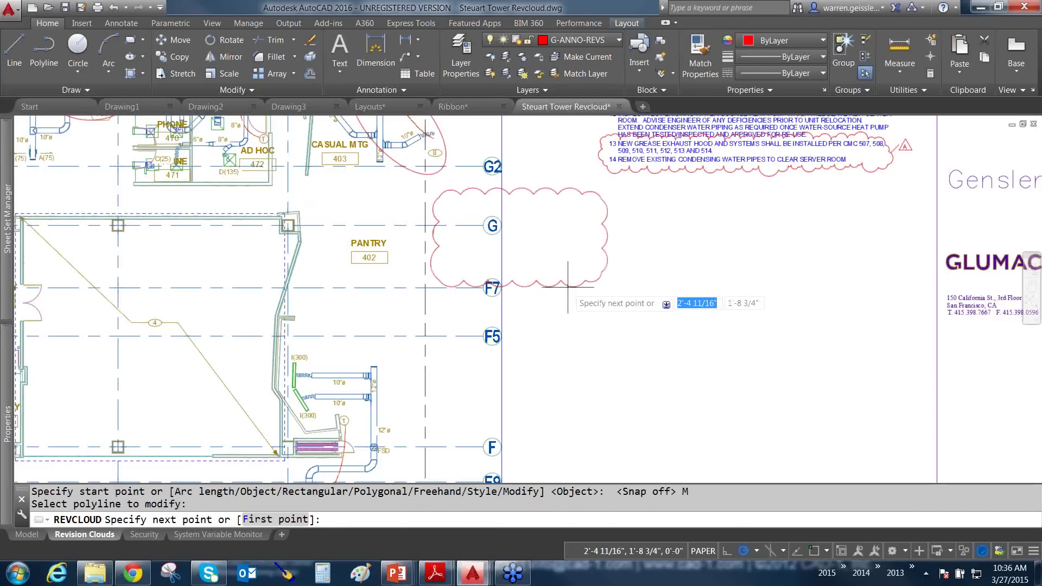
click(564, 390)
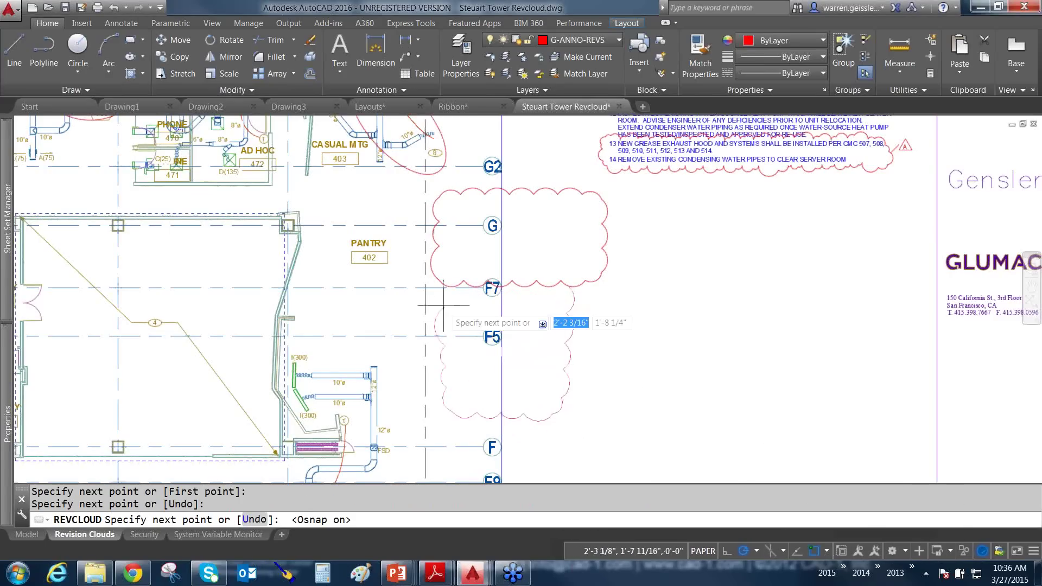
click(463, 281)
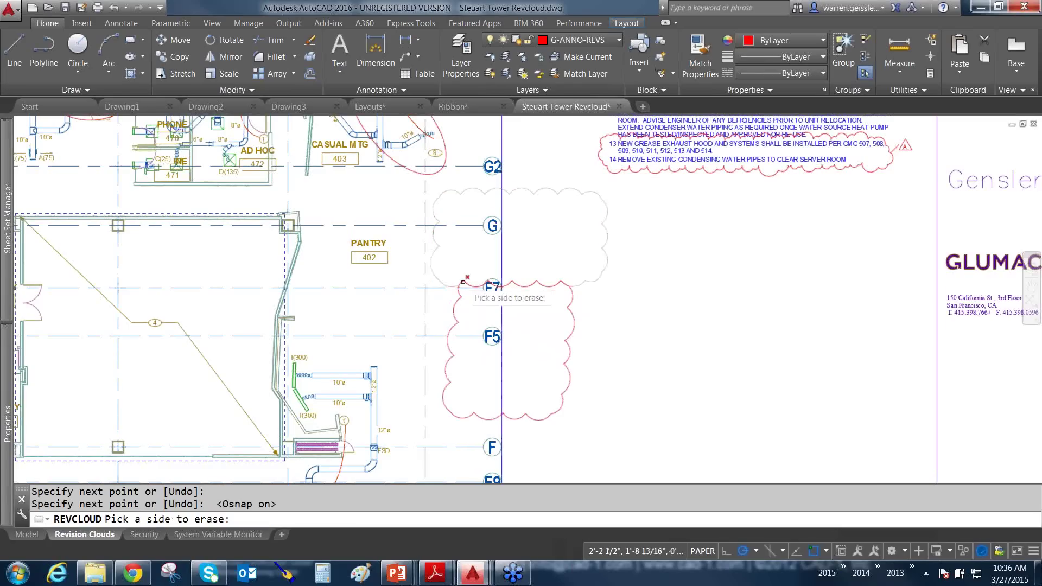
click(531, 291)
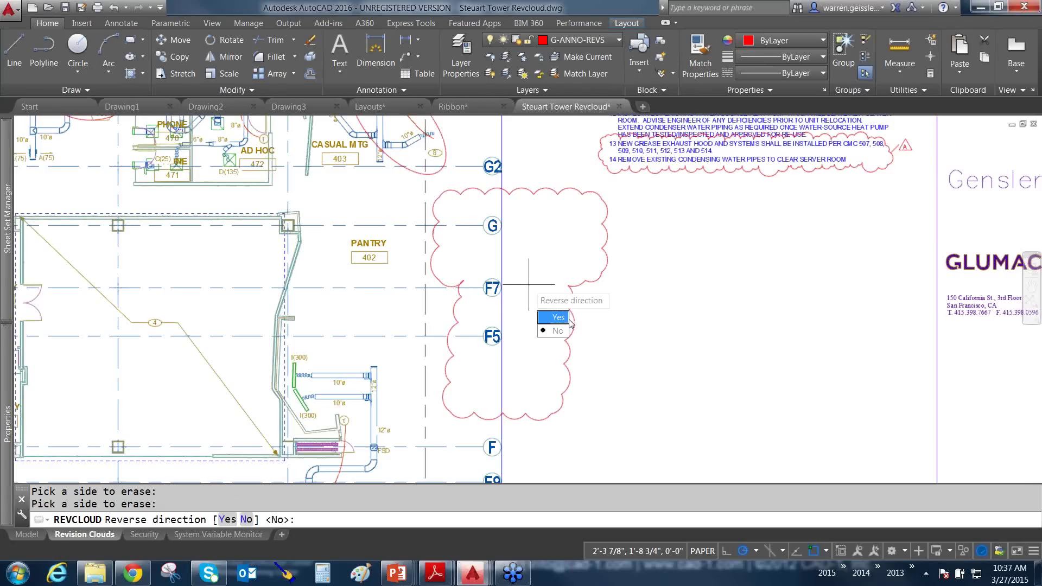
click(559, 331)
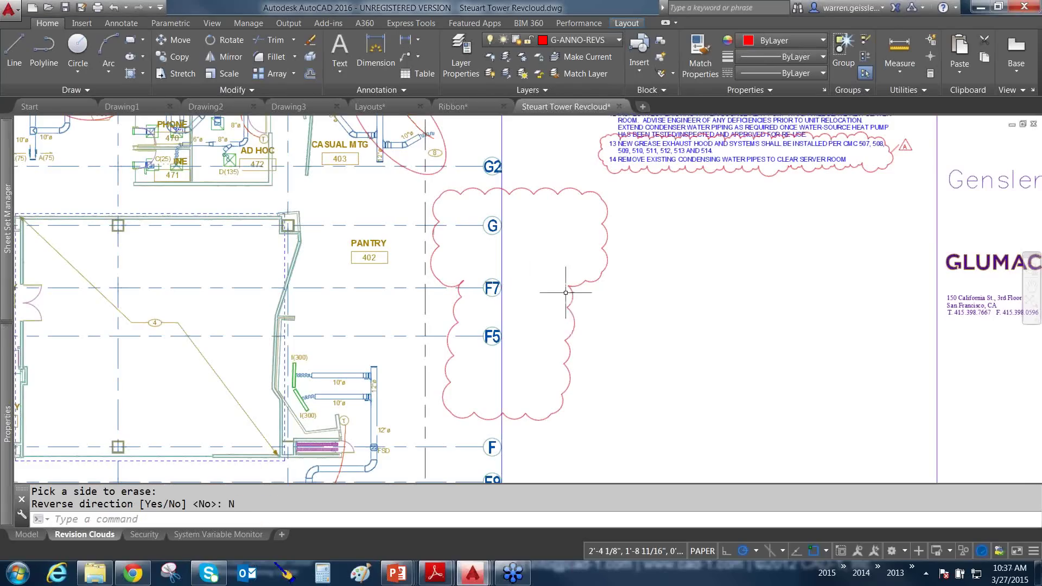
click(569, 297)
click(523, 346)
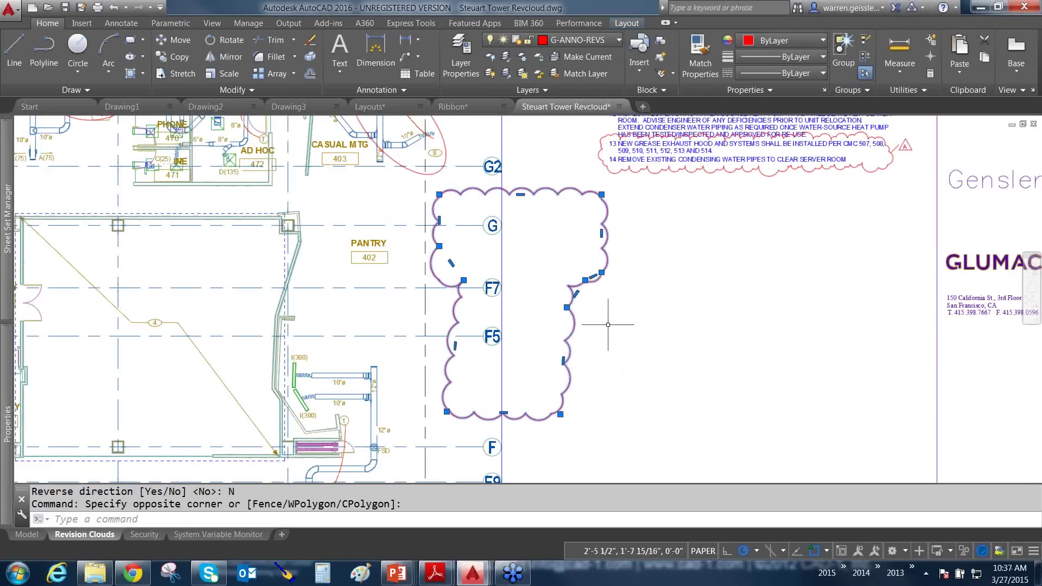
key(Escape)
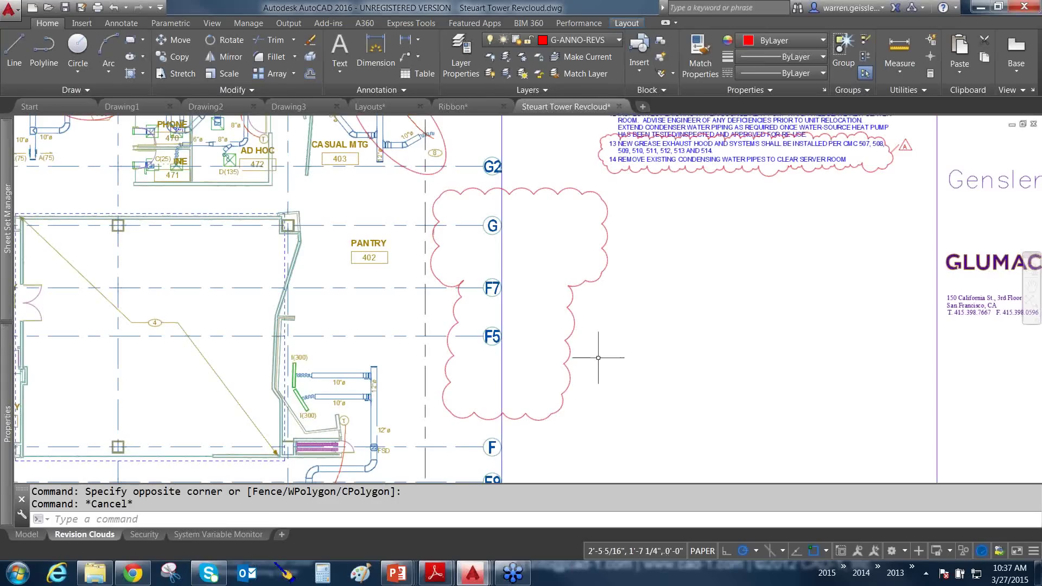
Open the Dimensioning sheet from the Documentation group of the sheet set, showing the balcony and spiral stair area
mouse_move(5, 270)
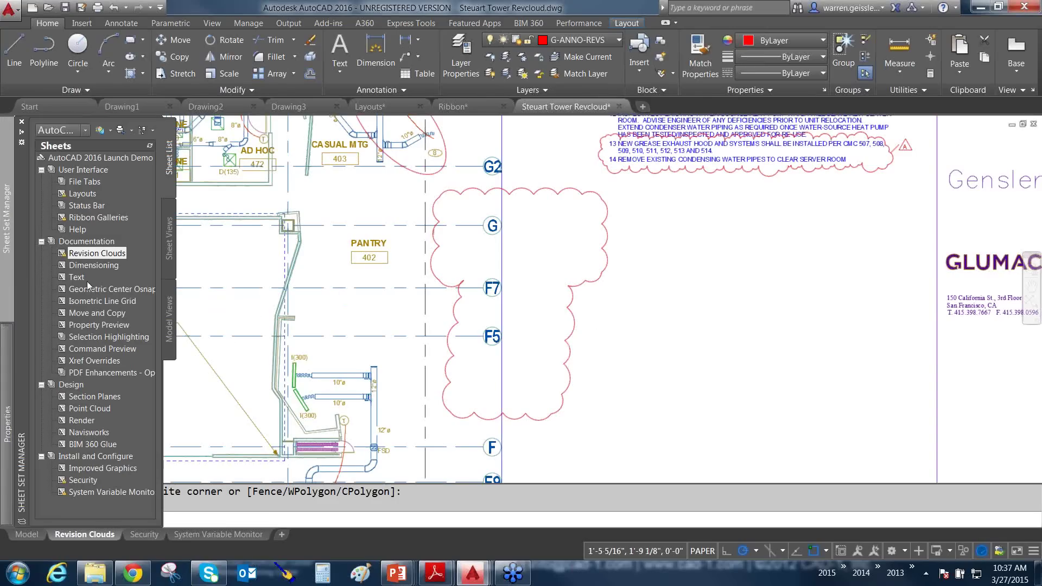
double_click(91, 265)
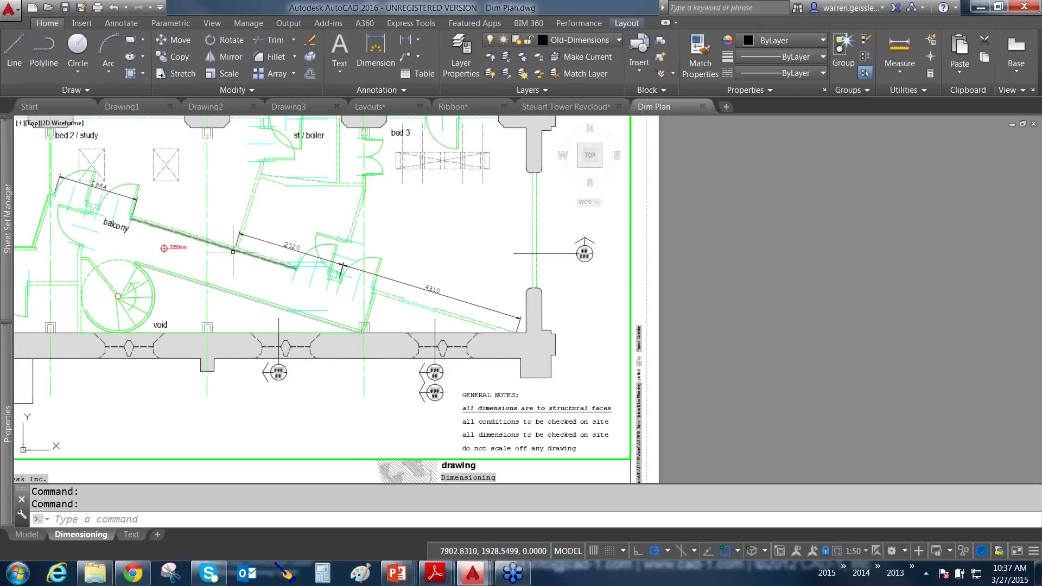
scroll(232, 251, up, 3)
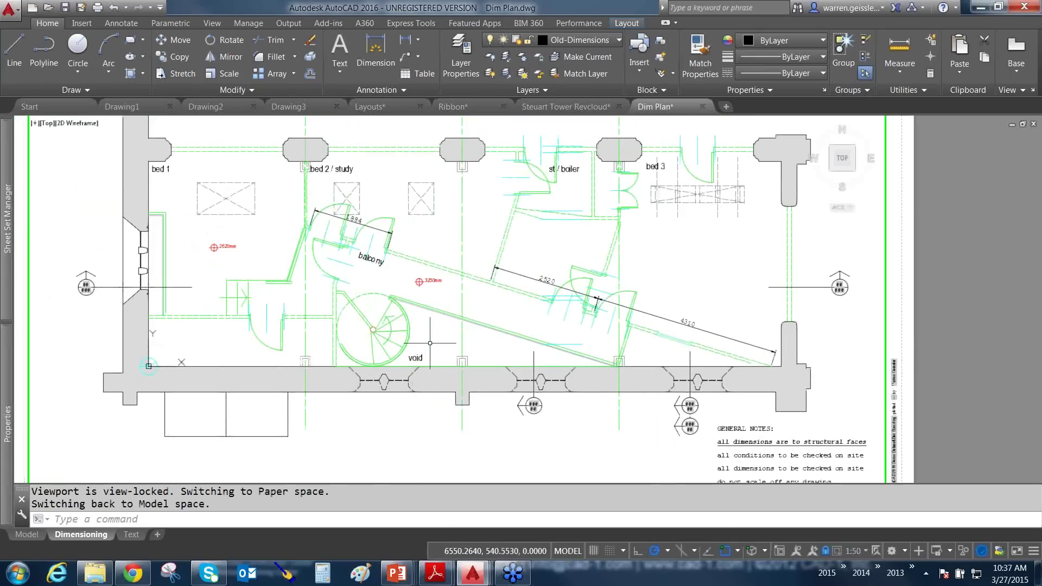
scroll(432, 340, up, 2)
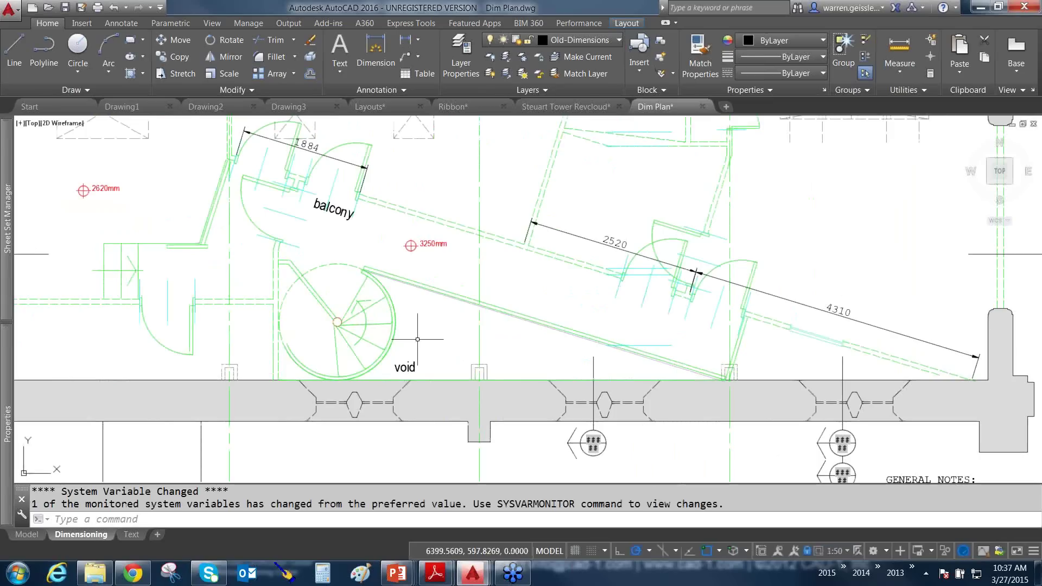
Examine the annotation Dimension tool and the list of layers that can be assigned to new dimensions
click(122, 23)
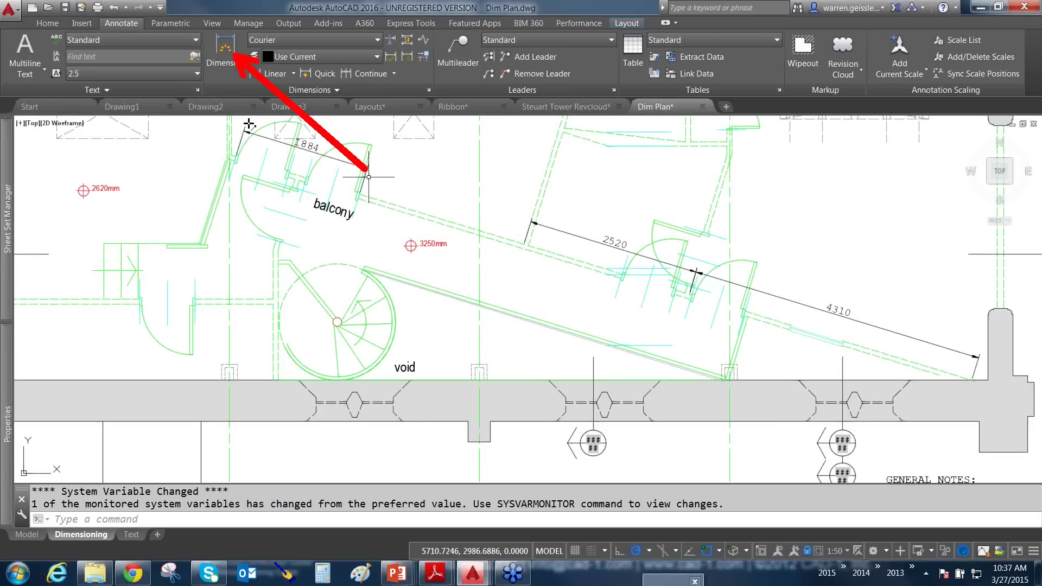
click(293, 74)
click(294, 73)
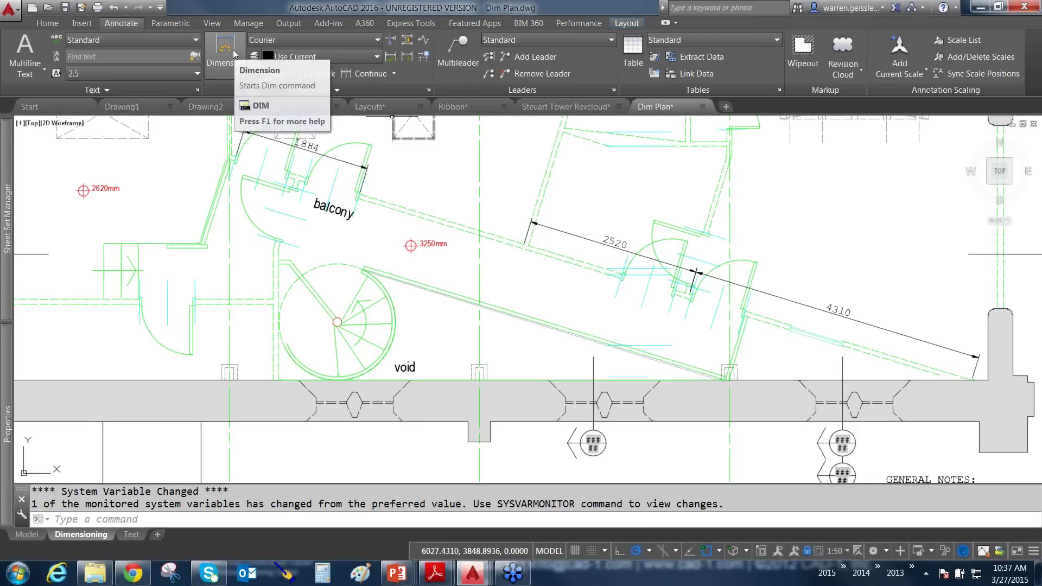
click(51, 27)
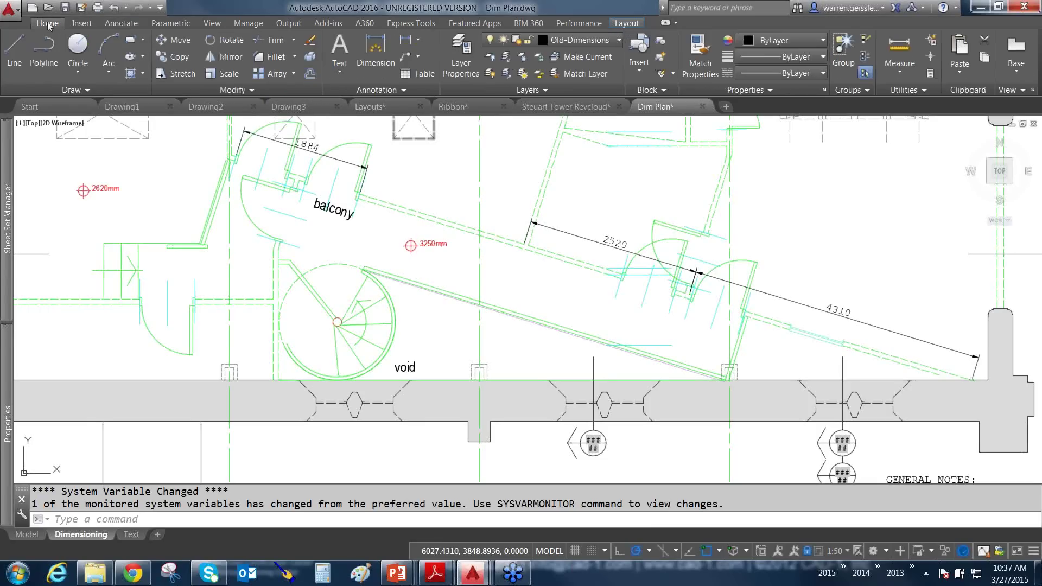
click(123, 25)
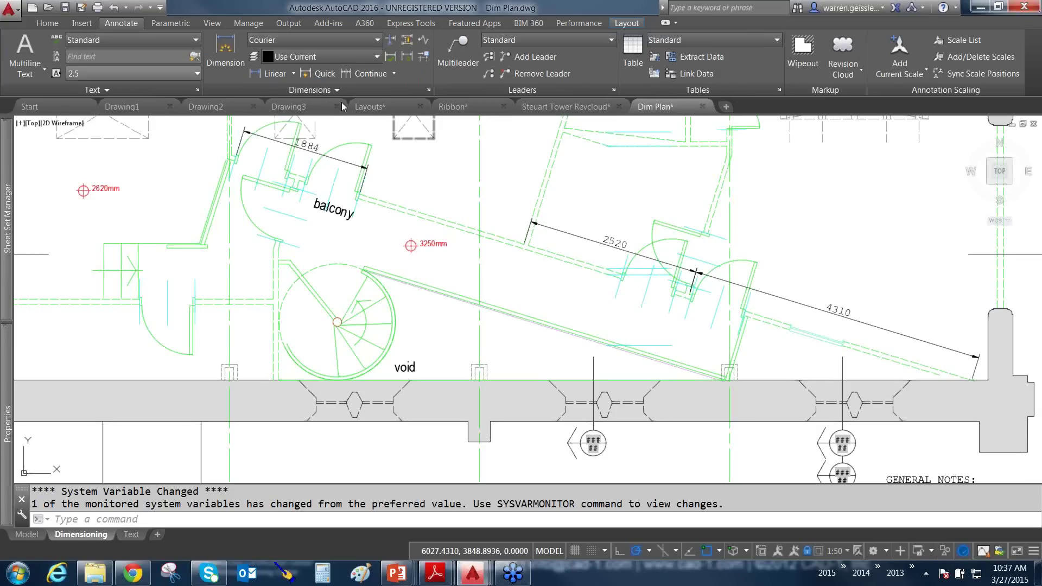
click(349, 56)
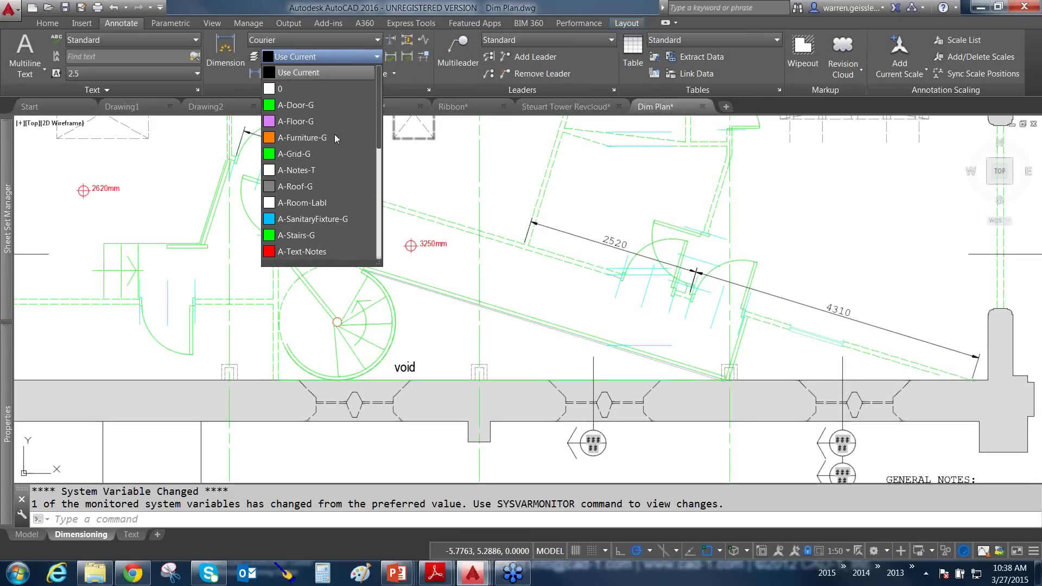
click(443, 182)
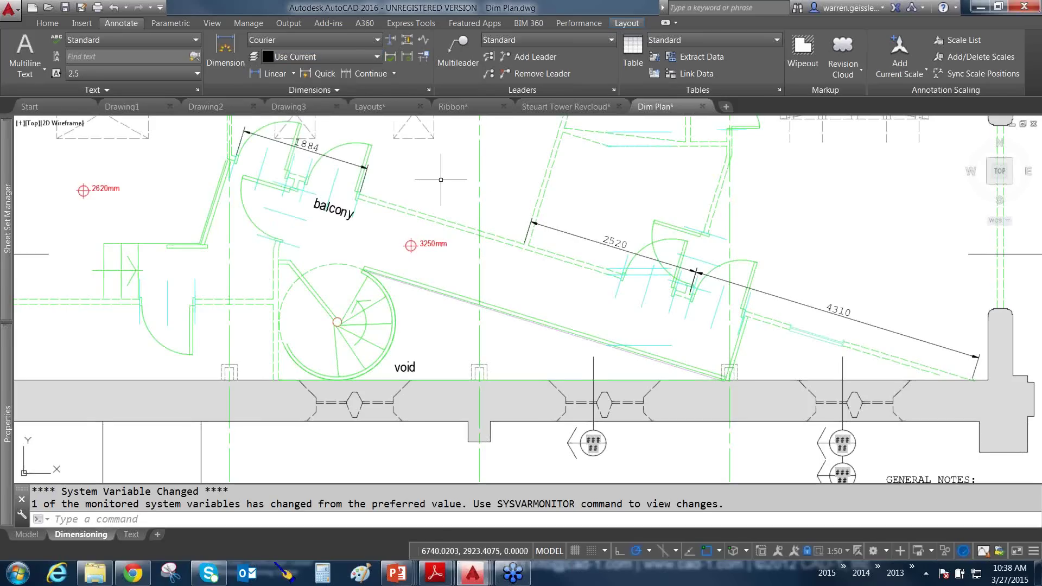
Set the DIMLAYER system variable to A-DIMS so new dimensions use that layer
text(d)
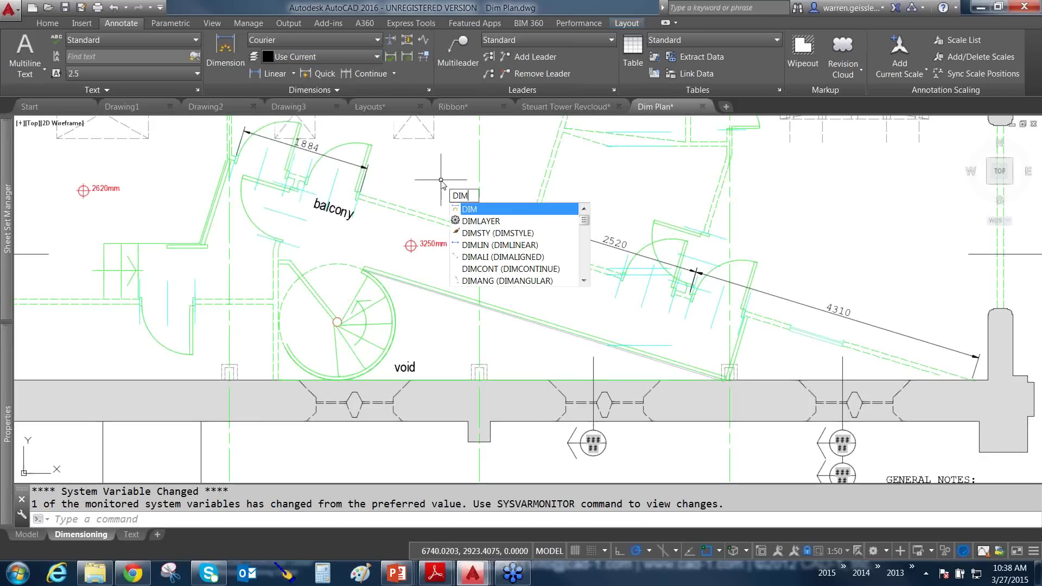
click(509, 219)
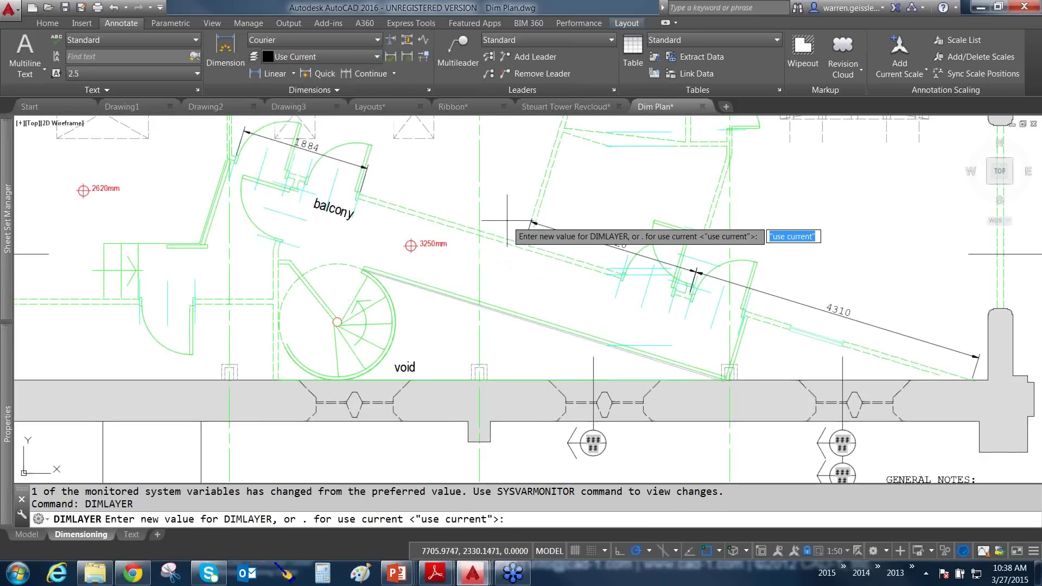
text(A)
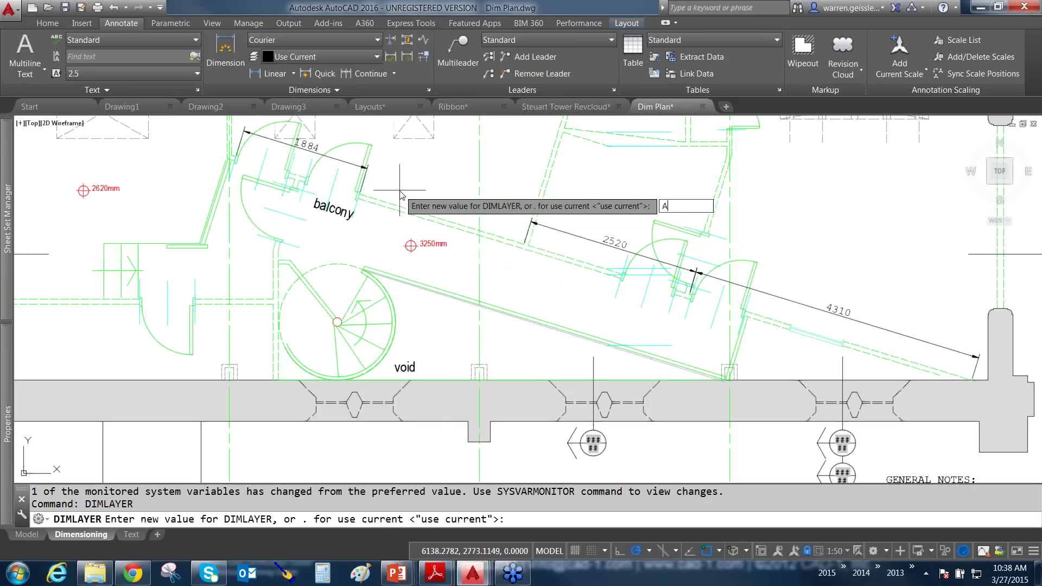
text(-DIMS)
key(Return)
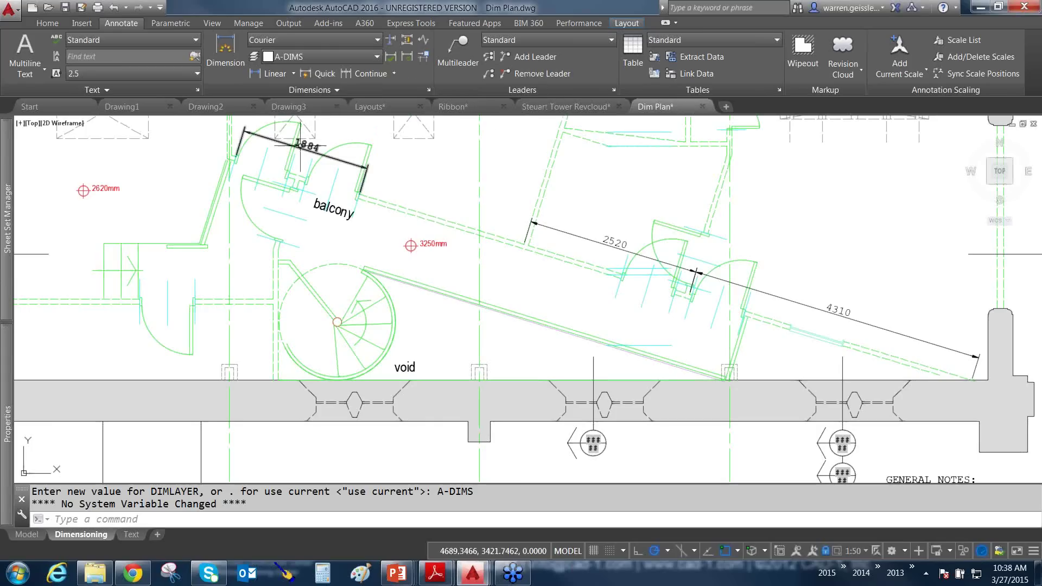
Add a radius dimension to the spiral stair's outer circle with the Dimension command, placing its text just outside the stair above the void label
click(224, 43)
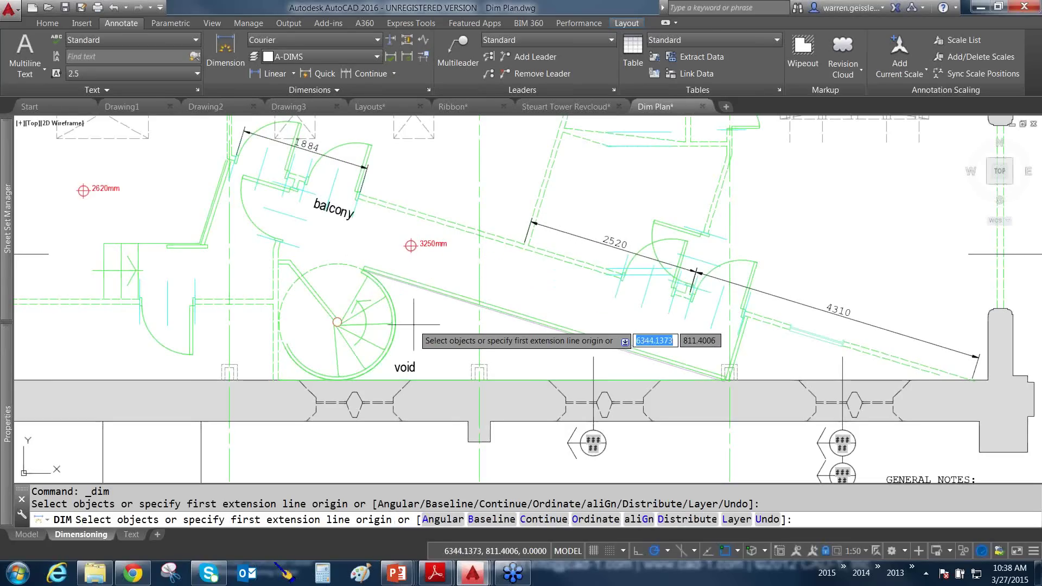
mouse_move(438, 289)
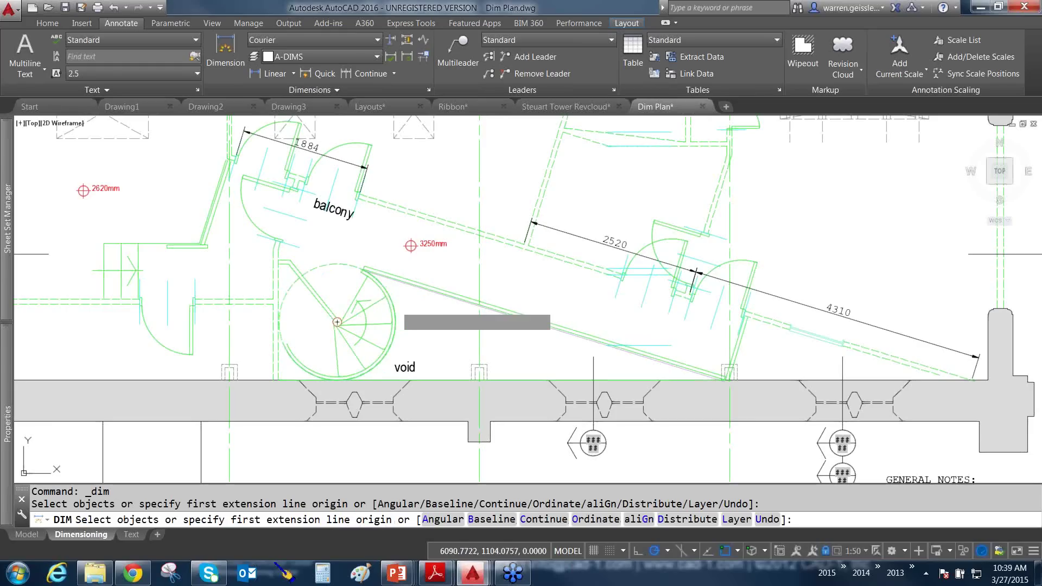
right_click(393, 307)
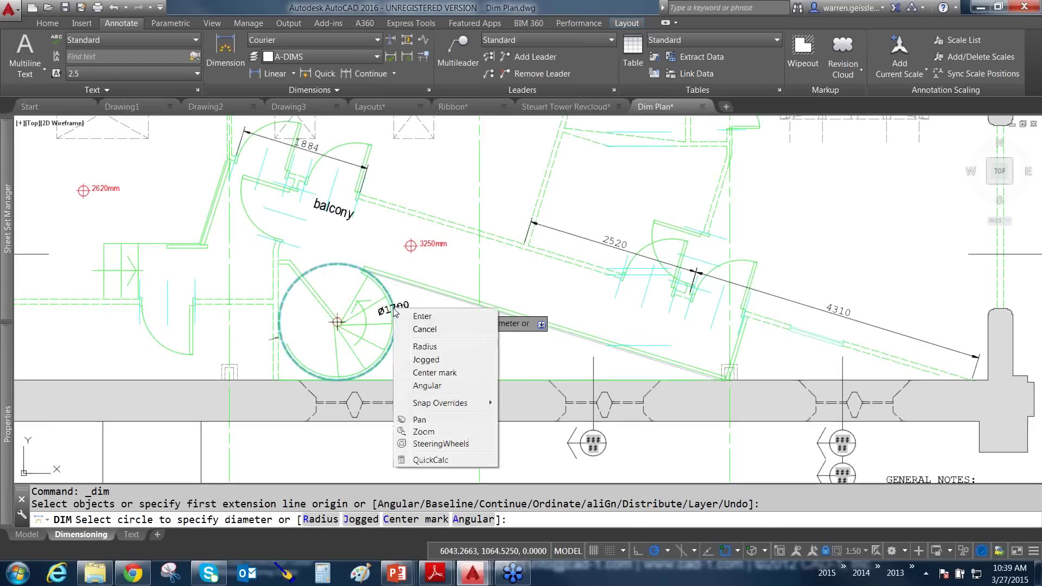
click(424, 347)
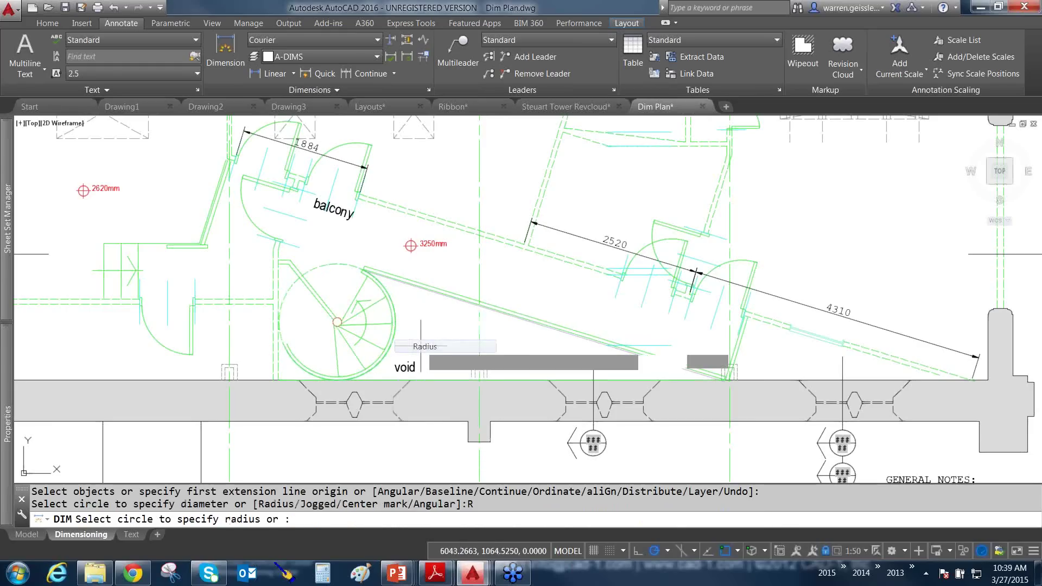
click(395, 306)
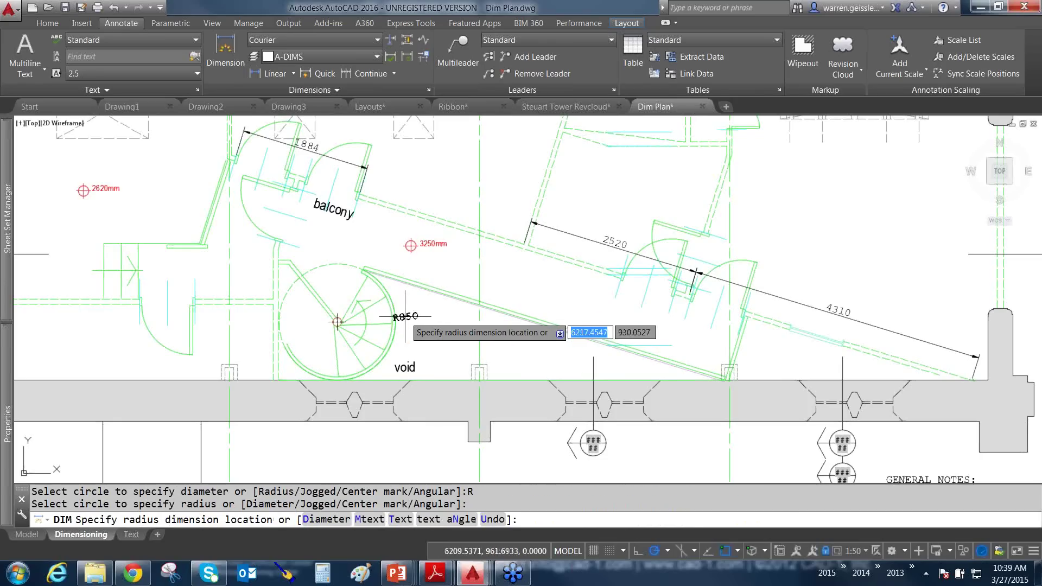
click(424, 330)
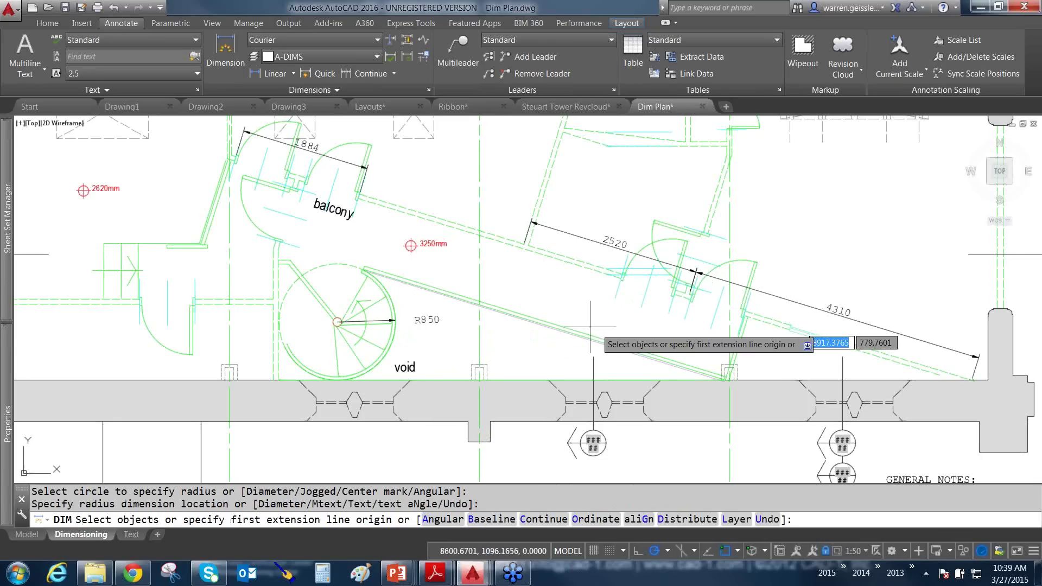
Add an angular dimension between the sloping dashed wall line and the horizontal wall face, below the 4310 dimension
mouse_move(686, 337)
middle_down()
mouse_move(395, 210)
mouse_move(377, 220)
middle_up()
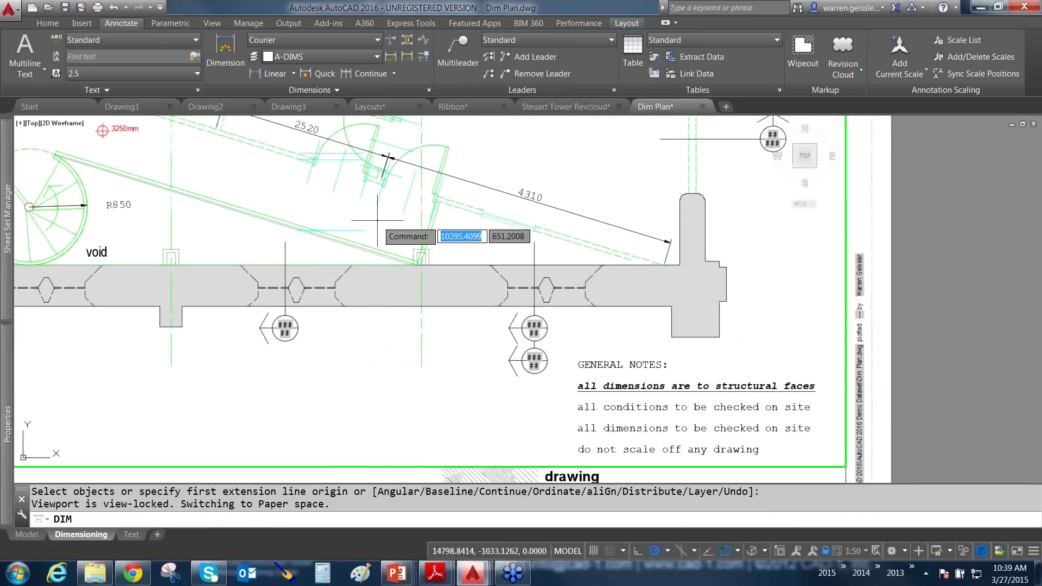
click(586, 246)
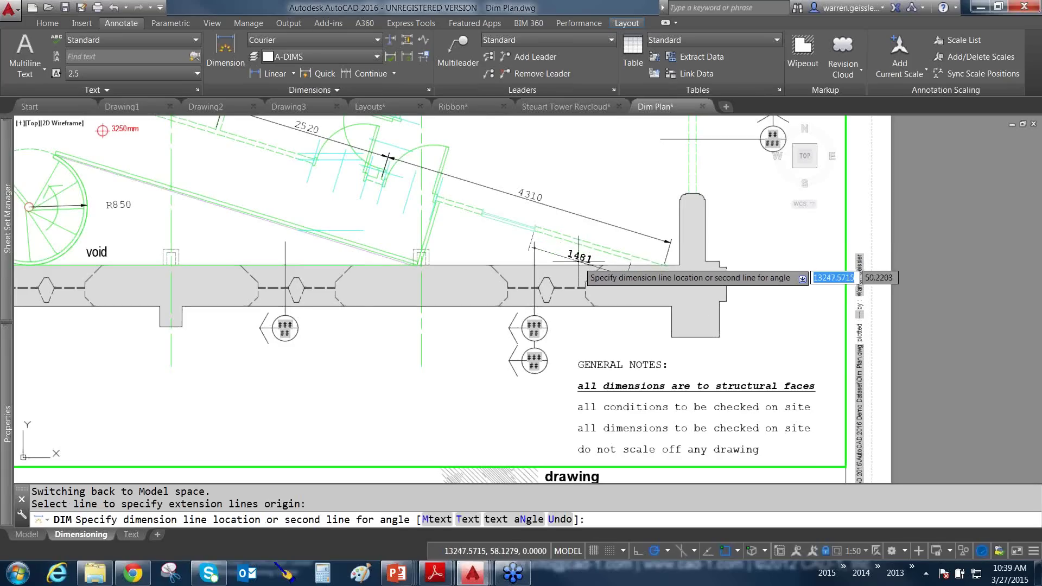
click(580, 263)
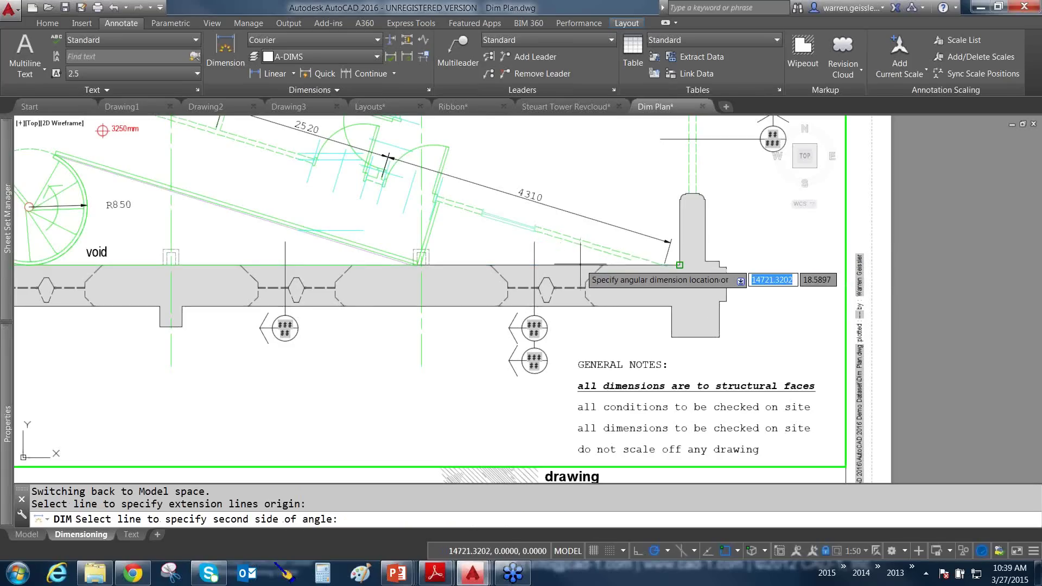
click(568, 255)
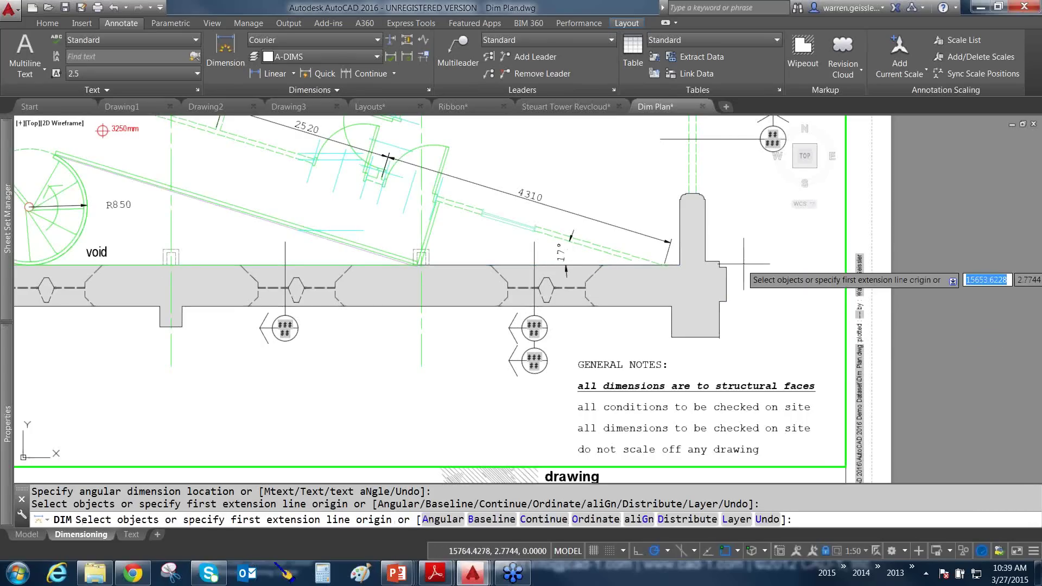
scroll(720, 248, up, 3)
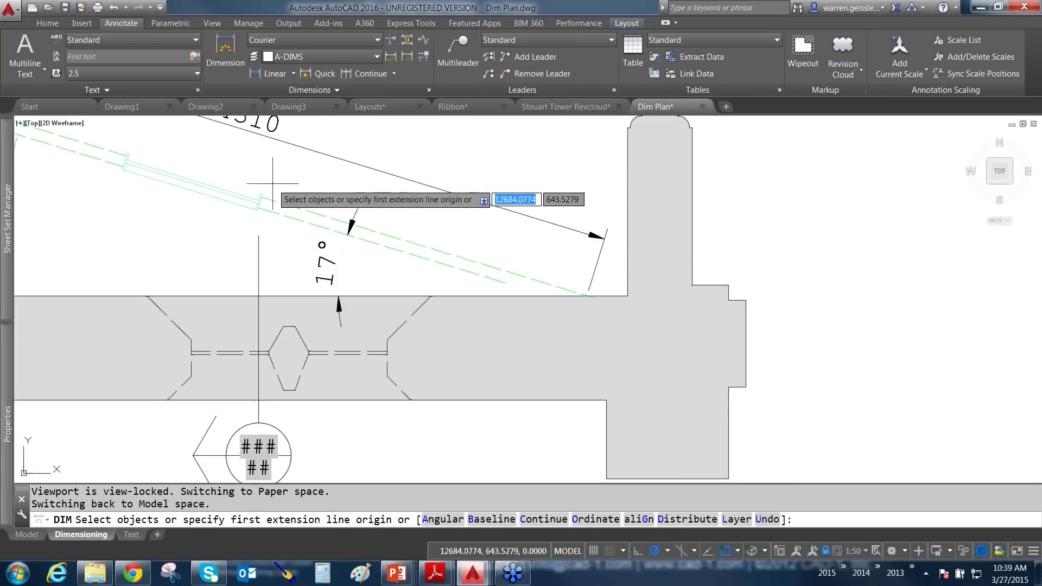
middle_drag(275, 197, 279, 184)
scroll(279, 183, down, 5)
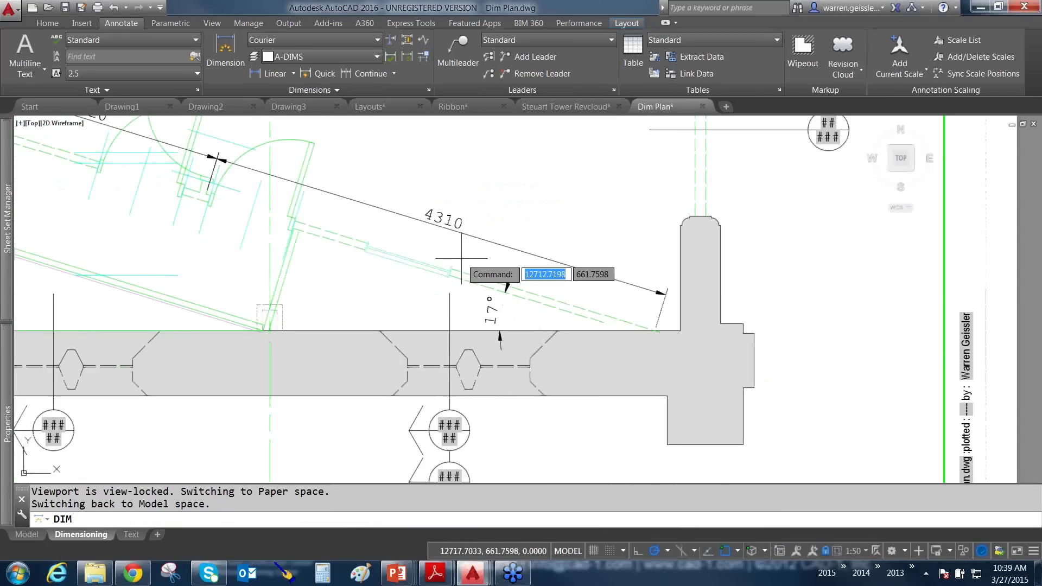
Add an aligned dimension along the sloping dashed wall directly on the 4310 dimension line, moving the overlapping dimension away
key(Return)
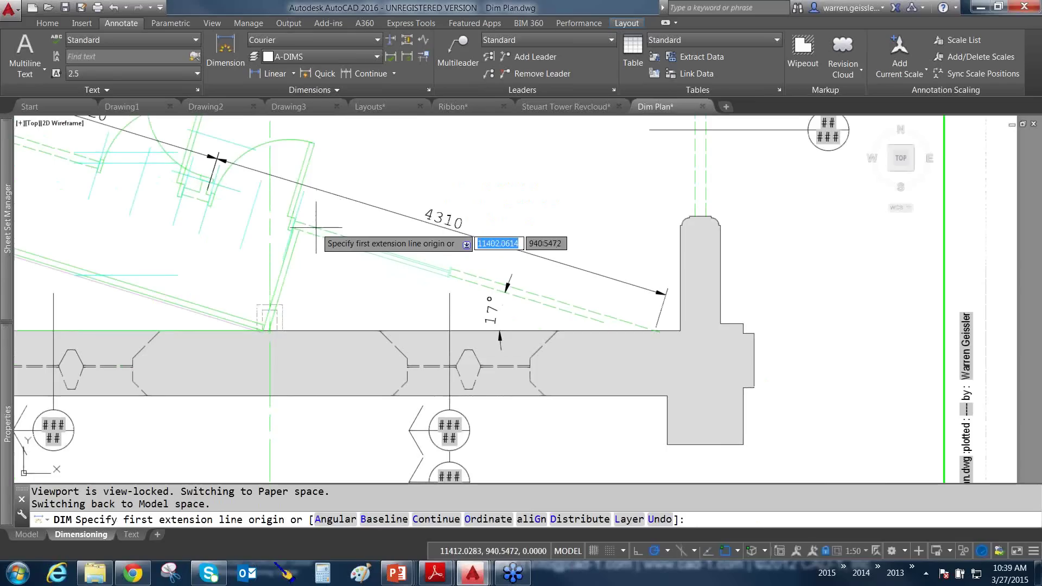
click(293, 221)
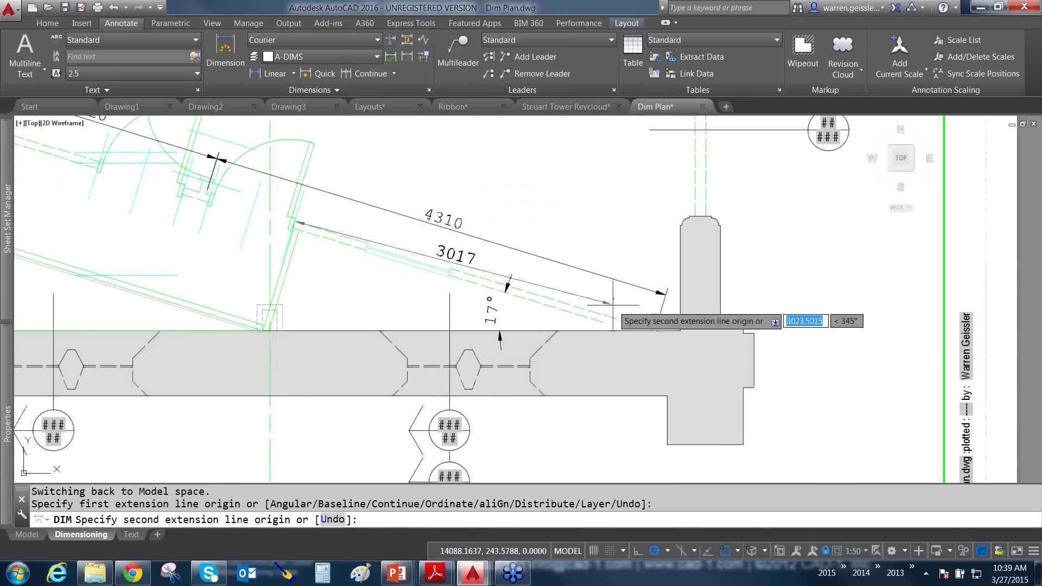
click(658, 328)
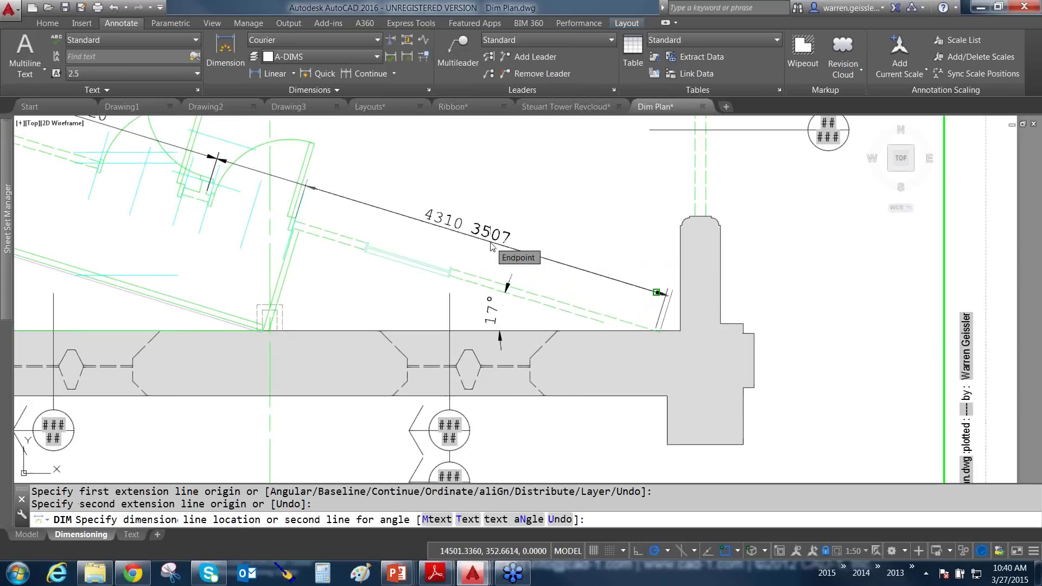
shift+right_click(491, 244)
click(520, 498)
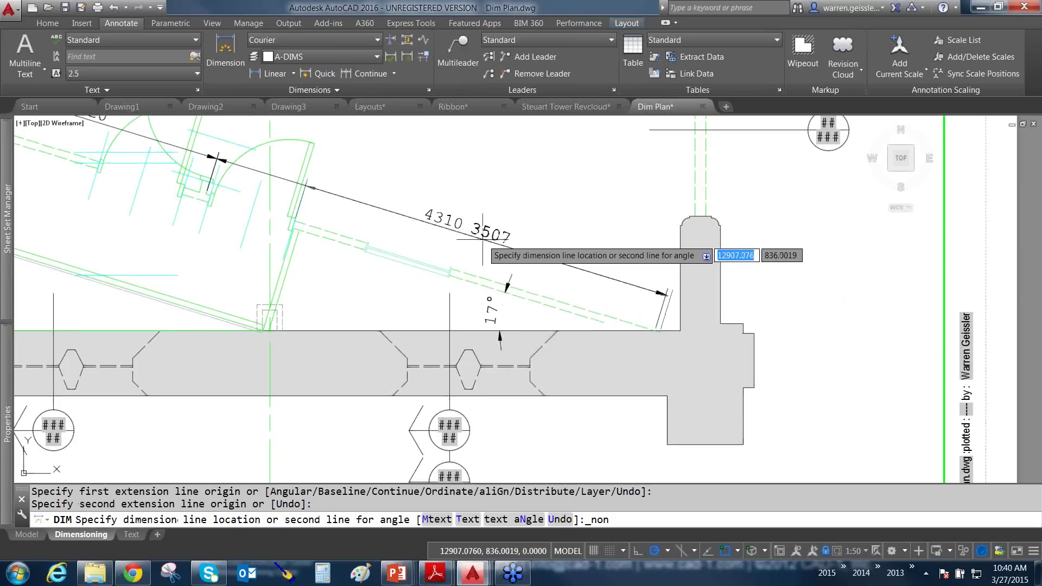
shift+right_click(483, 243)
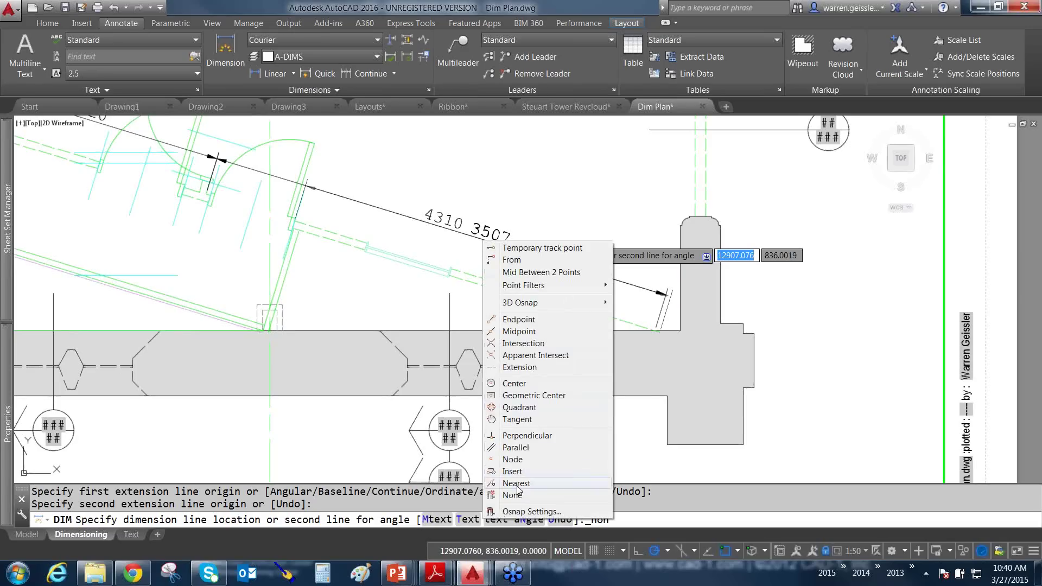
click(516, 480)
shift+right_click(480, 260)
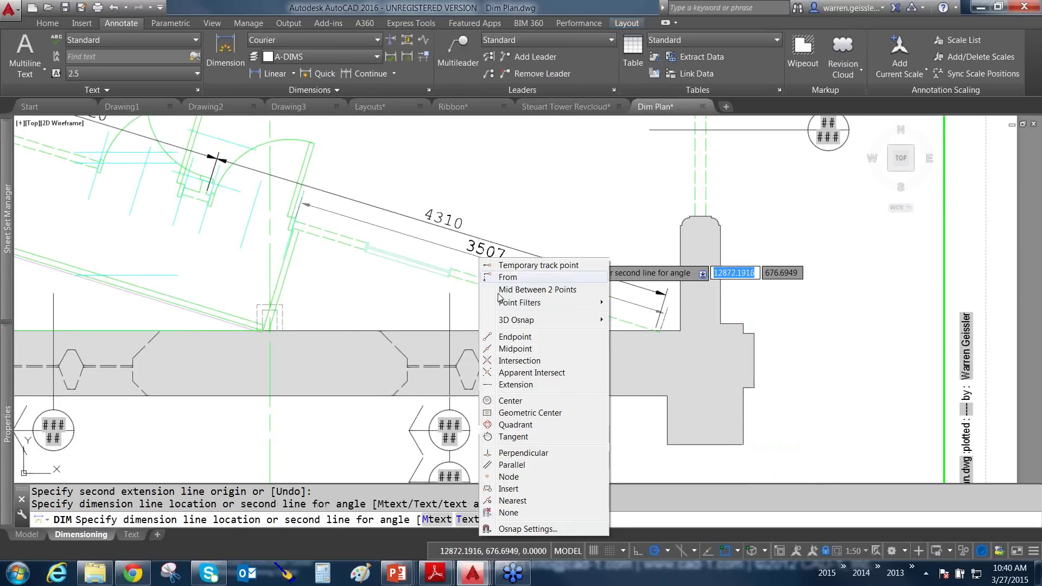
click(536, 501)
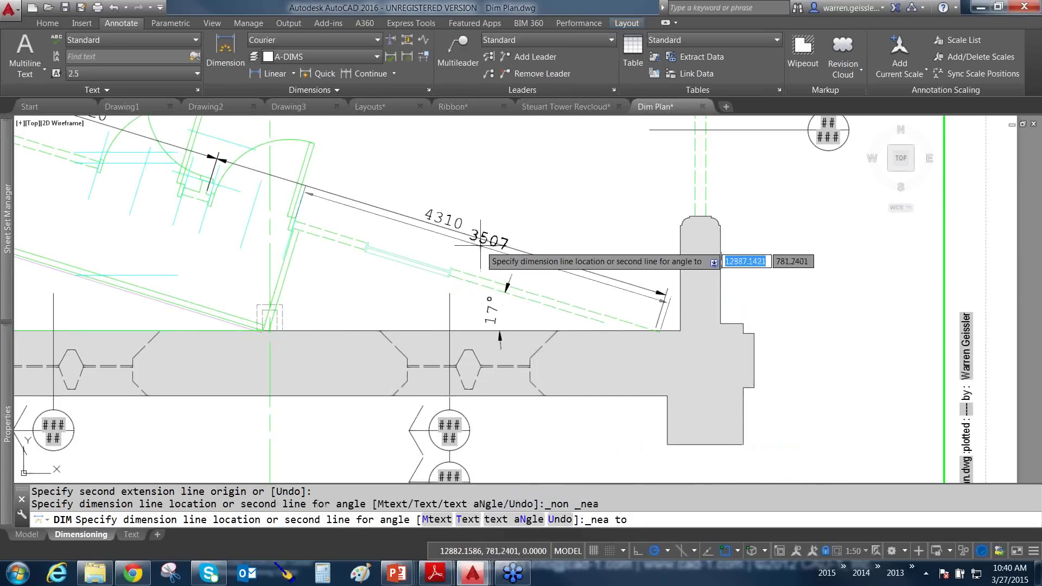
click(481, 239)
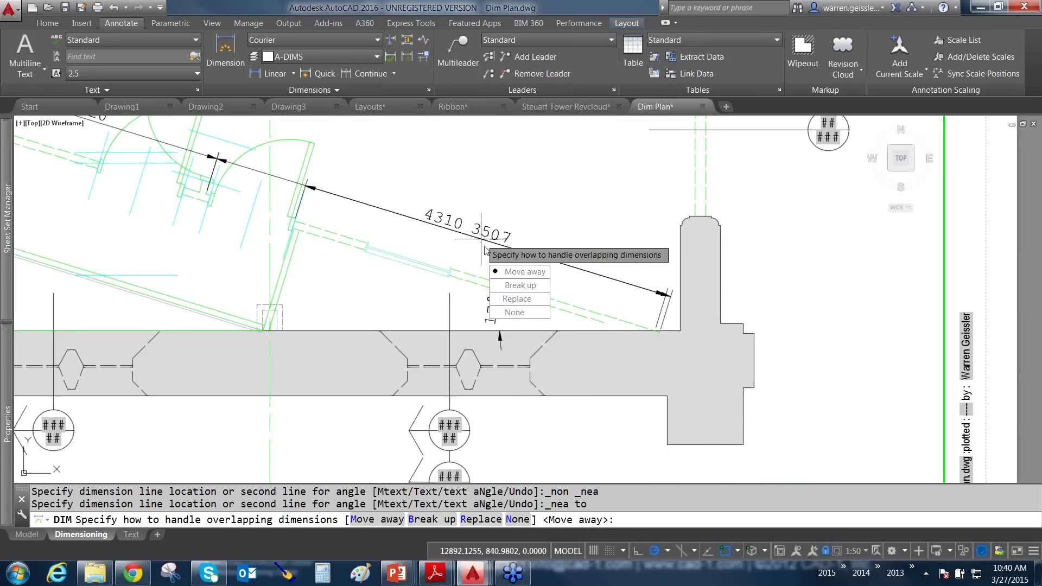
click(520, 277)
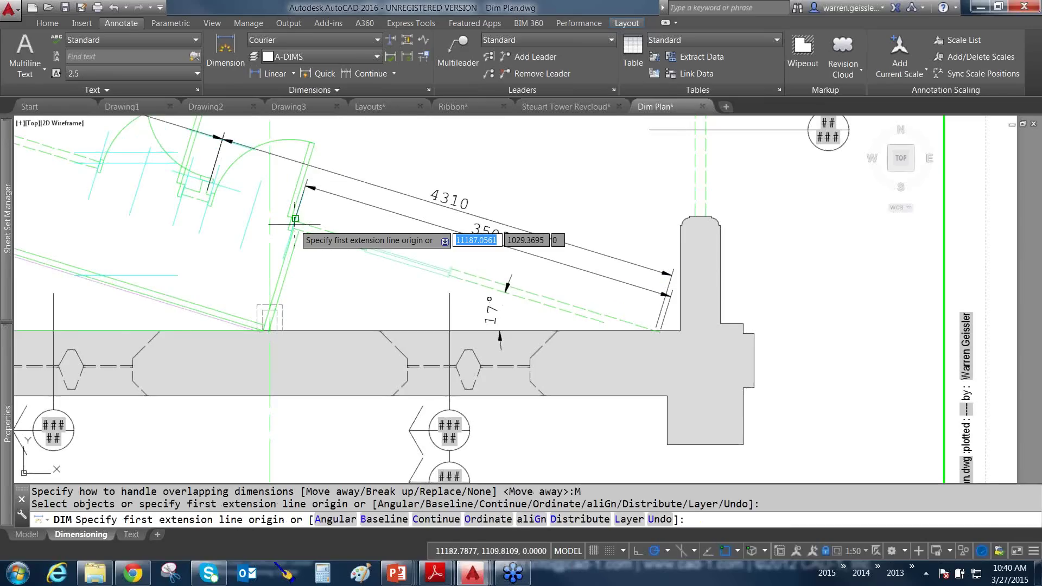
Dimension the window in the sloping dashed wall on the 3507 dimension line, breaking up the overlapping dimension
mouse_move(300, 228)
middle_down()
mouse_move(373, 253)
mouse_move(396, 302)
mouse_move(305, 271)
mouse_move(289, 251)
middle_up()
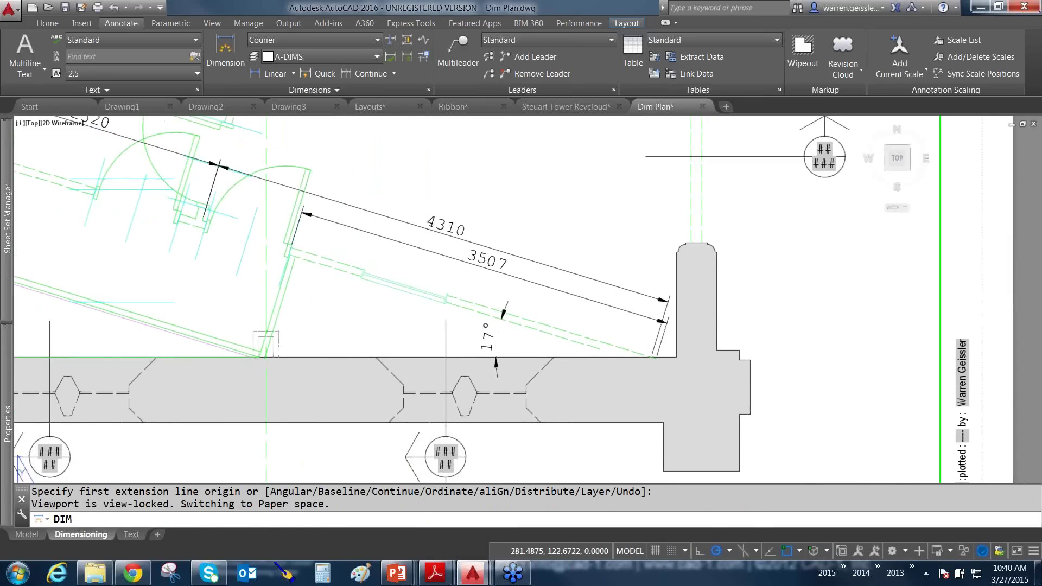
click(405, 284)
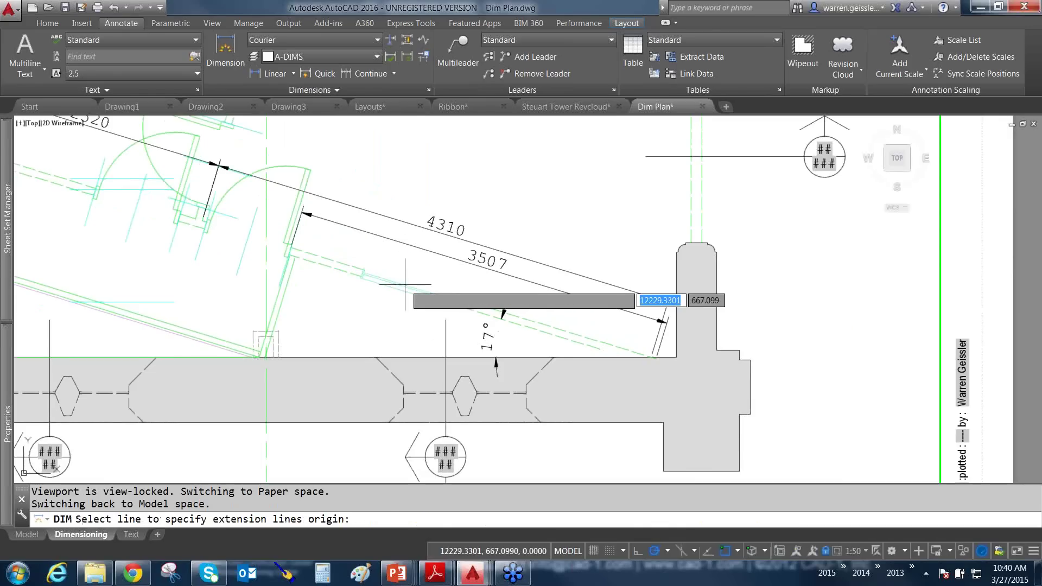
shift+right_click(413, 260)
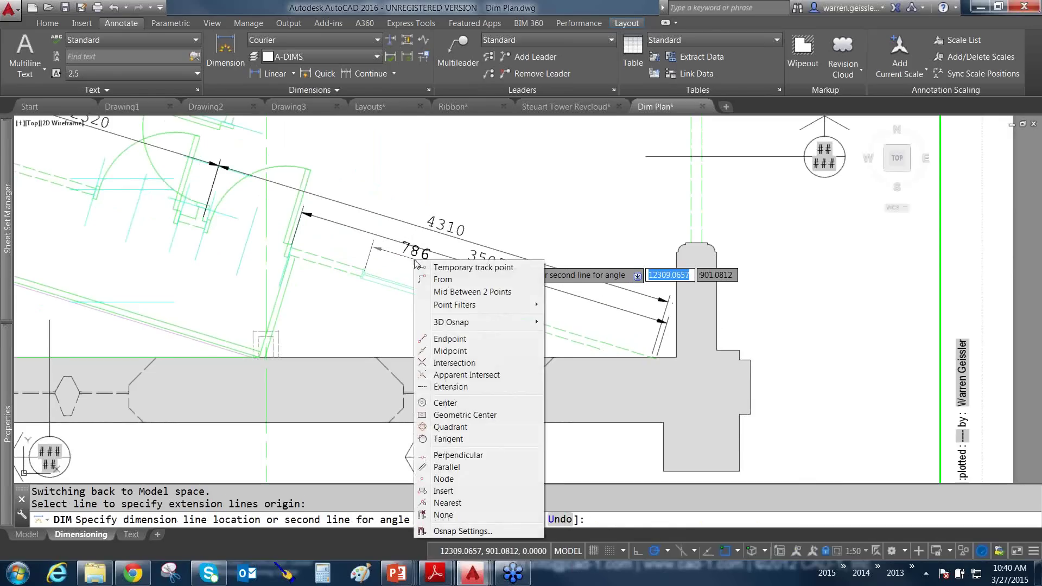
click(443, 507)
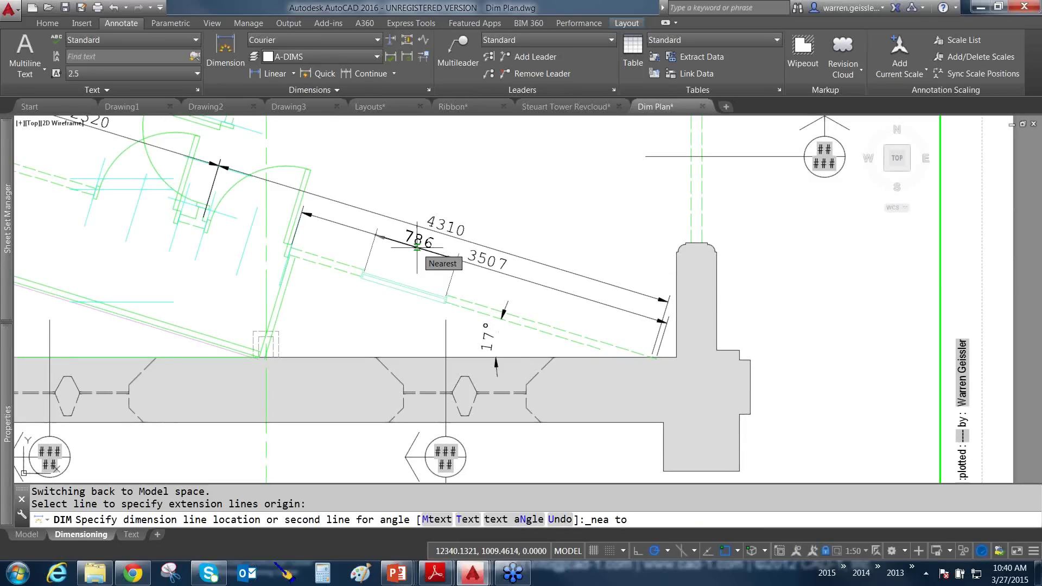
click(416, 247)
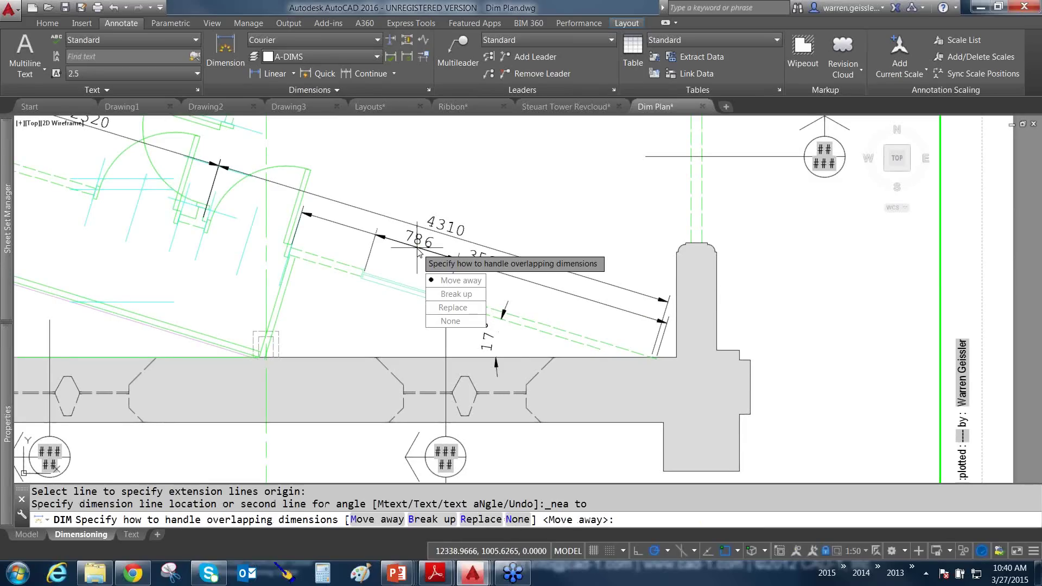
click(450, 296)
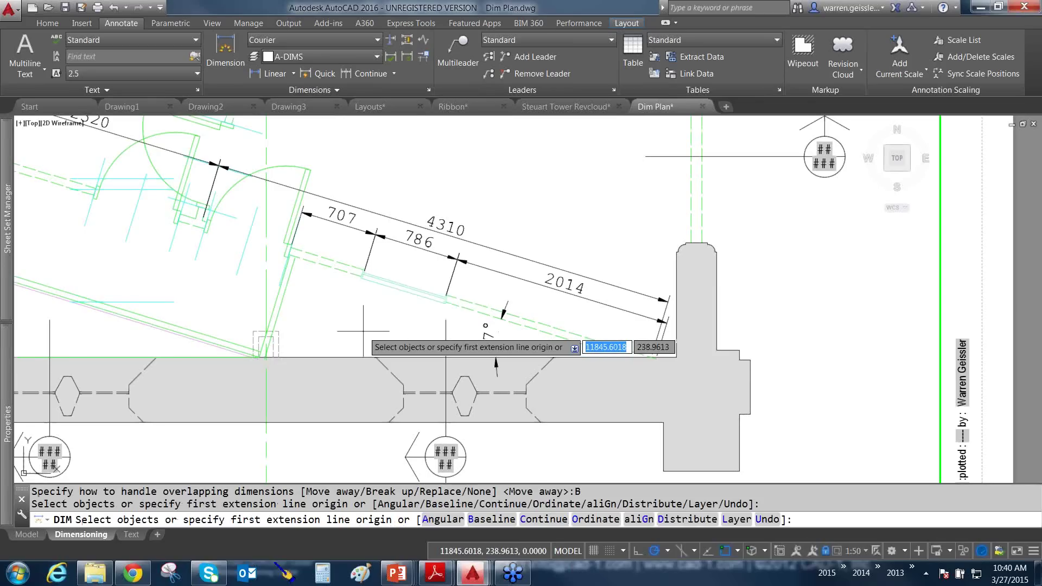
click(293, 73)
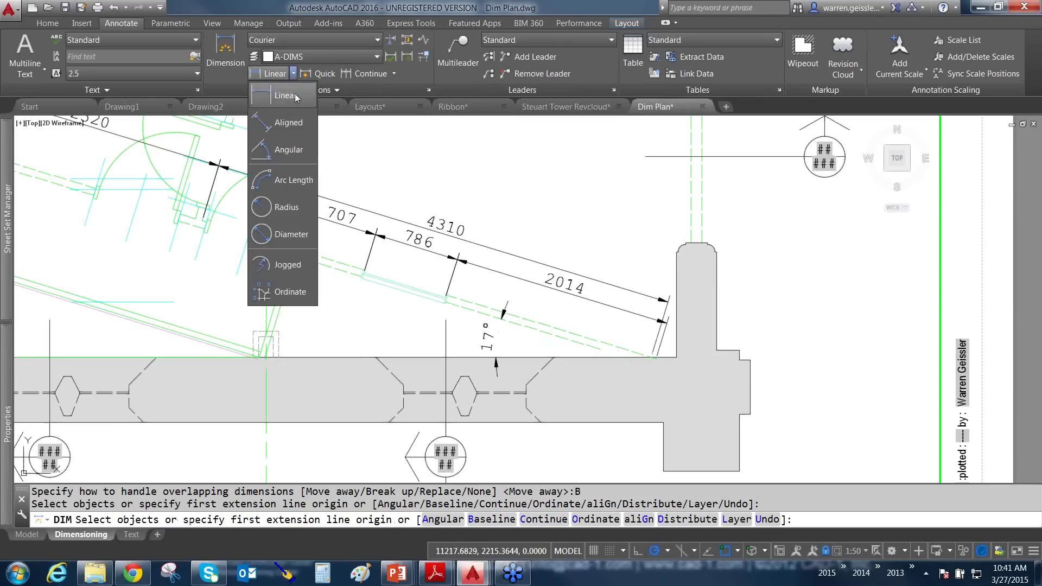
click(367, 158)
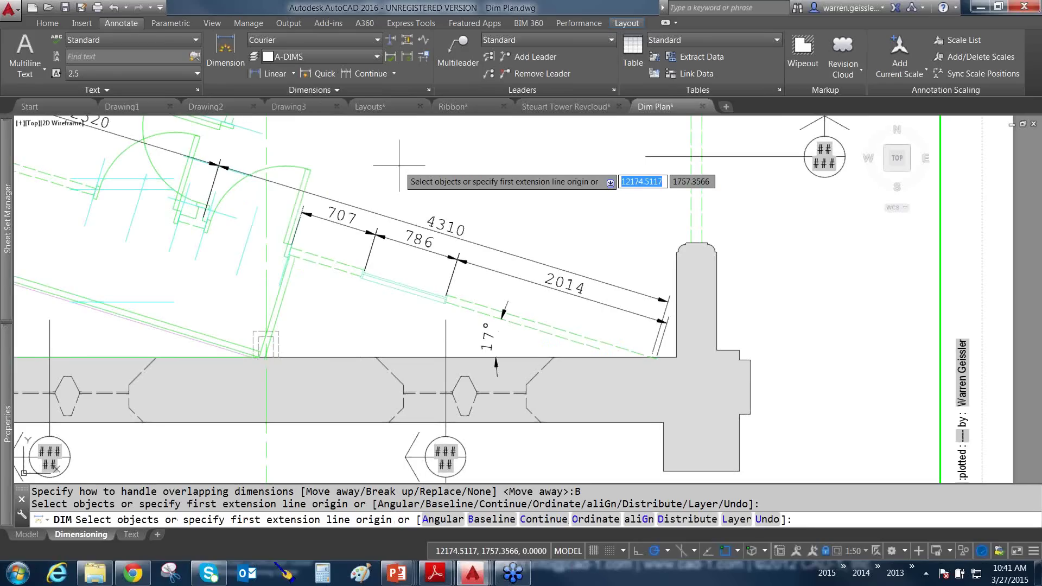
key(Escape)
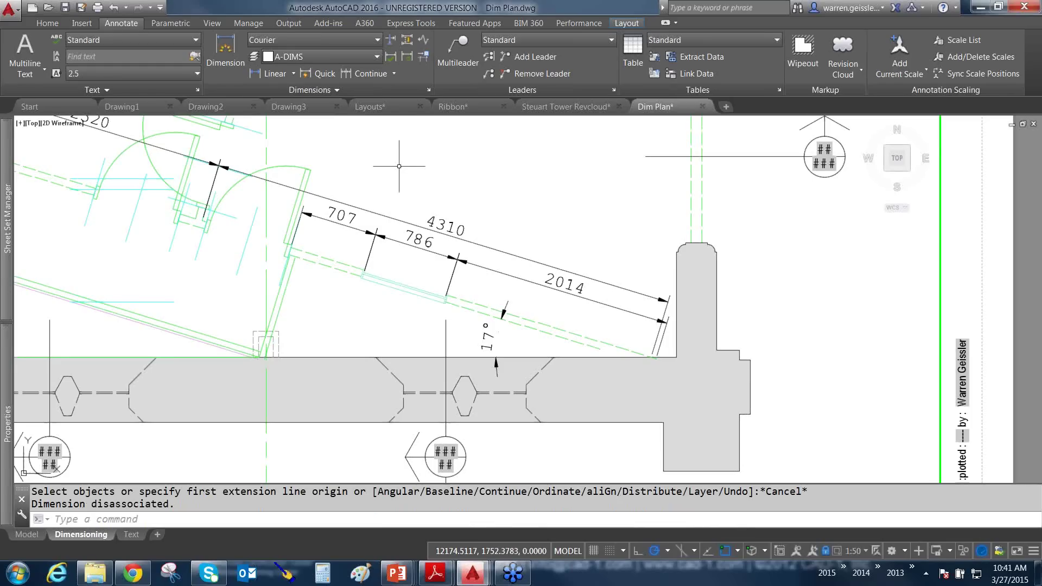
click(221, 43)
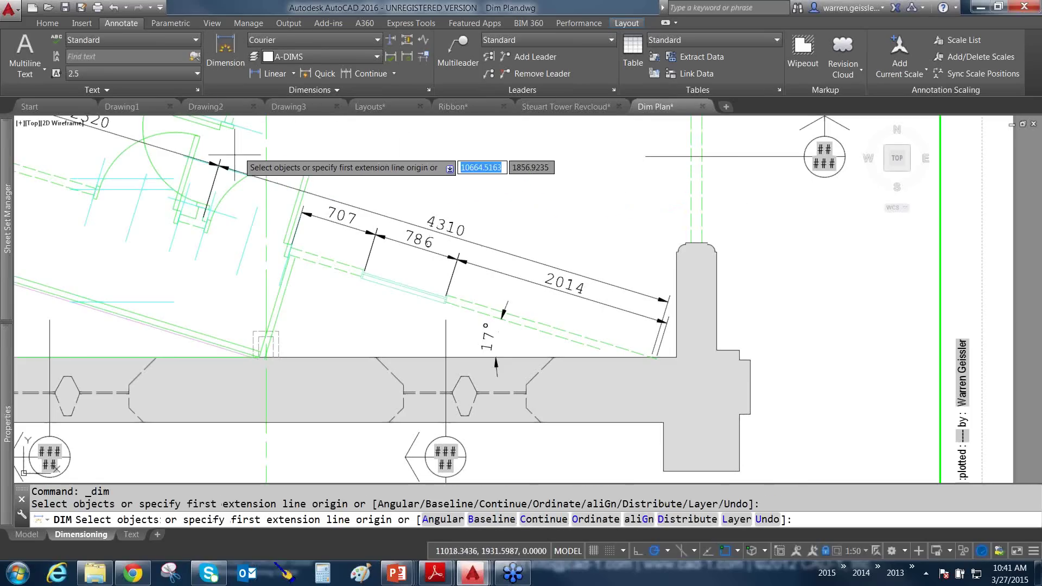
click(310, 170)
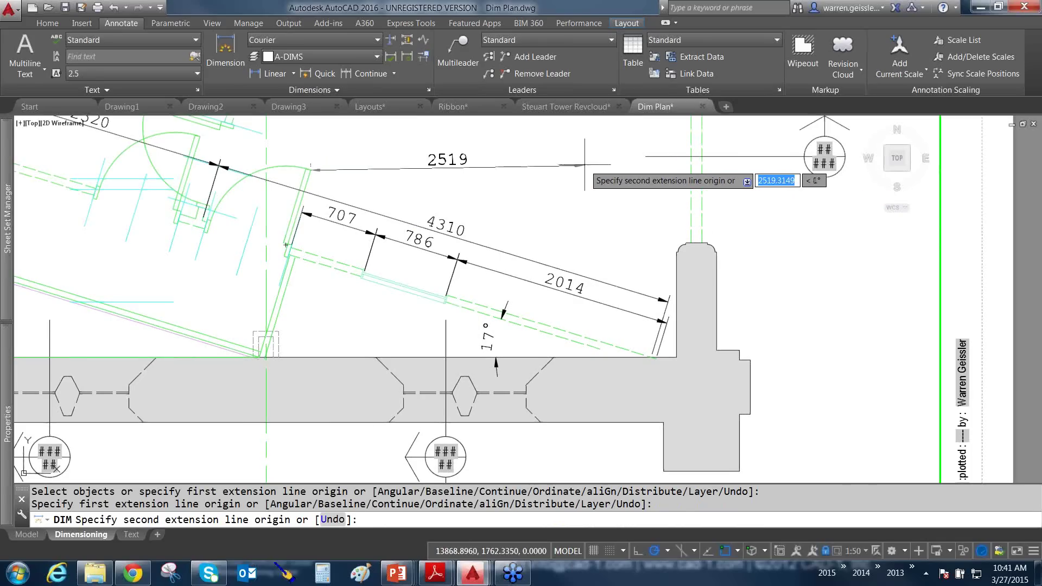
key(Escape)
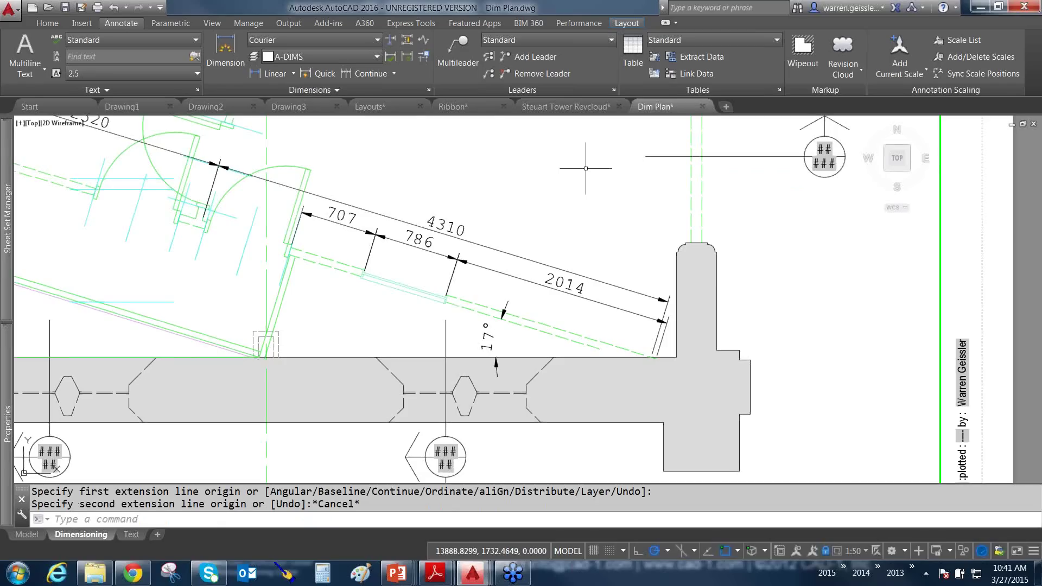
Replace the 2014 dimension's text with "This is dimension text here" and set its text width so it wraps onto two lines
scroll(578, 298, up, 2)
click(576, 293)
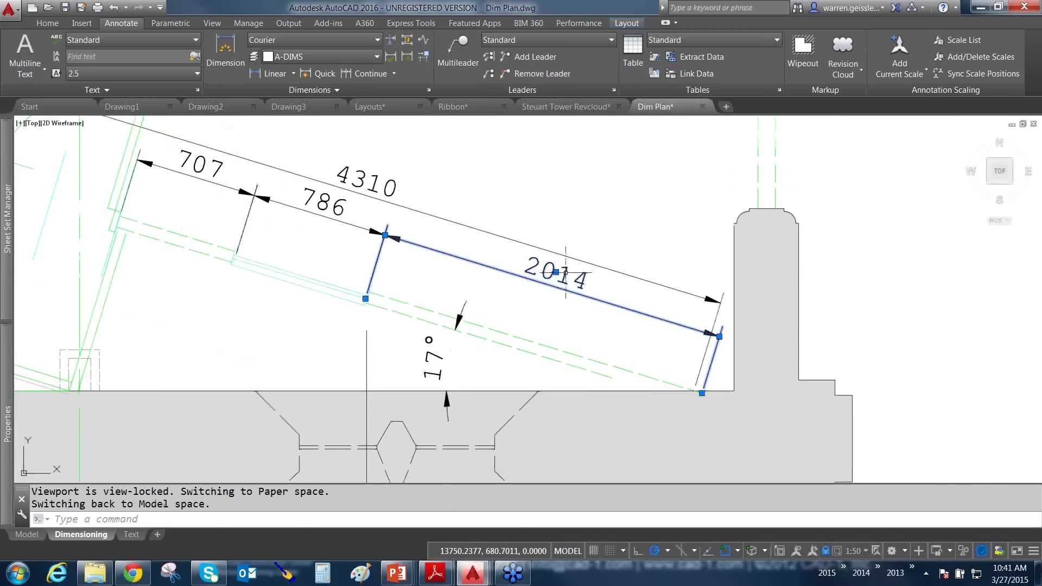
double_click(559, 274)
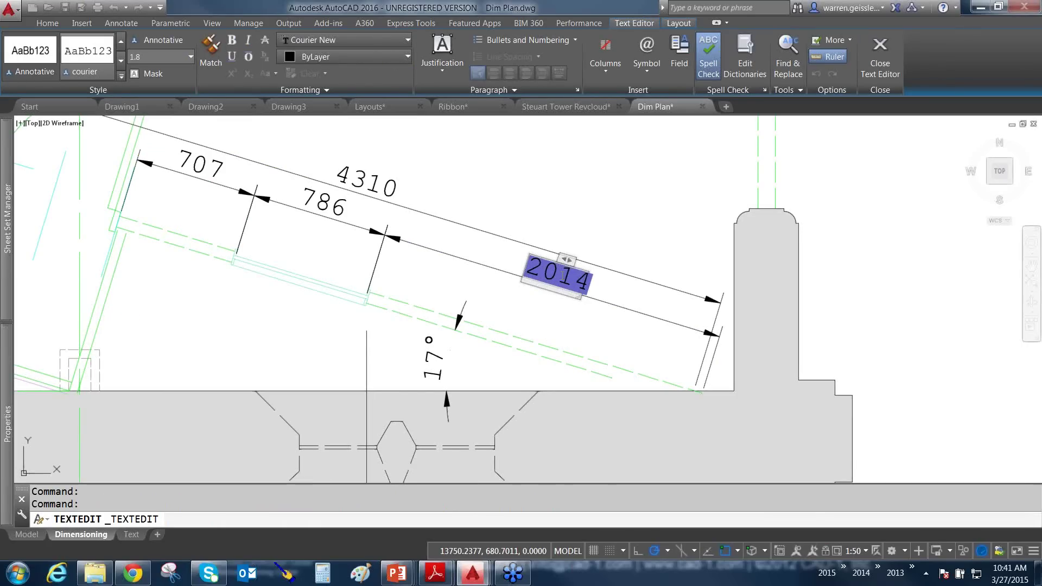
key(BackSpace)
text(T)
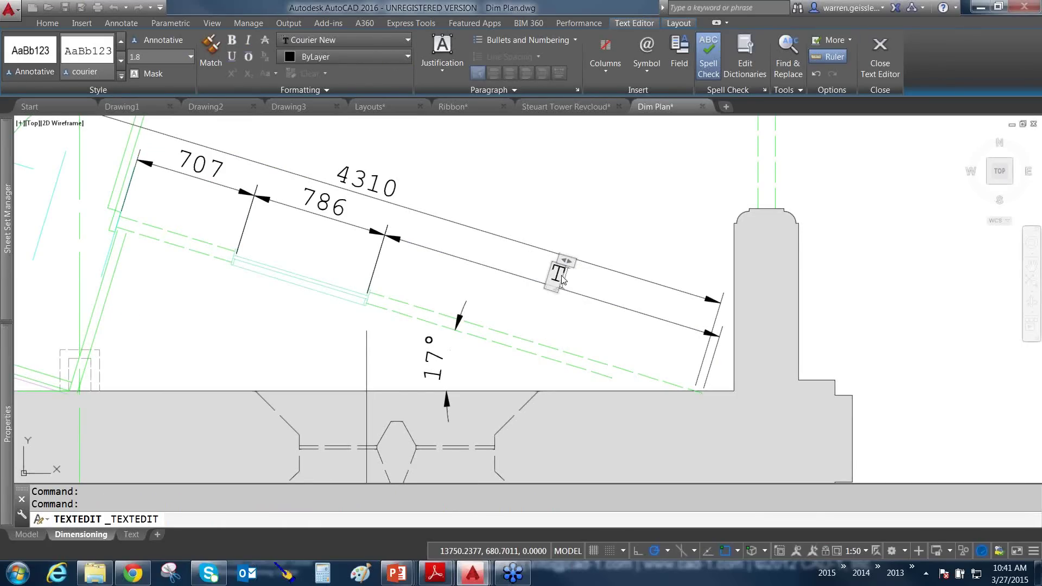
text(his is )
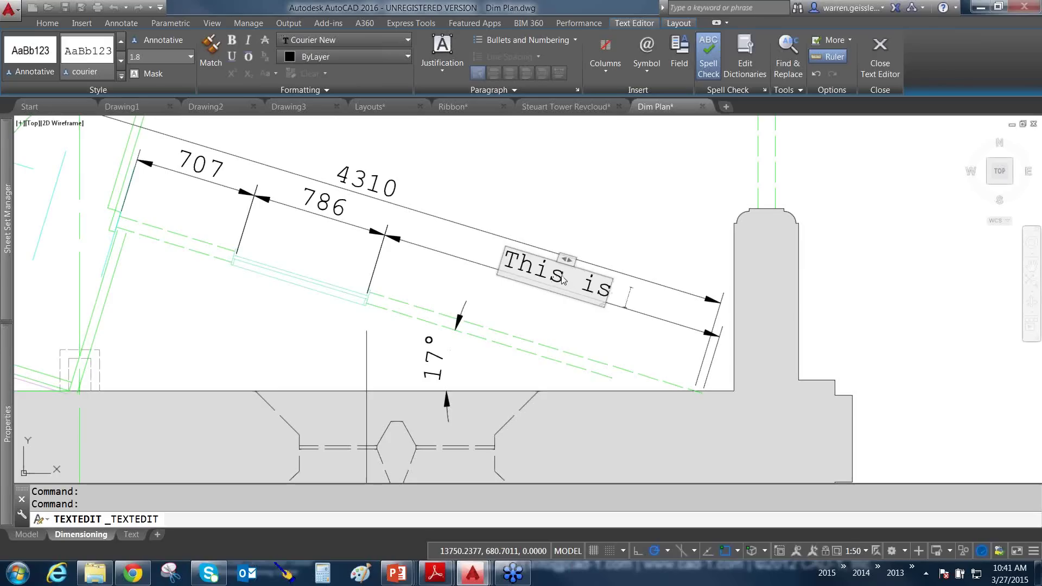
text(dimension)
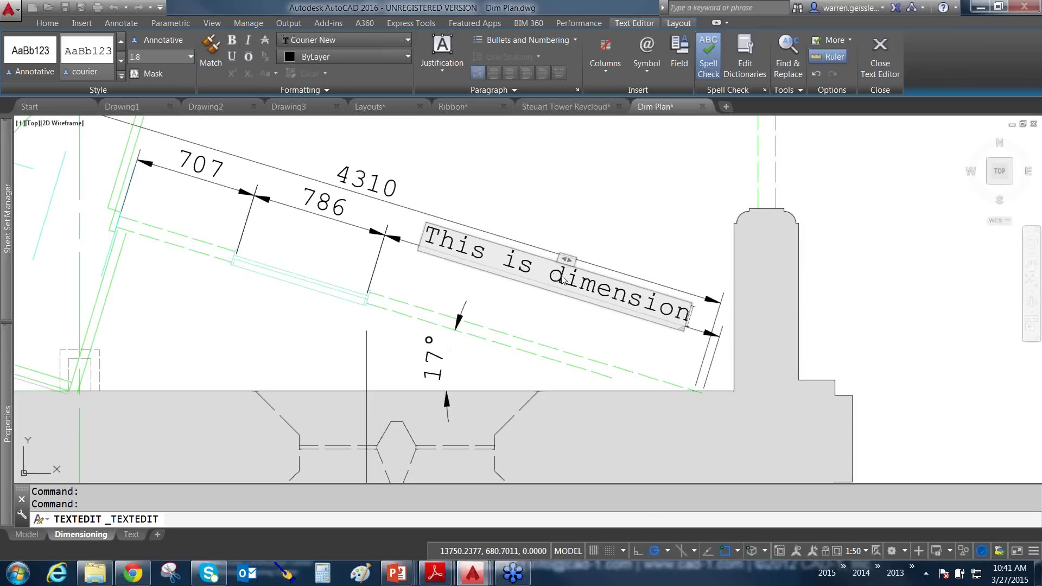
text( text here)
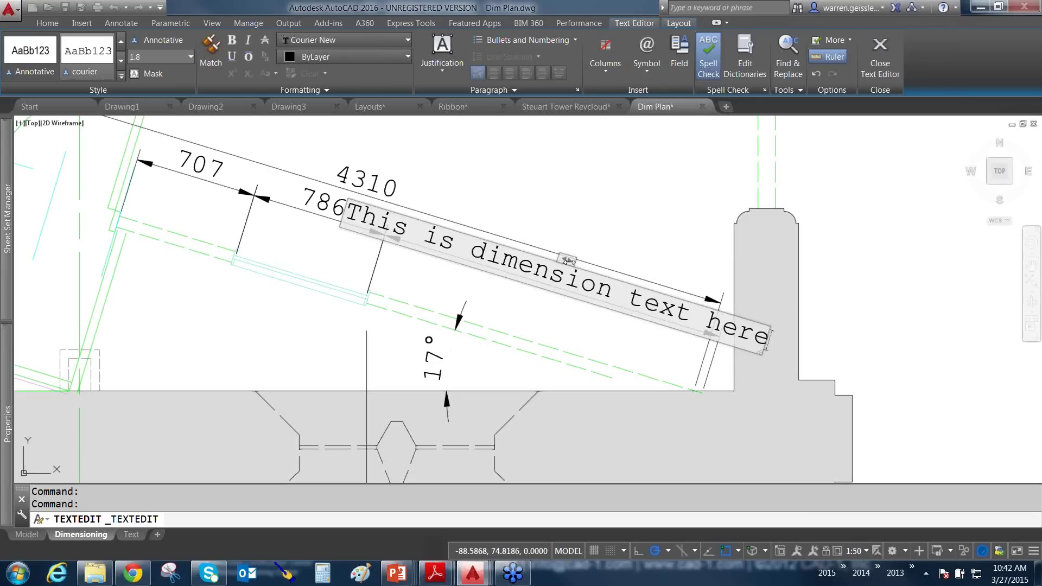
drag(568, 261, 861, 328)
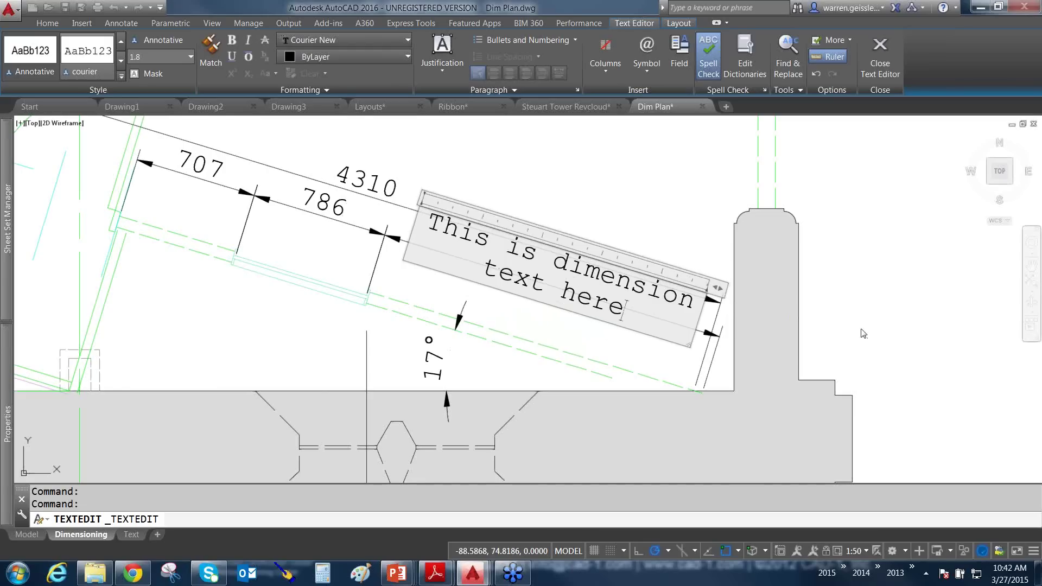
click(573, 207)
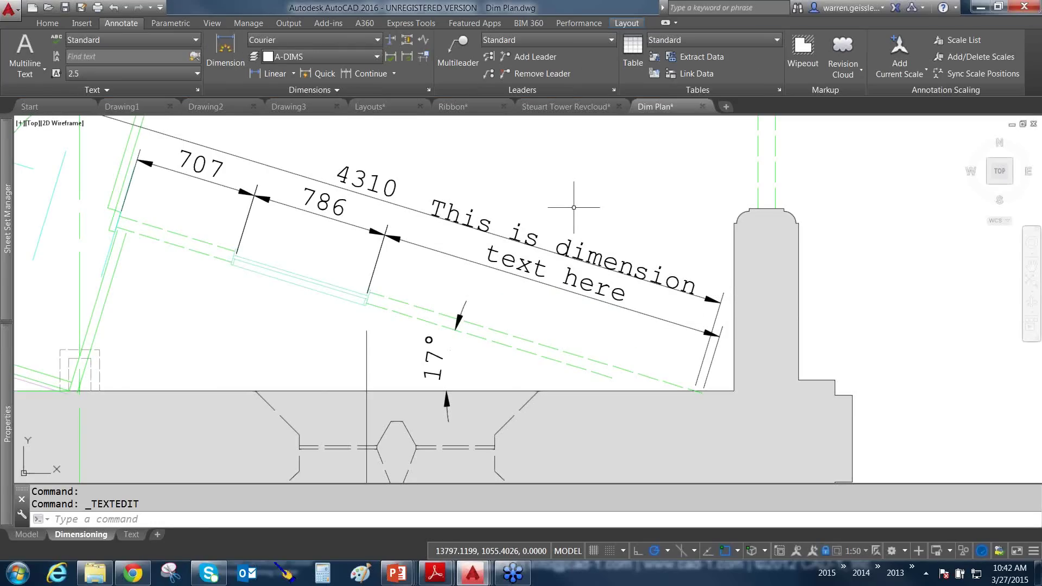
scroll(554, 212, down, 2)
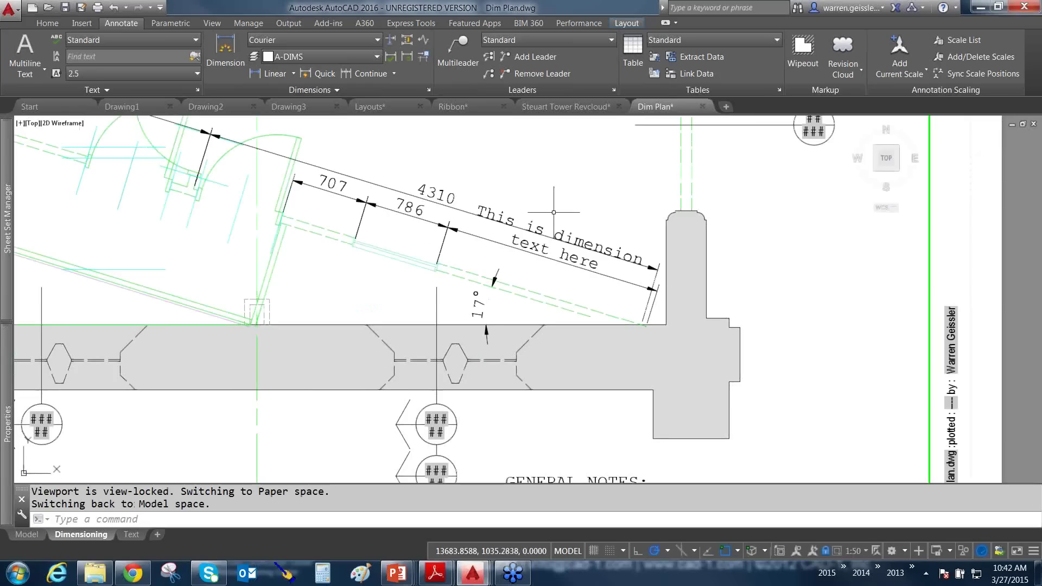
click(956, 8)
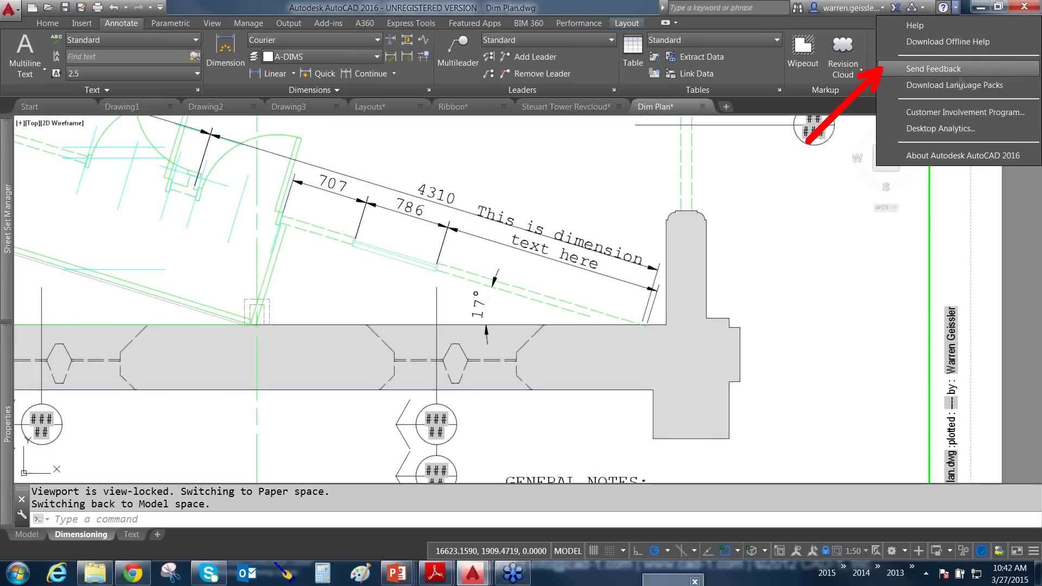
key(Escape)
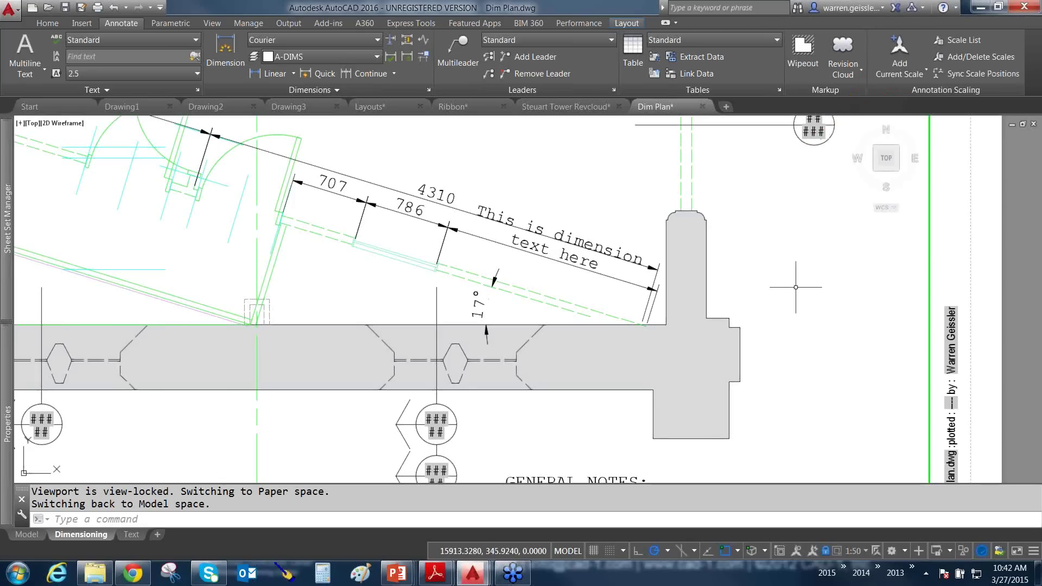
key(Escape)
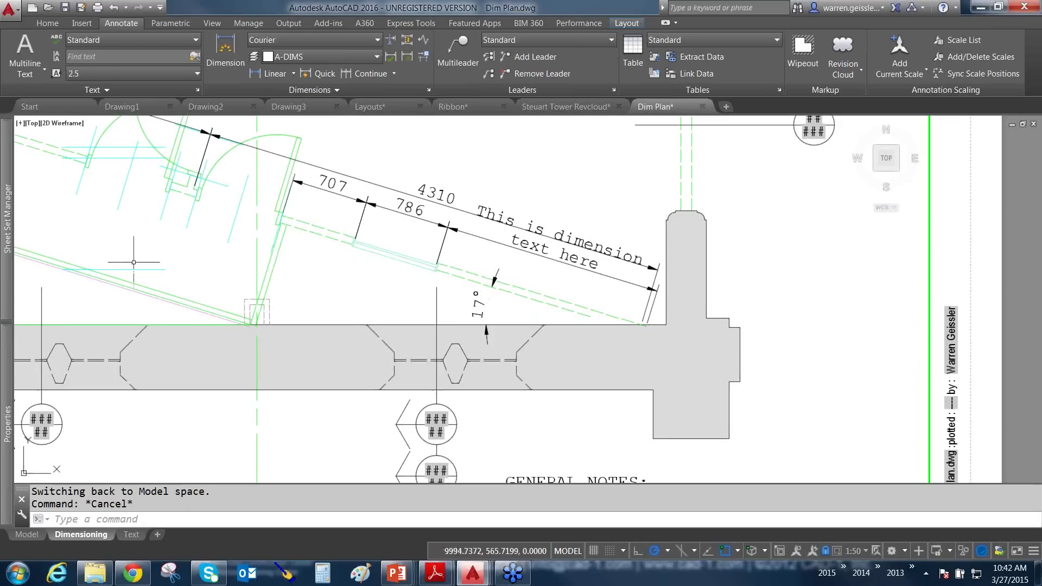
Open the Text sheet from the Documentation group of the AutoCAD 2016 Launch Demo sheet set
mouse_move(7, 304)
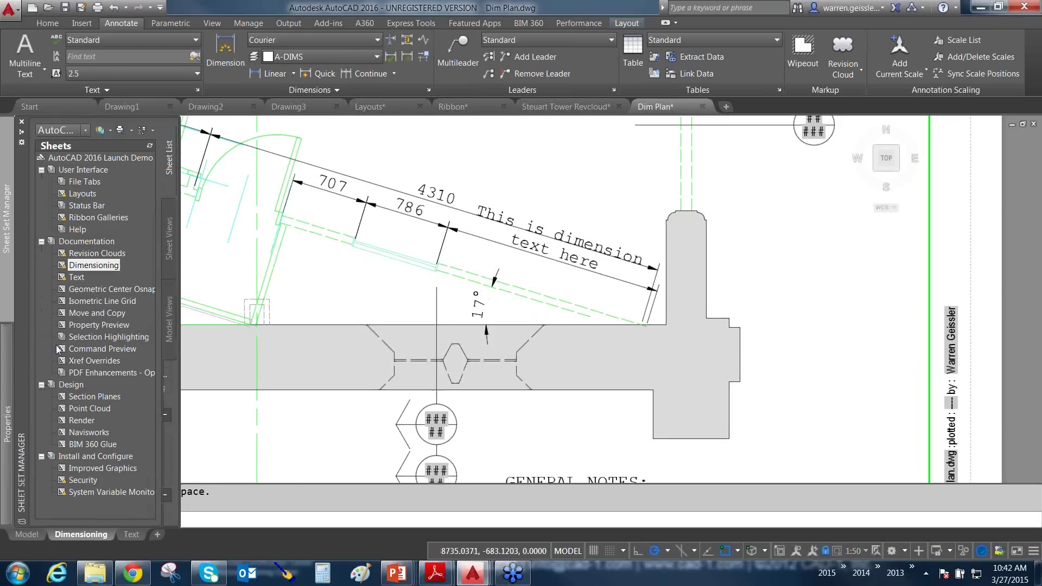
double_click(76, 277)
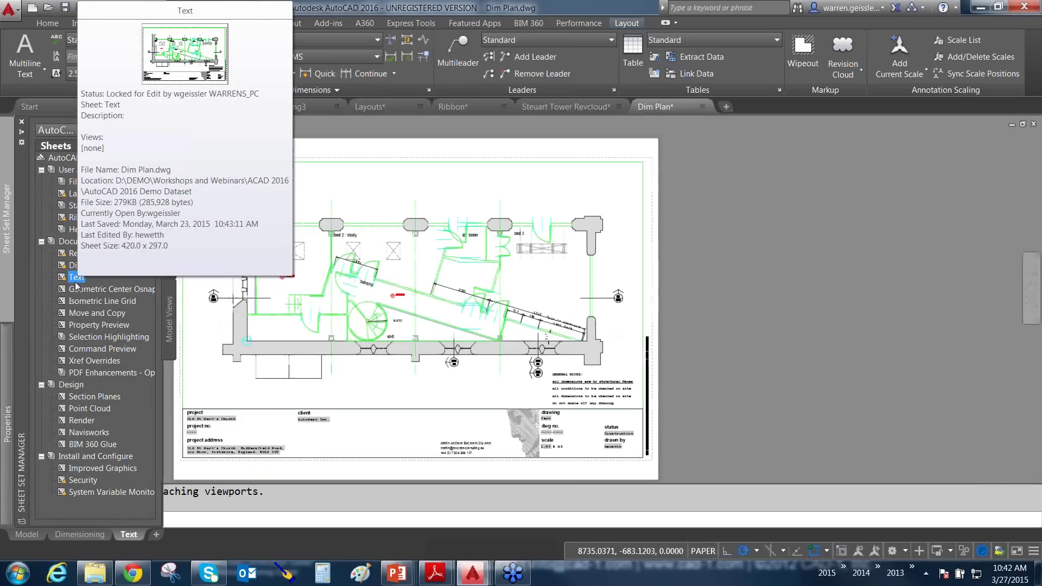
Turn on the text frame for the three-line contact text in the title block of the sheet
scroll(450, 401, up, 5)
click(526, 263)
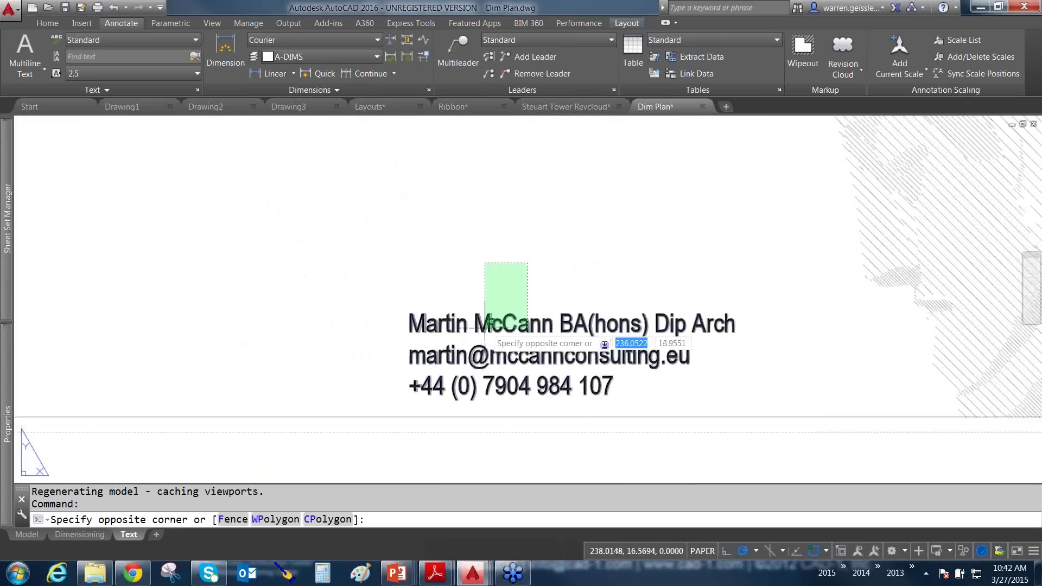
click(485, 325)
mouse_move(6, 375)
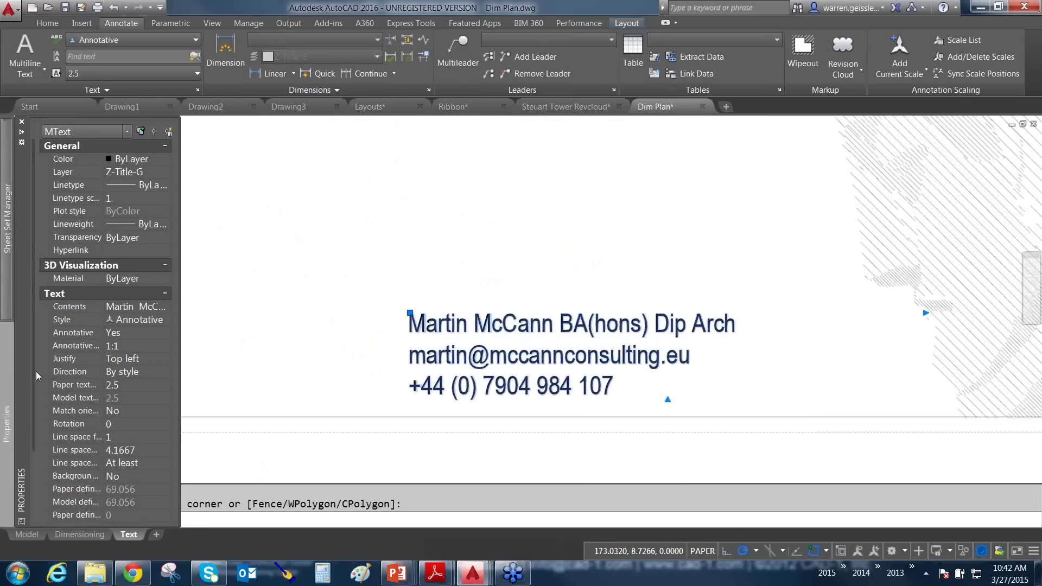
scroll(38, 413, down, 3)
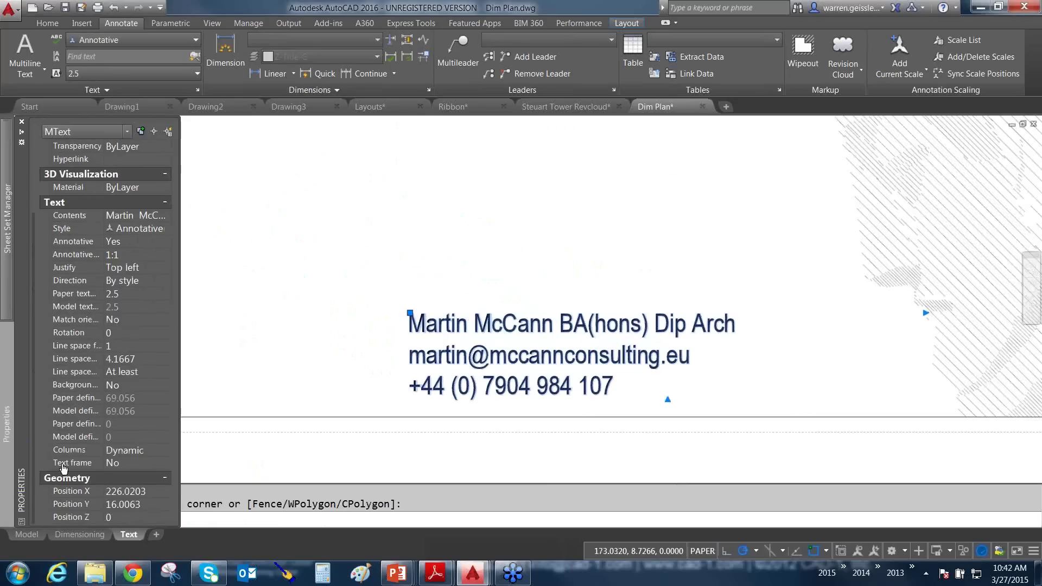
click(120, 464)
click(119, 464)
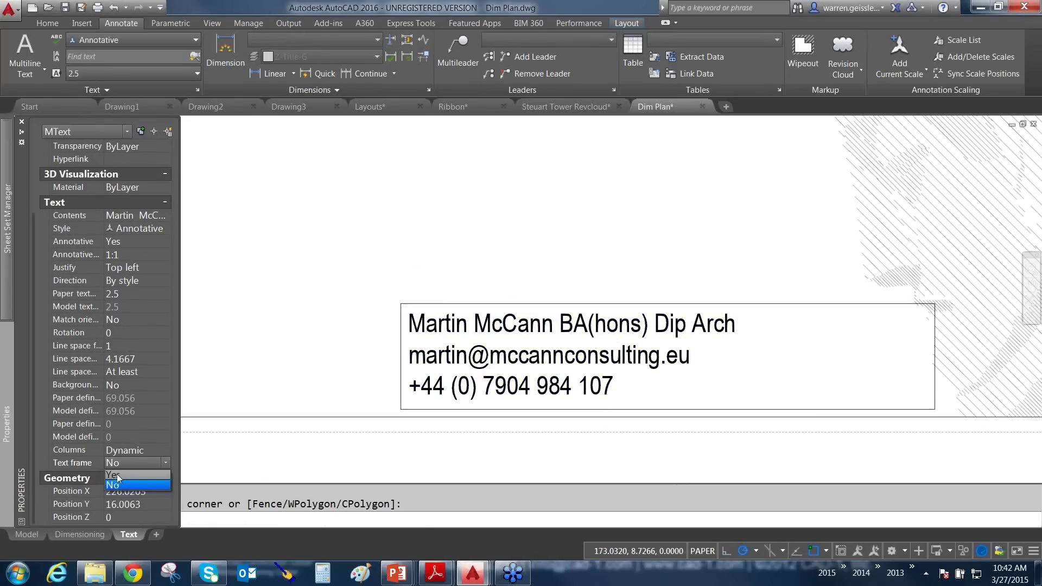
click(116, 474)
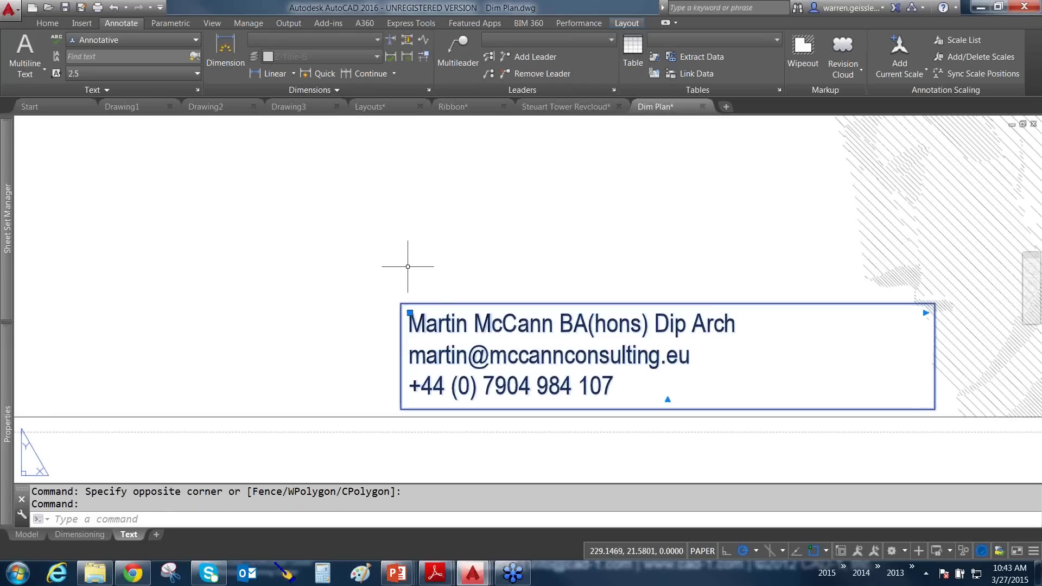
key(Escape)
Open the Geometric Center Osnap sheet from the Documentation group of the sheet set
mouse_move(6, 228)
click(93, 289)
double_click(93, 290)
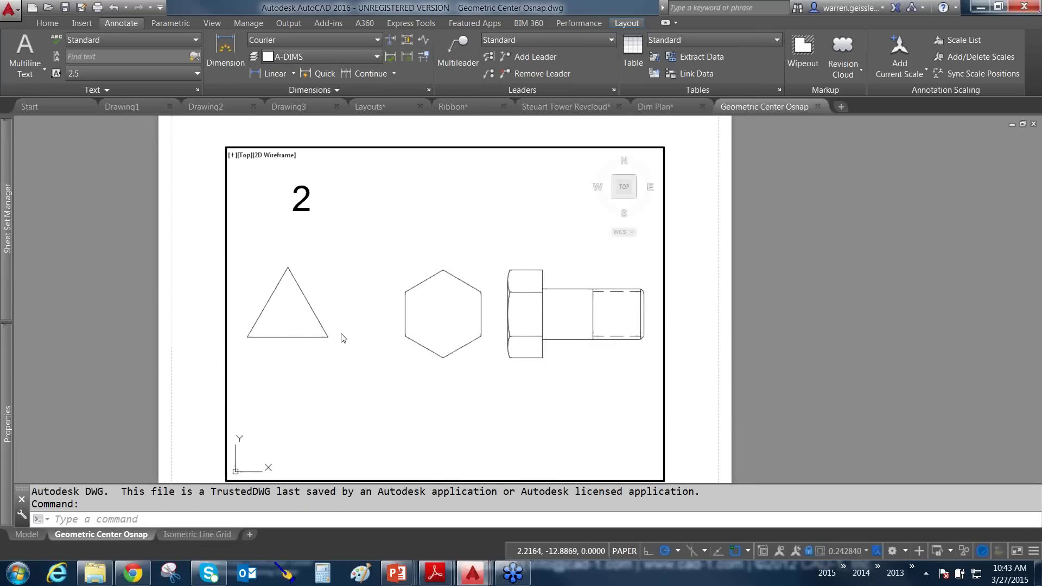
Draw a circle of about 4.26 radius around the triangle, centred on the triangle's geometric center
scroll(339, 361, up, 2)
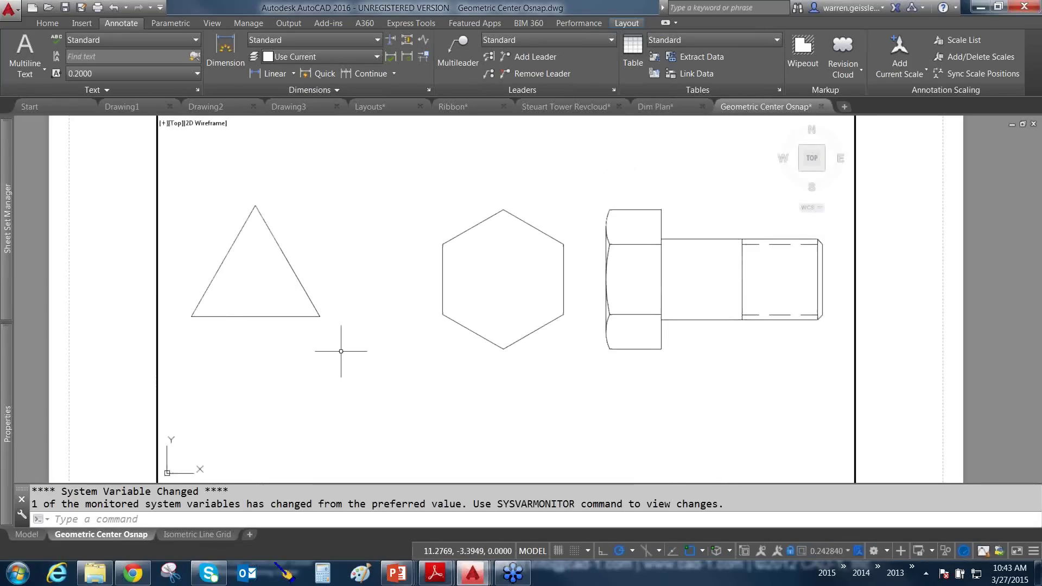
text(C)
key(Return)
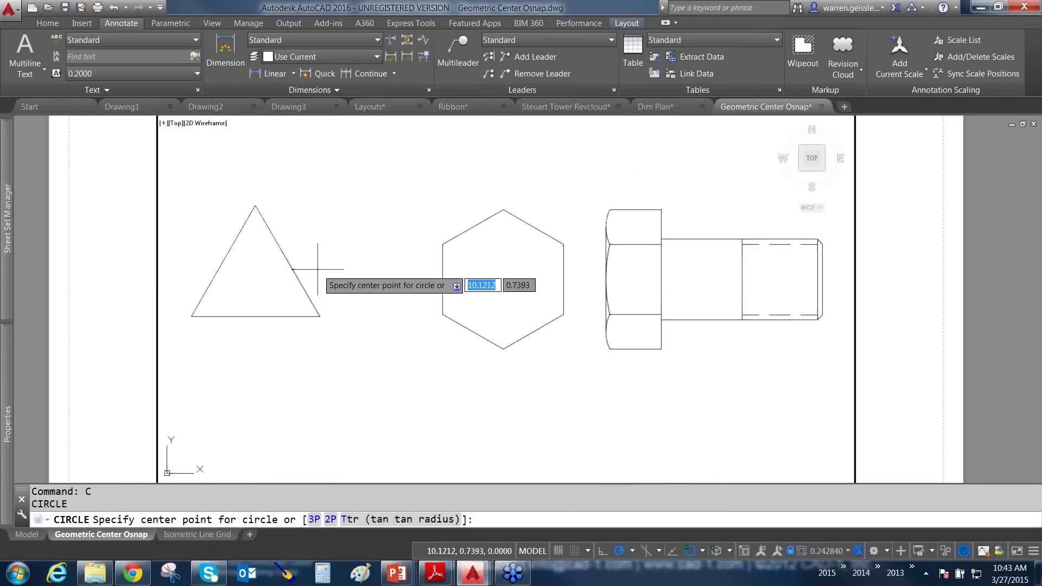
shift+right_click(351, 237)
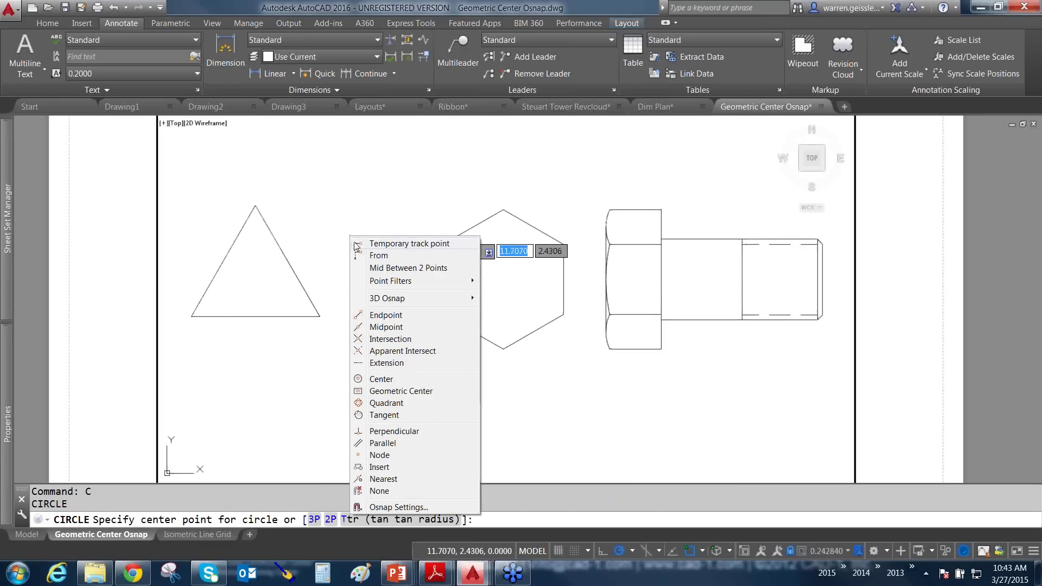
click(408, 392)
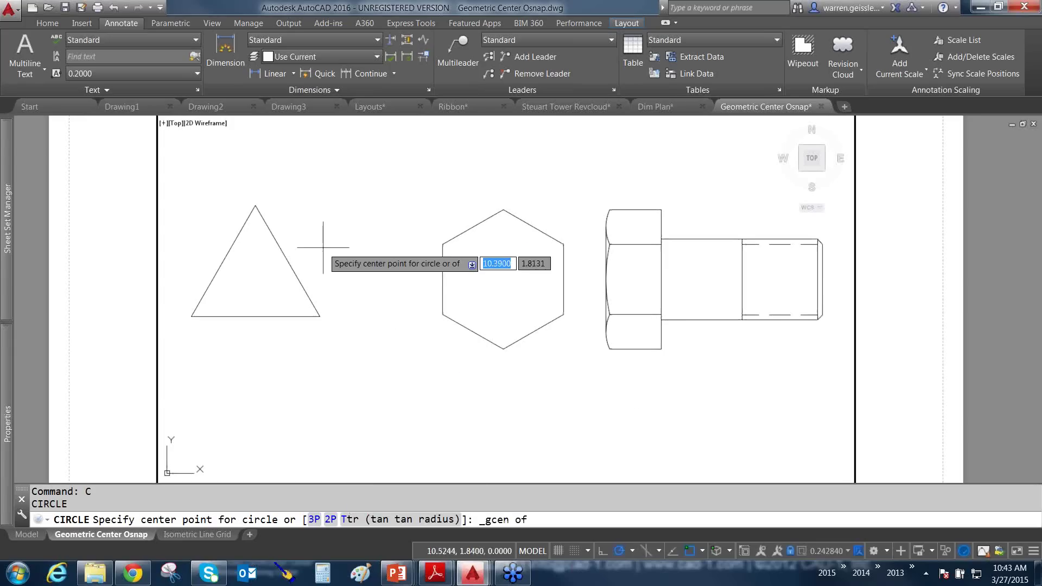
click(283, 257)
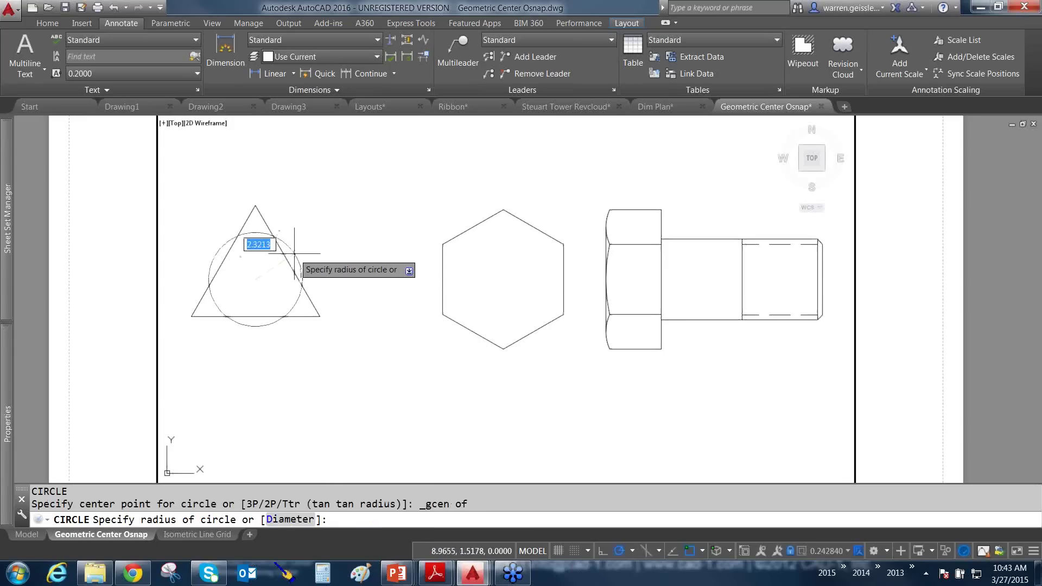
click(320, 222)
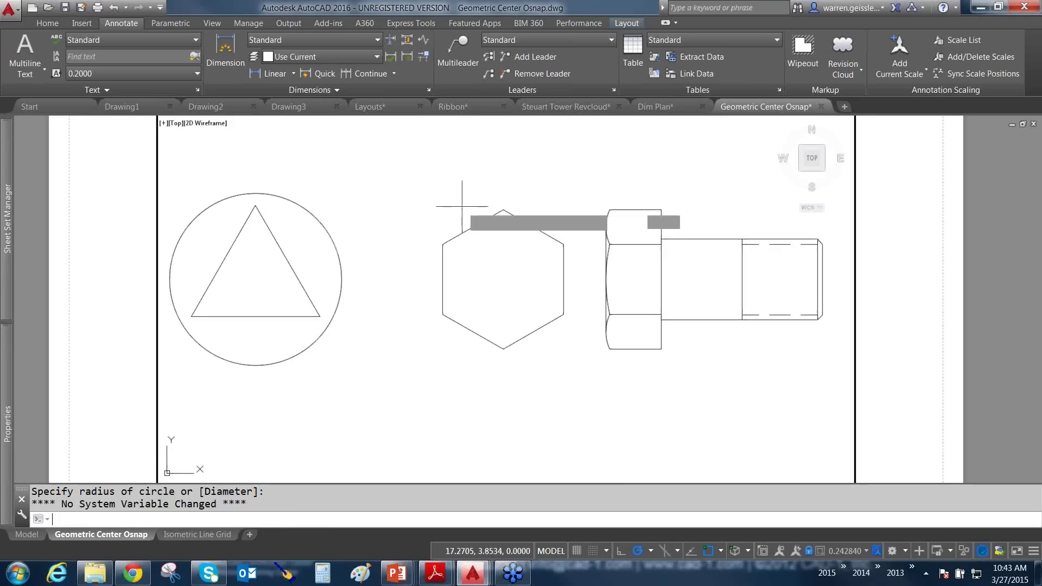
Draw a circle around the hexagon, centred on the hexagon's geometric center
key(Return)
shift+right_click(421, 190)
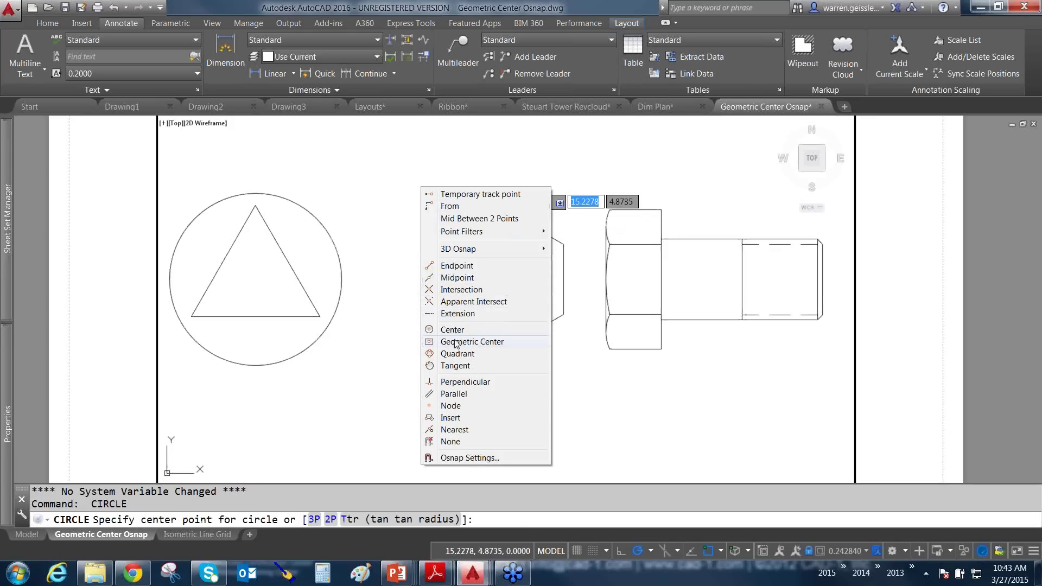
click(458, 341)
click(447, 339)
click(442, 352)
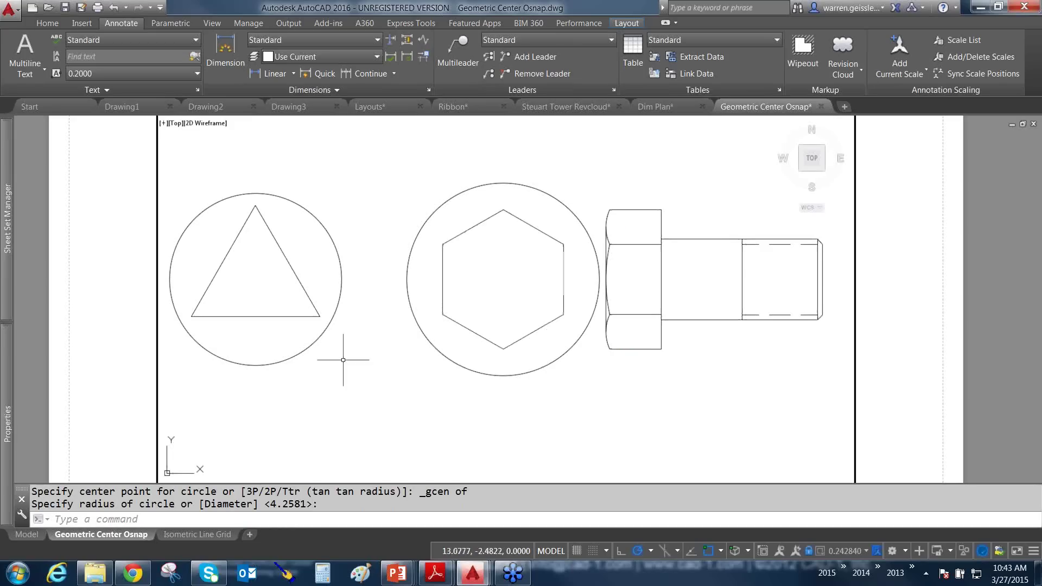
Open the Move and Copy sheet from the Documentation group and activate model space in its viewport
mouse_move(3, 237)
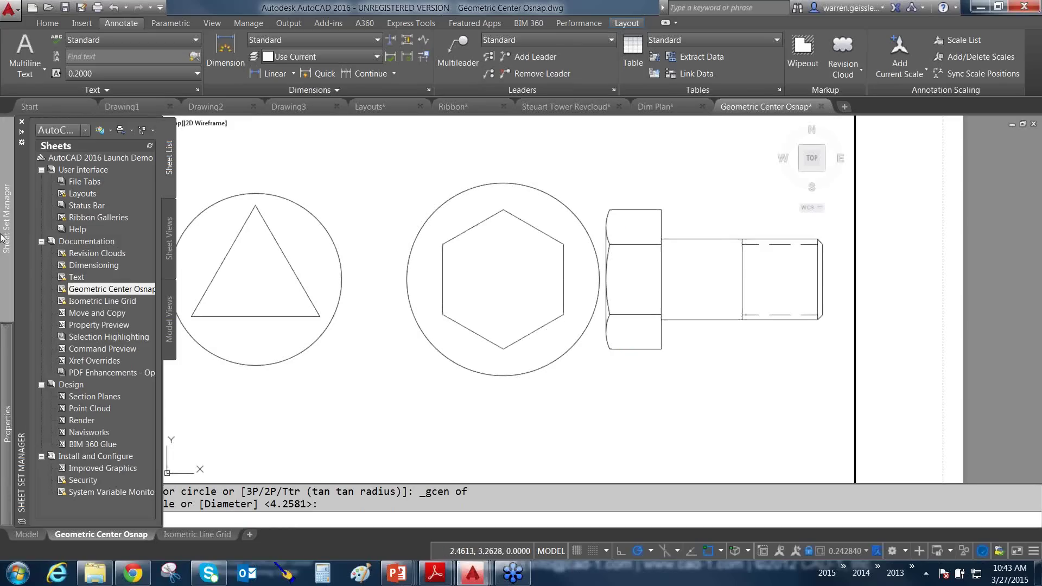
double_click(96, 313)
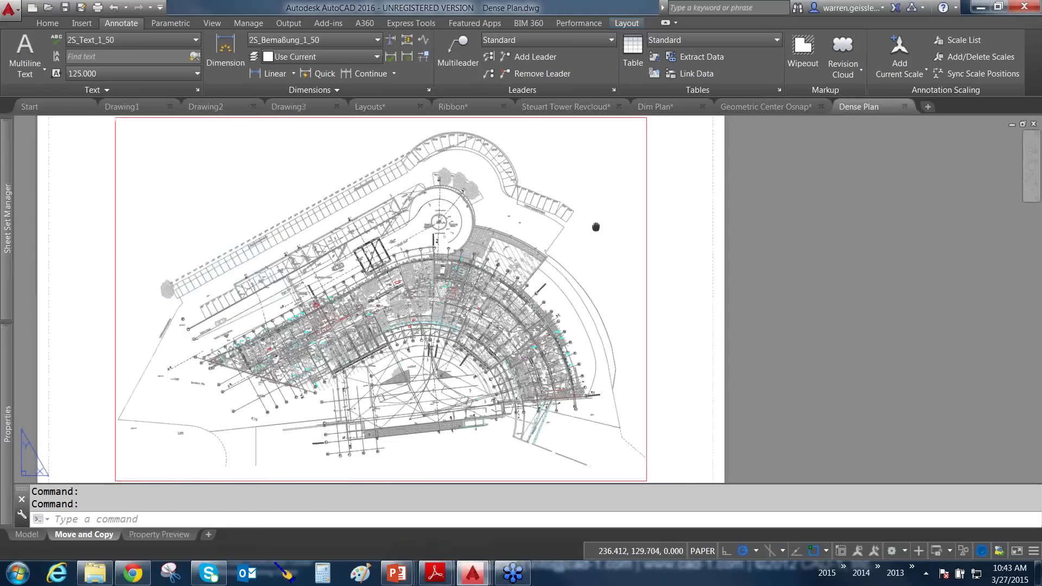
middle_drag(595, 227, 686, 251)
double_click(652, 190)
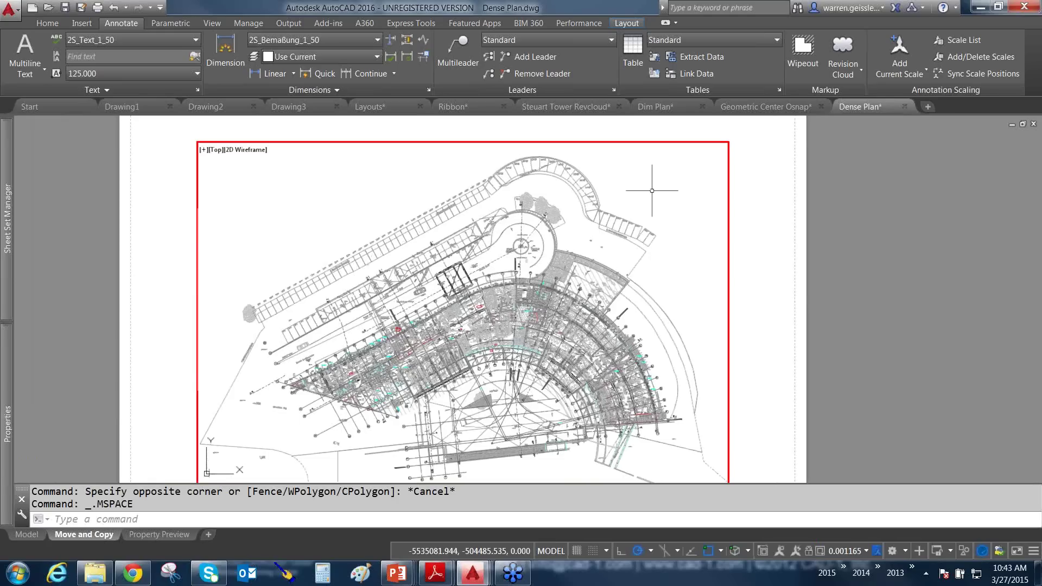
Try to move the upper part of the dense plan, selected with a crossing window, and cancel before placing it
text(m)
key(Return)
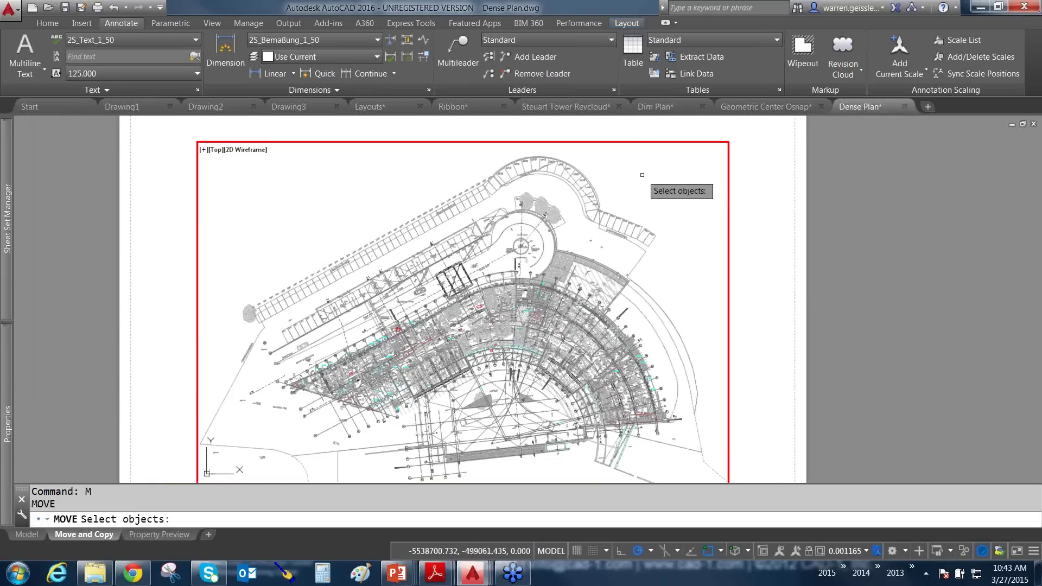
click(640, 170)
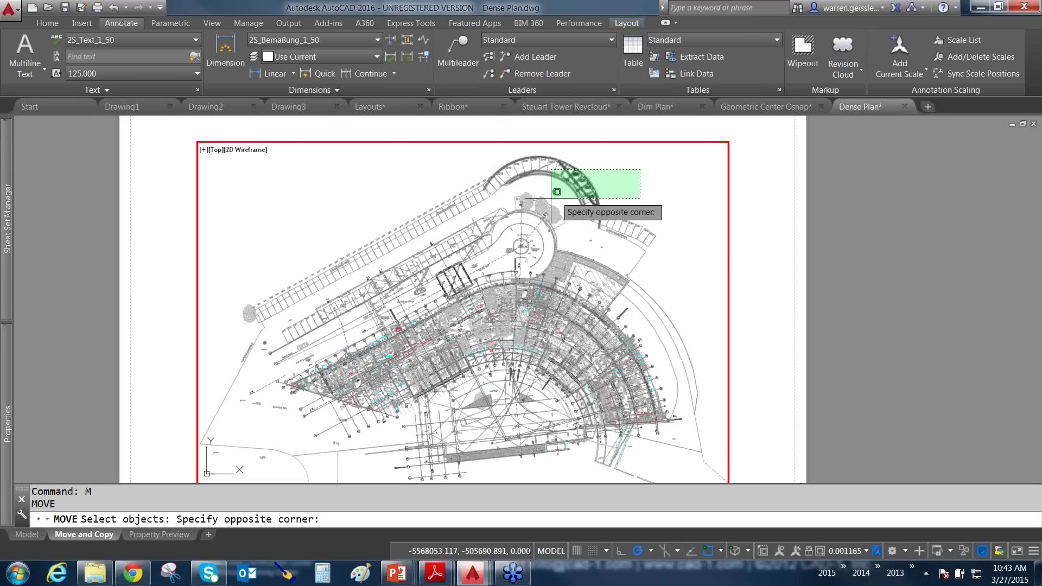
click(306, 296)
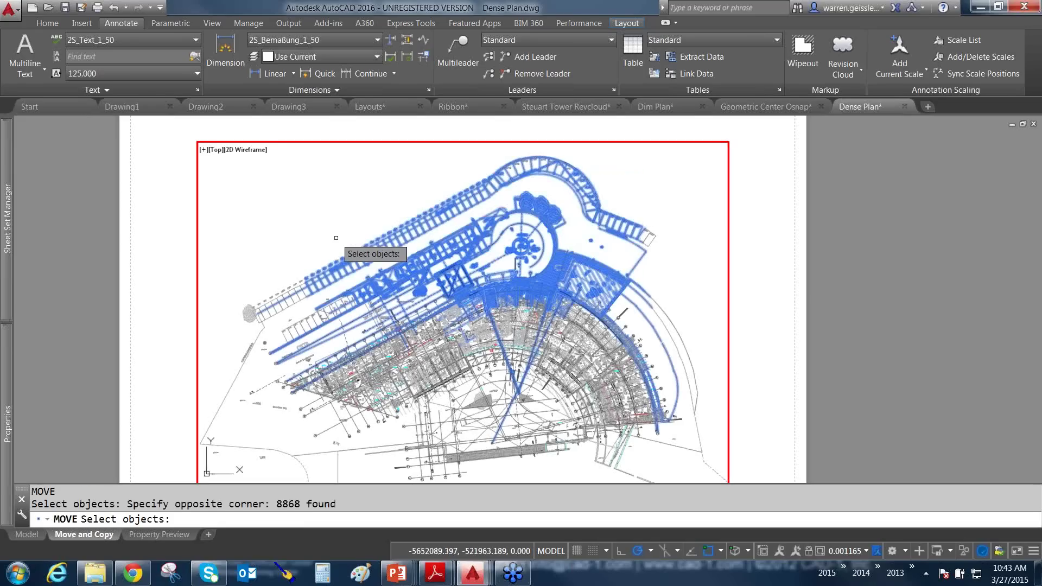
key(Return)
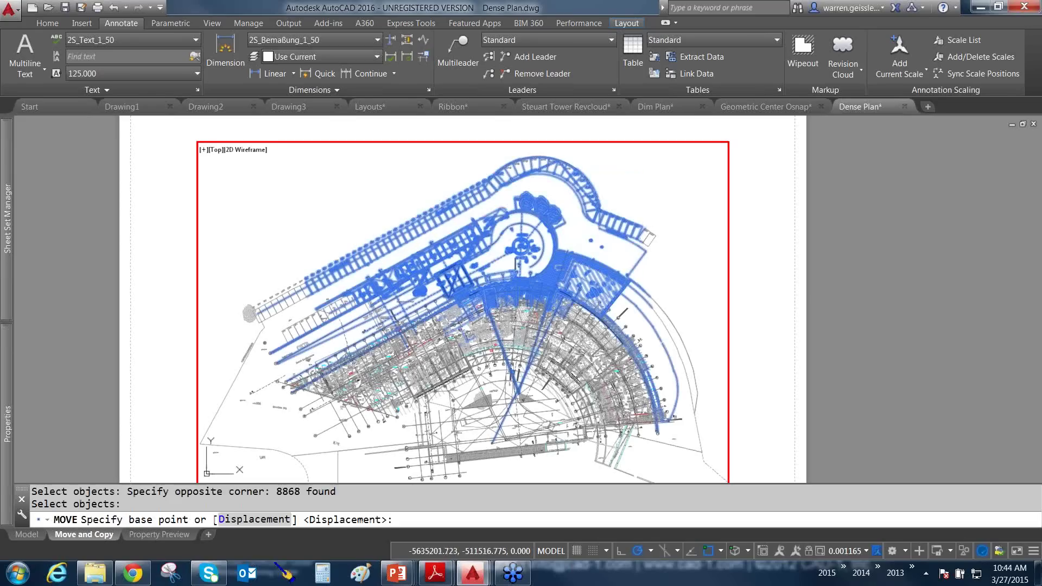
click(389, 201)
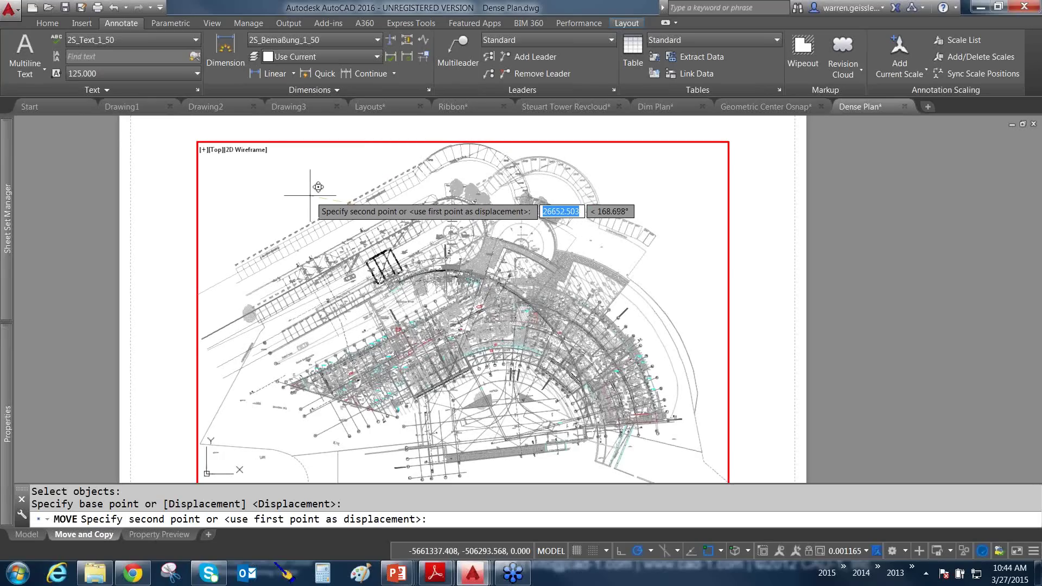
key(Escape)
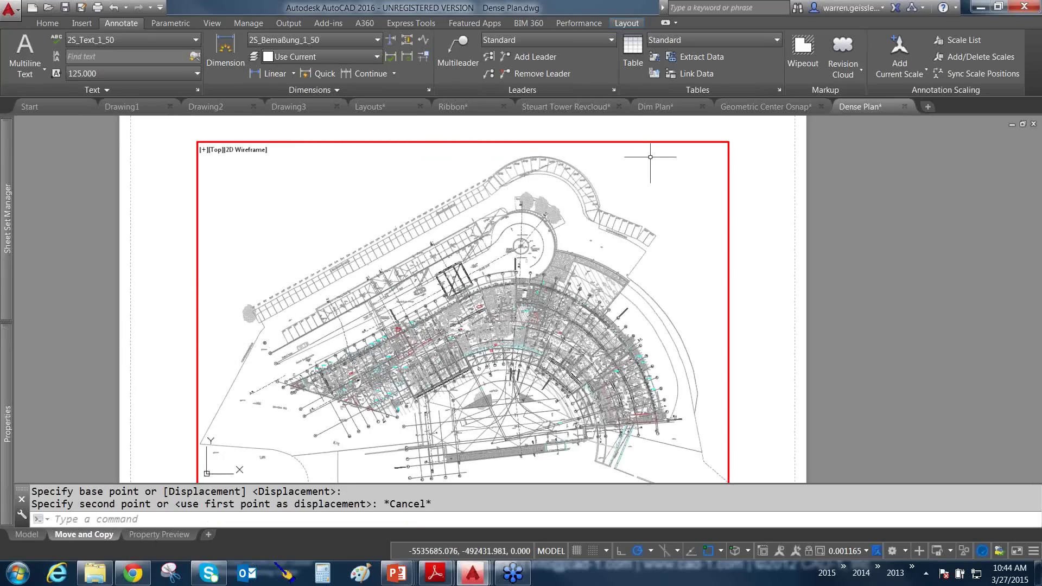
Preview the color Red on a crossing selection of the plan's upper part, without applying it, and clear the selection
click(649, 158)
click(353, 283)
mouse_move(2, 395)
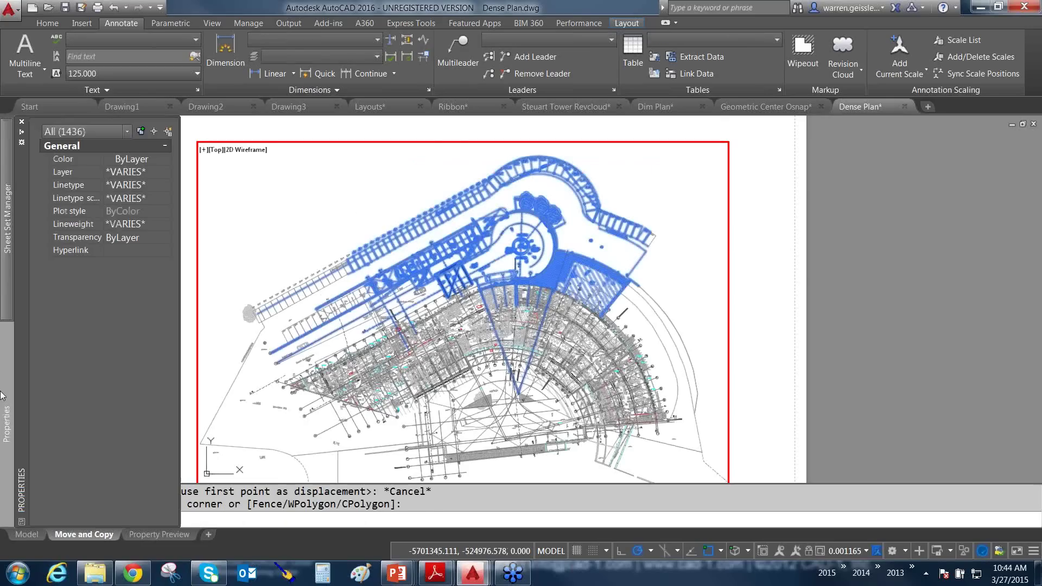
click(147, 158)
click(146, 158)
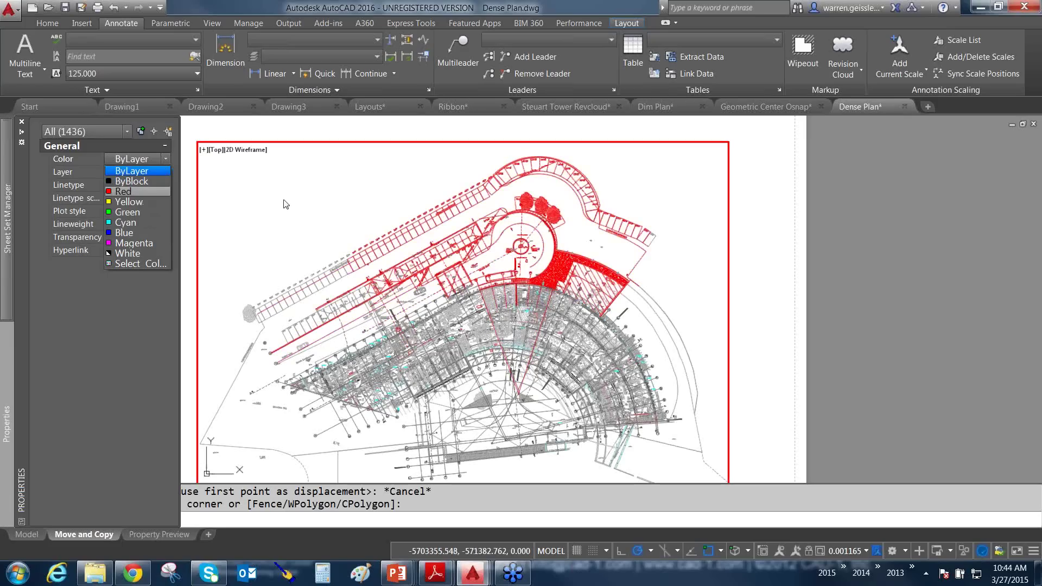
key(Escape)
key(Escape)
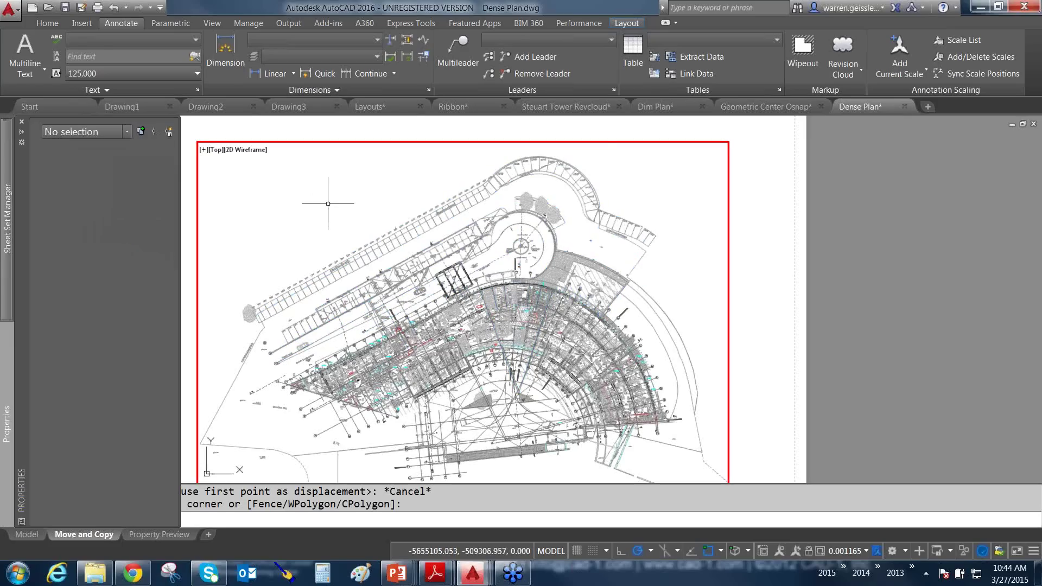
Examine the selection highlighting on the plan's upper part using a crossing window, and clear the selection
click(603, 148)
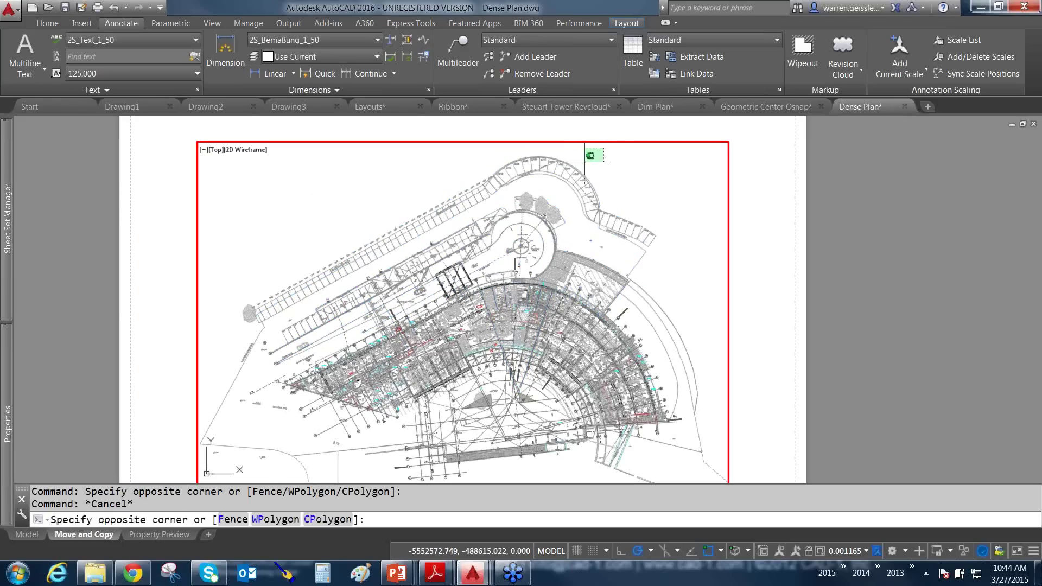
click(334, 266)
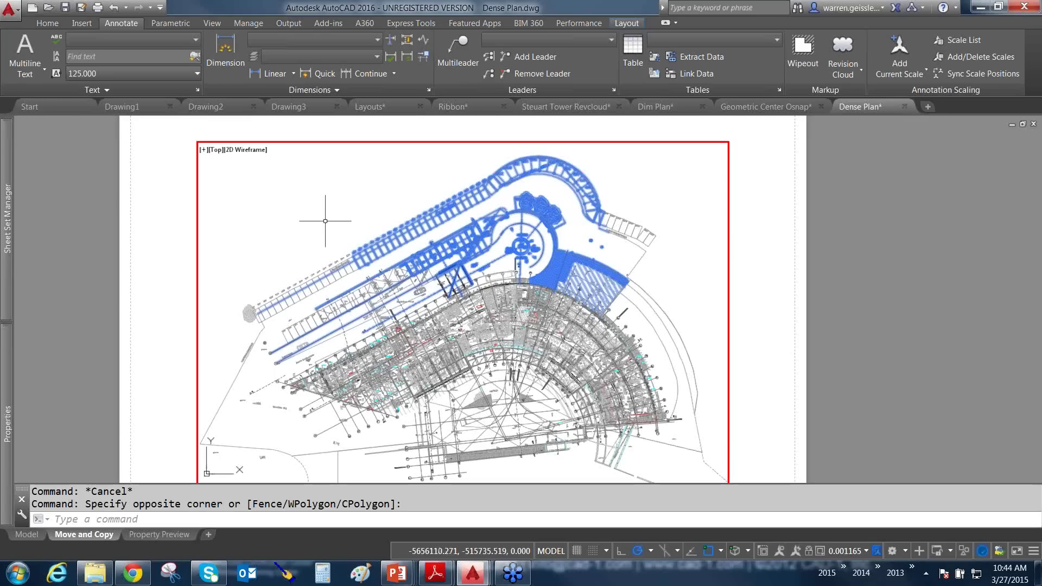
right_click(322, 216)
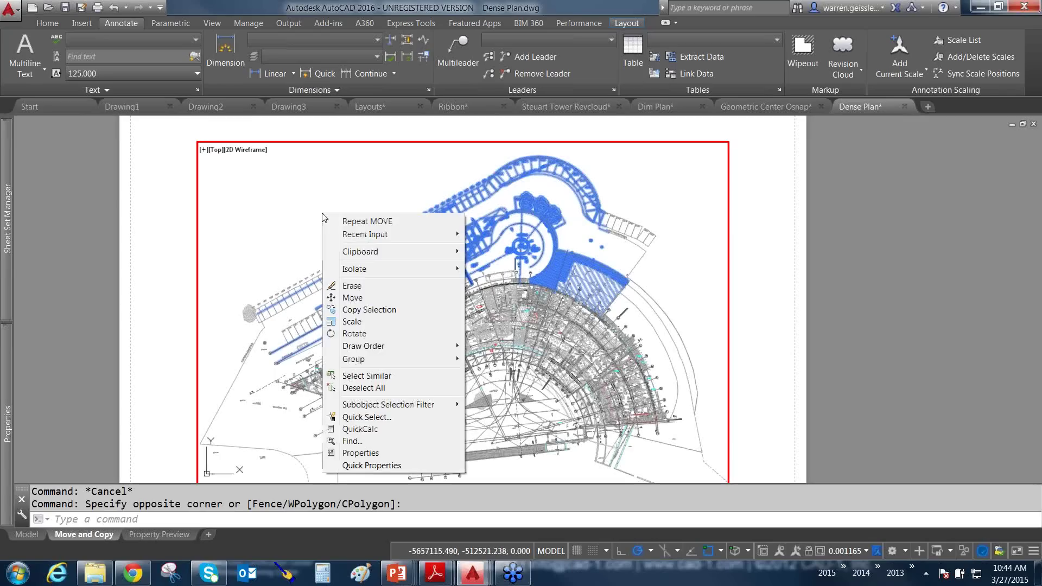
key(Escape)
key(Escape)
key(Escape)
Review the selection effect color choices in the Selection options and close the options without saving changes
right_click(325, 200)
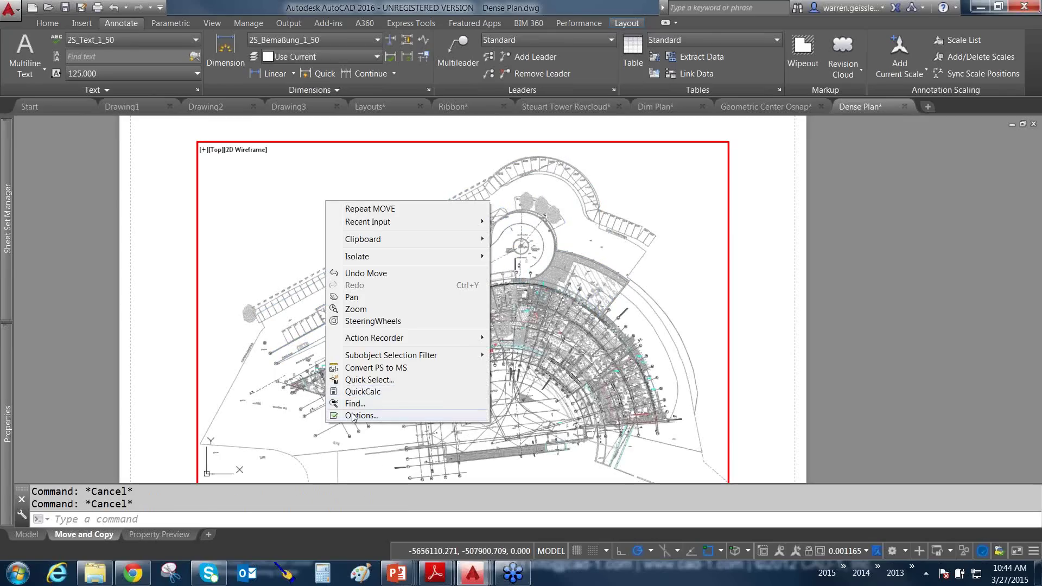
click(353, 416)
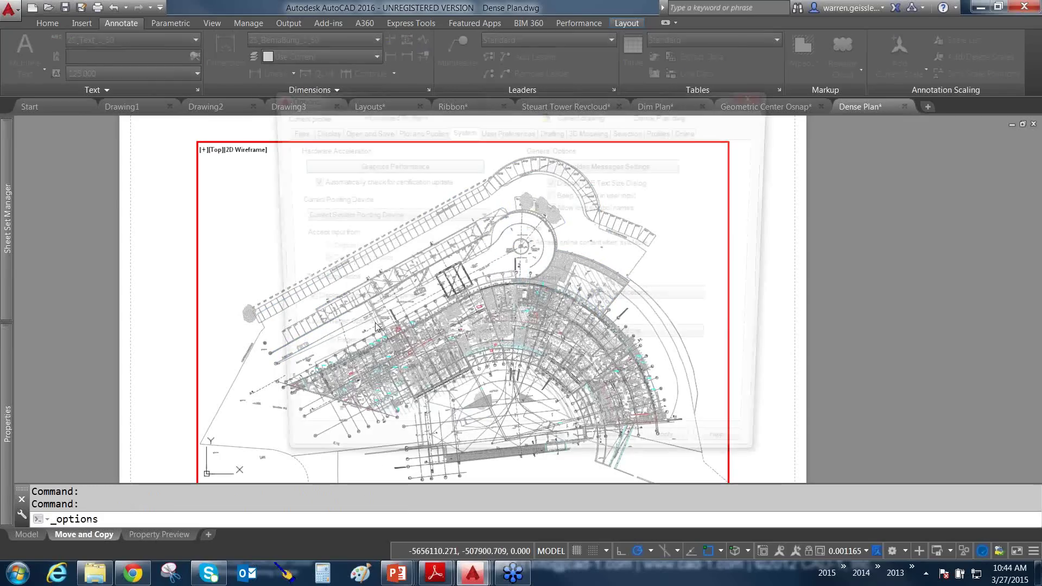
click(633, 130)
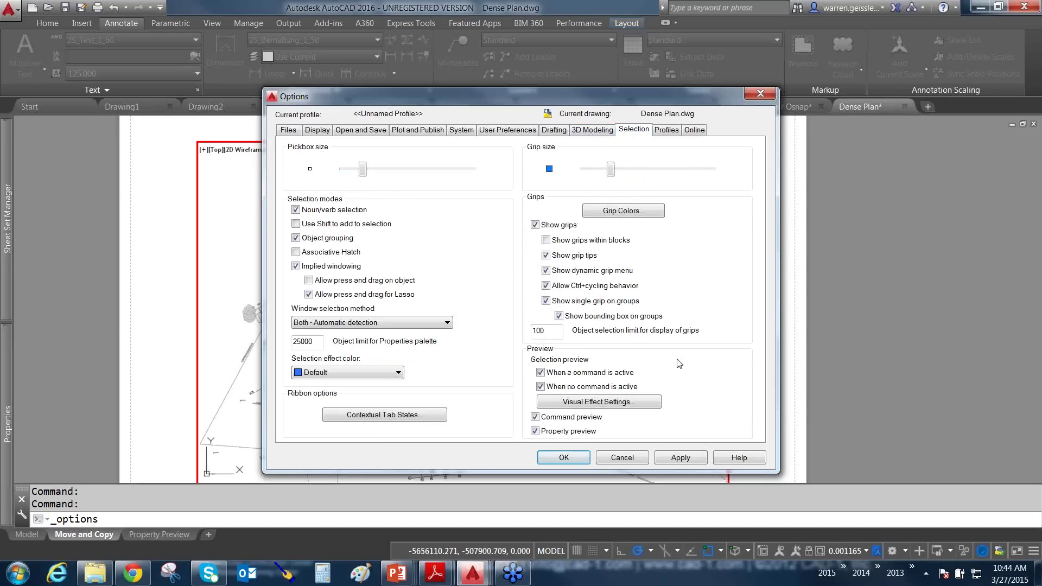
click(398, 372)
click(314, 381)
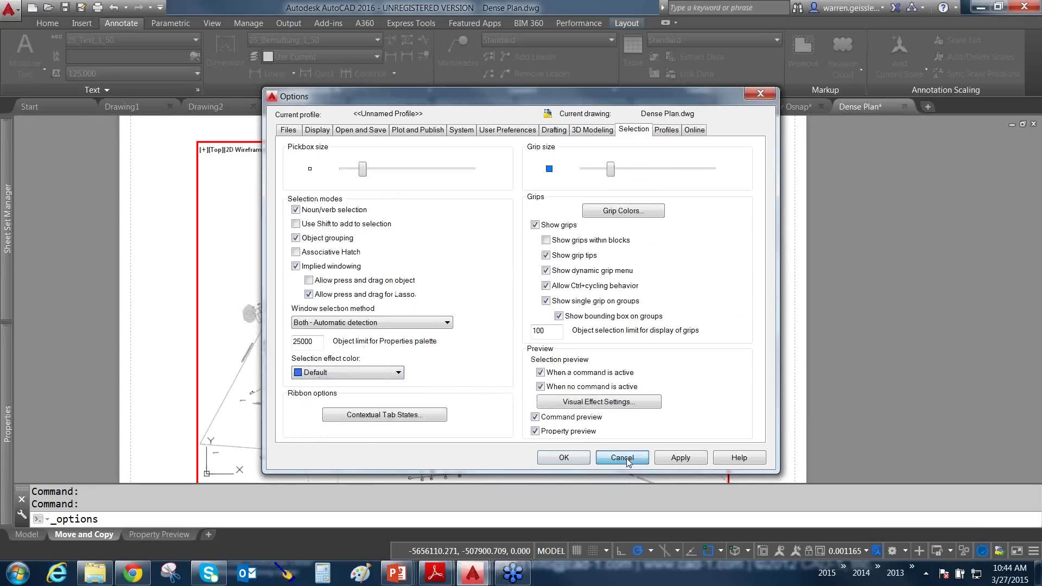
click(624, 459)
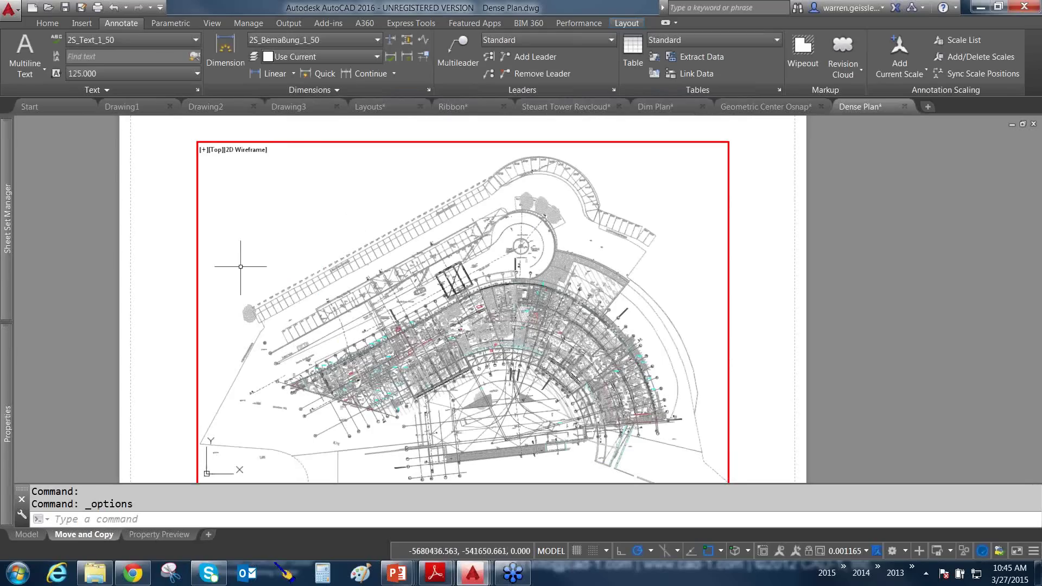
Open the Command Preview sheet from the Documentation group of the sheet set
mouse_move(3, 222)
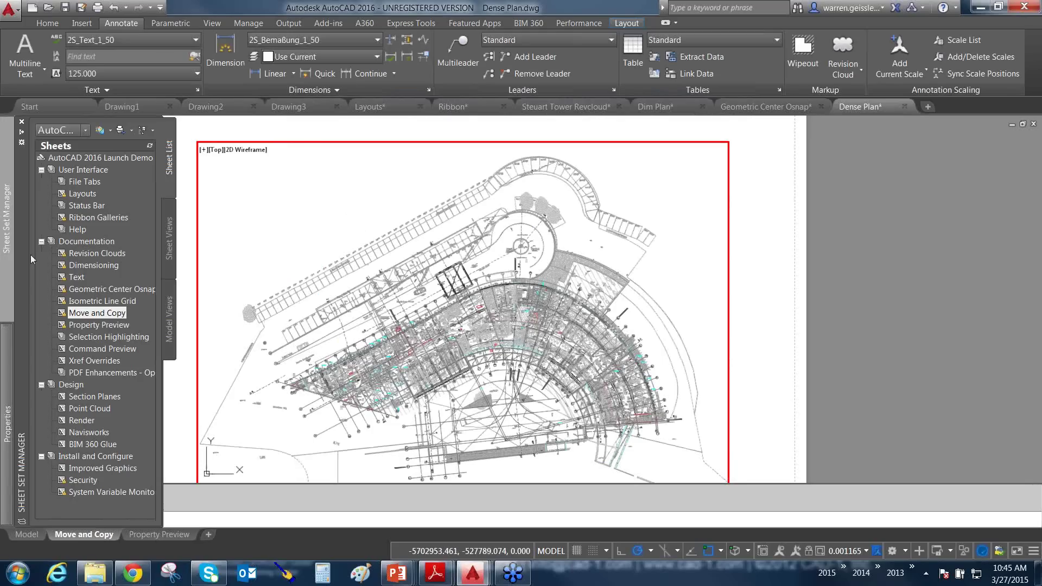
double_click(92, 324)
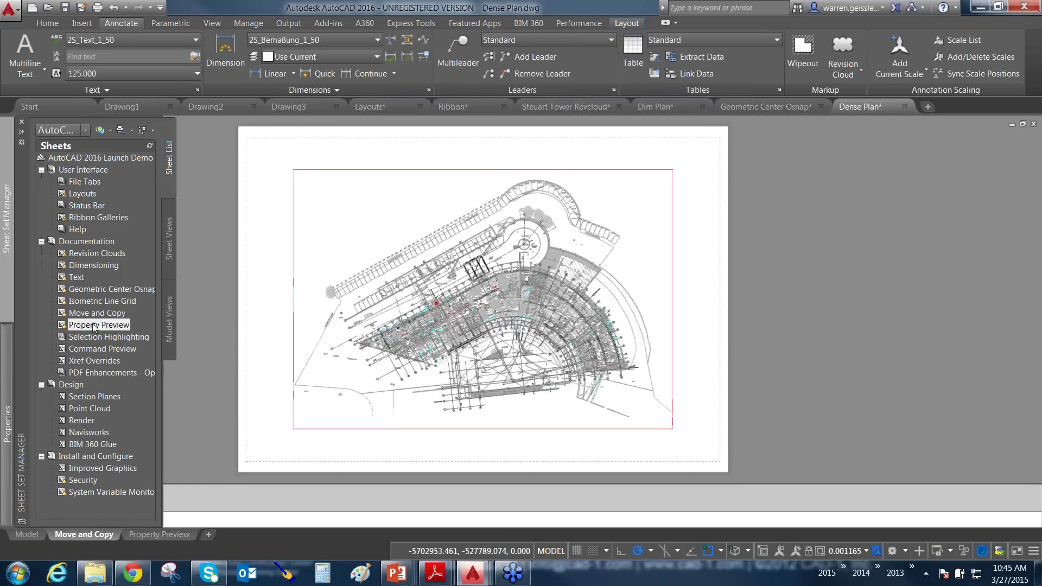
double_click(85, 349)
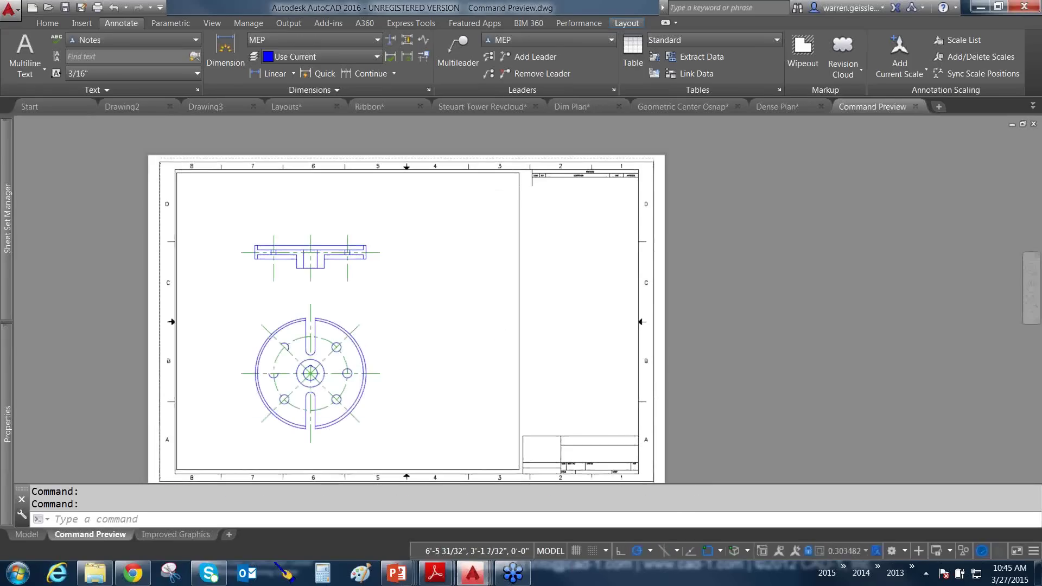
Erase the horizontal centerline at the right of the slotted round plate, using a crossing window
scroll(371, 358, up, 5)
text(E)
key(Return)
click(401, 328)
click(342, 399)
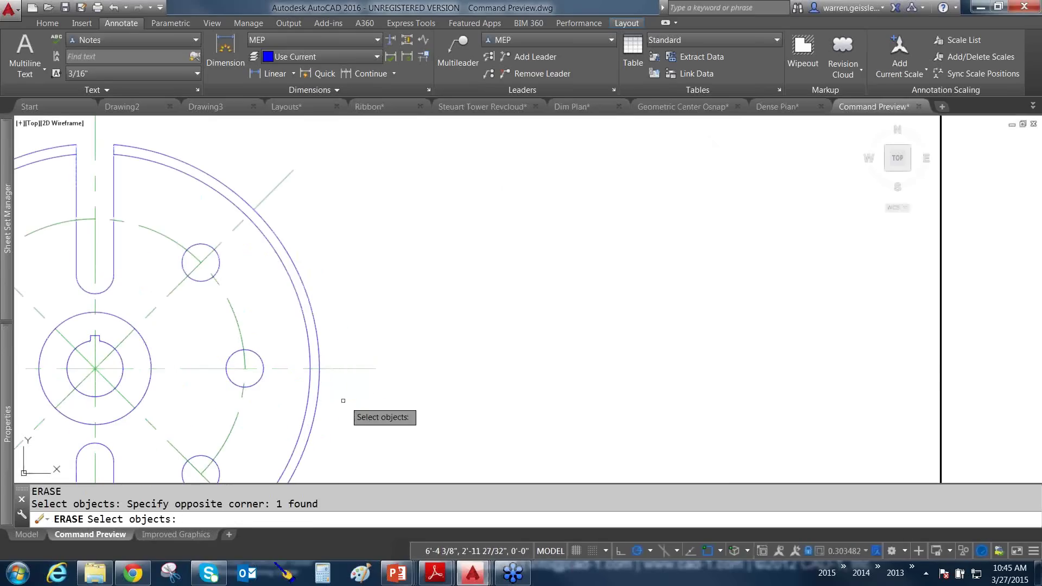
key(Return)
Preview erasing the plate's upper-right rim arcs and diagonal centerline with a crossing window, and cancel the selection
key(Return)
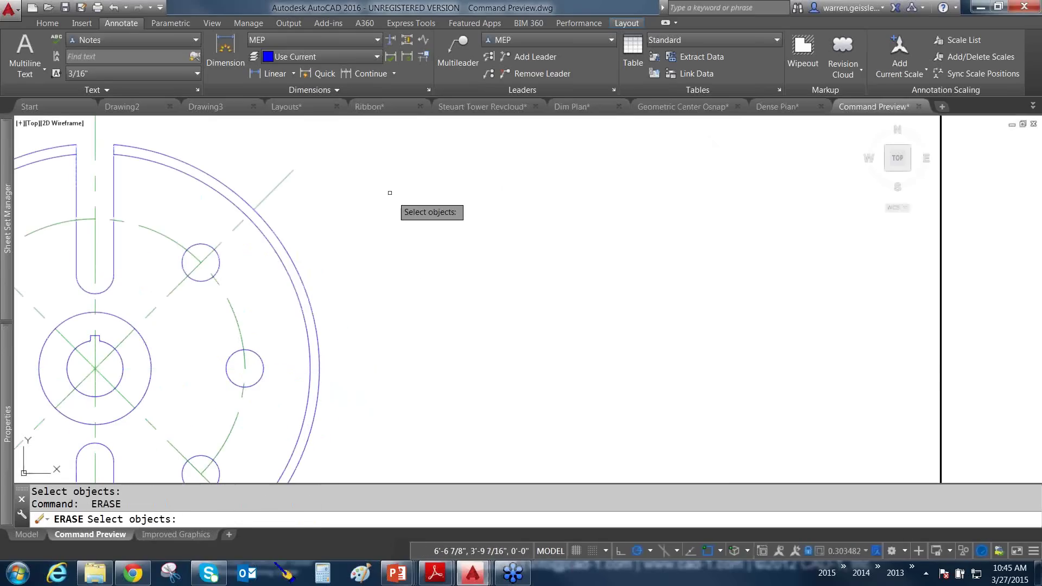
click(348, 140)
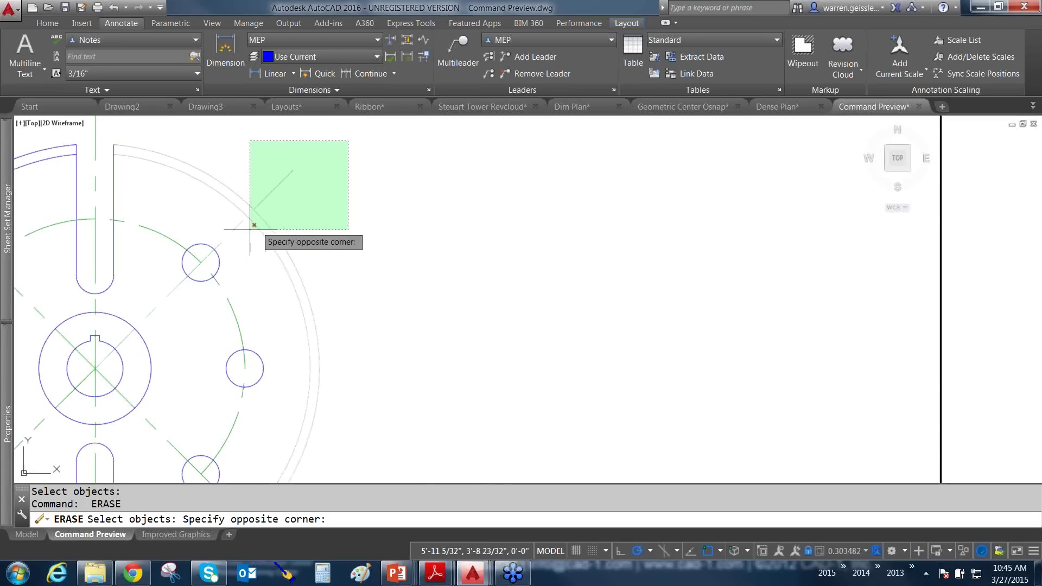
key(Escape)
key(Escape)
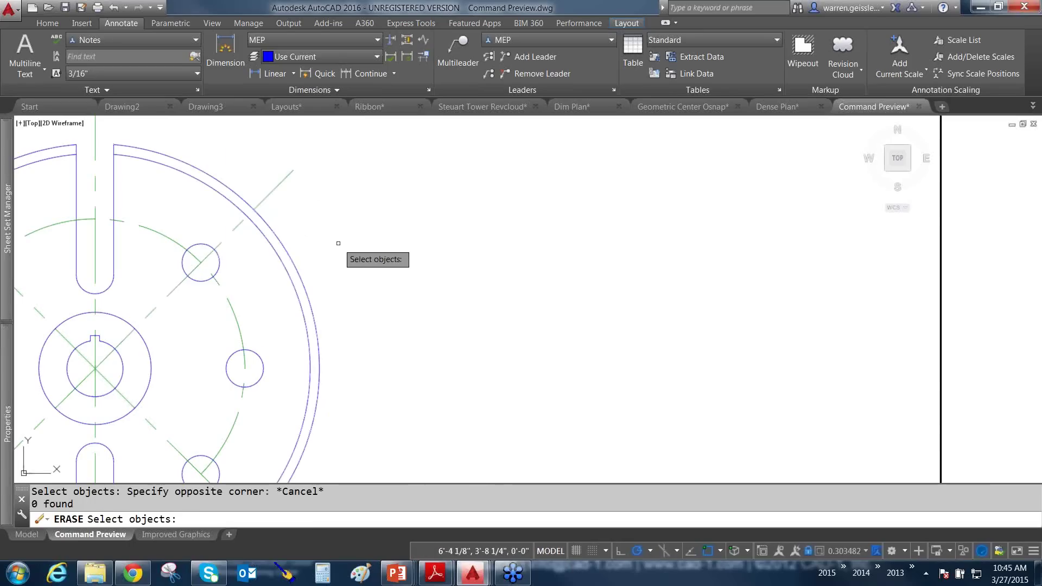
Try to move the plate's right rim arcs and diagonal centerline horizontally to the right, and cancel before placing them
text(m)
key(Return)
click(319, 148)
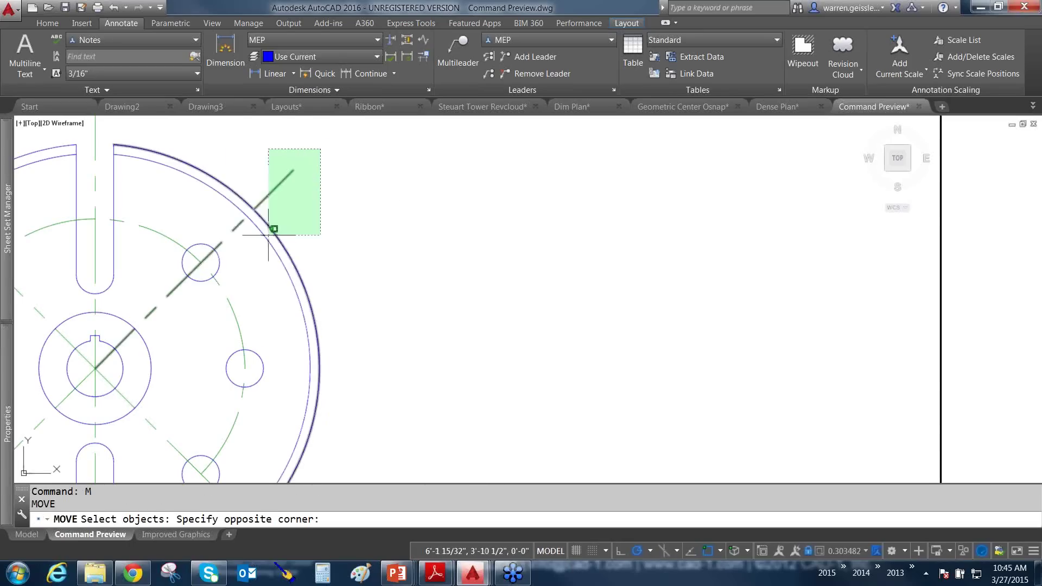
click(227, 278)
key(Return)
click(256, 269)
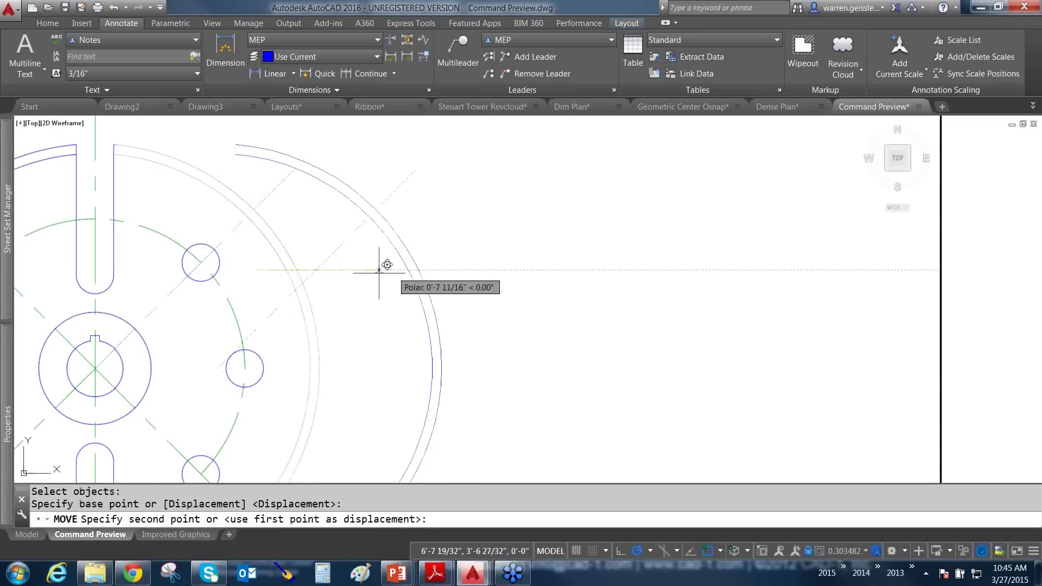
key(Escape)
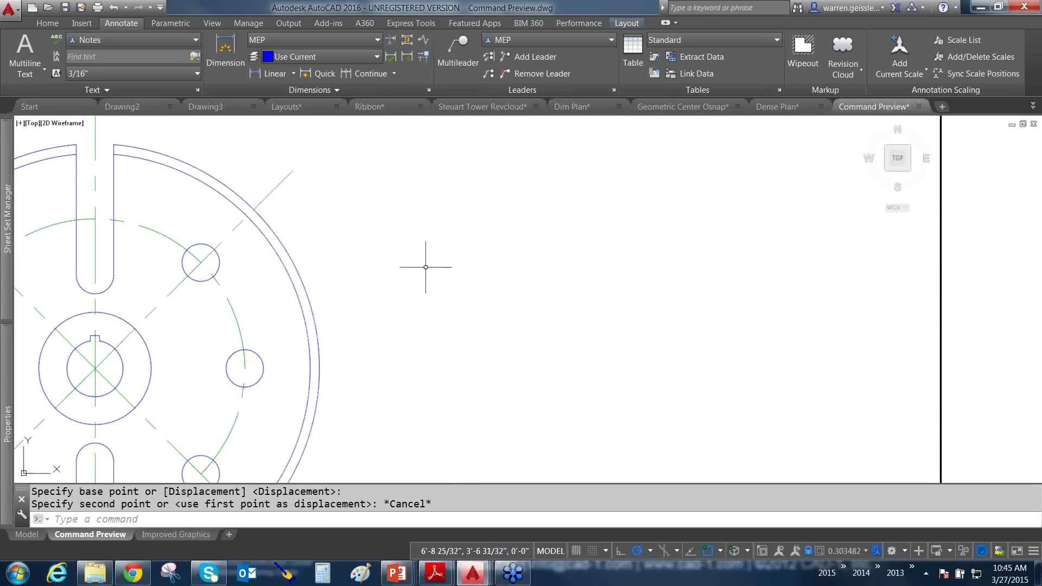
Try to move the right rim arcs, diagonal centerline, bolt circle and upper-right hole together, and cancel before placing them
scroll(425, 262, down, 5)
middle_drag(425, 263, 527, 291)
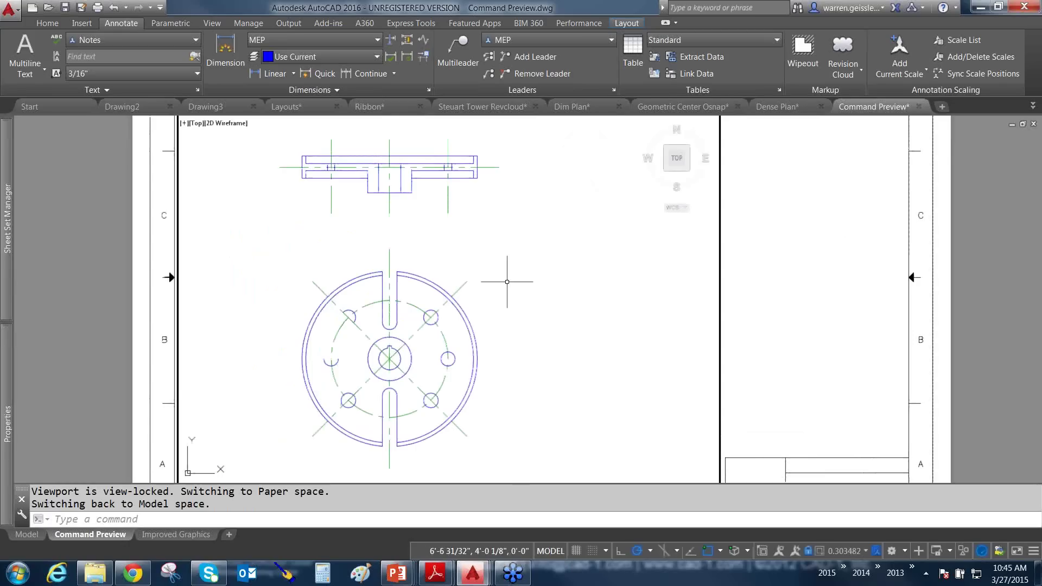
key(Return)
click(530, 259)
click(434, 326)
key(Return)
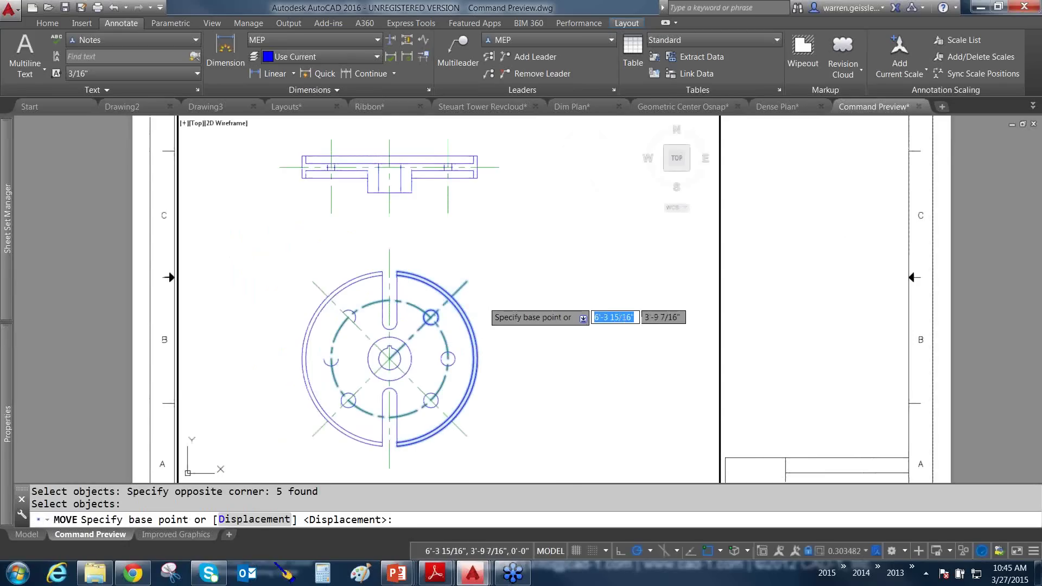
click(484, 300)
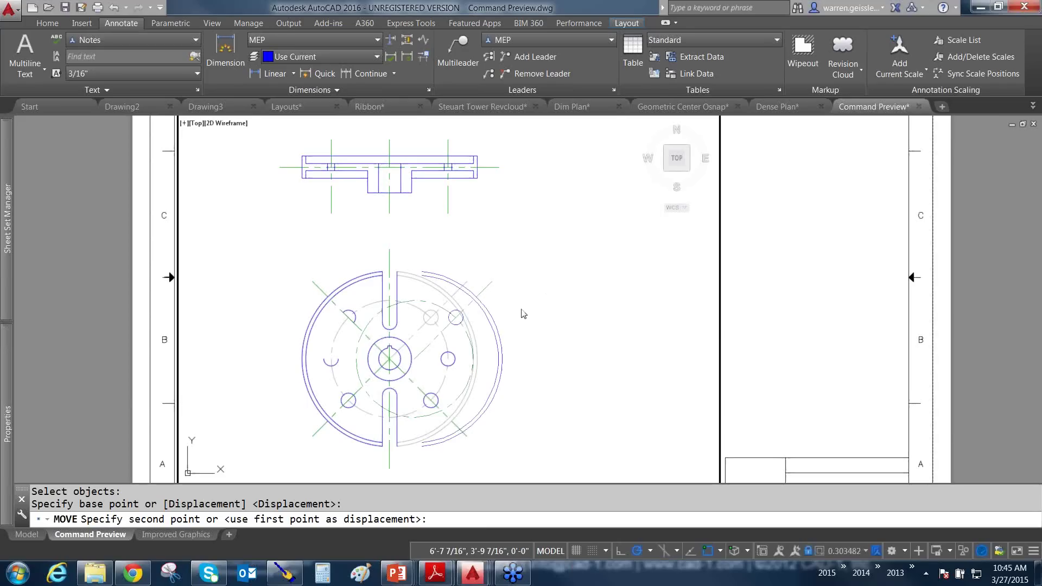
key(F9)
key(Escape)
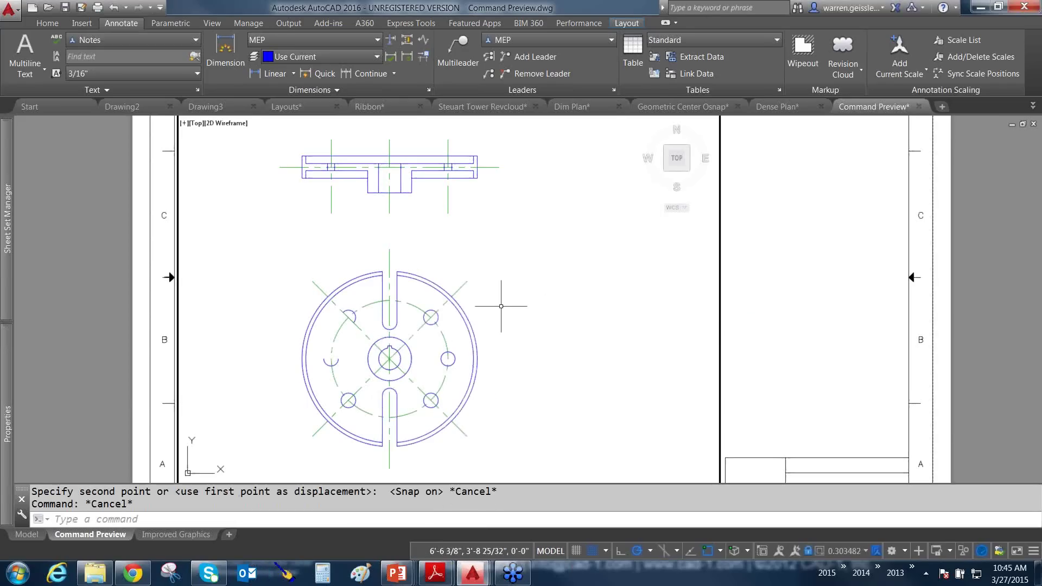
Open the Xref Overrides sheet and activate the stair section viewport
mouse_move(7, 239)
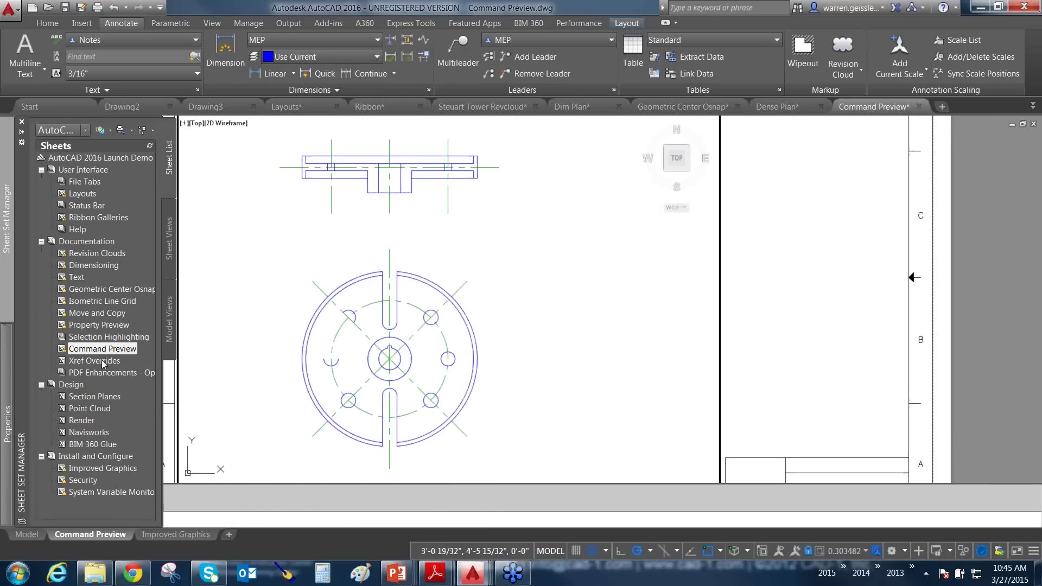
double_click(98, 361)
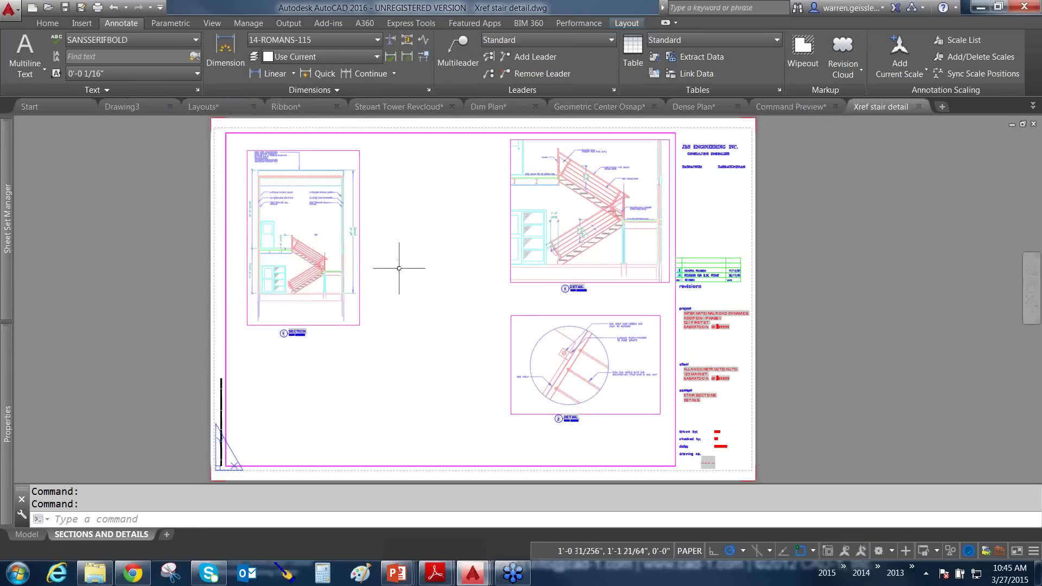
double_click(319, 221)
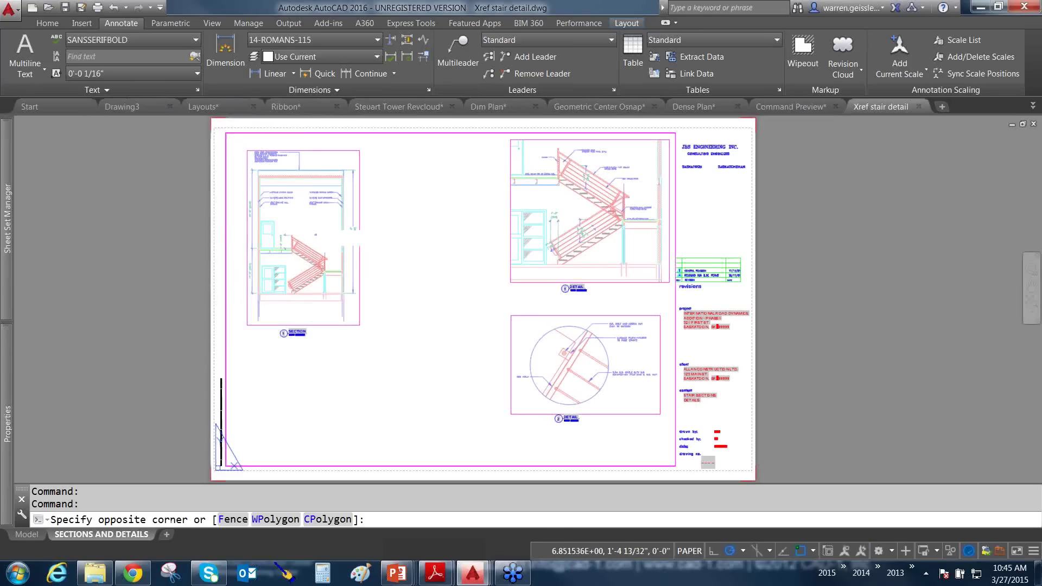
click(302, 246)
key(Escape)
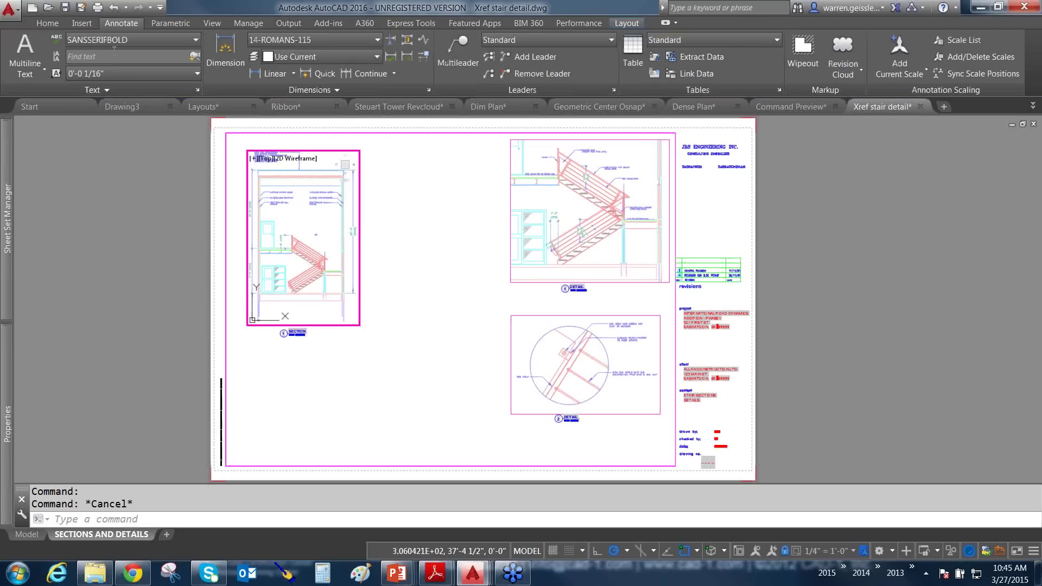
Set the color of all STAIR1 xref layers, from Arch_Detail_ANNOT_6 to Structural_SteelBeam, to index color 8 in the layer properties
click(43, 21)
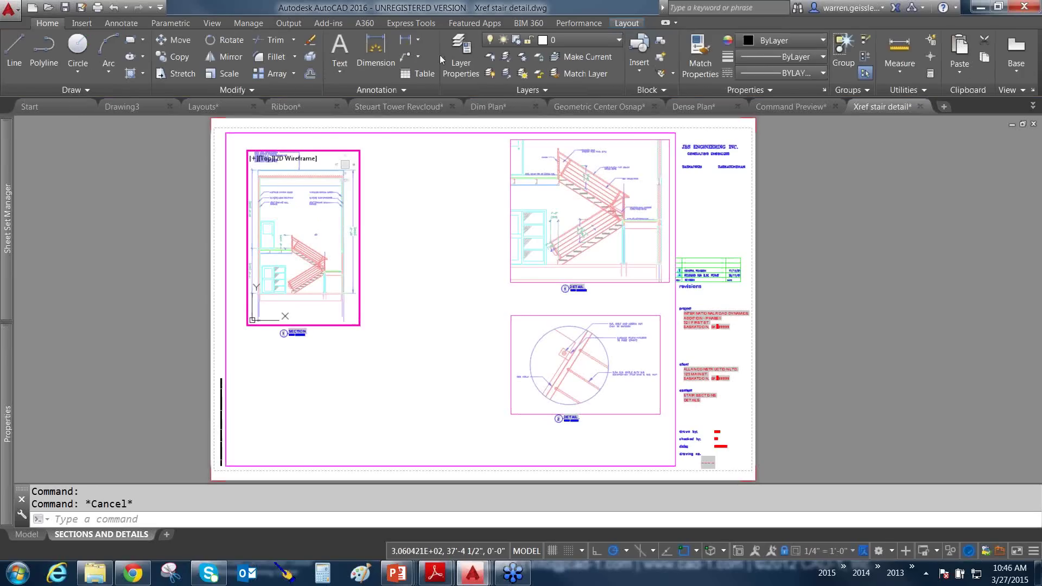
click(458, 51)
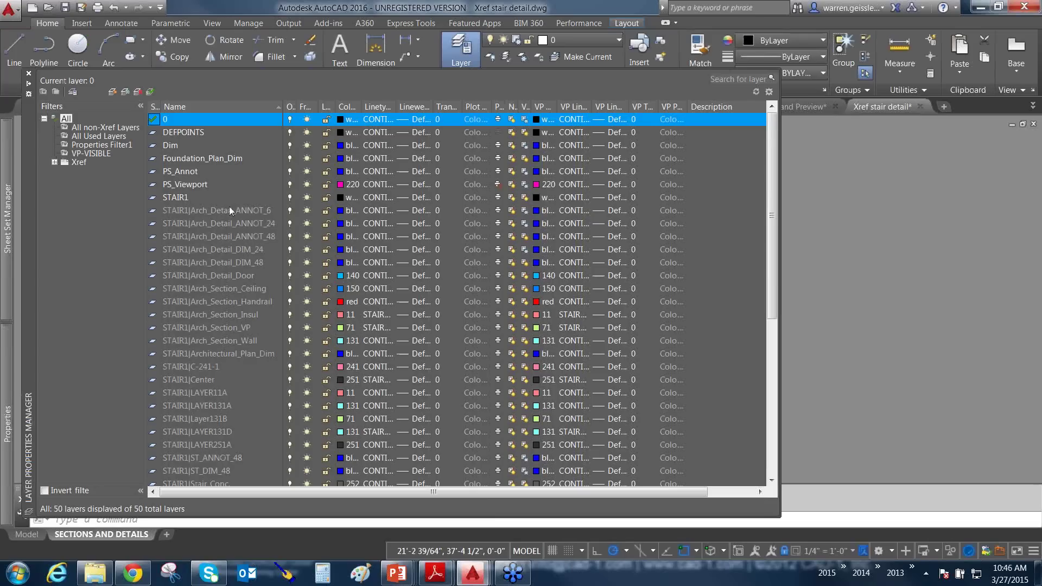
click(229, 210)
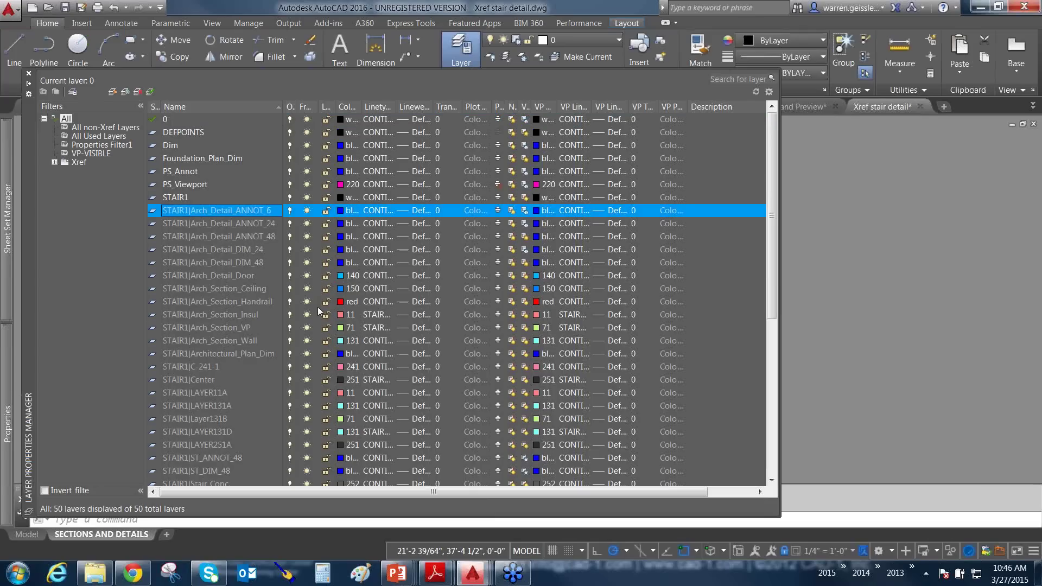
scroll(323, 312, down, 3)
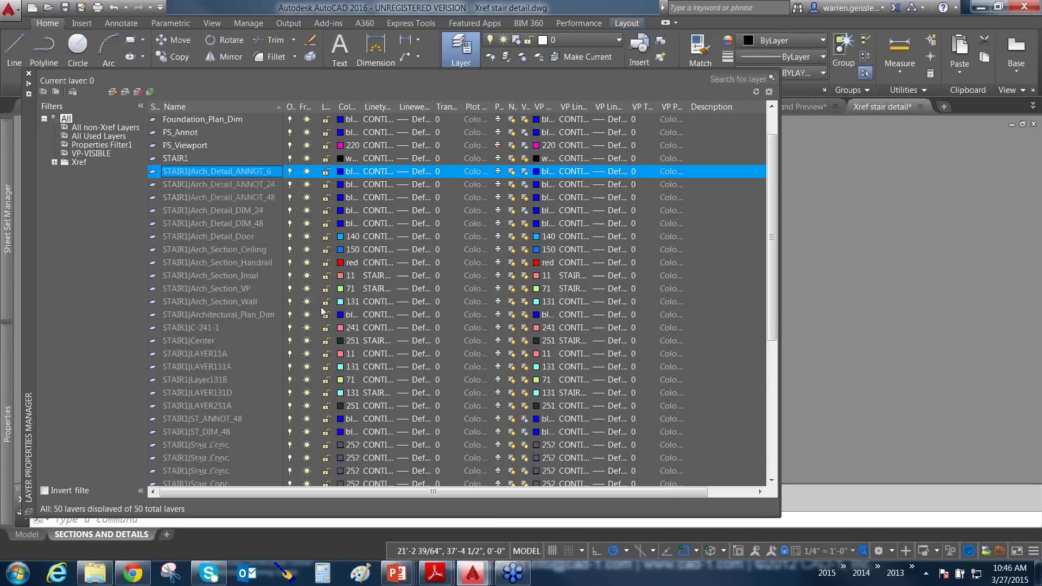
scroll(288, 335, down, 4)
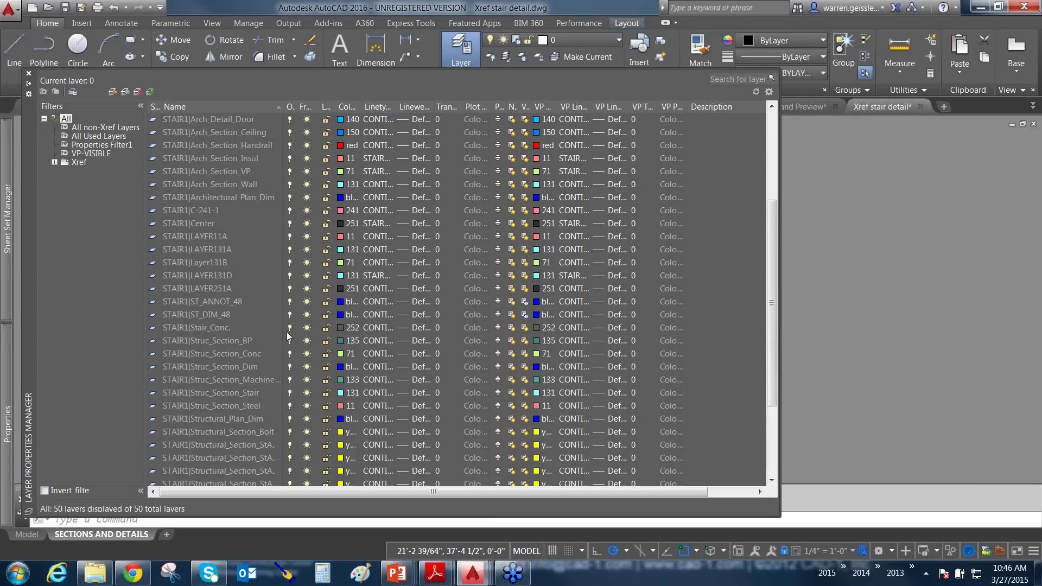
click(331, 355)
scroll(226, 318, up, 7)
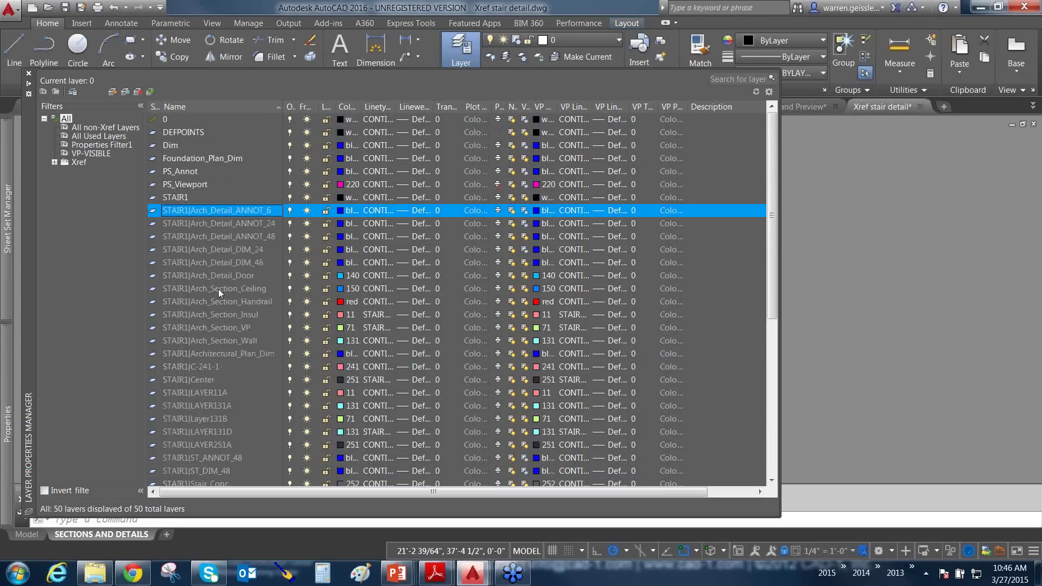
scroll(218, 289, down, 5)
shift+click(212, 429)
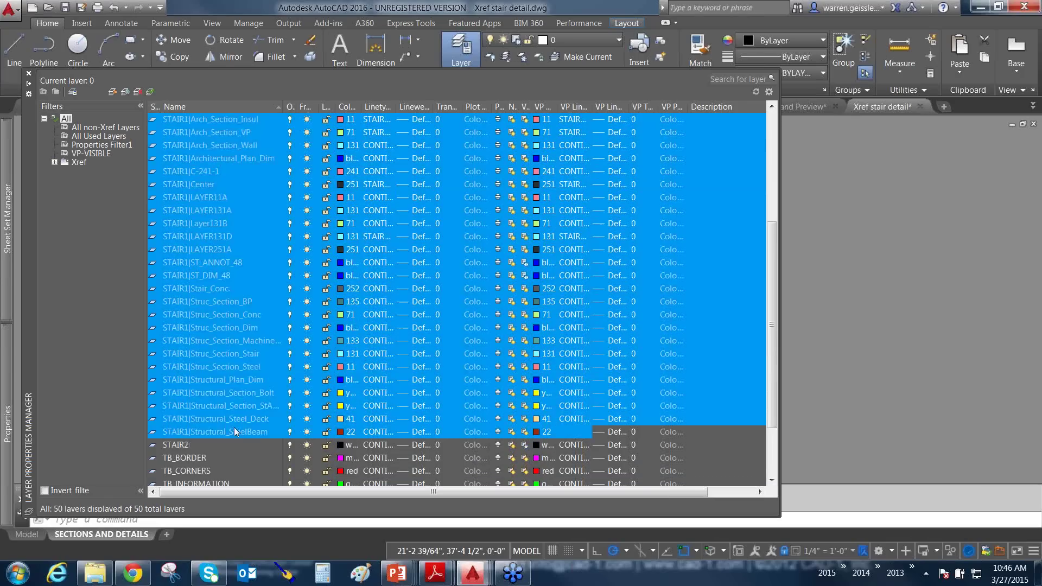
click(343, 394)
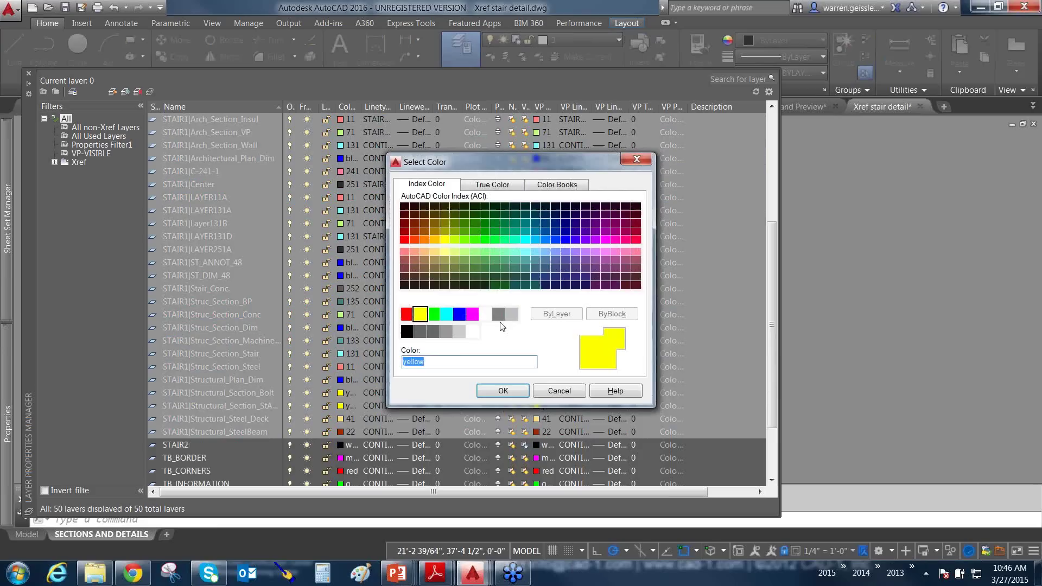
click(498, 314)
click(503, 392)
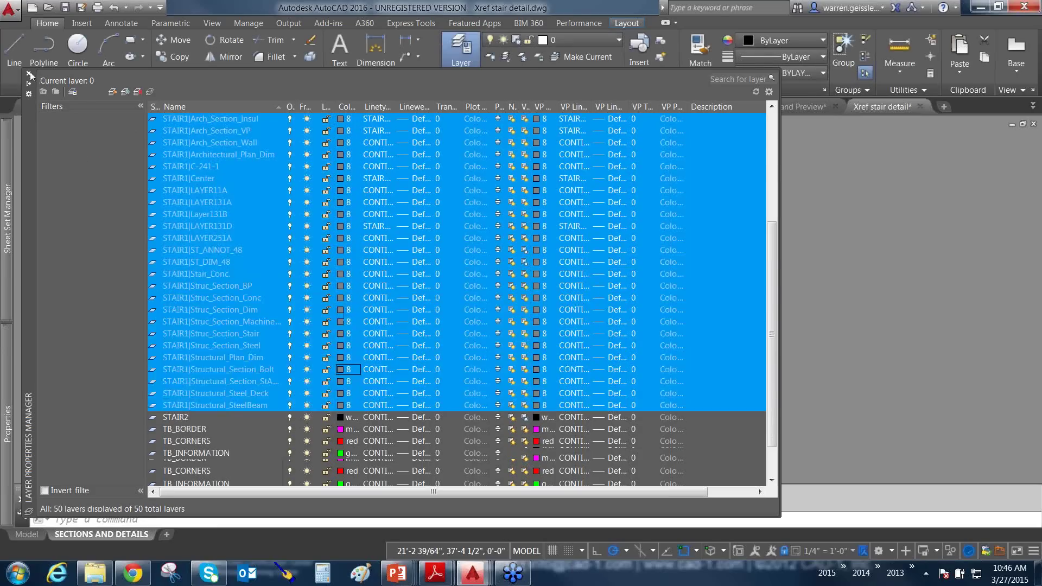
click(29, 73)
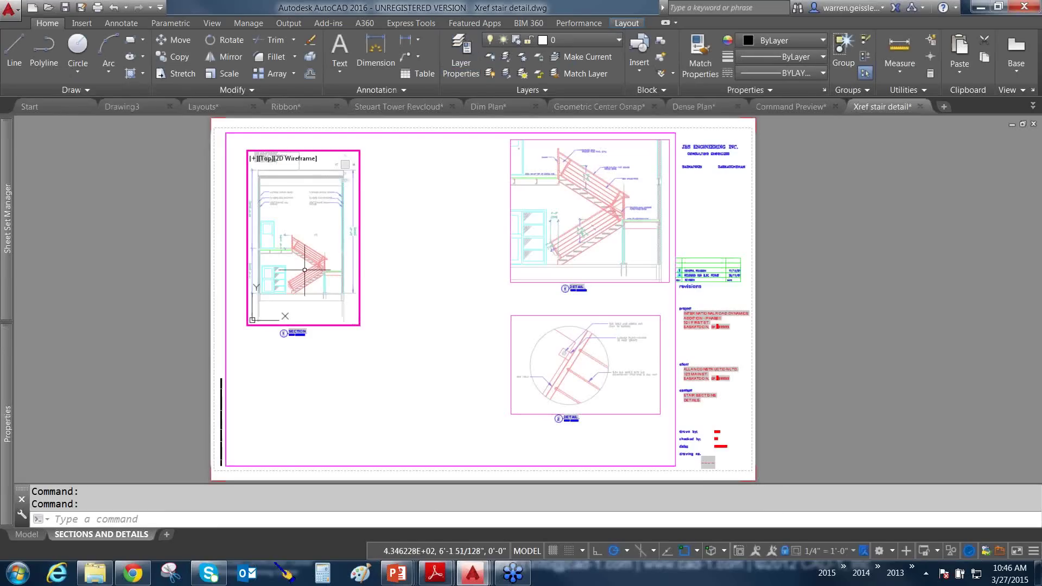
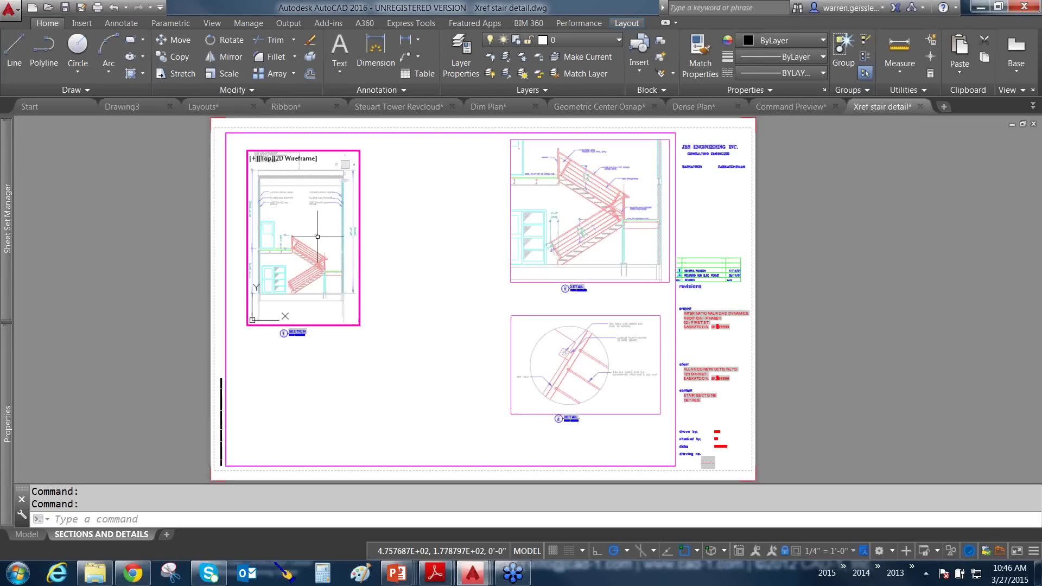
Set the XREFOVERRIDE system variable to 1
text(XREF)
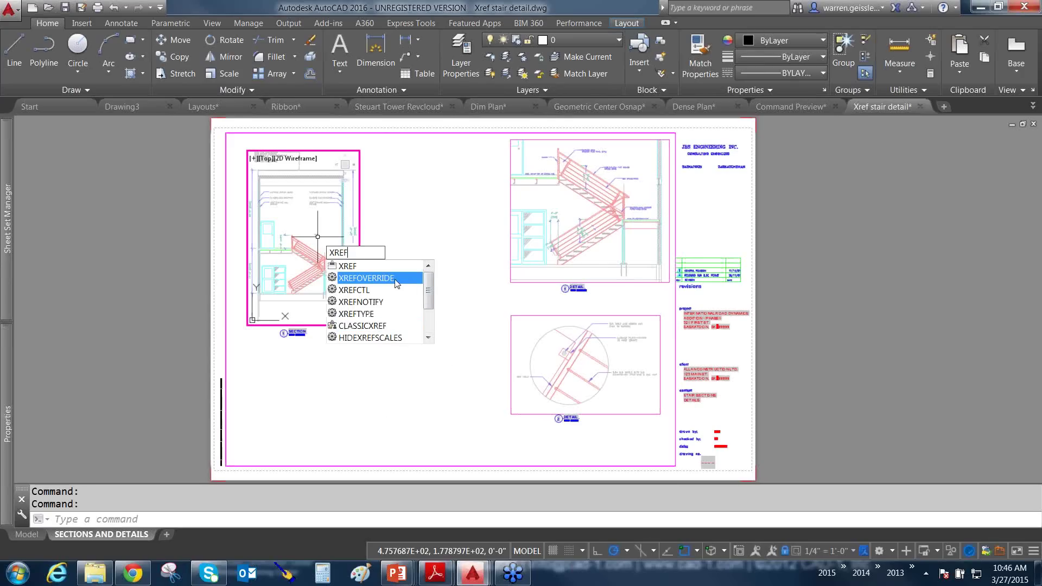
click(380, 277)
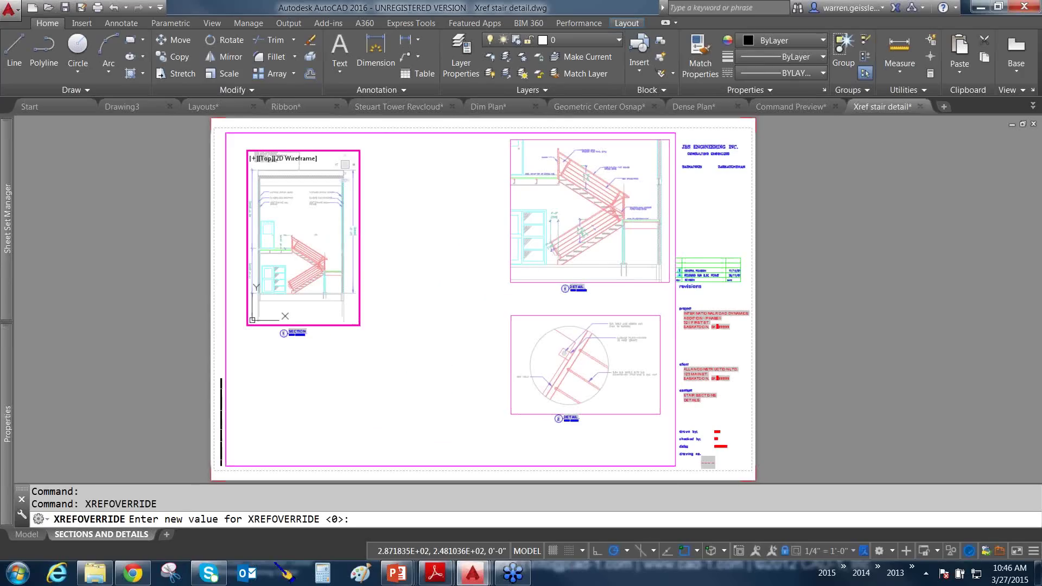
text(1)
key(Return)
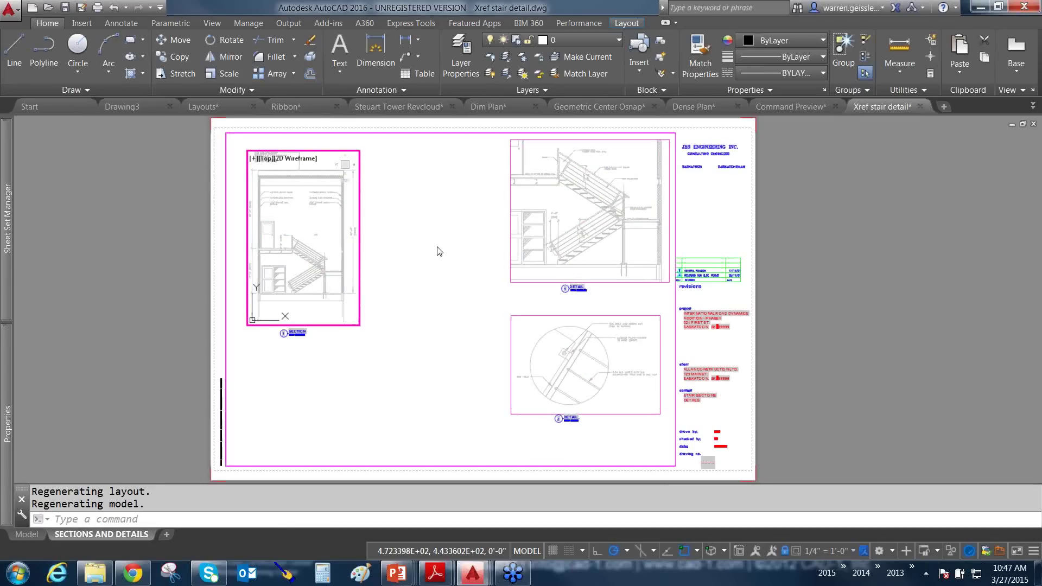
Review the quality, data and font handling settings in the Export to PDF options, and close them without saving changes
click(288, 23)
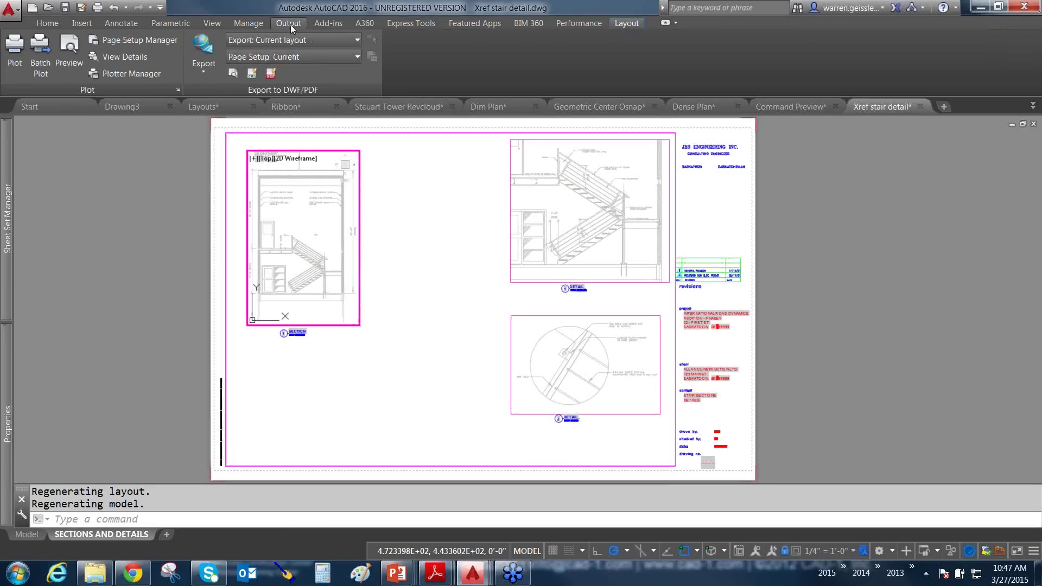
click(271, 74)
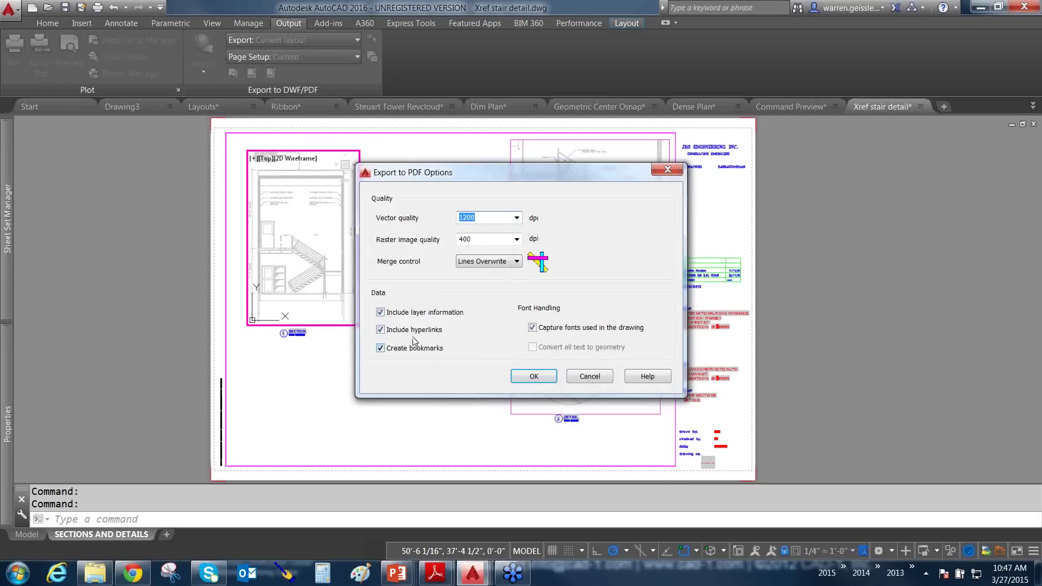
click(593, 377)
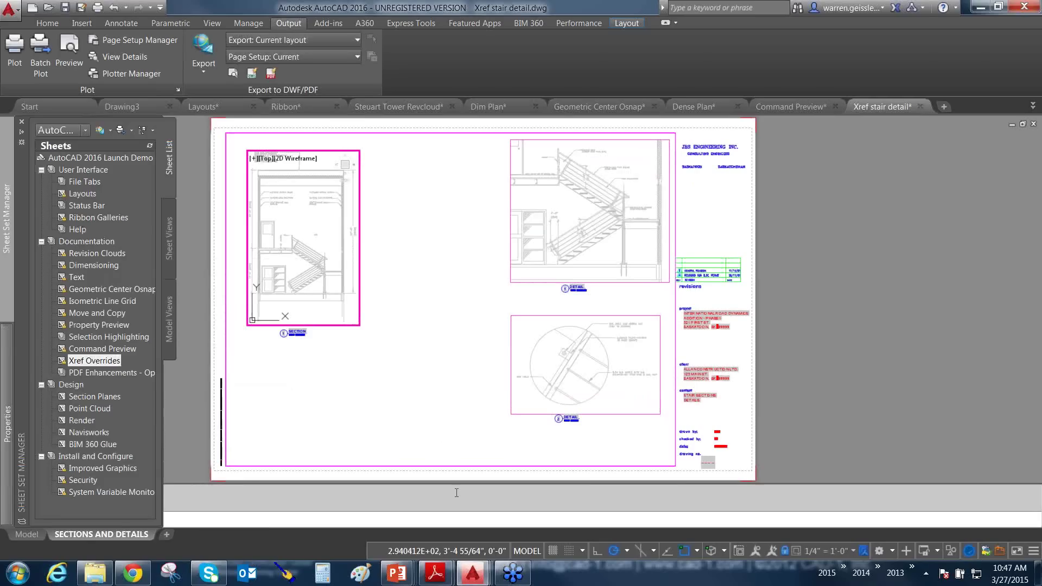
Switch to IRD Addition 2015.pdf in Adobe Reader and examine its layer list and page thumbnails
mouse_move(432, 579)
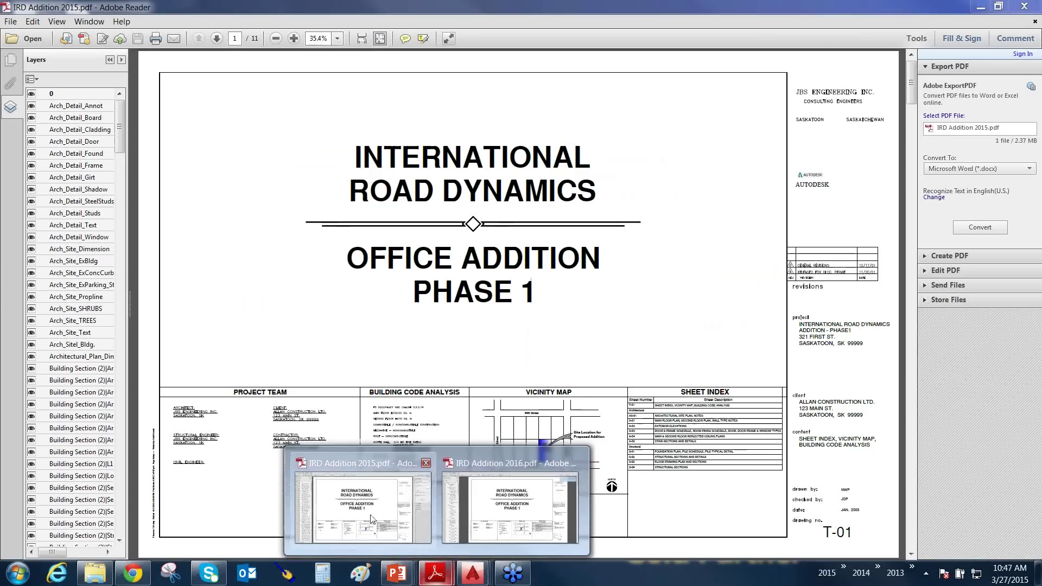
click(372, 519)
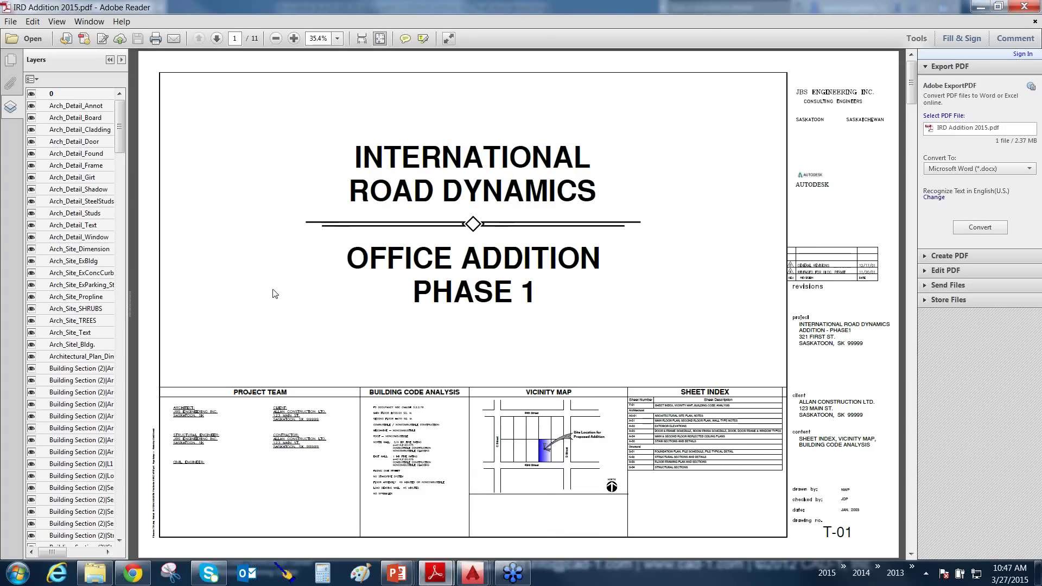
mouse_move(292, 146)
mouse_down()
mouse_move(68, 60)
mouse_move(50, 107)
mouse_up()
key(Escape)
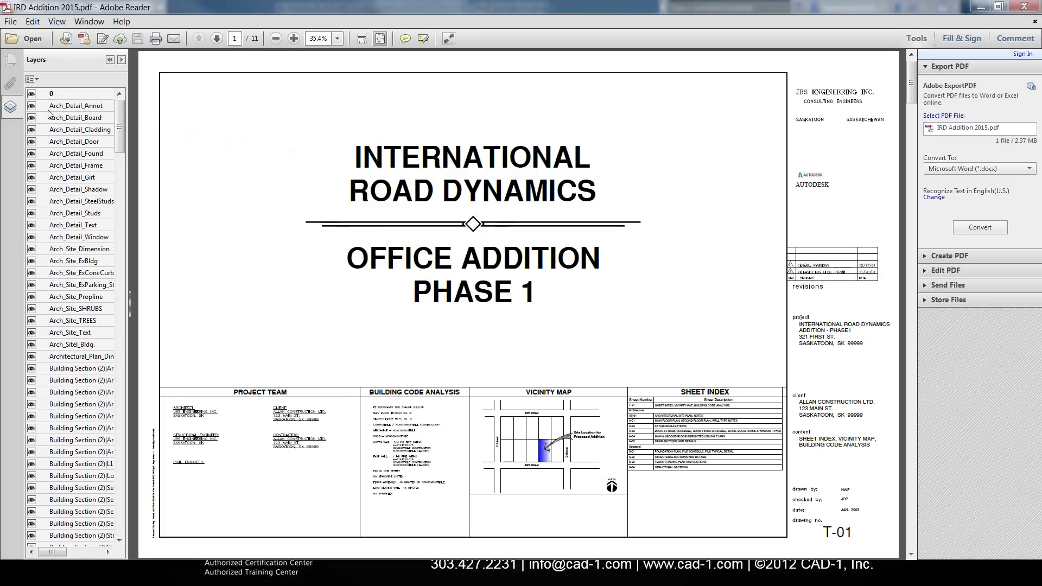
click(11, 59)
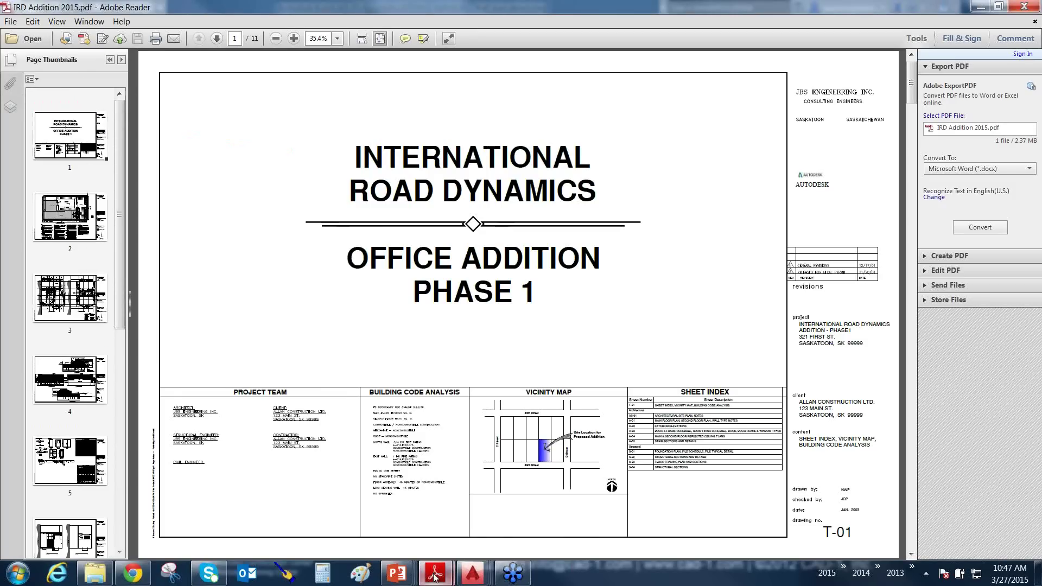
Switch to IRD Addition 2016.pdf and use its bookmarks to view AS-01 ARCH SITE PLAN, Door Frame Type A2 and A-03 DOORS WINDOWS AND ROOMS
mouse_move(436, 574)
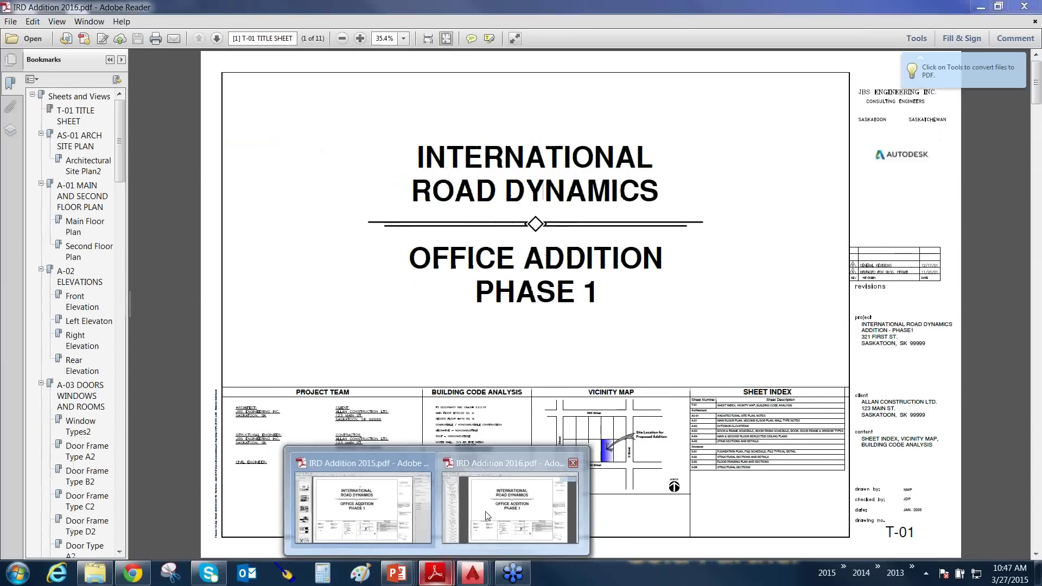
click(487, 516)
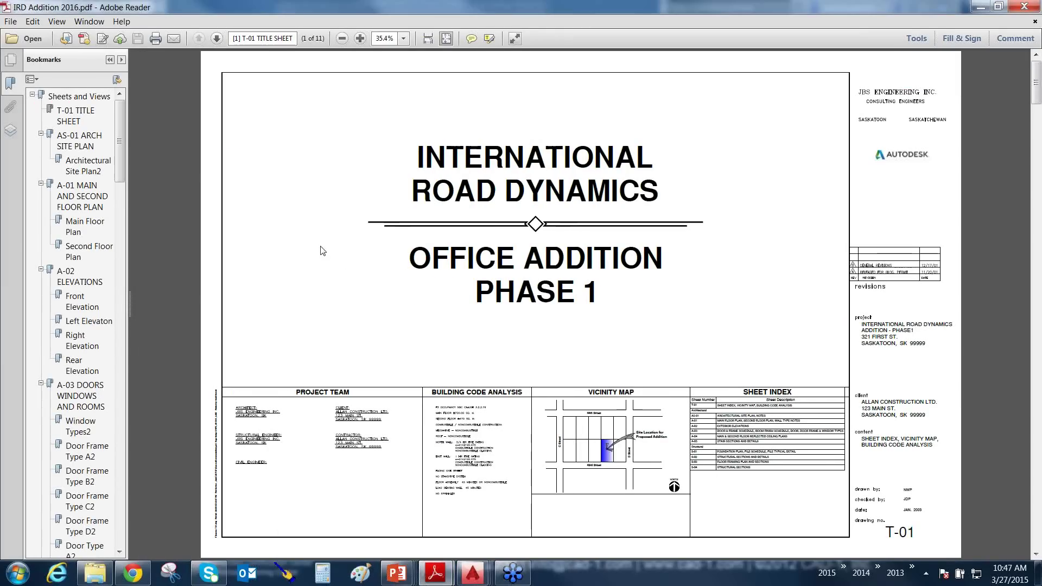
drag(317, 256, 104, 134)
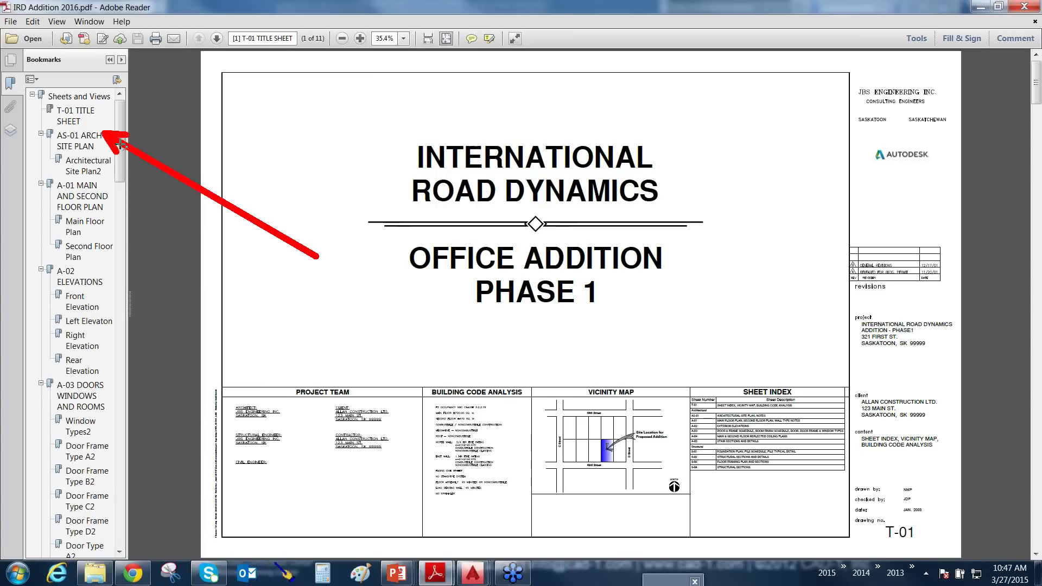
click(78, 142)
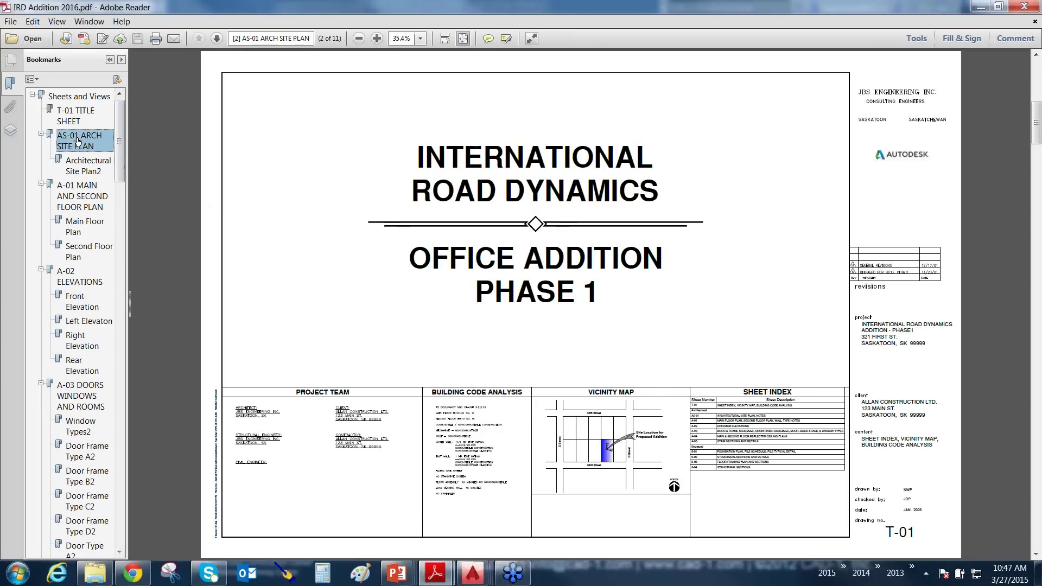
click(88, 456)
click(73, 404)
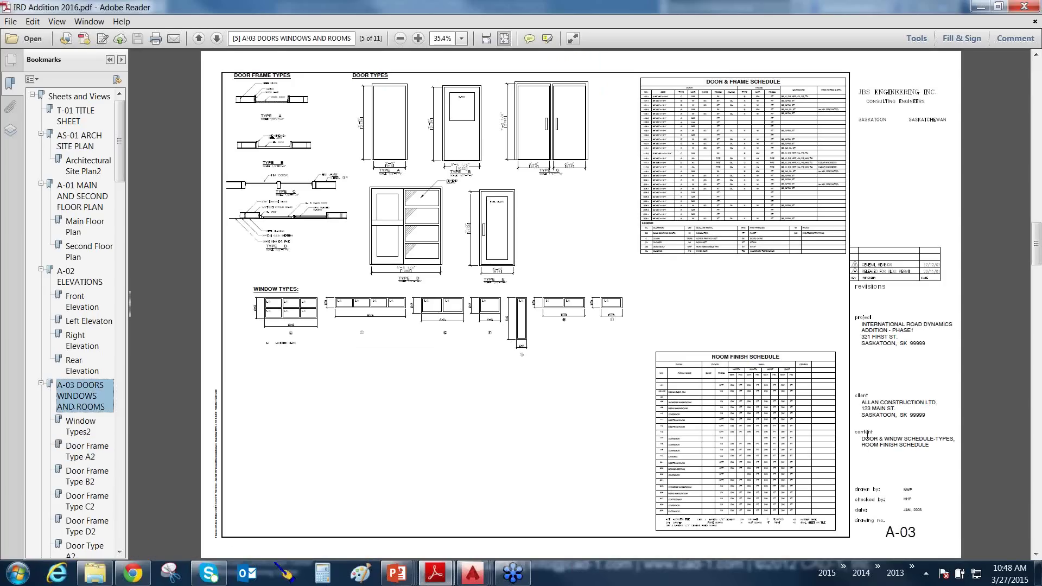
mouse_move(866, 436)
mouse_move(862, 312)
click(551, 391)
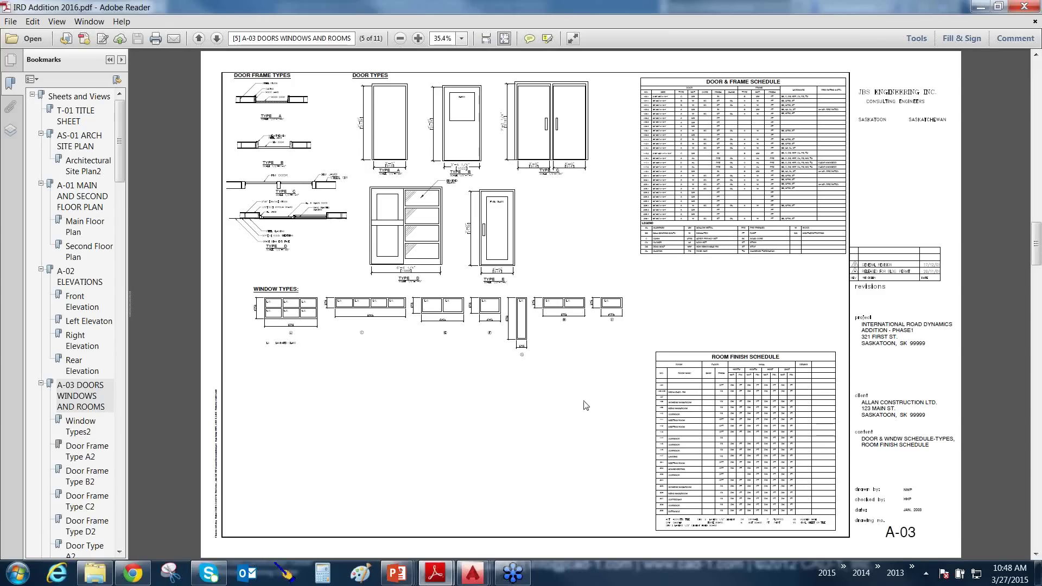
mouse_move(519, 364)
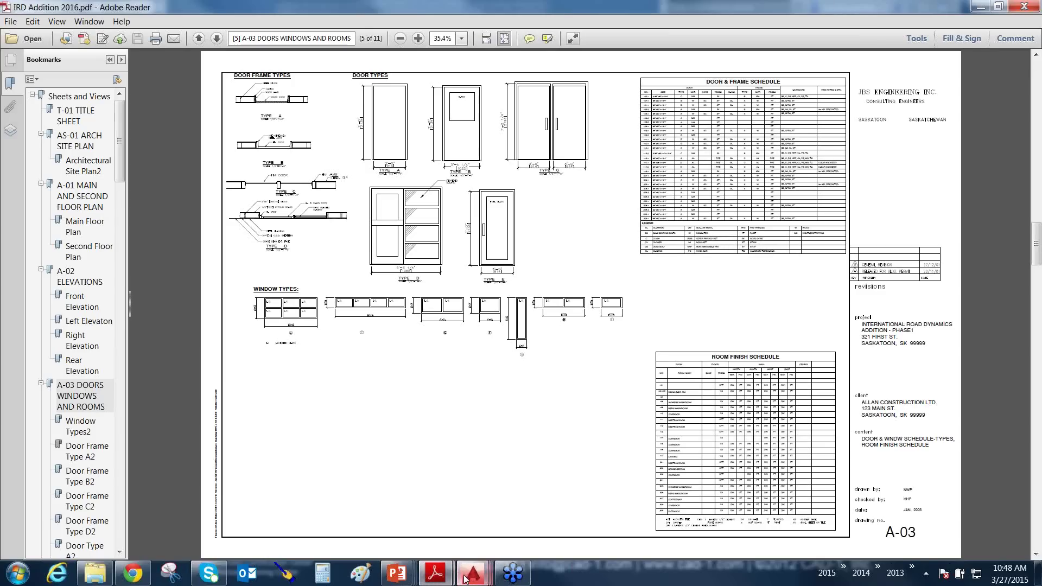
Switch back to AutoCAD and close all drawings except Drawing3 without saving their changes
mouse_move(472, 572)
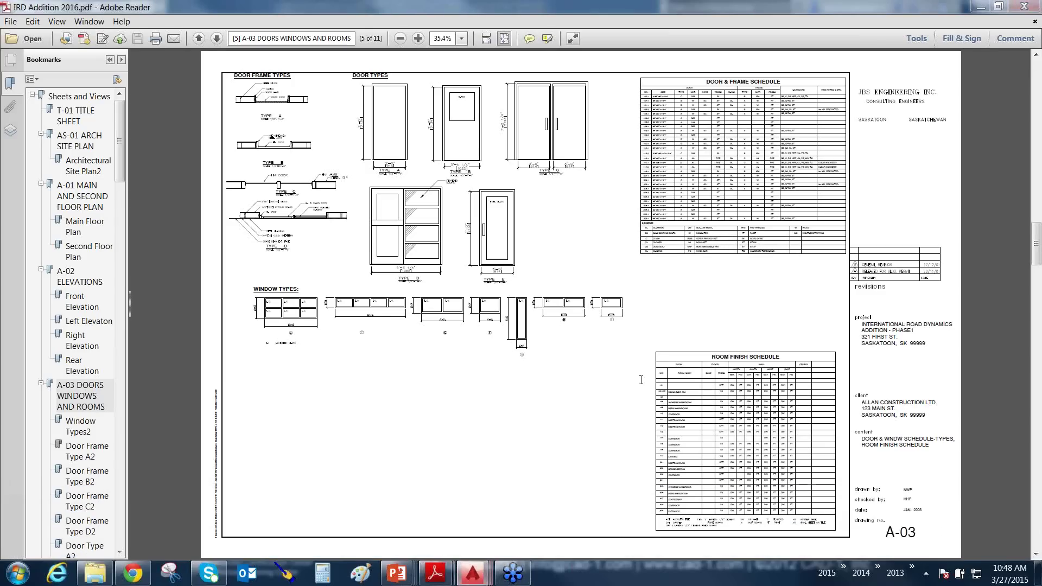
key(alt+Tab)
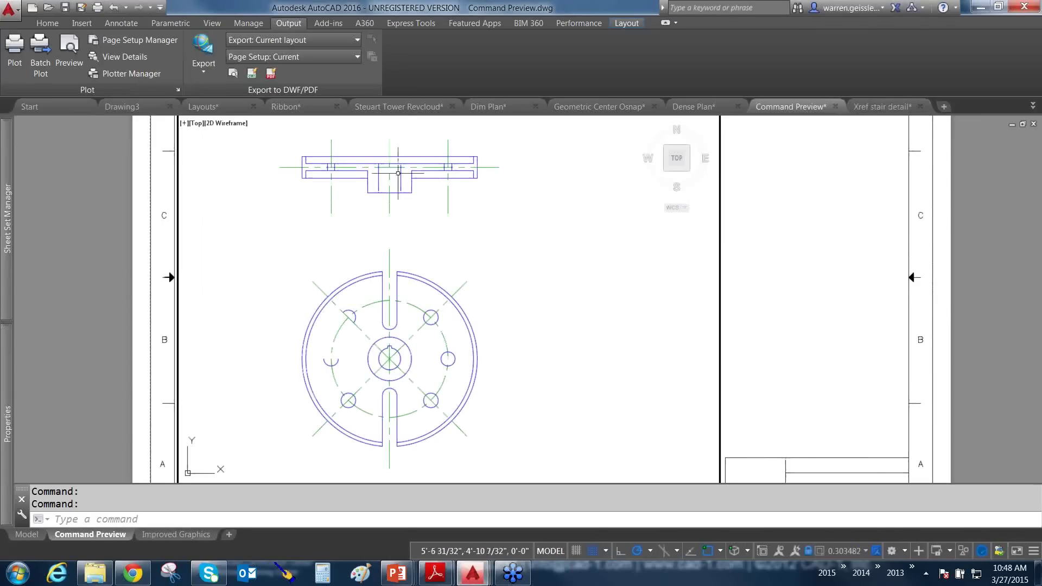
right_click(417, 106)
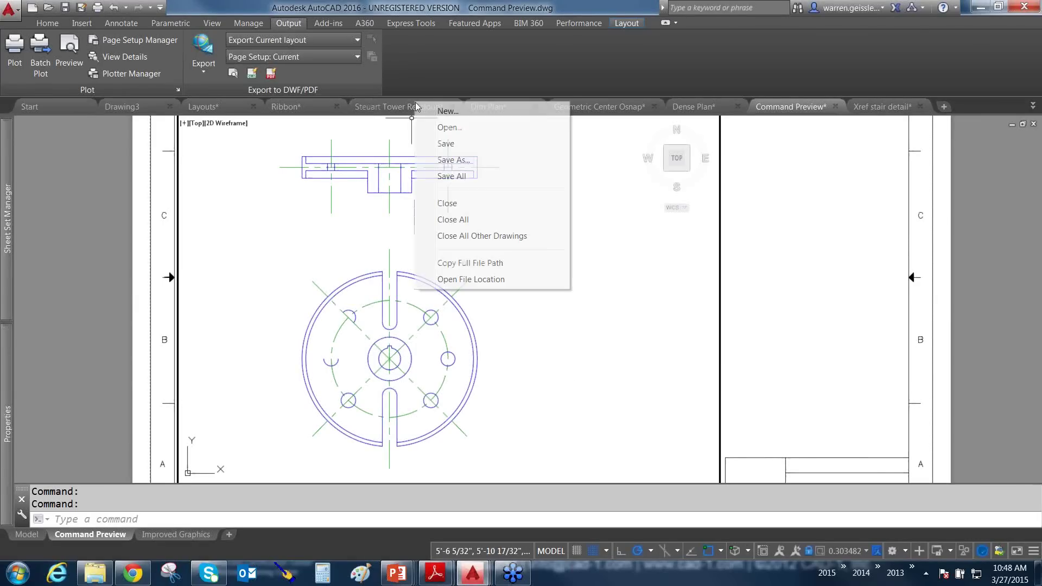
click(145, 109)
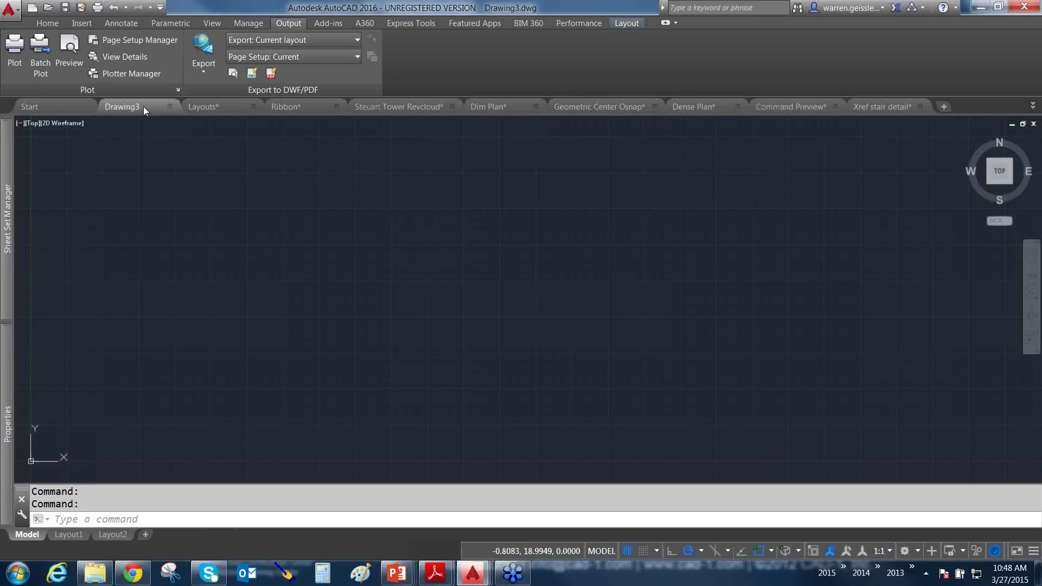
right_click(143, 107)
click(217, 238)
click(568, 314)
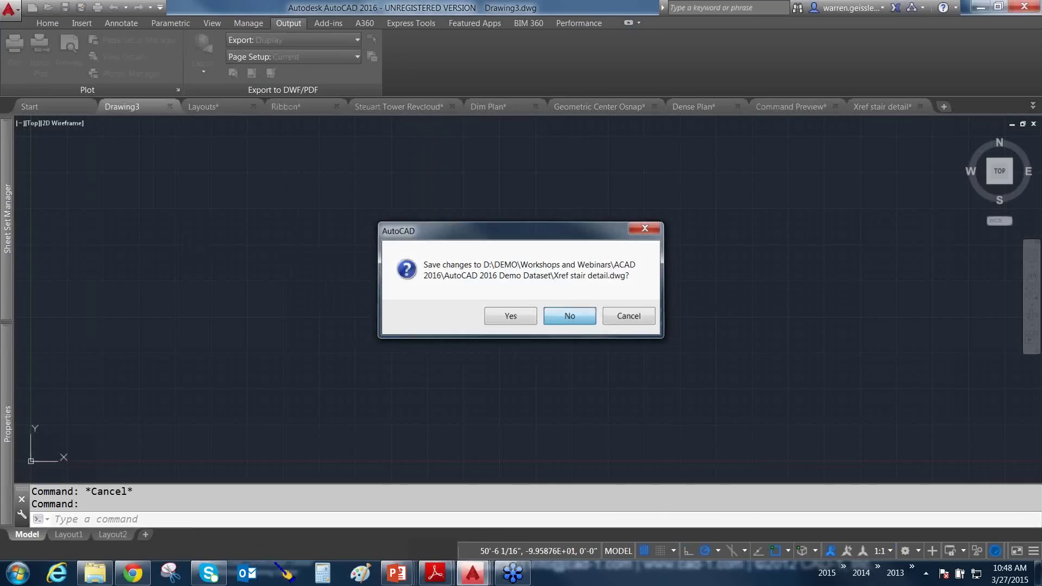
click(567, 315)
click(567, 314)
click(567, 315)
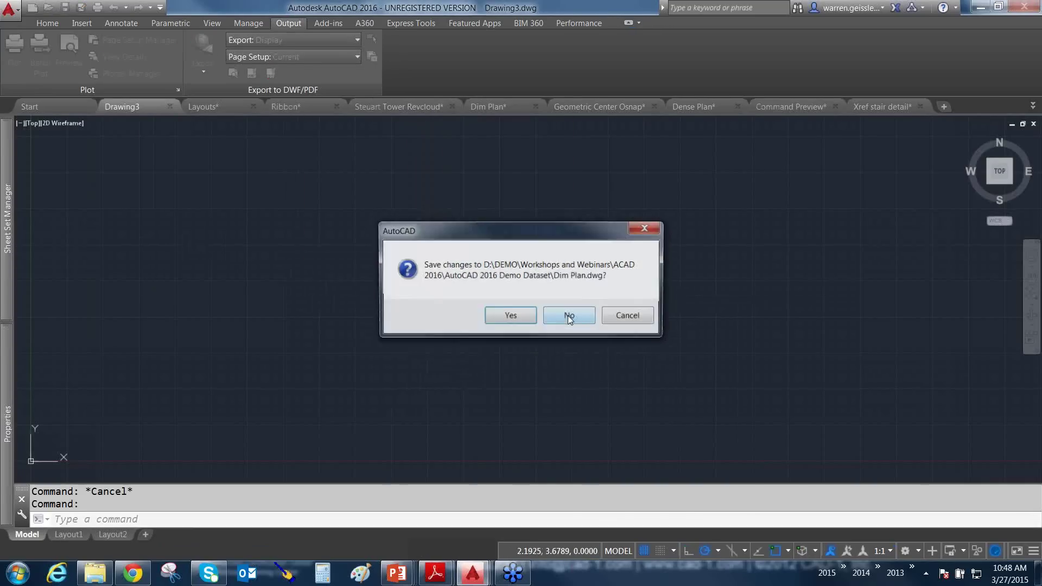
click(567, 314)
click(568, 320)
click(568, 319)
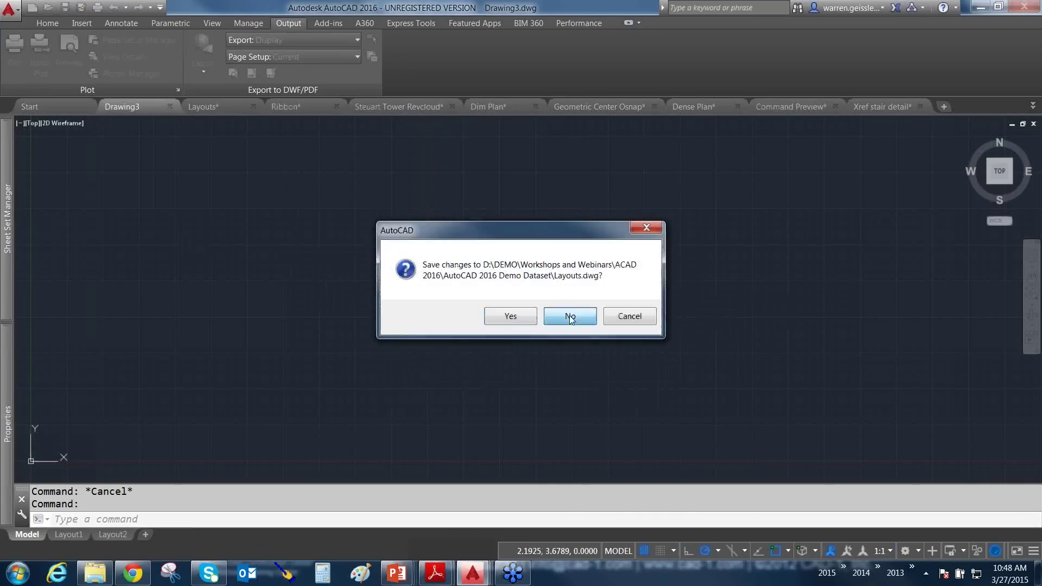
click(569, 320)
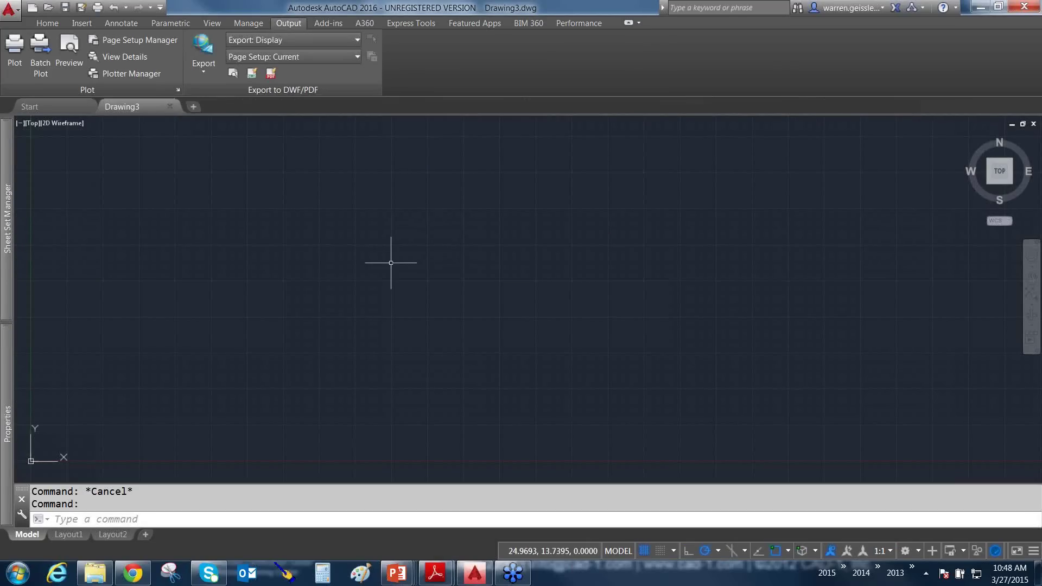
Open the Navisworks sheet from the sheet set's Design section and activate its viewport
mouse_move(7, 238)
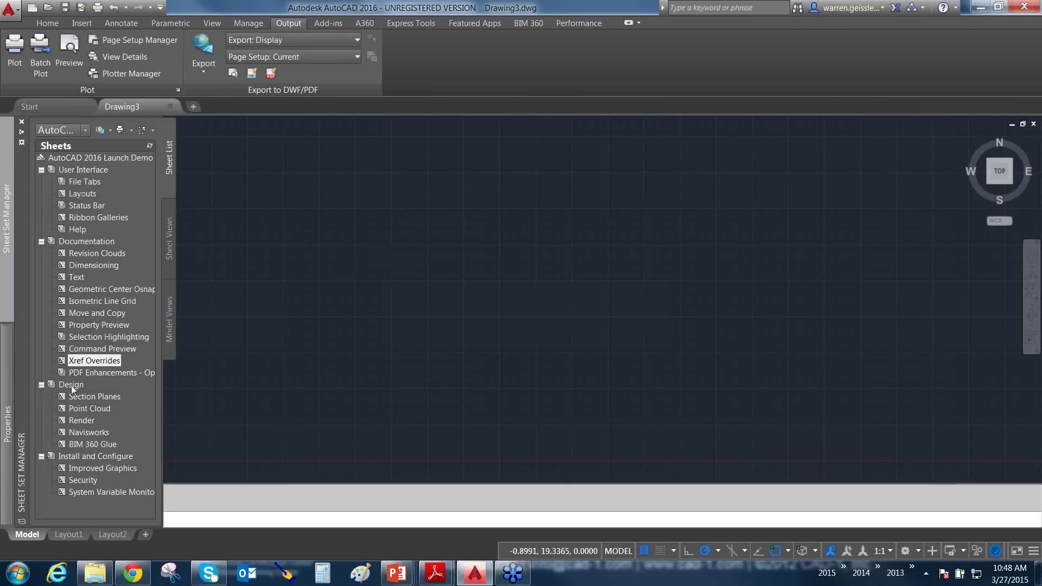
double_click(82, 431)
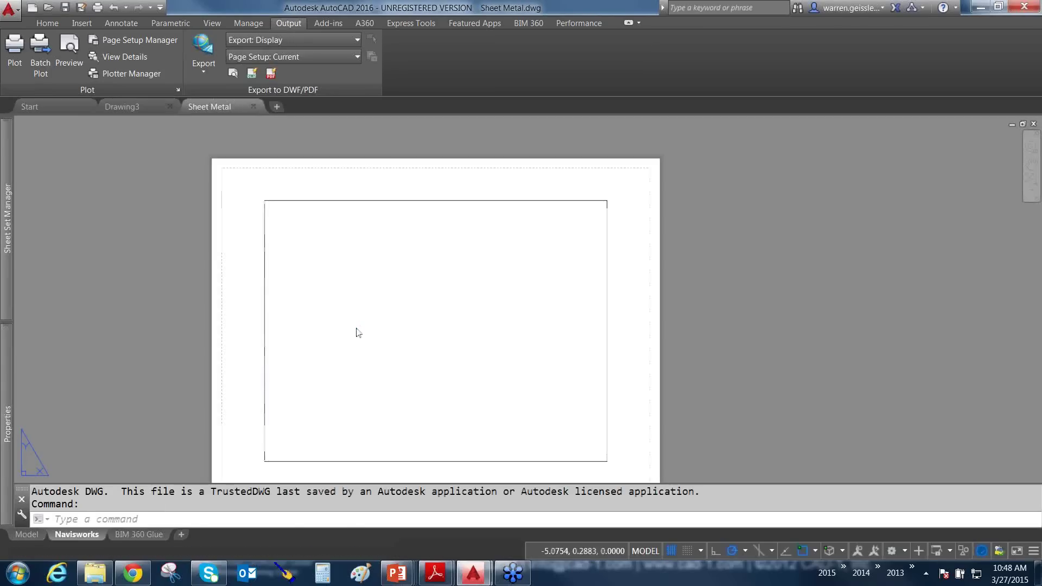
double_click(434, 301)
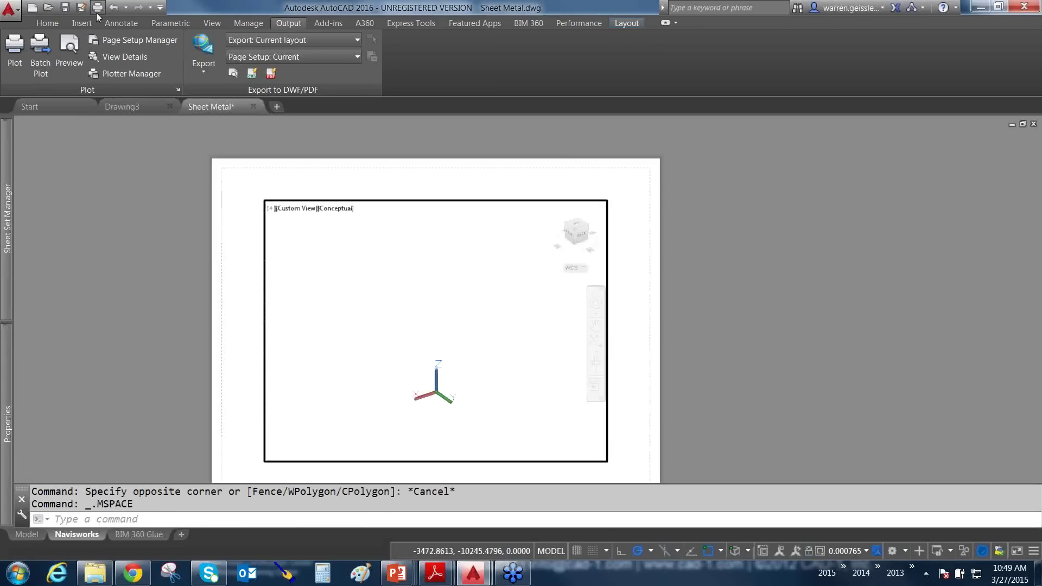
Attach the coordination model Steuart Tower Arch.nwd with a relative path, scale 1 and rotation 0 at the origin, zooming to the model
click(80, 22)
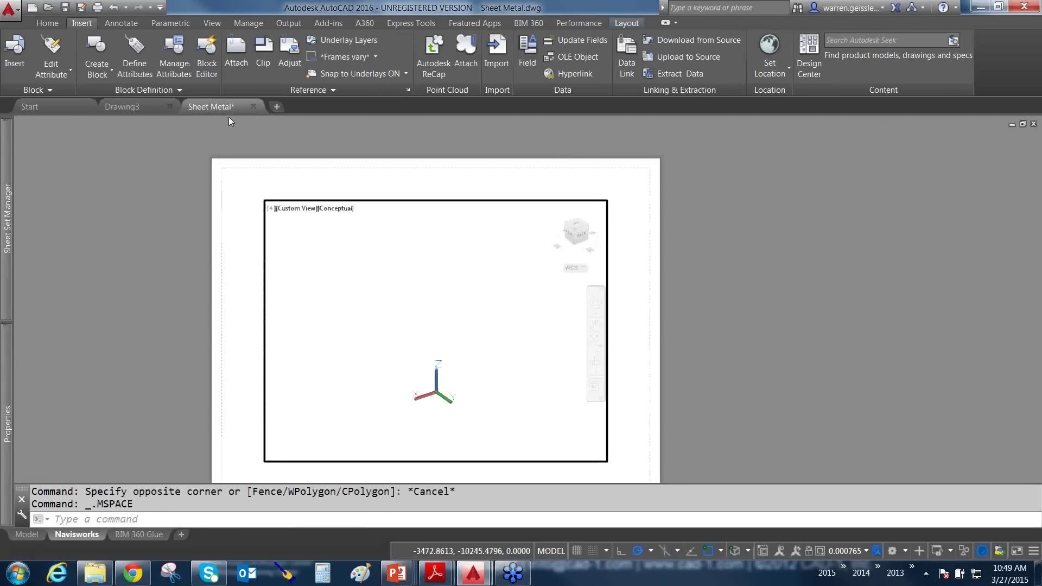
click(408, 91)
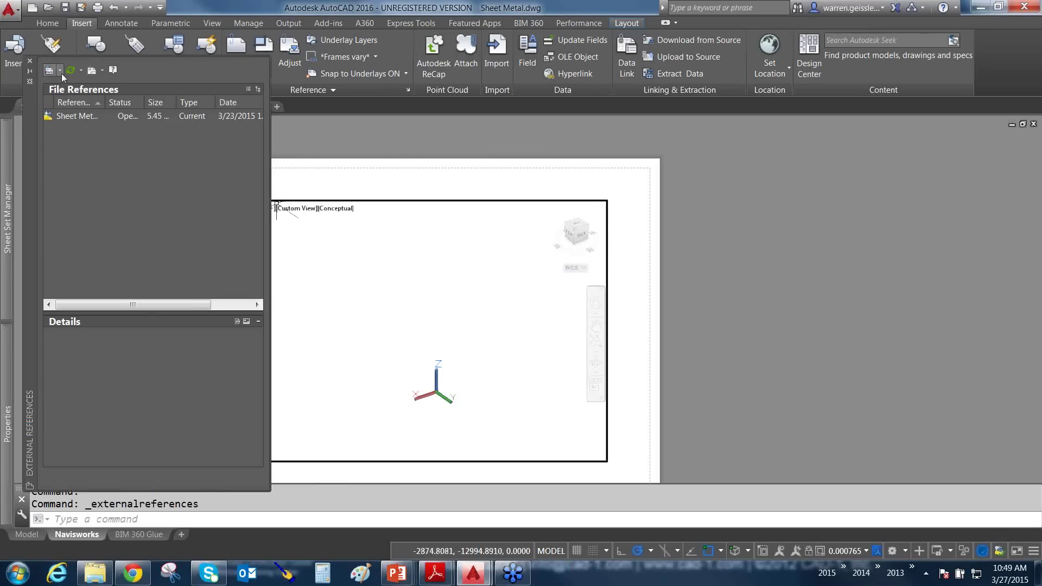
click(59, 71)
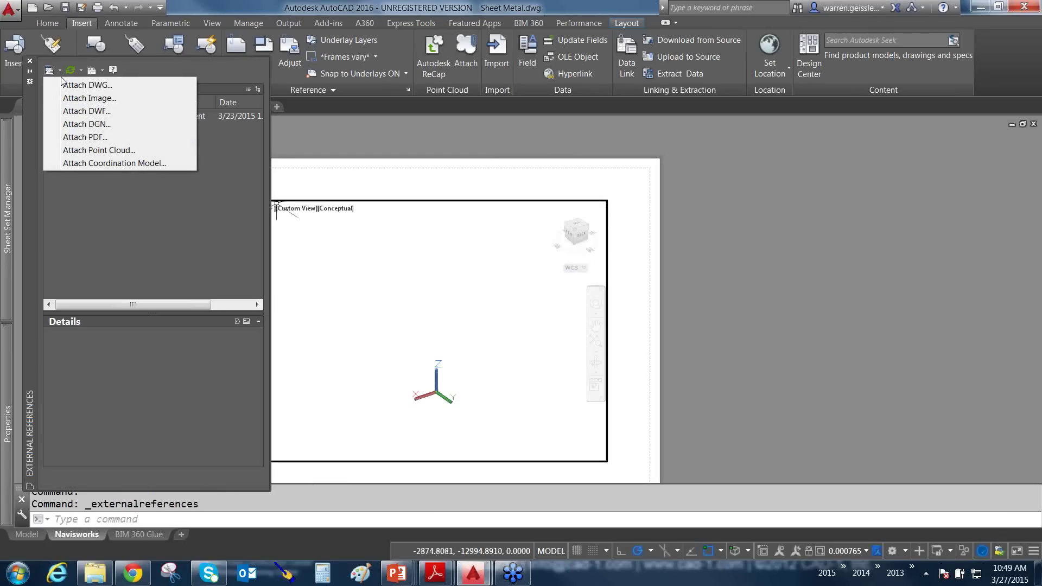
click(123, 164)
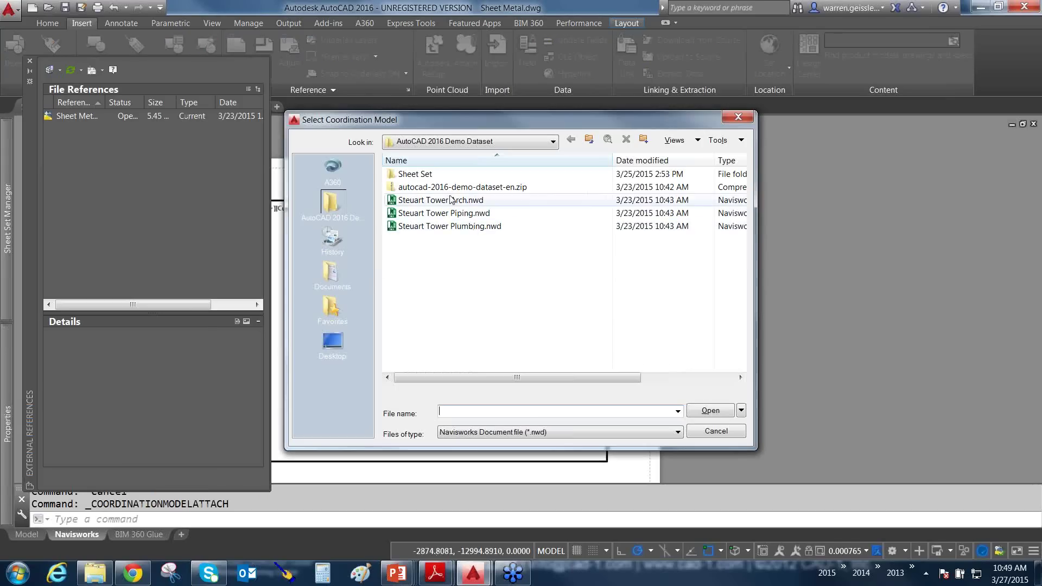
click(712, 412)
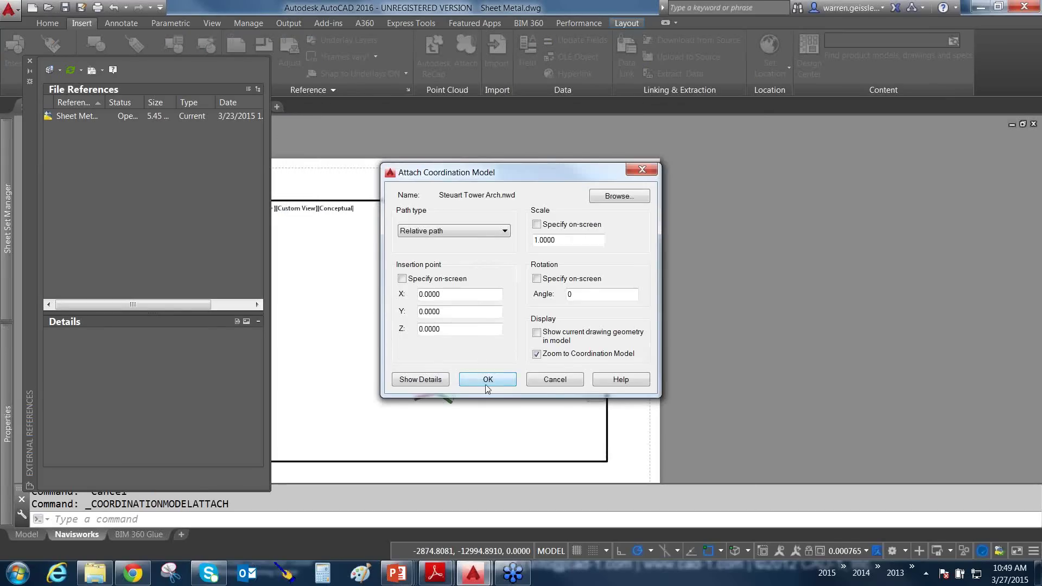
click(487, 379)
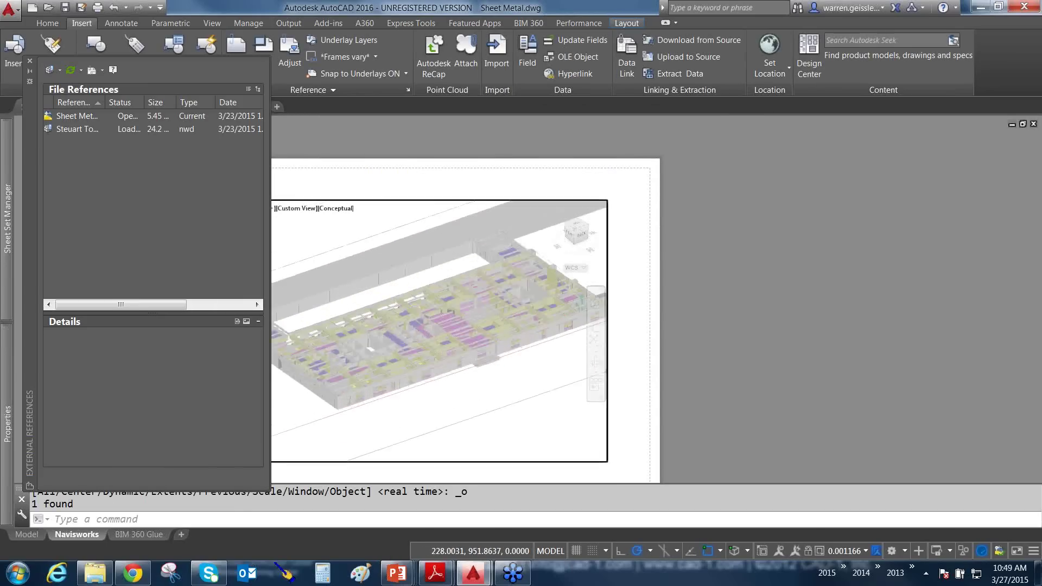
click(30, 61)
Select the attached coordination model to examine its color and opacity fading settings, and clear the selection
click(490, 410)
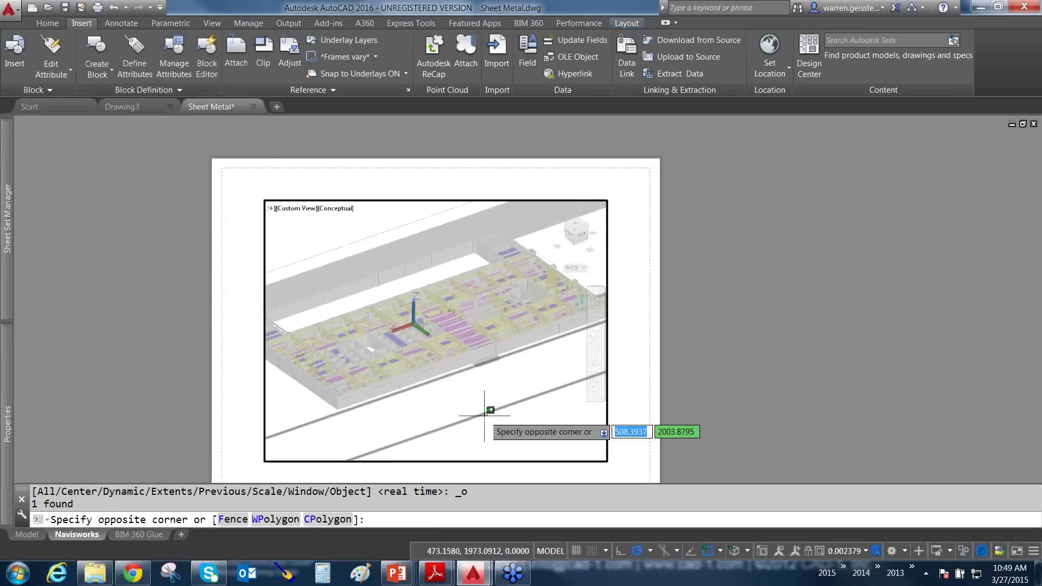
click(467, 416)
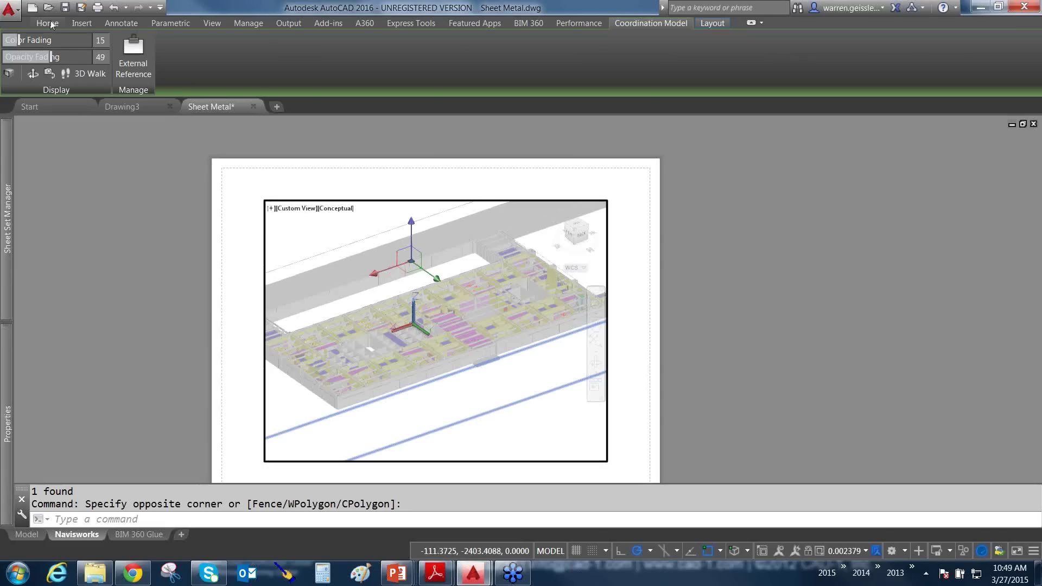
text(sa)
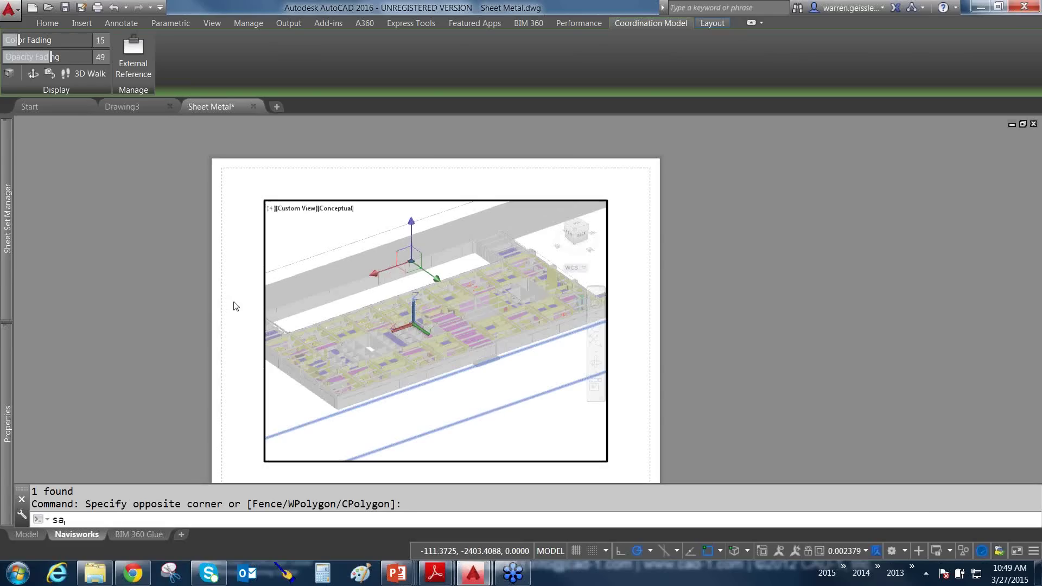
key(Return)
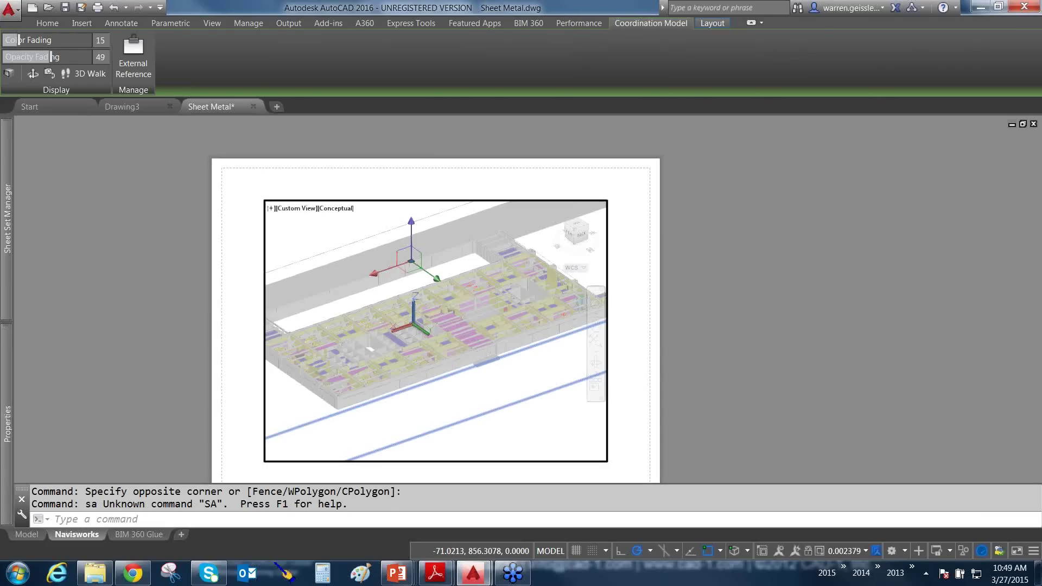
key(Escape)
key(Escape)
Examine the drawing file formats available for saving the Sheet Metal drawing under another type, leaving without saving
text(sa)
key(Return)
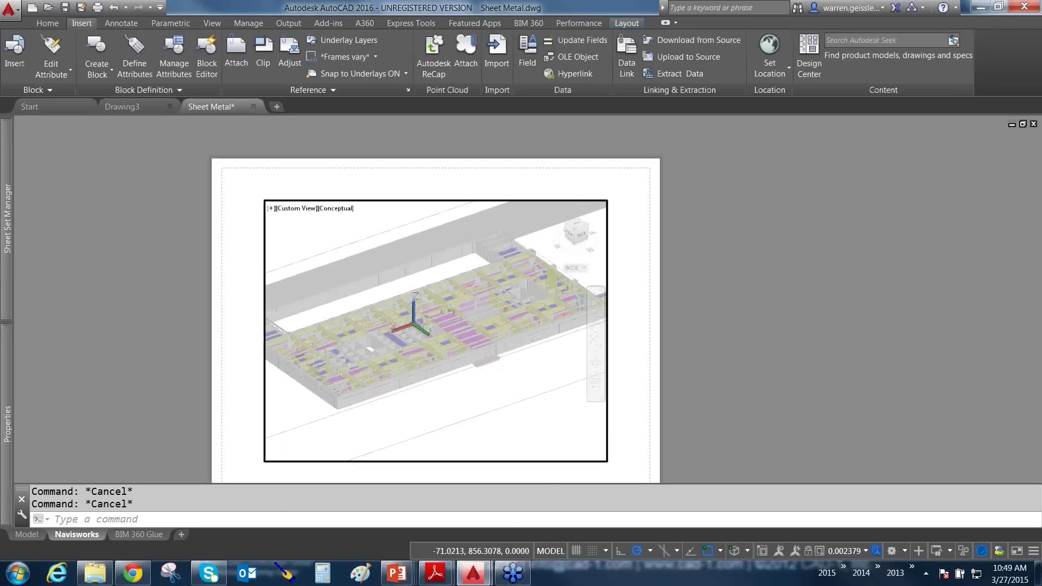
click(516, 433)
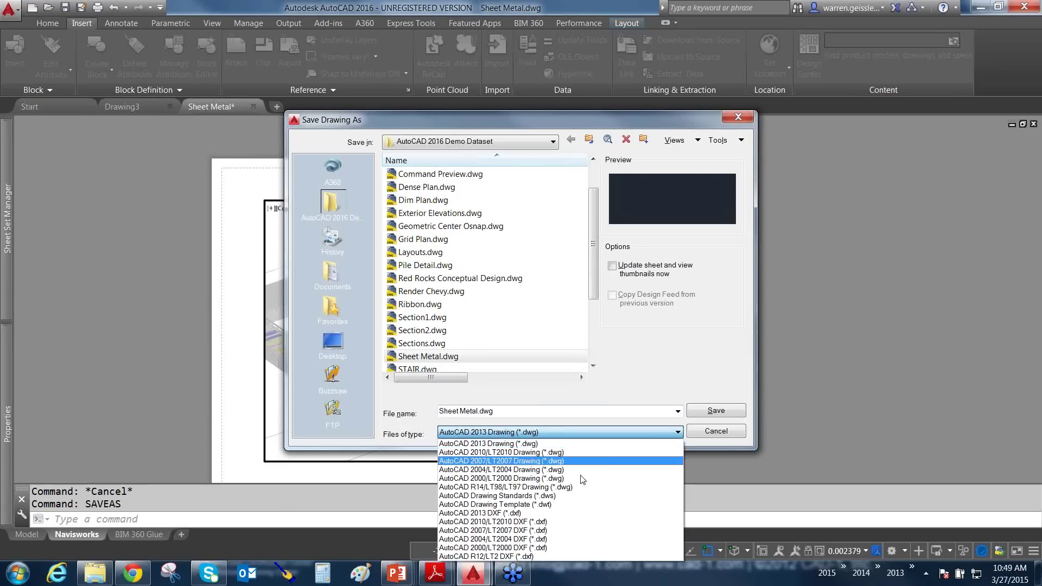
click(793, 412)
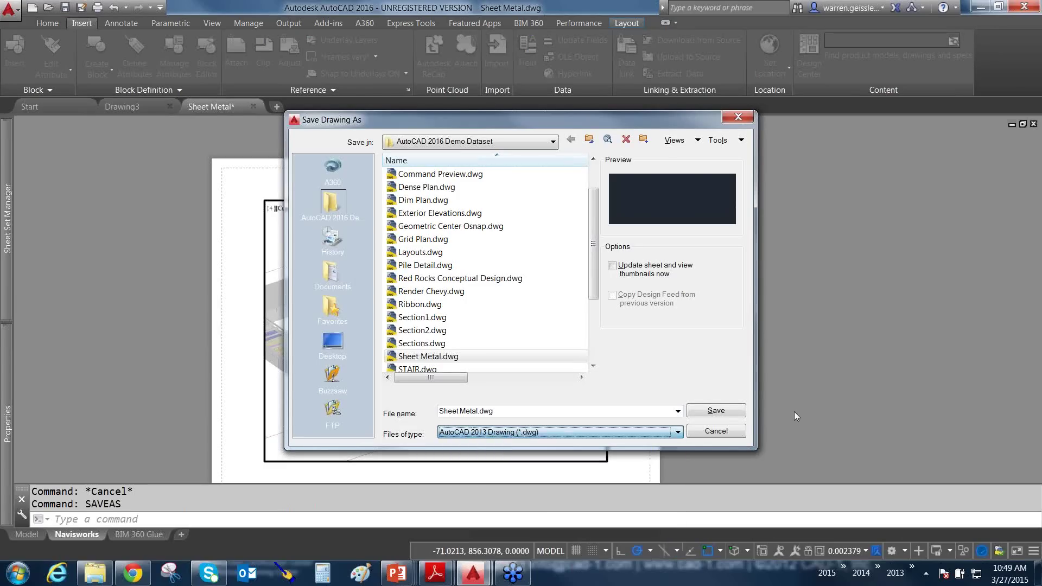
click(715, 432)
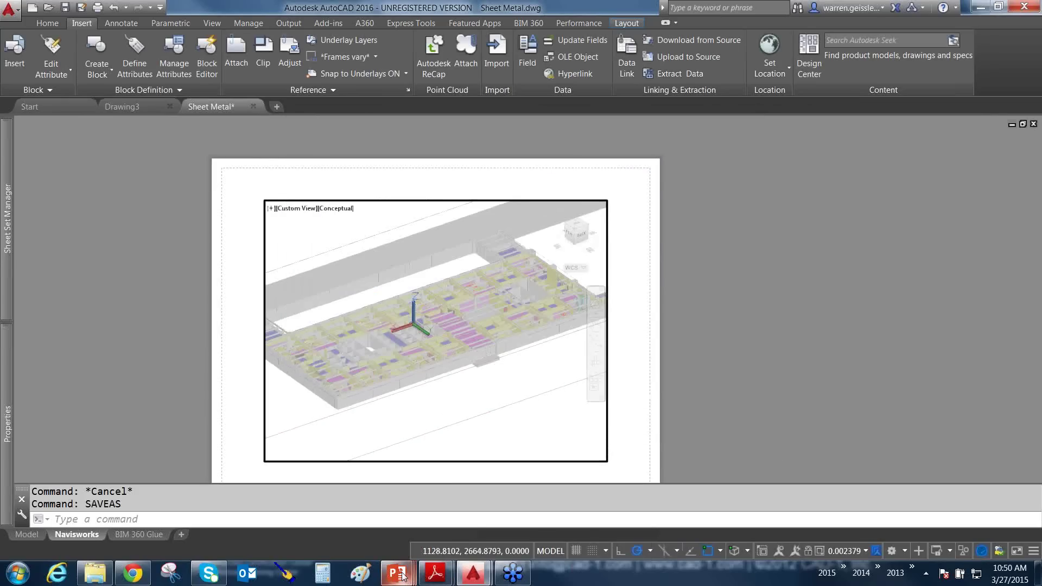
Switch to the PowerPoint slide show and return to AutoCAD
mouse_move(402, 576)
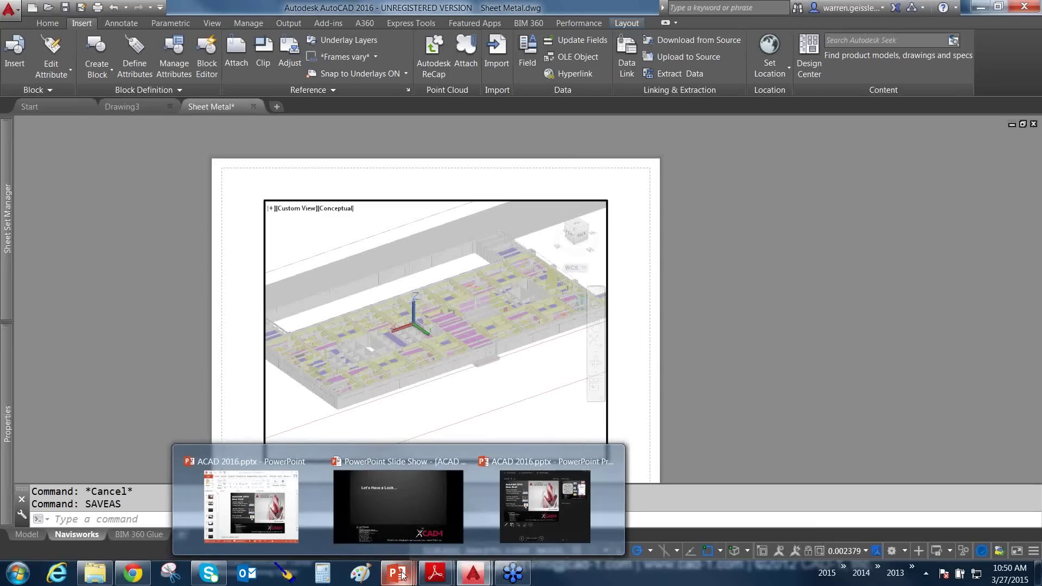
click(366, 499)
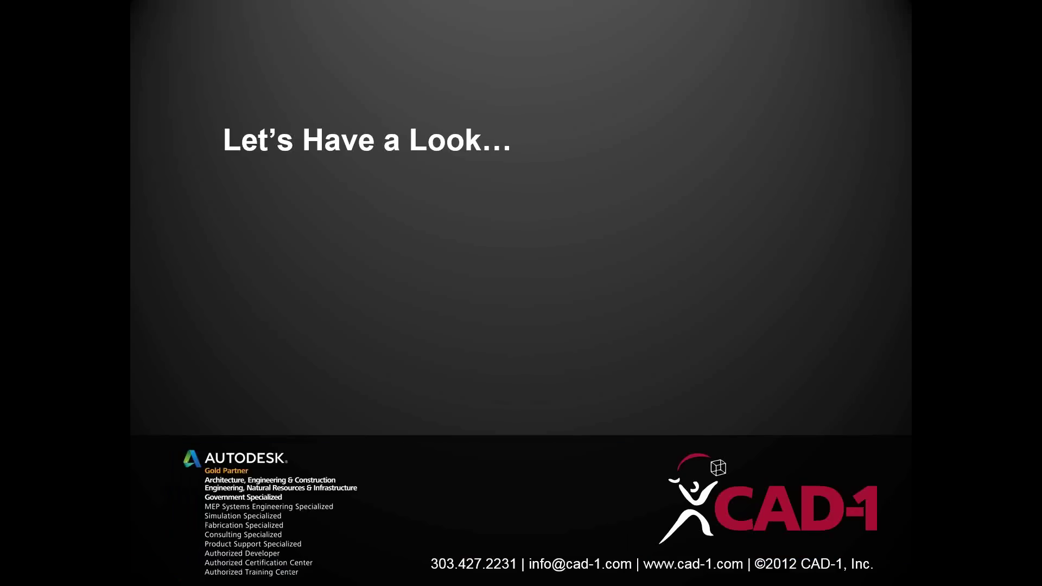
key(alt+Tab)
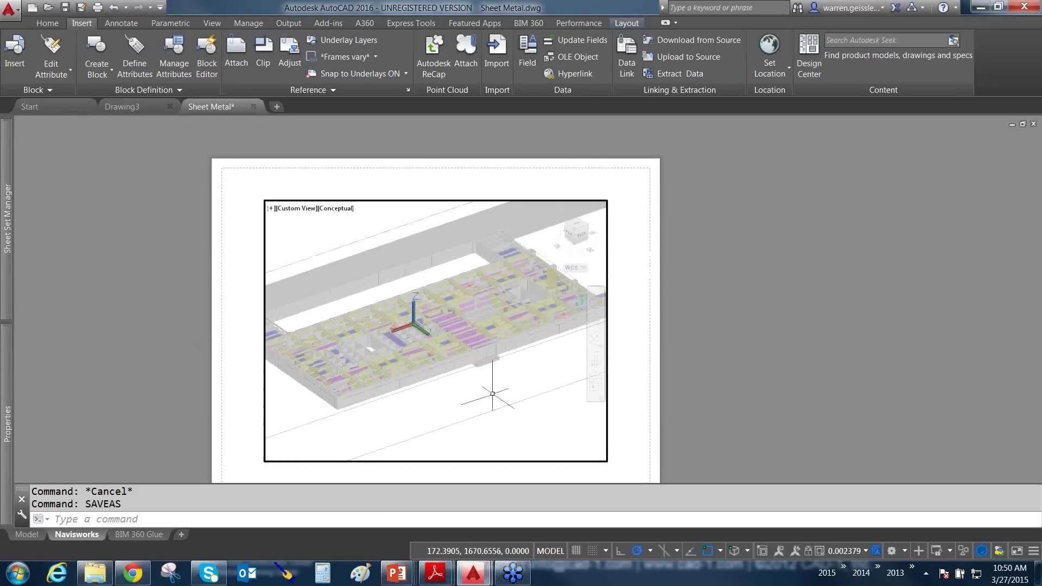
Examine the hardware acceleration and effects settings in the system options' Graphics Performance dialog, leaving them and the options without changes
right_click(706, 214)
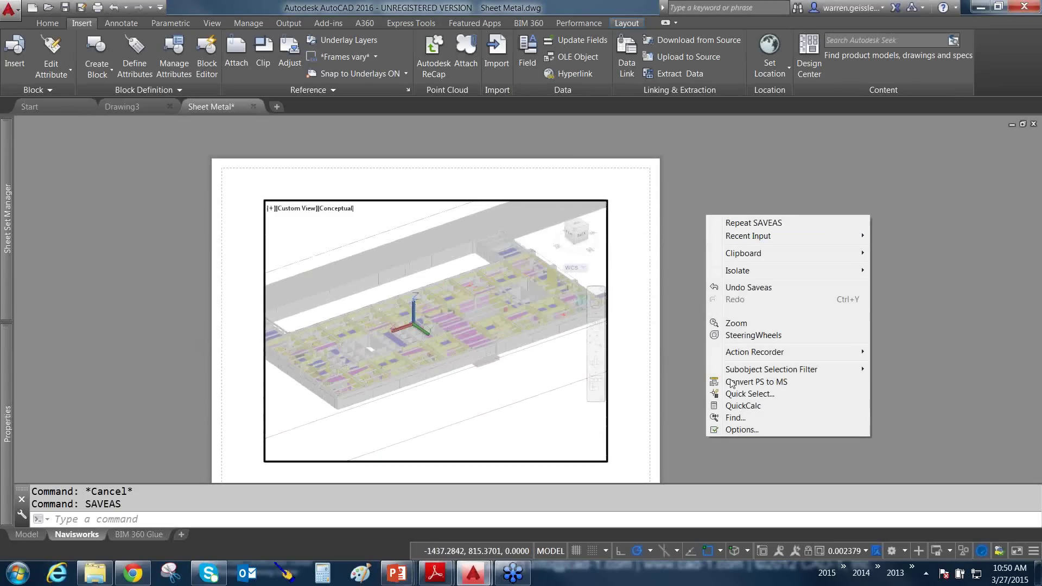
click(741, 429)
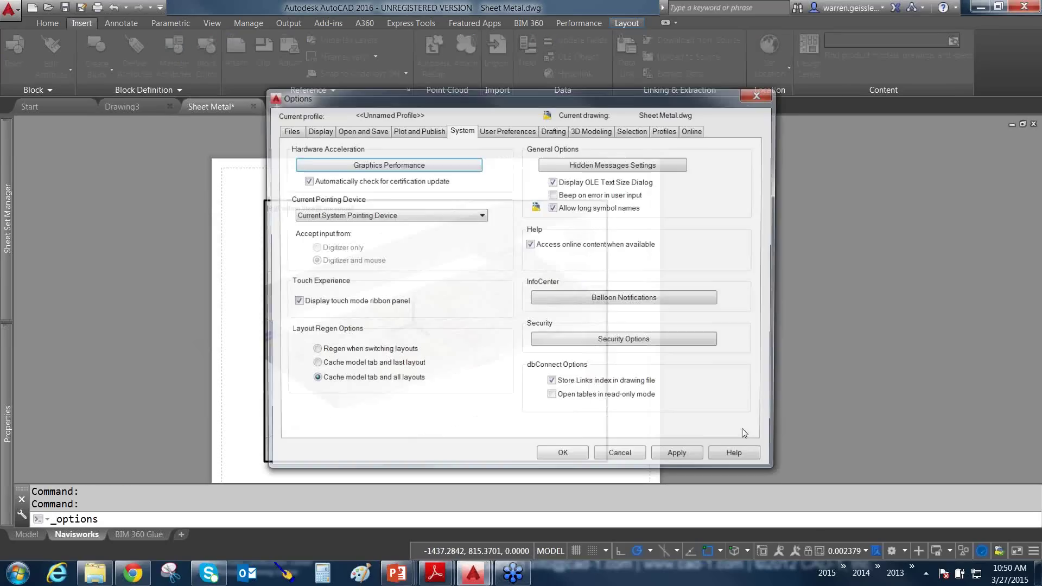
click(386, 165)
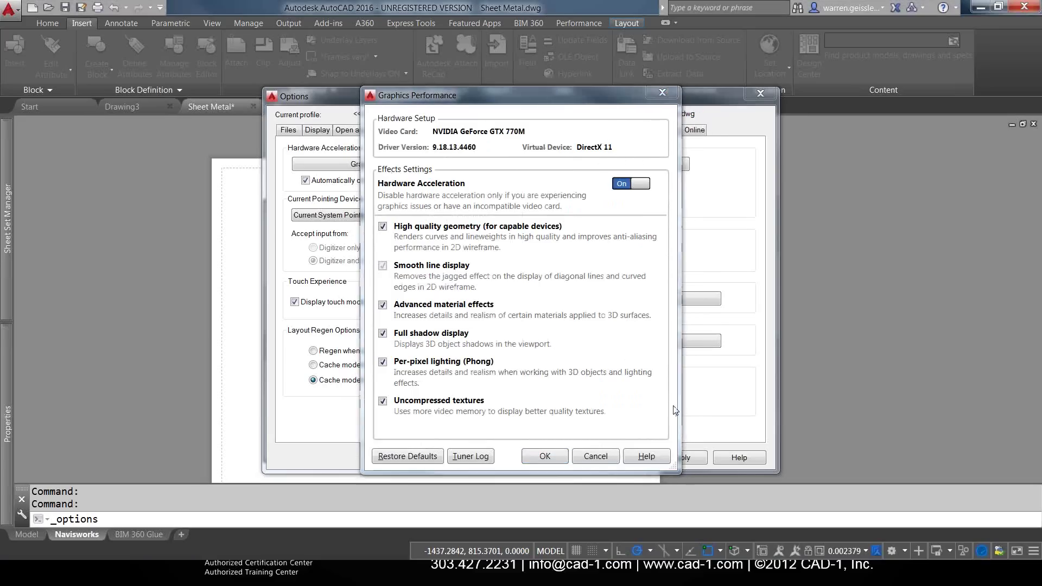
click(592, 457)
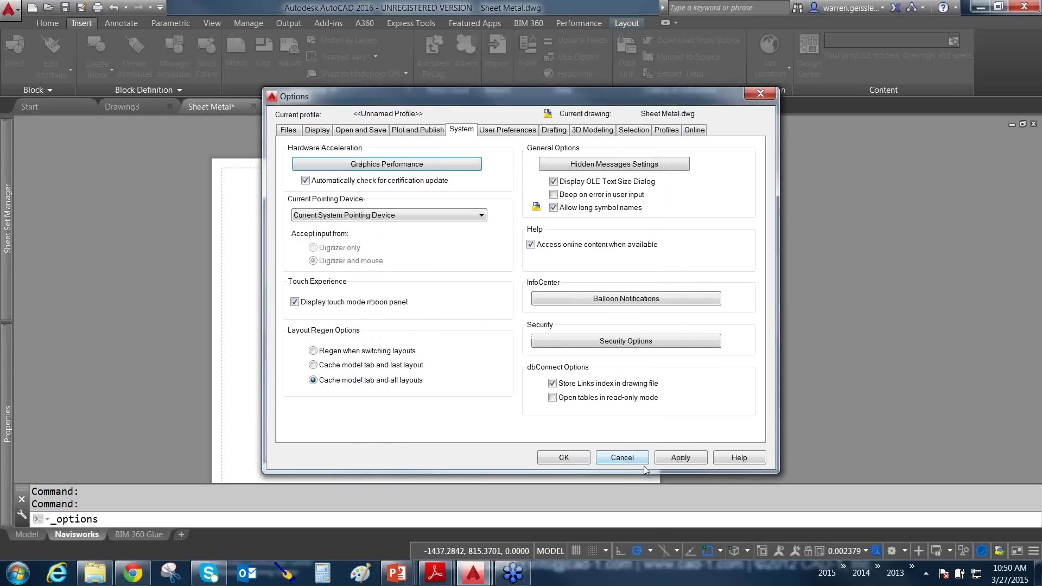
click(620, 459)
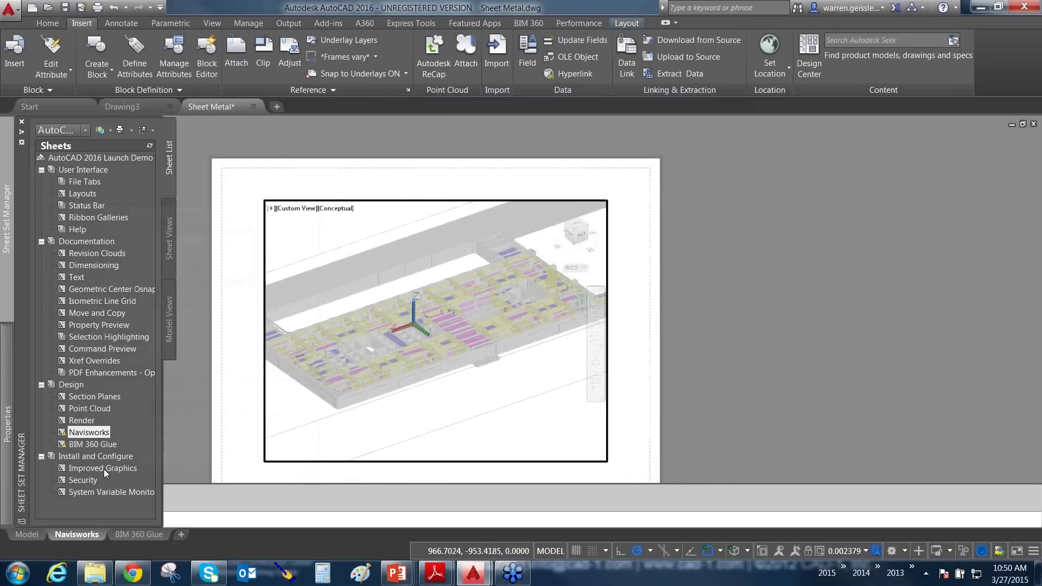
Open the Improved Graphics sheet from the sheet set and run VIEWRES with fast zooms on and a circle zoom percent of 10
double_click(103, 468)
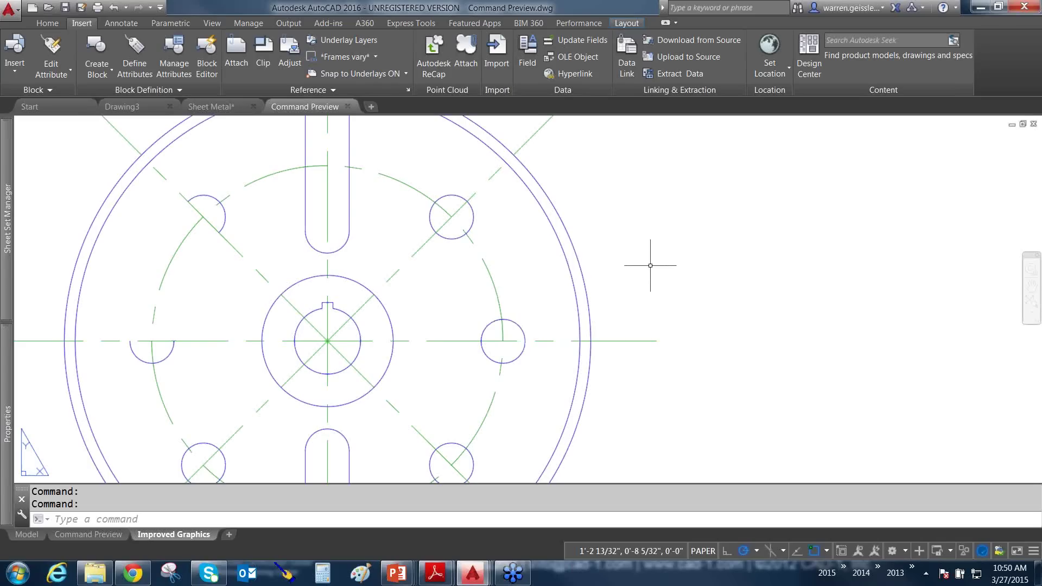
text(VIEWR)
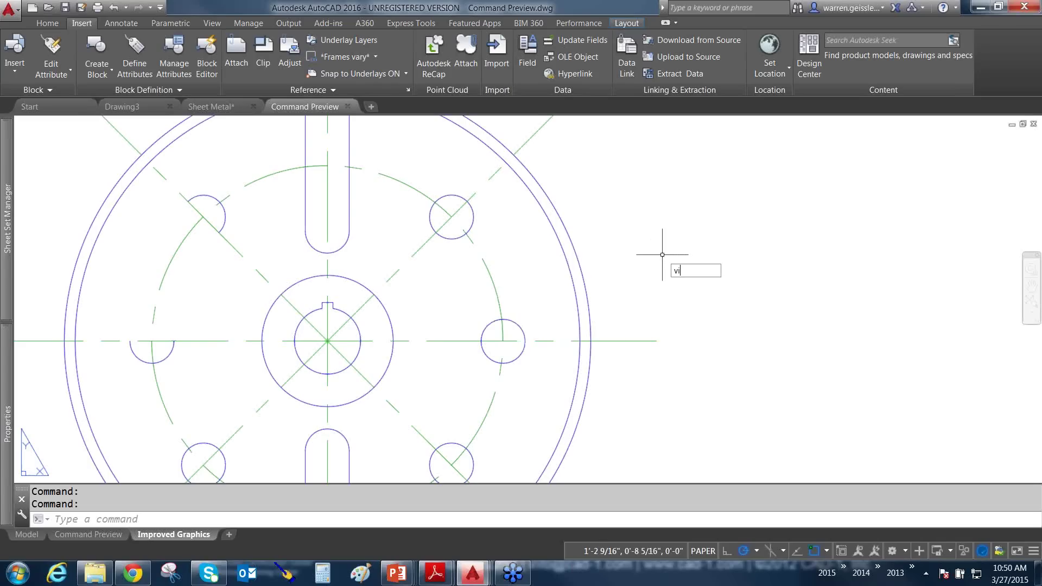
text(ES)
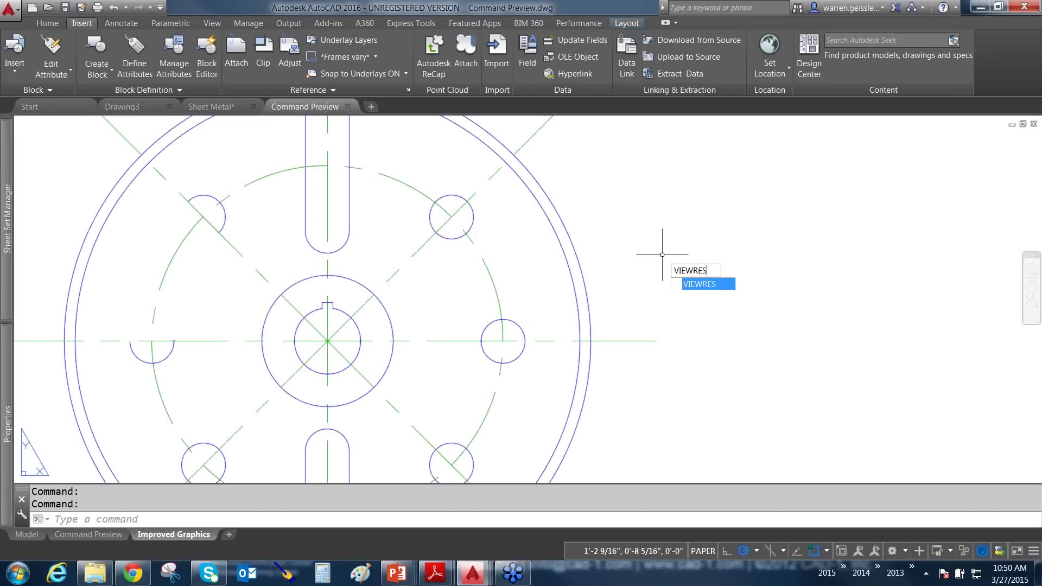
key(Return)
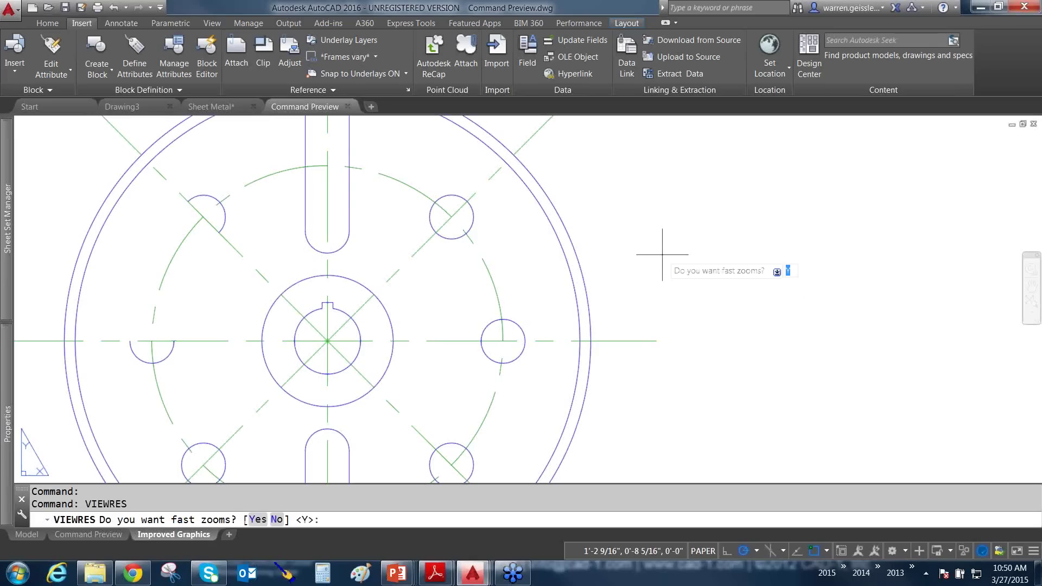
key(Return)
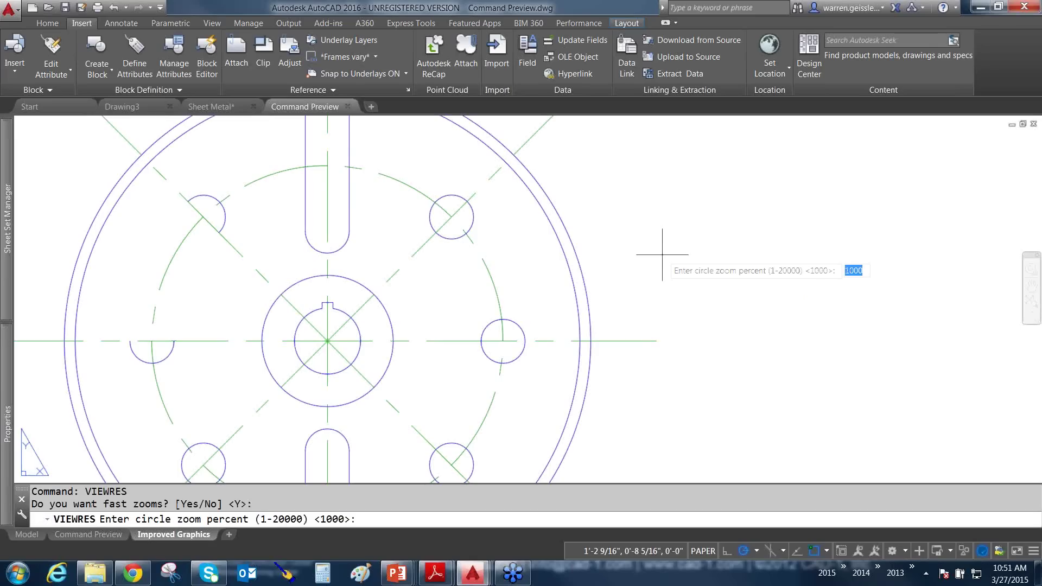
text(10)
key(Return)
Regenerate all viewports with REGENALL and point out the outer circles' edges with temporary arrows
text(RE)
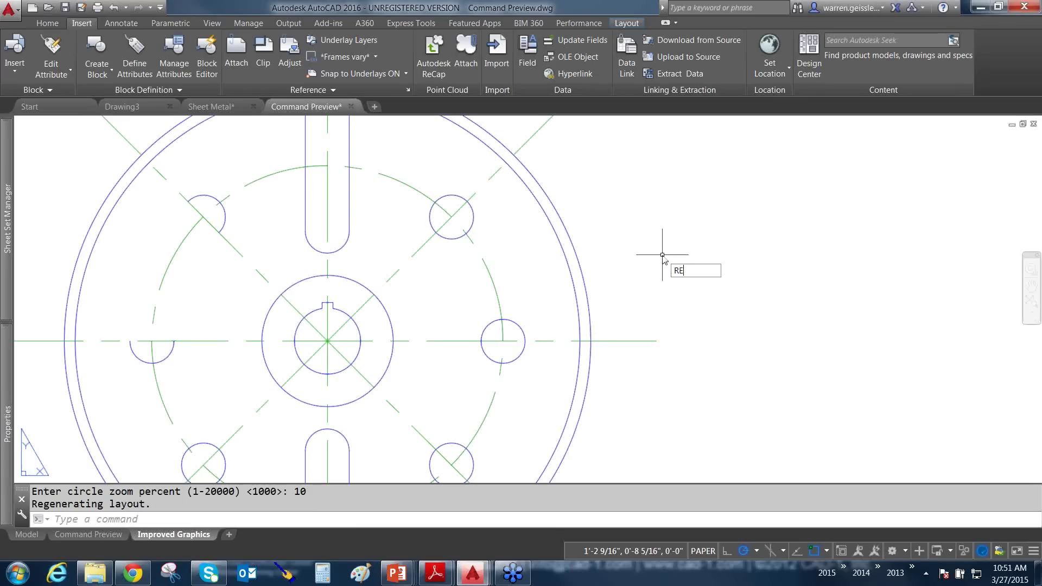
text(GENALL)
key(Return)
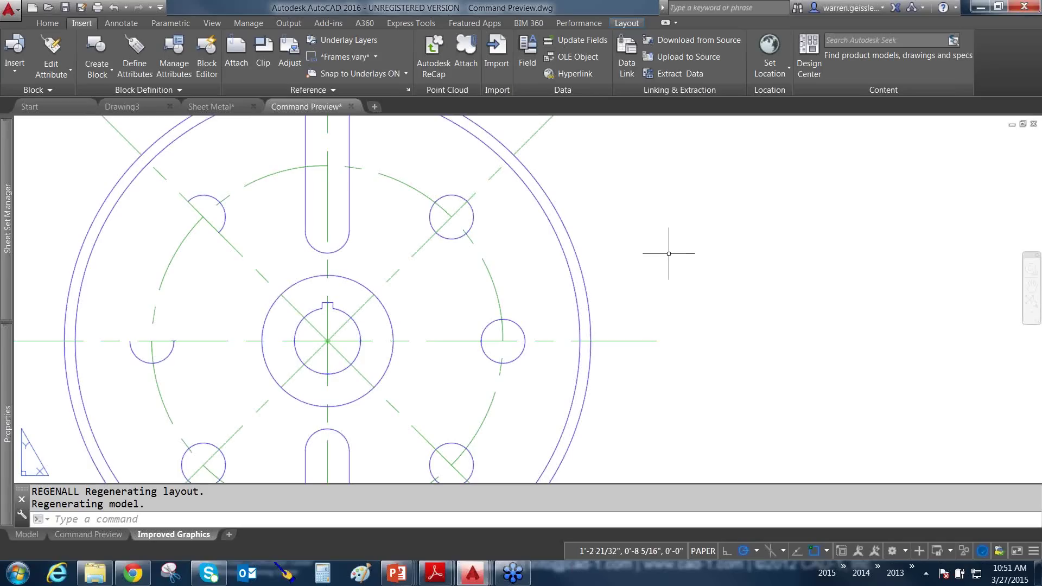
drag(693, 248, 537, 142)
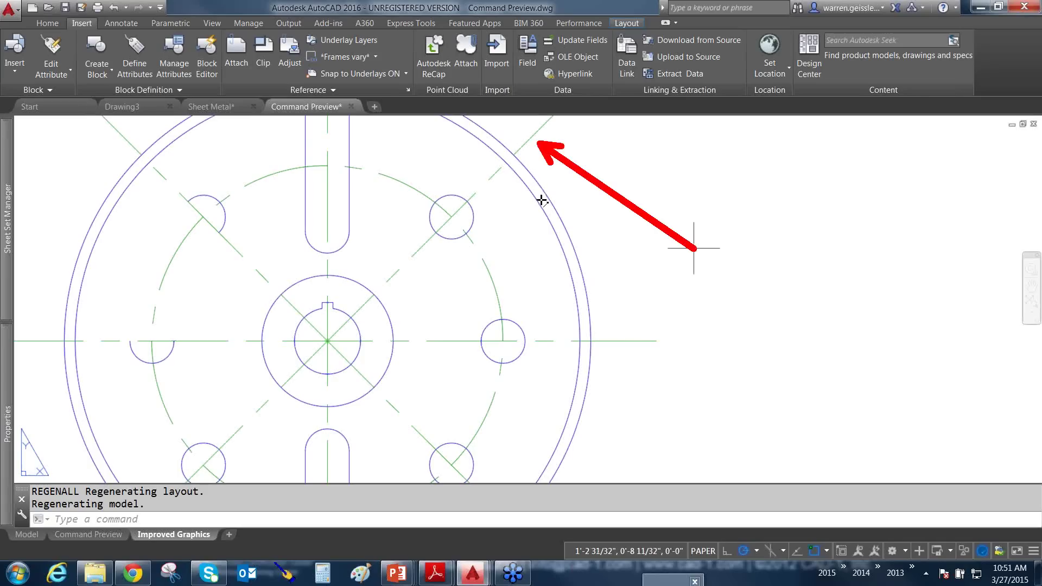
drag(716, 298, 589, 283)
key(Escape)
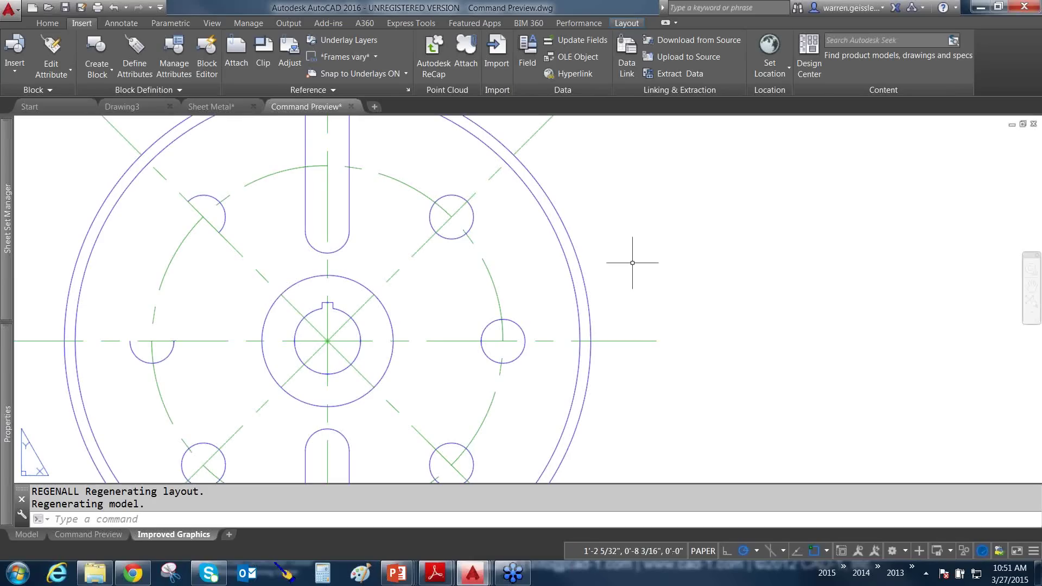
text(sys)
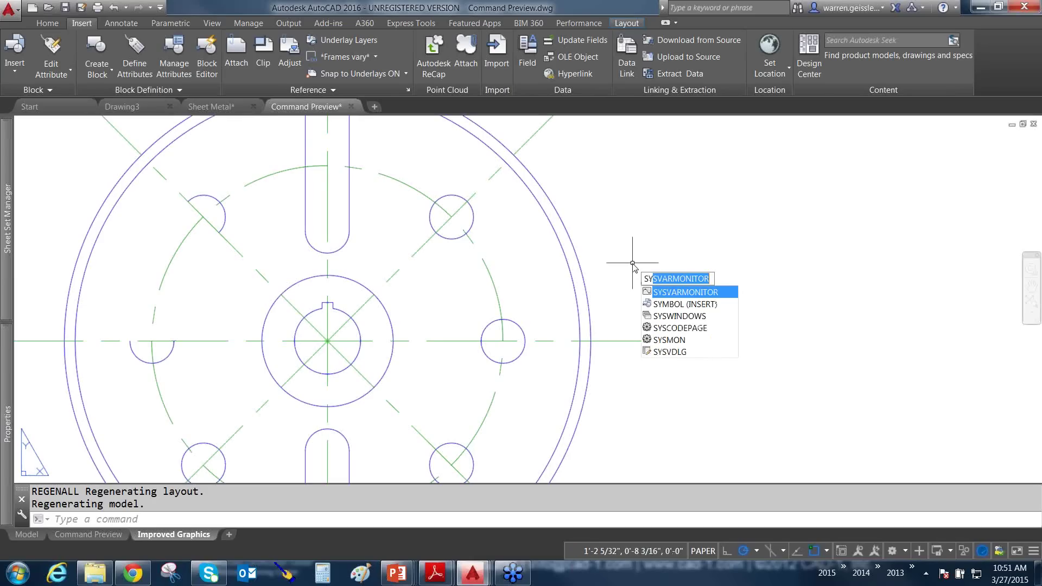
key(Escape)
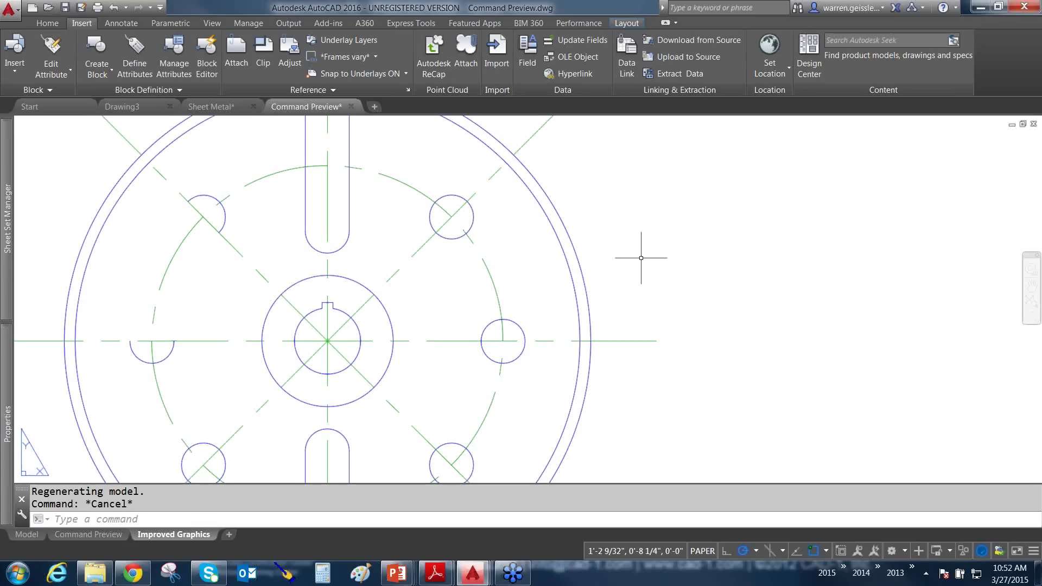
text(SY)
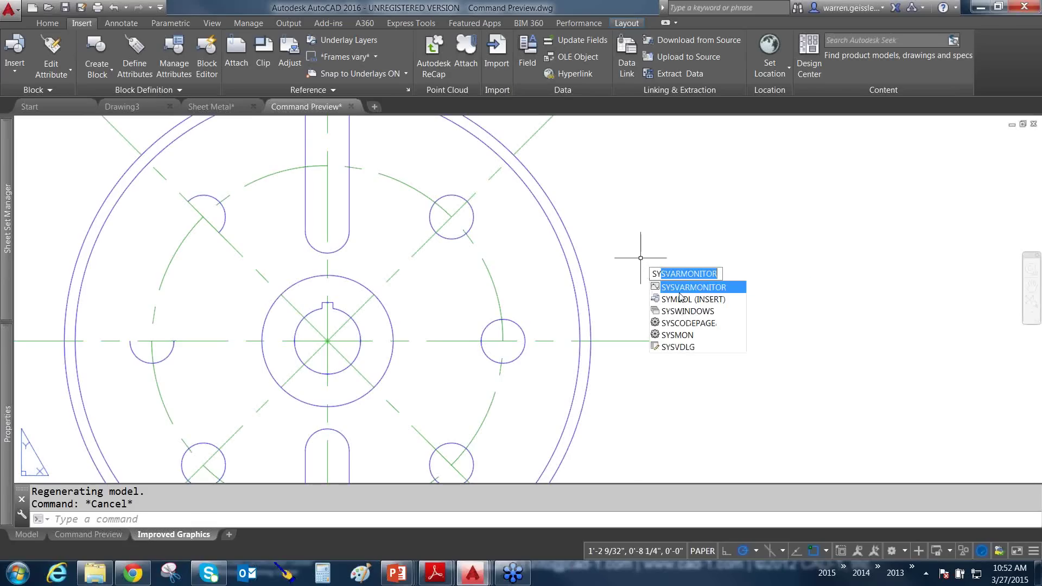
key(Escape)
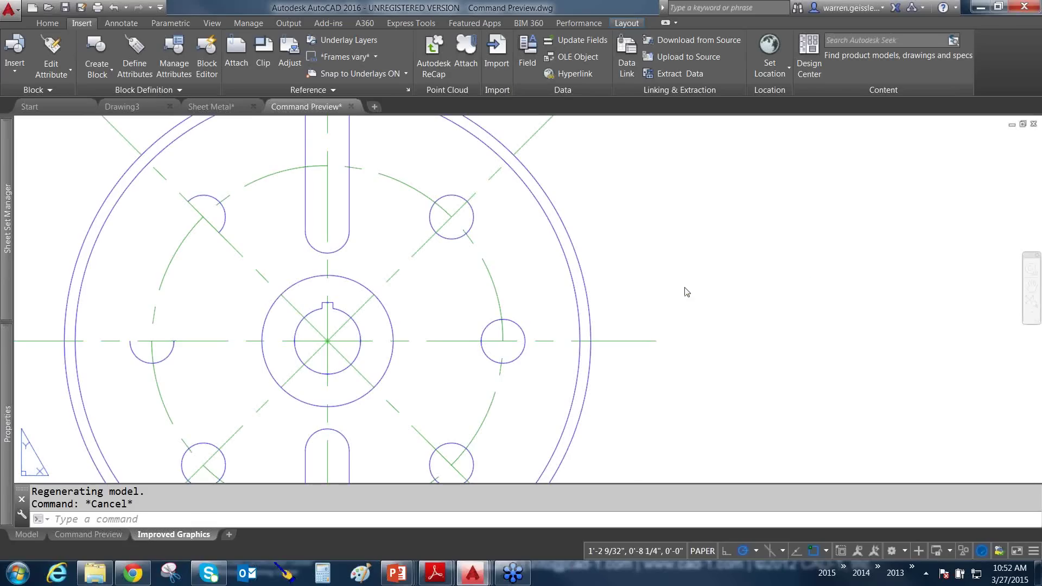
Examine the monitored variables and notification options in the System Variable Monitor, leaving without changes
text(SYSVARMONITOR)
key(Return)
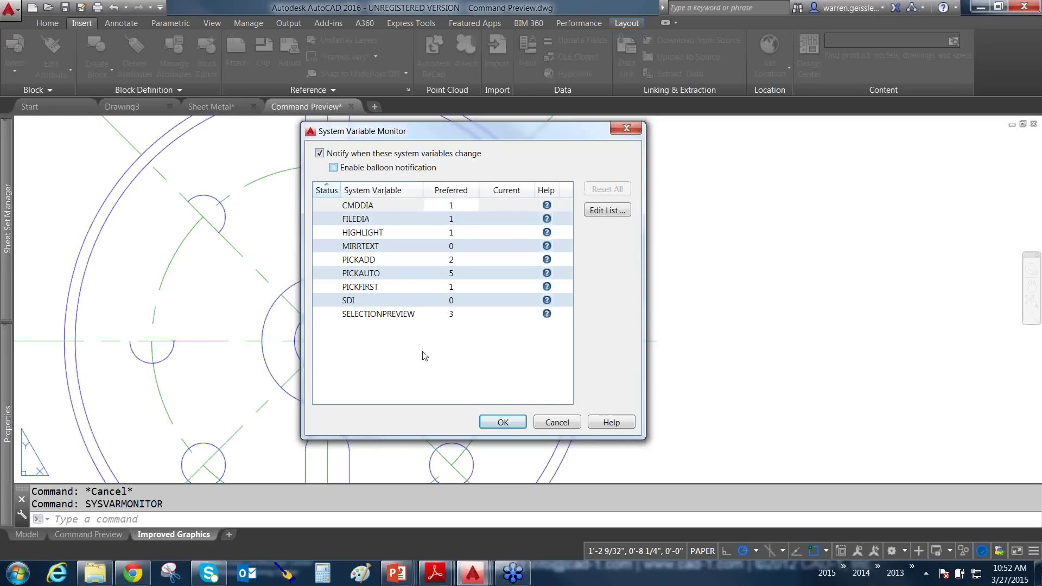
click(557, 423)
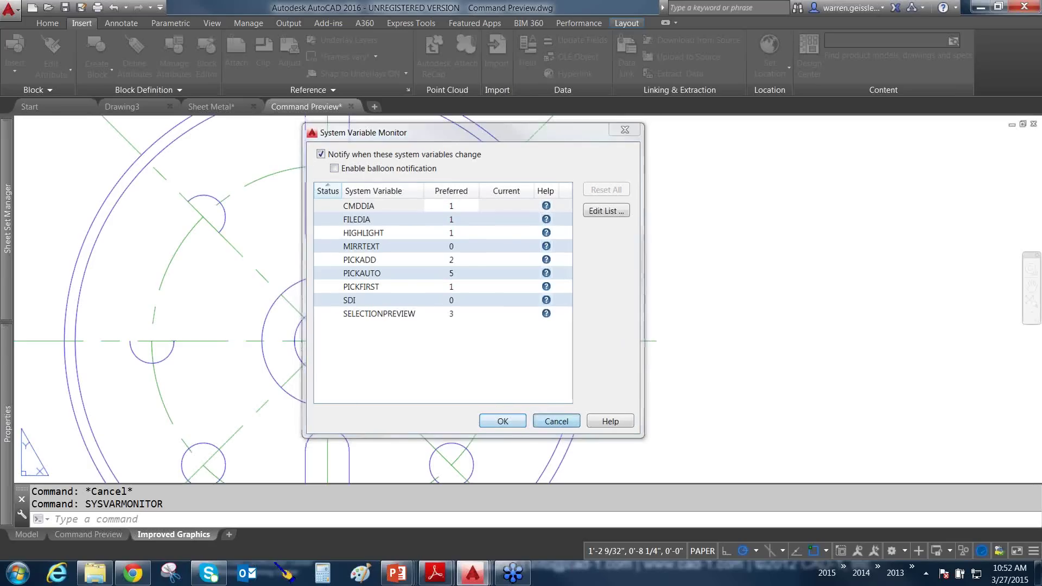
Switch the PICKADD selection variable to 0 and open the System Variable Monitor to check the monitored variables
mouse_move(3, 399)
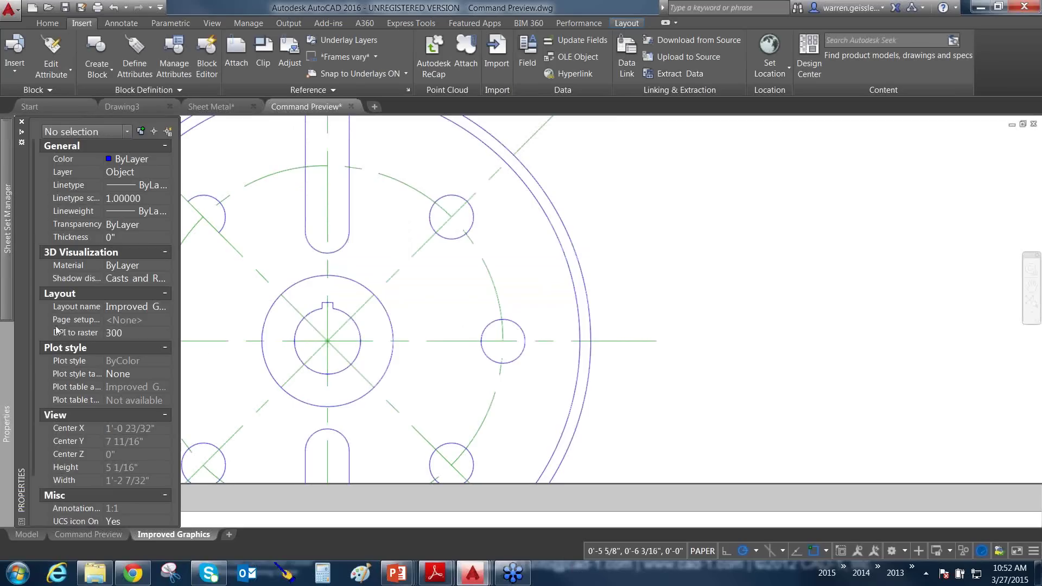
click(141, 132)
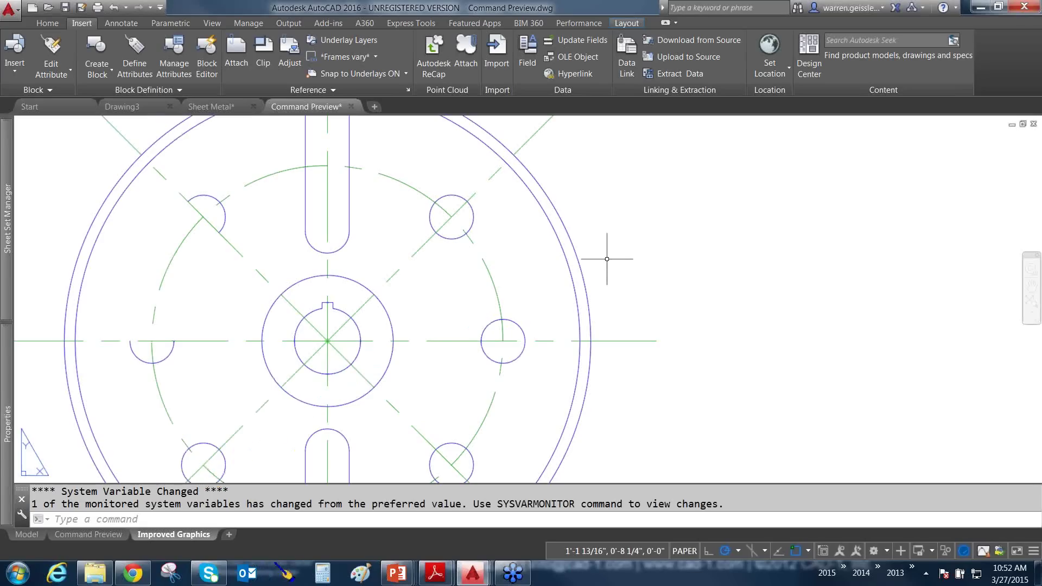
text(SYSVARMONITOR)
key(Up)
key(Down)
key(Return)
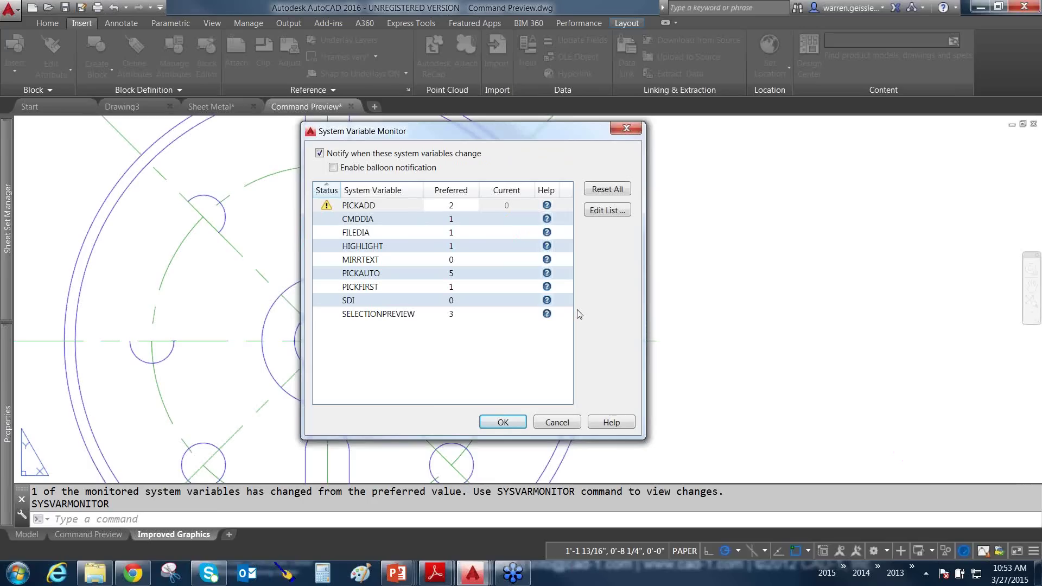
Examine the available and monitored system variables in the monitor's editable list, highlighting ACTUI, and leave without changes
click(602, 211)
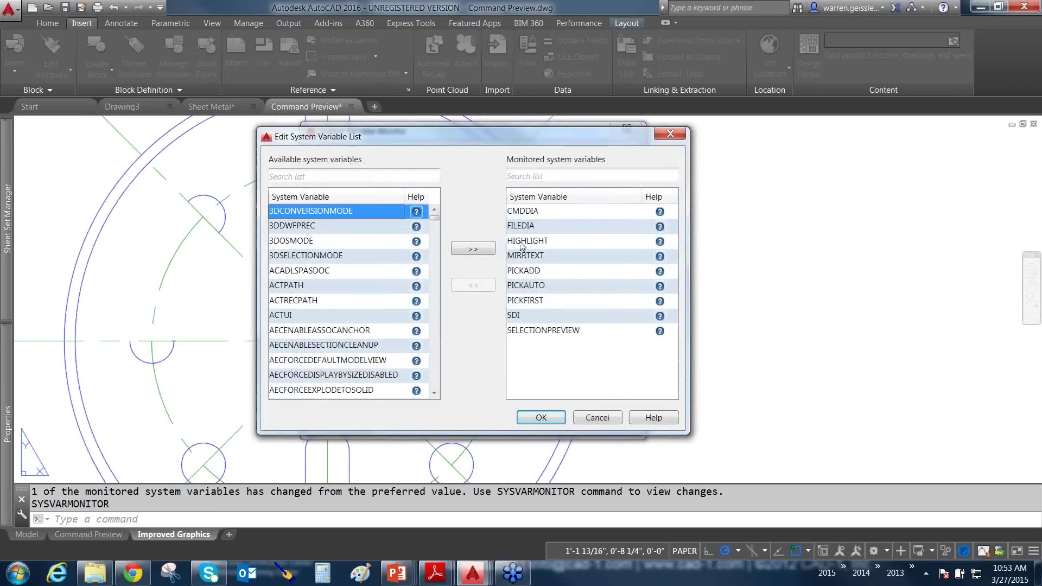
click(297, 315)
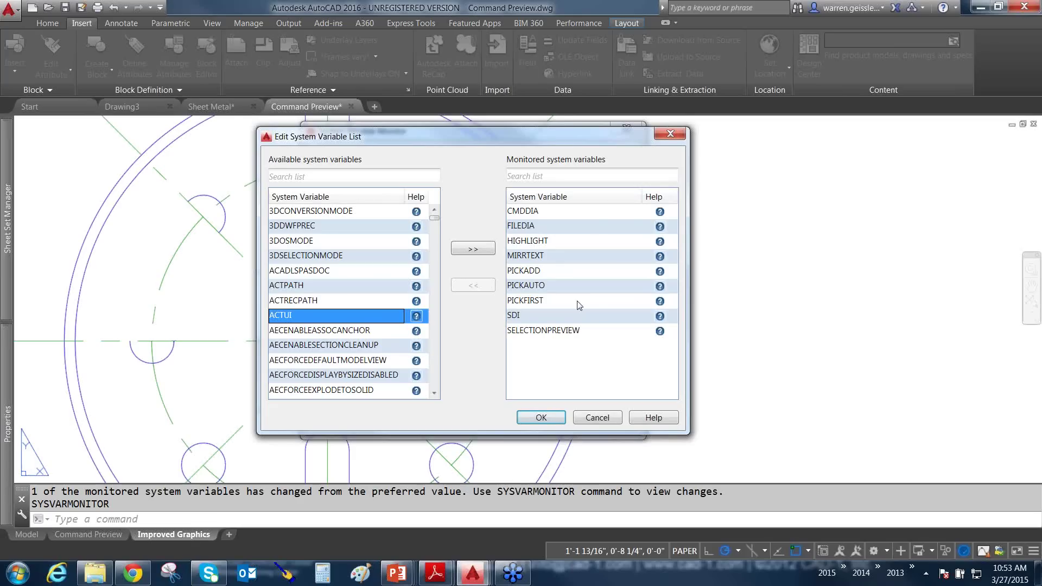
click(605, 419)
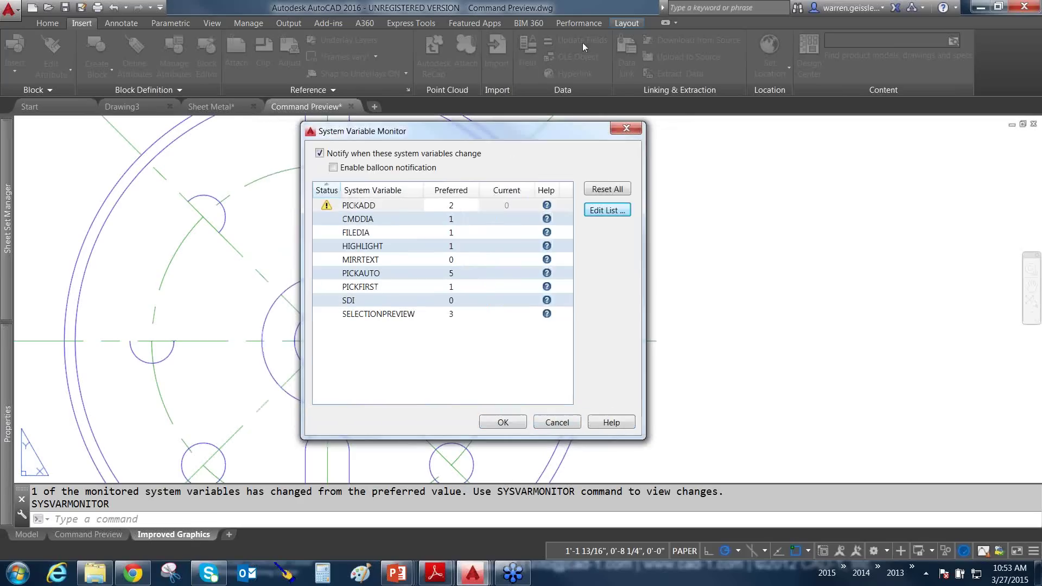
key(Escape)
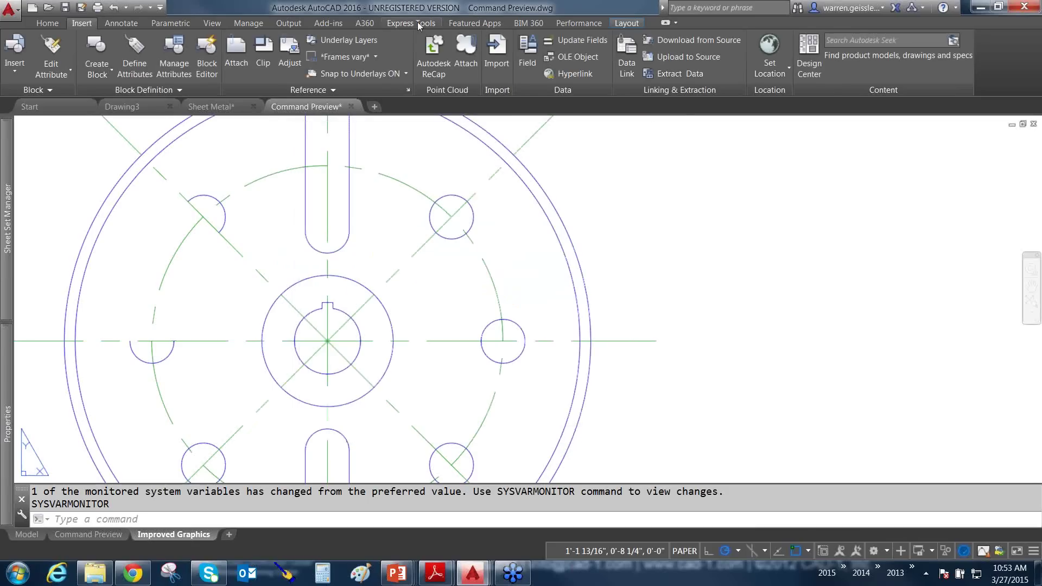
Open the Express Tools system variable editor to examine the variables and their descriptions
click(418, 22)
click(776, 75)
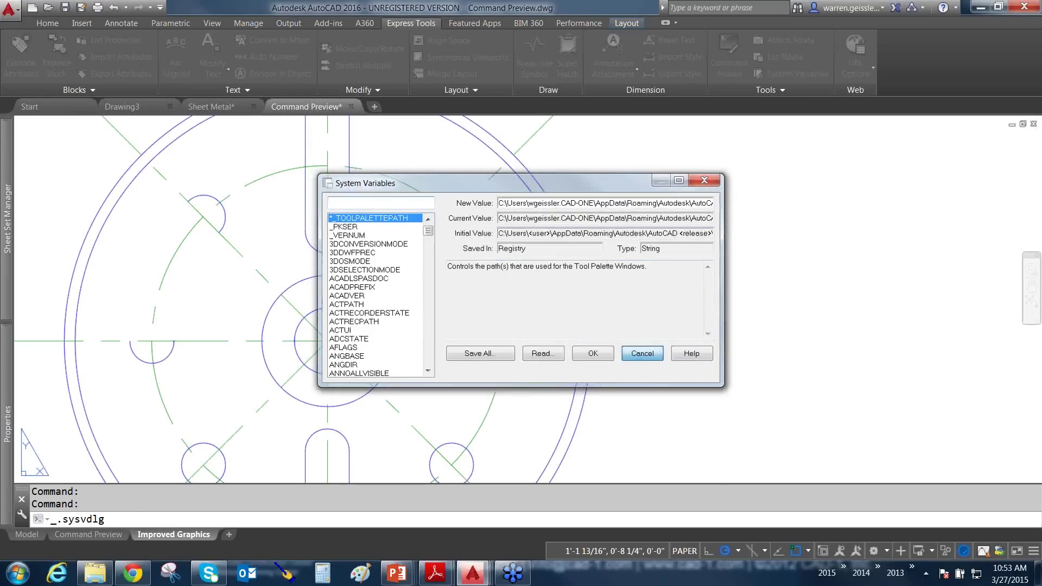
Leave the system variable editor and review the System Variable Monitor's editable list of available and monitored variables, making no changes
click(646, 355)
text(SY)
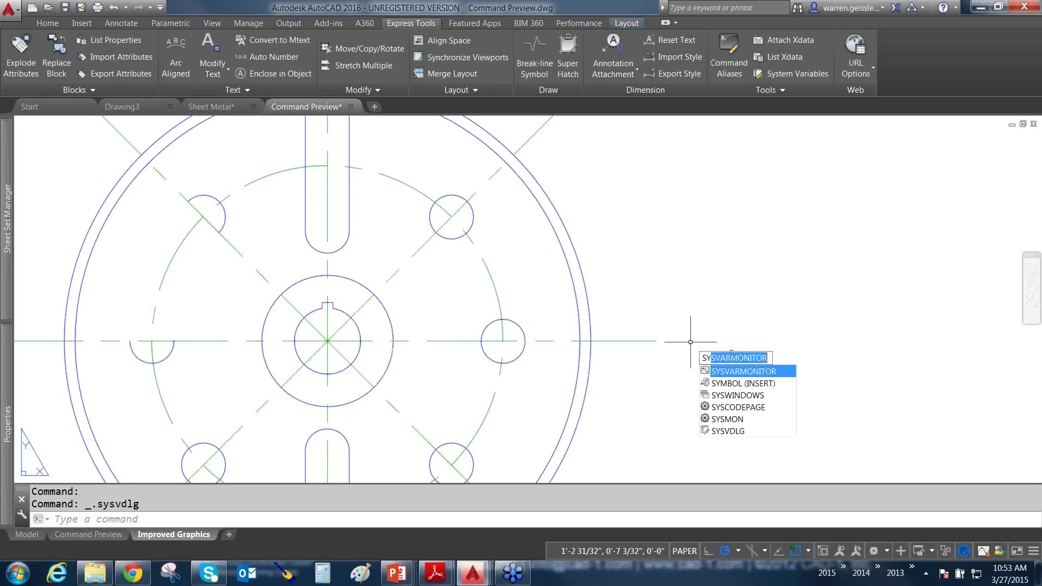
key(BackSpace)
key(BackSpace)
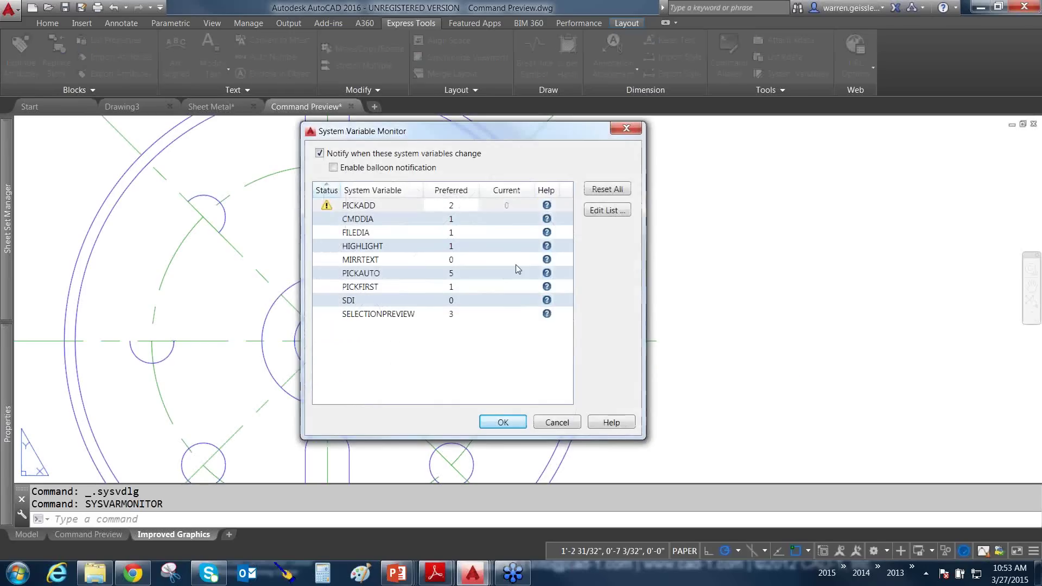
click(607, 211)
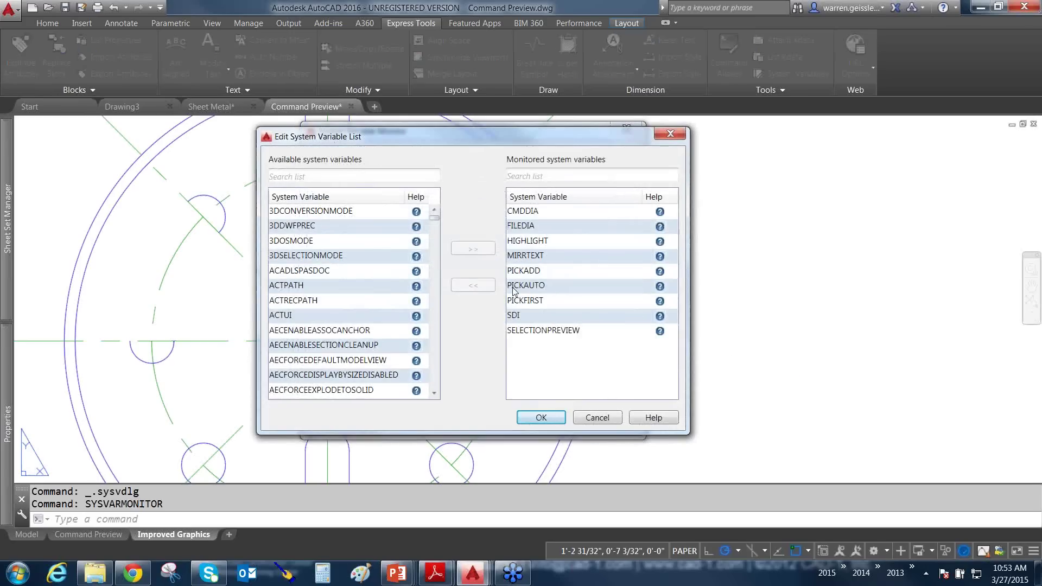
click(596, 417)
click(607, 421)
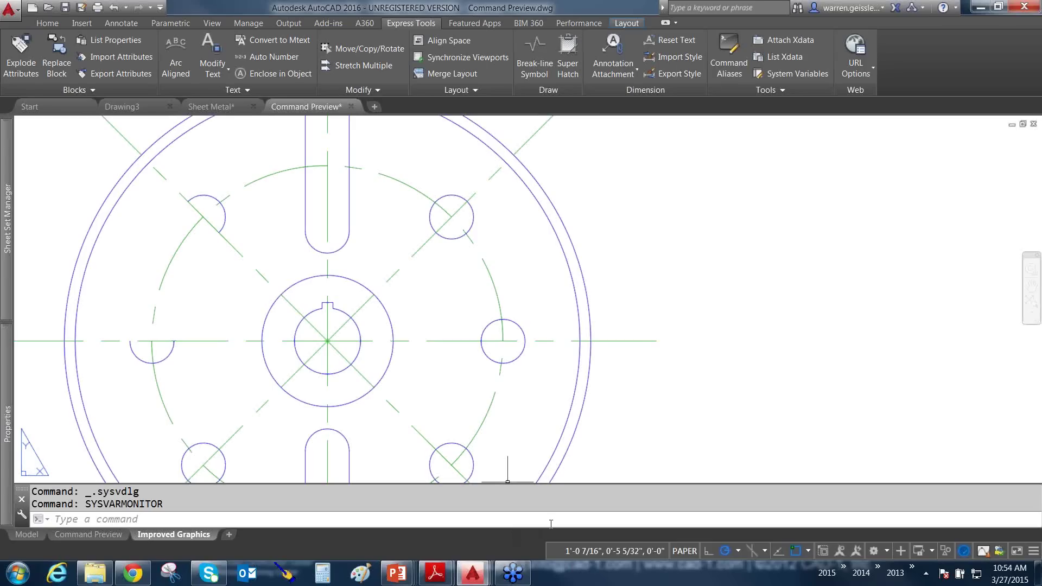
Switch to the running PowerPoint slide show of the ACAD 2016 presentation and advance to the Compare products slide
mouse_move(384, 573)
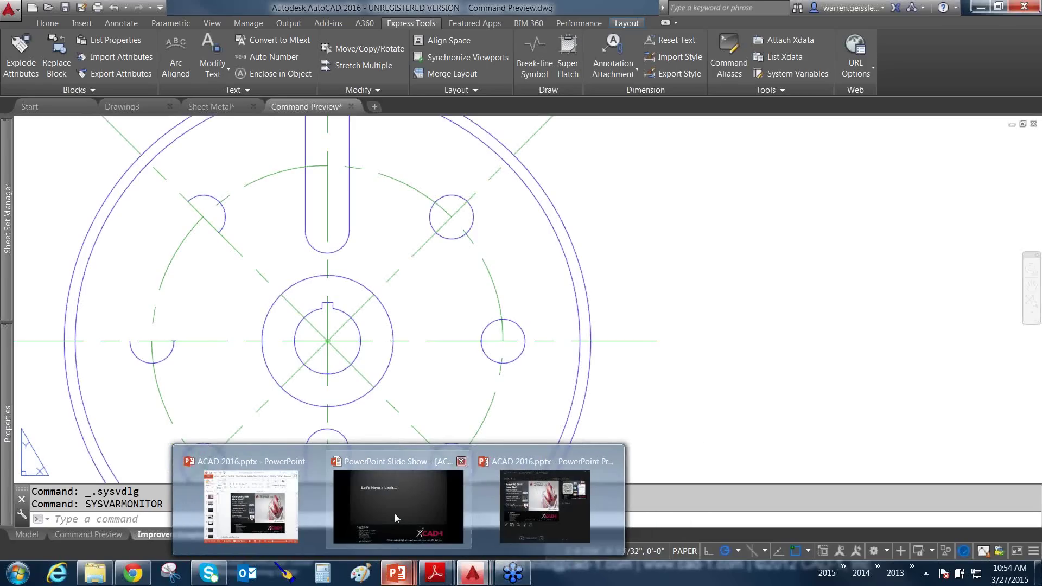
click(395, 513)
click(764, 298)
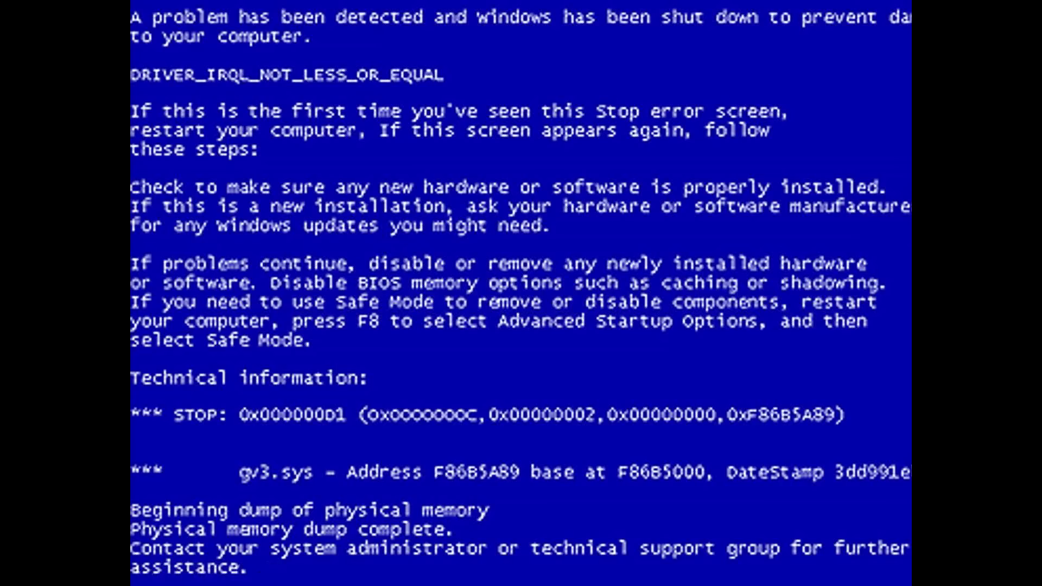
key(Right)
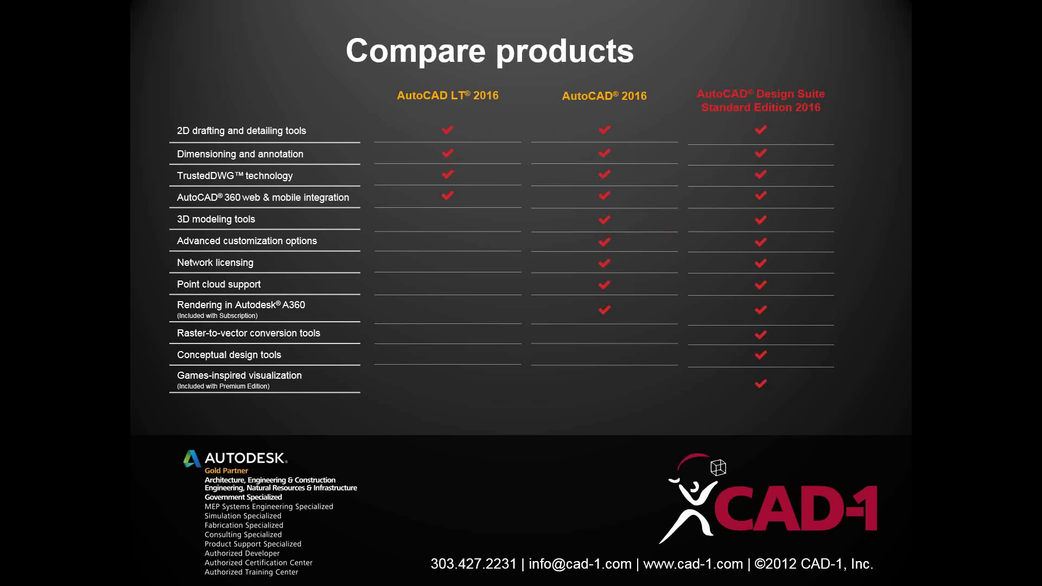